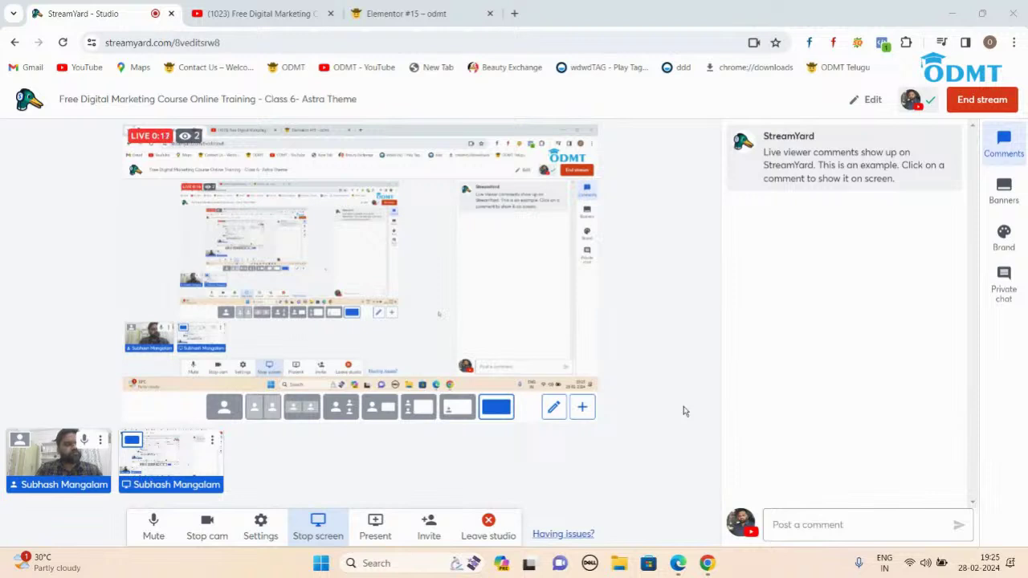
- Switch to the odmt website and look through the Elementor #28 page down to its footer and back
left_click(409, 13)
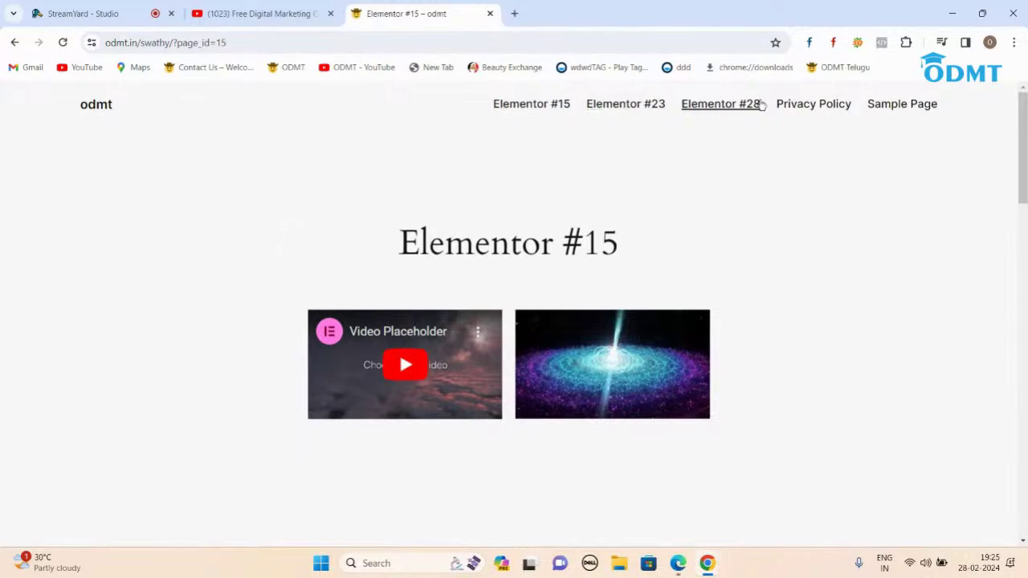
left_click(715, 109)
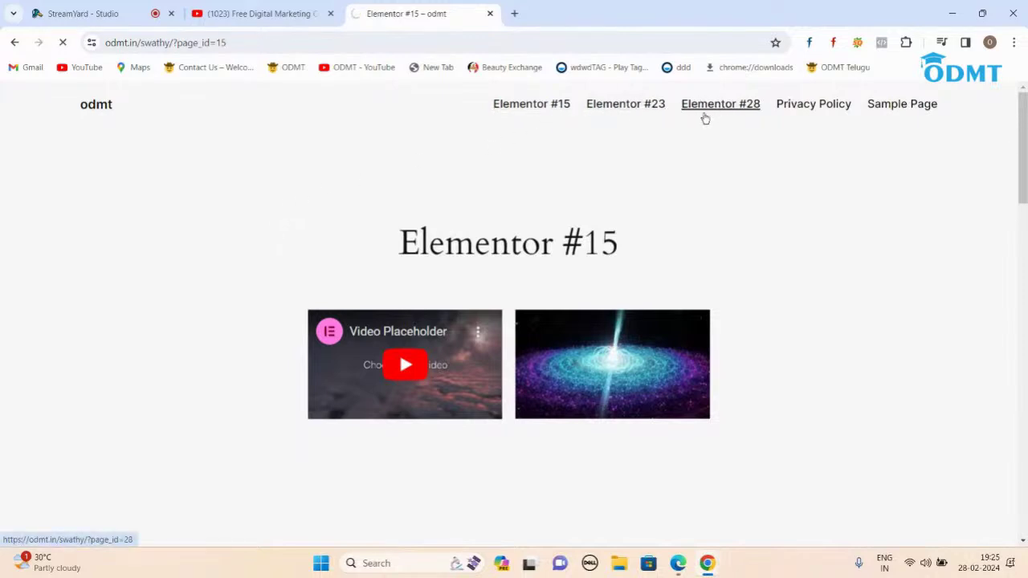
scroll(659, 241, "down", 3)
scroll(714, 271, "down", 10)
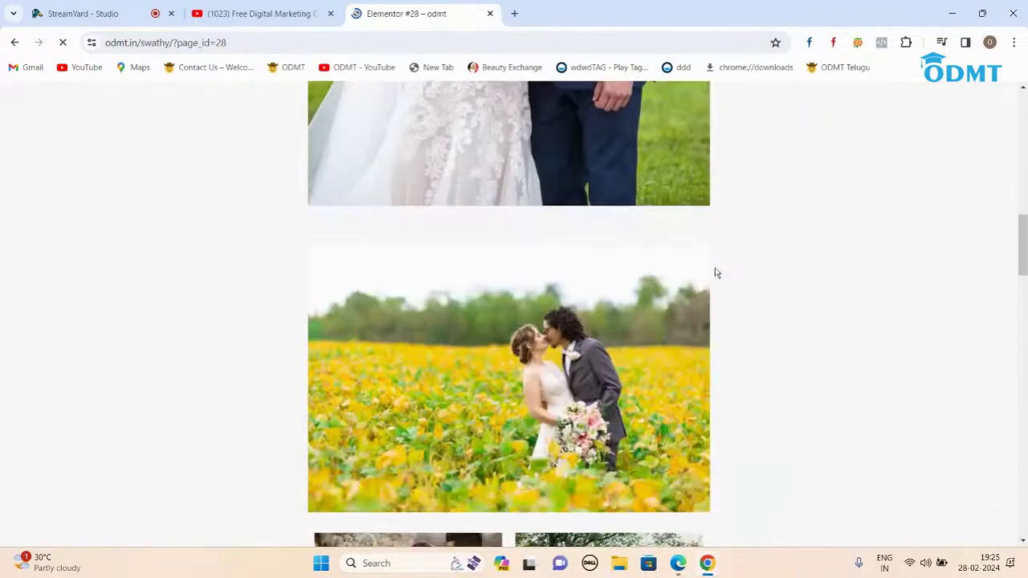
scroll(716, 273, "down", 15)
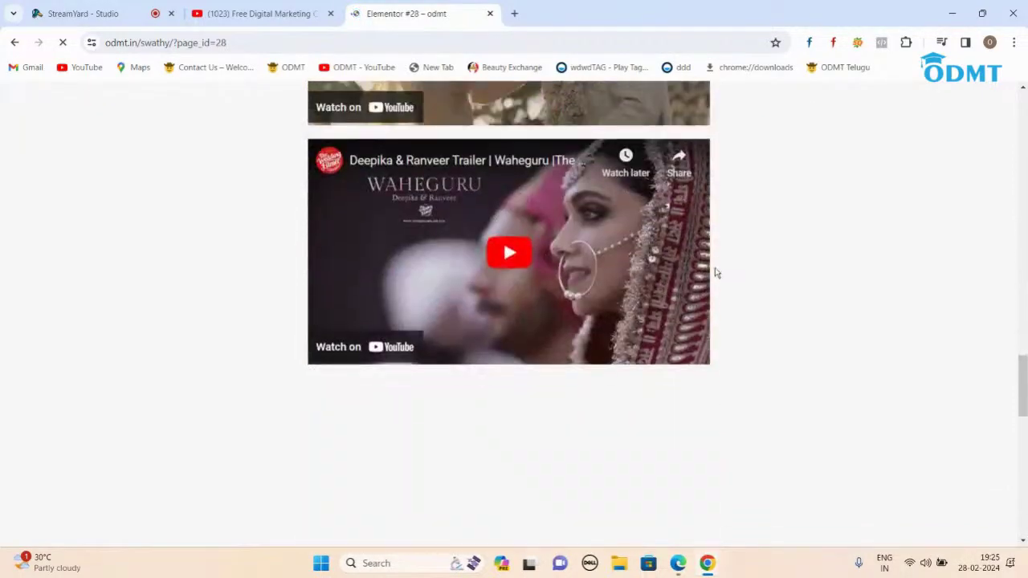
scroll(715, 274, "down", 8)
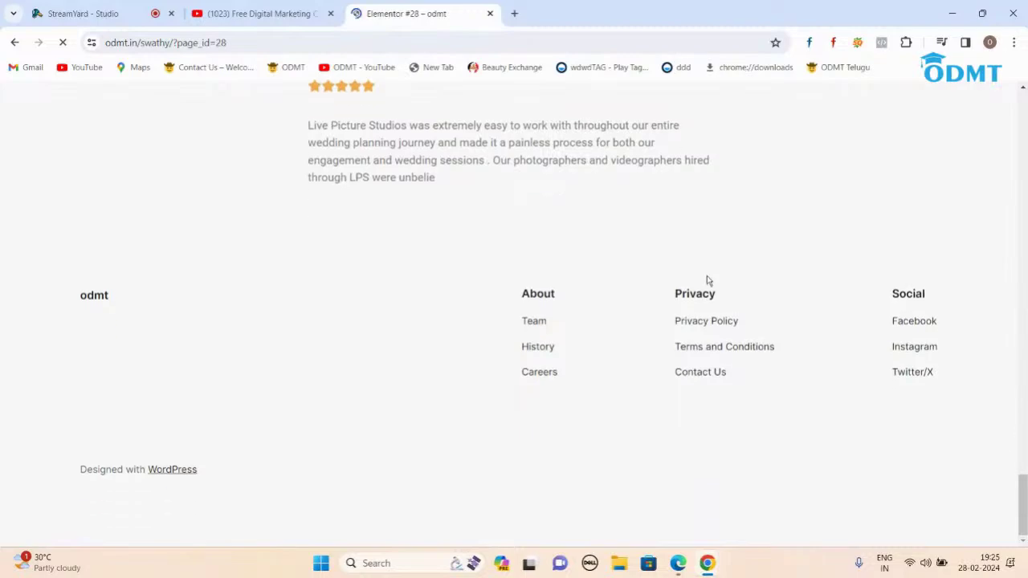
scroll(707, 281, "up", 7)
scroll(703, 282, "up", 20)
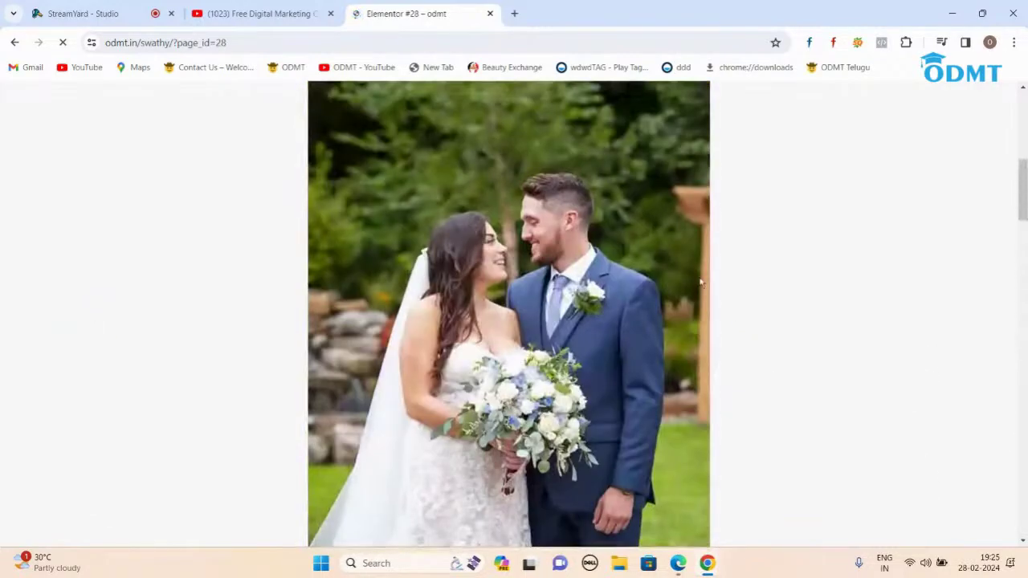
scroll(700, 281, "up", 4)
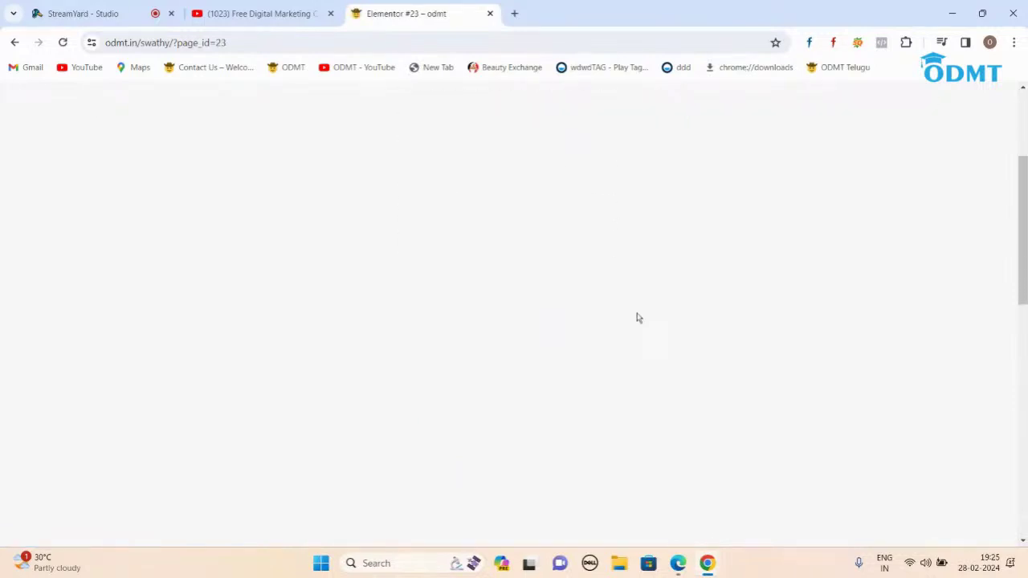
- Open the site's Elementor #15 page and review its widgets, from the video and image to the audio player and tabs
left_click(533, 108)
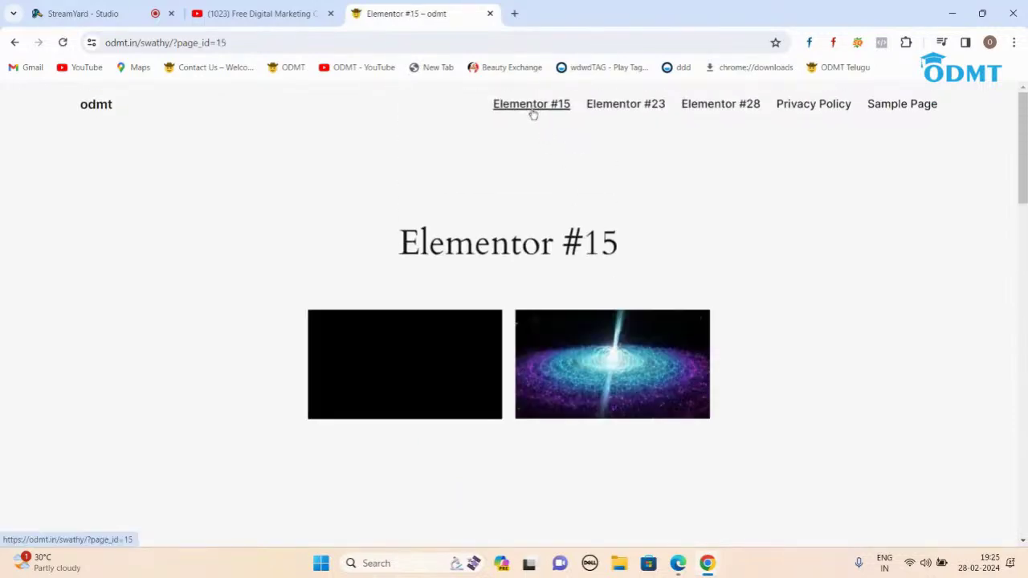
scroll(567, 314, "down", 5)
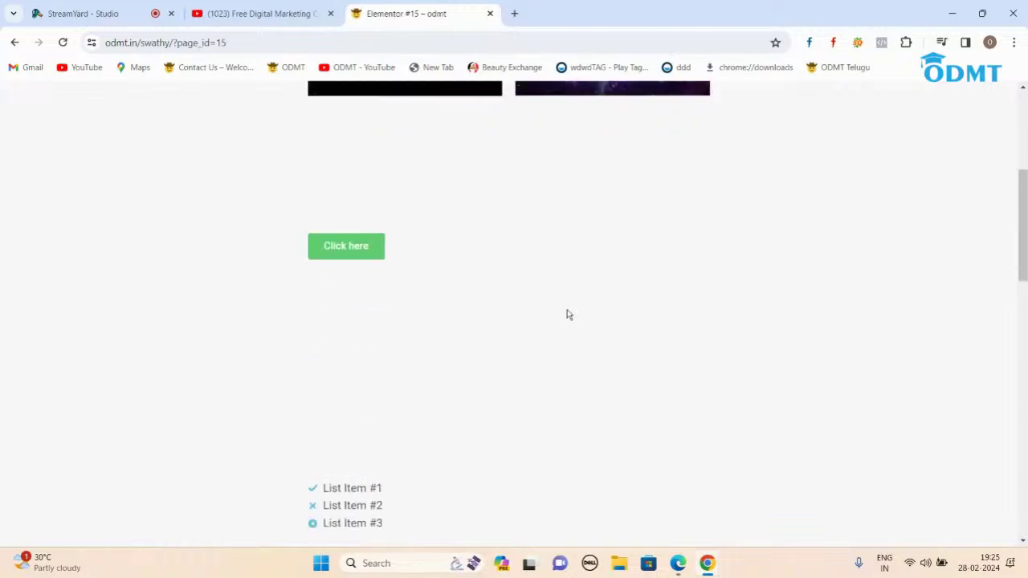
scroll(567, 314, "up", 3)
scroll(567, 314, "up", 2)
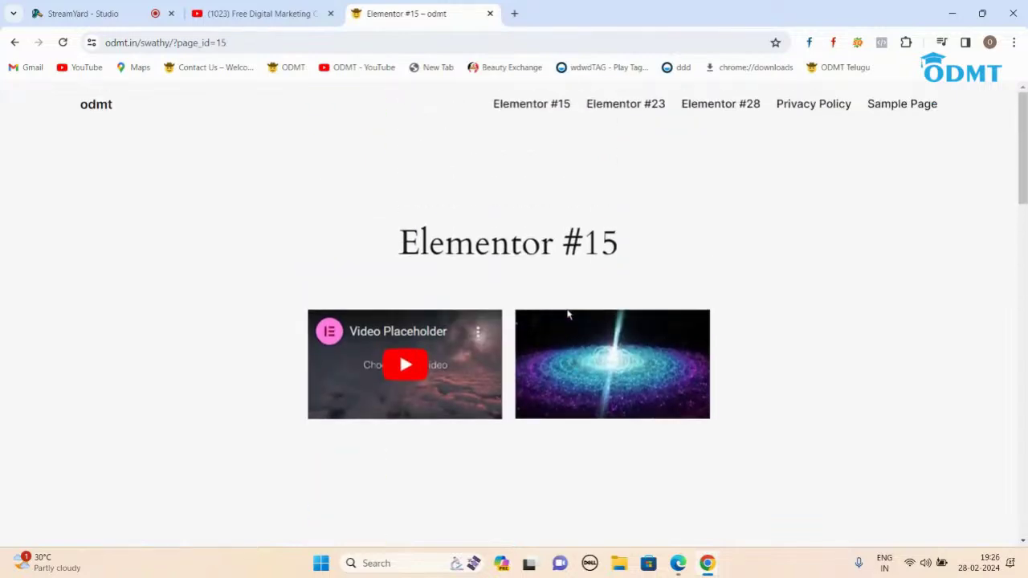
scroll(566, 314, "down", 4)
scroll(567, 314, "up", 1)
scroll(567, 314, "up", 2)
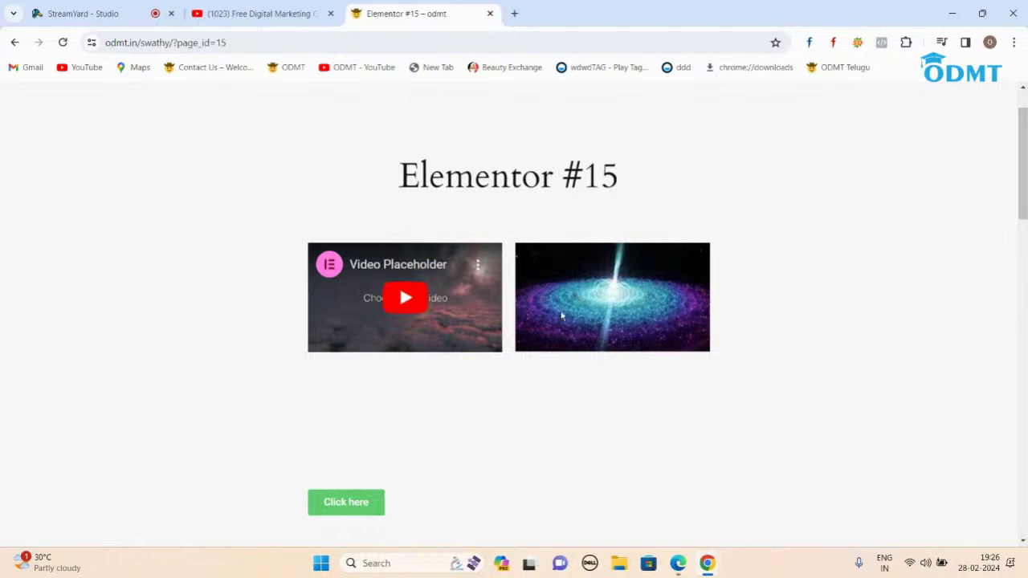
scroll(530, 361, "down", 9)
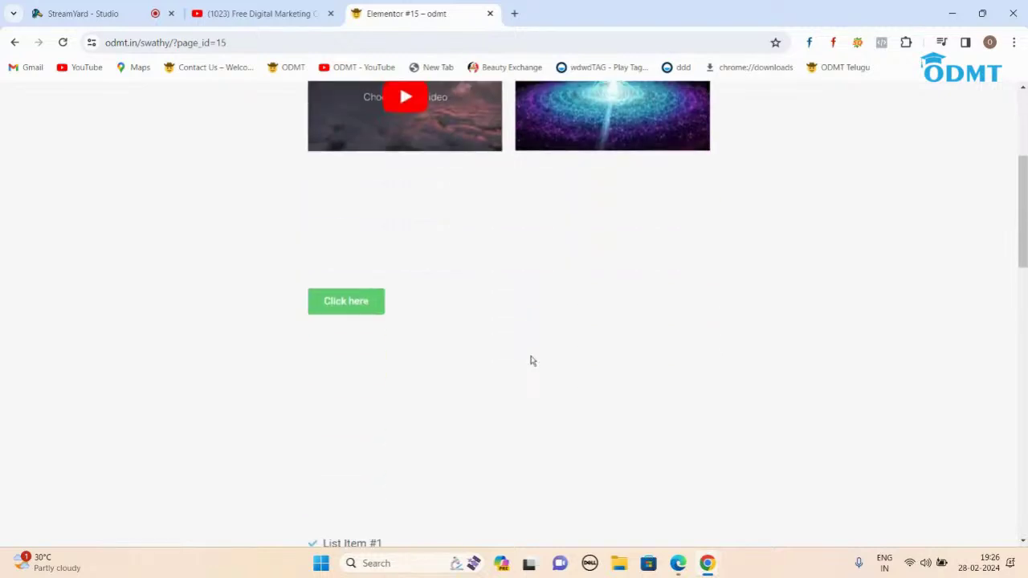
scroll(530, 360, "down", 7)
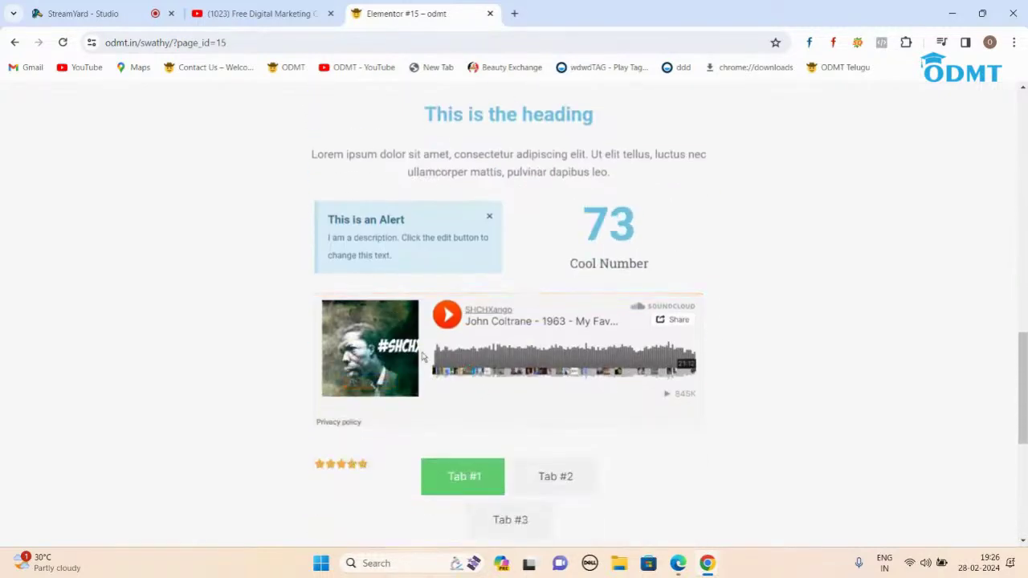
scroll(454, 314, "up", 4)
scroll(467, 315, "up", 12)
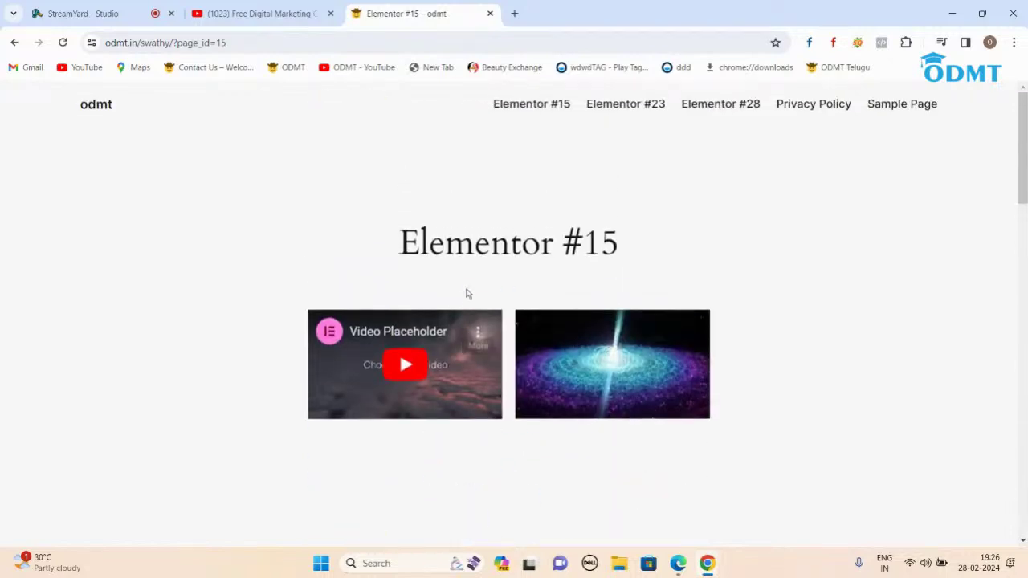
- Return to the Elementor #28 page and review its THE KNOT heading and wedding photos again
left_click(711, 110)
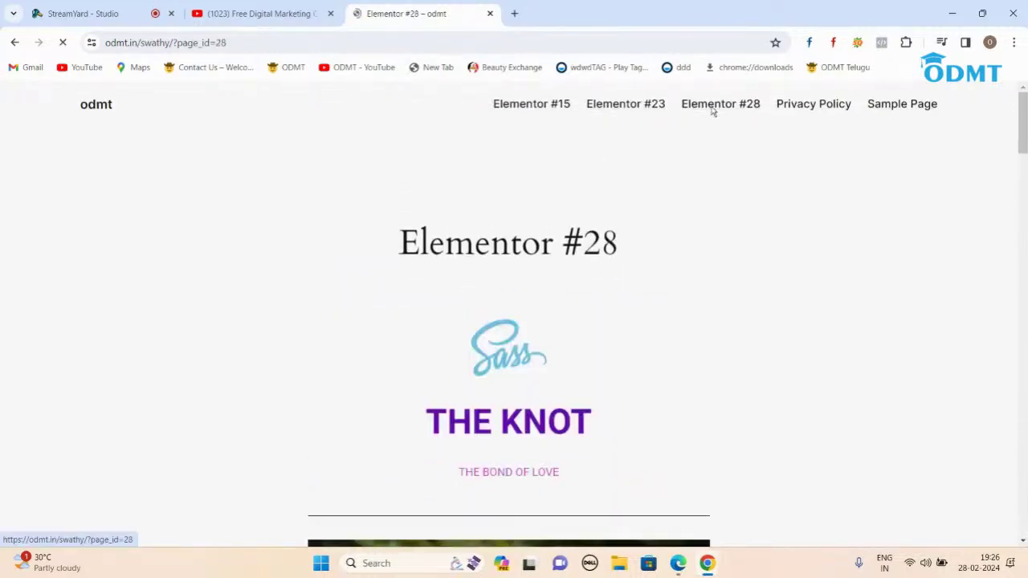
scroll(578, 281, "down", 3)
scroll(578, 281, "down", 12)
scroll(578, 281, "down", 5)
scroll(578, 285, "up", 11)
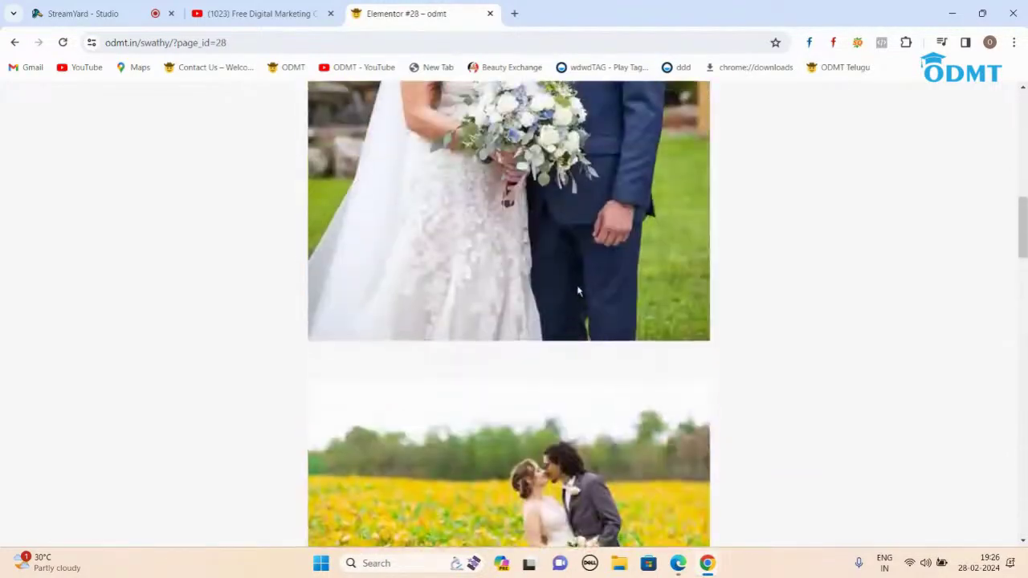
scroll(578, 291, "up", 6)
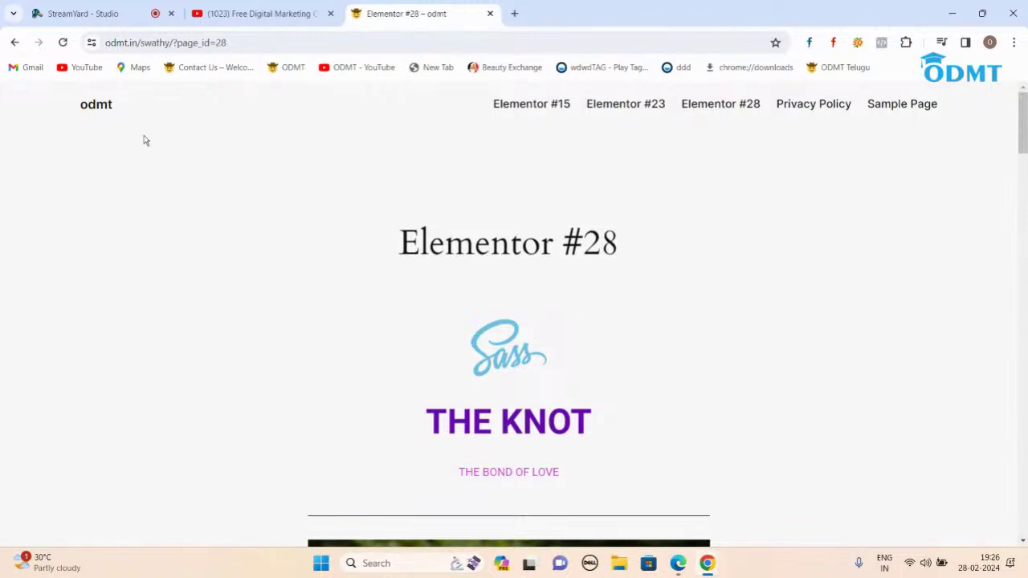
- Go to the site's home page and open its WordPress login by appending wp-admin to the address
left_click(104, 113)
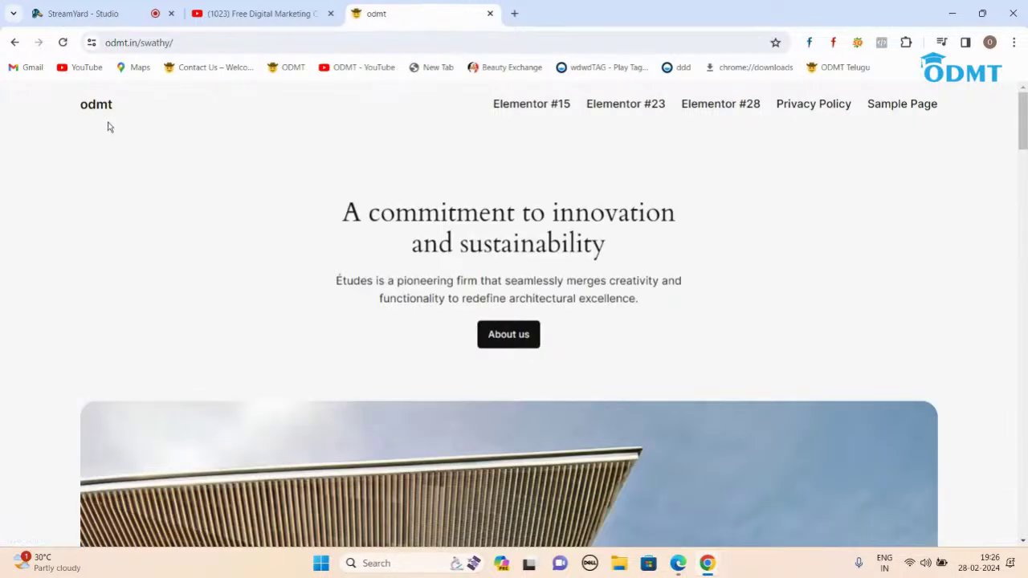
left_click(229, 44)
left_click(234, 44)
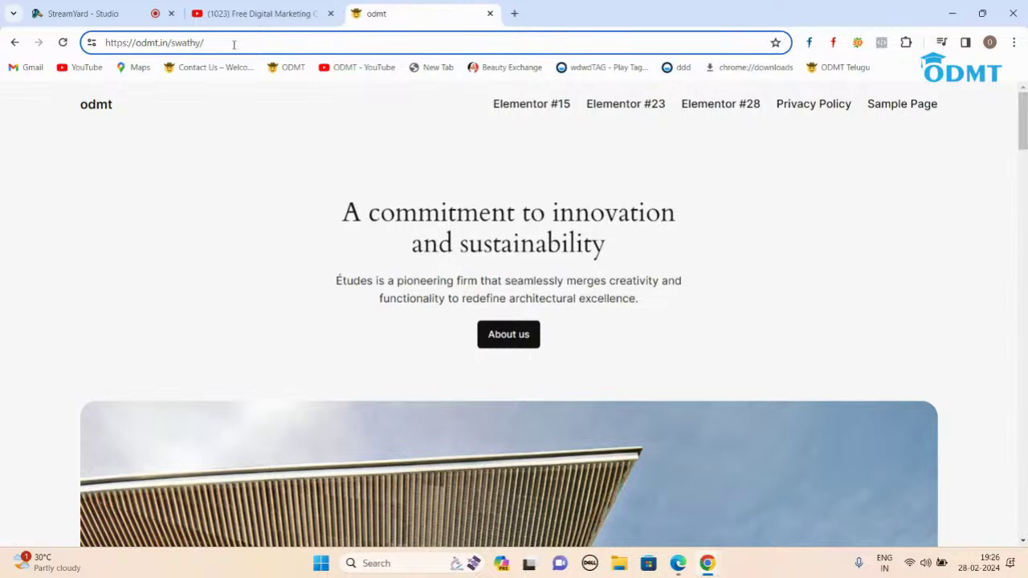
type("wp-admin")
key("Return")
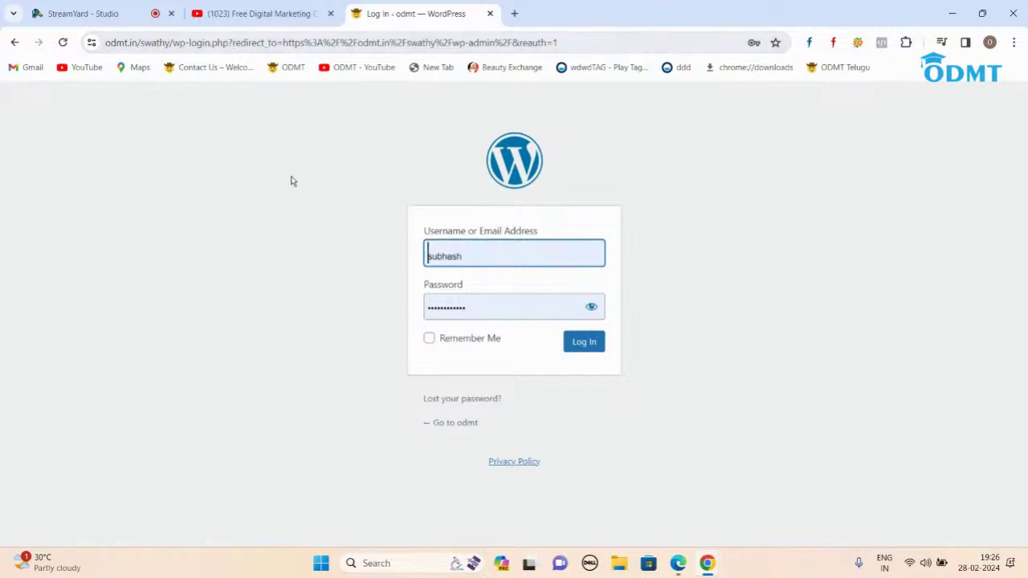
- Log in to the WordPress admin with the account username and password
left_click(482, 254)
double_click(481, 255)
type("swathy")
key("Tab")
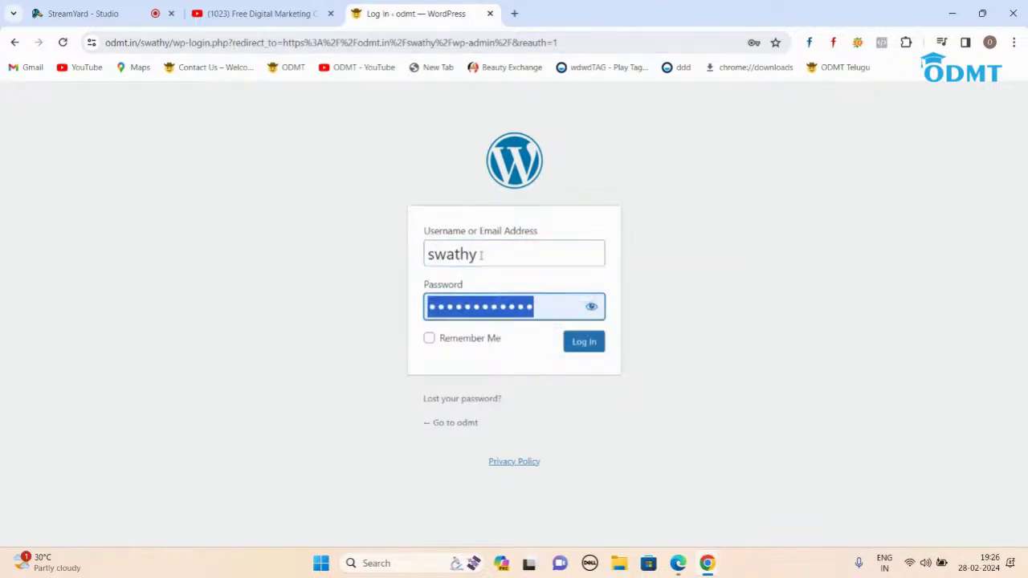
type("s•••••••••••••")
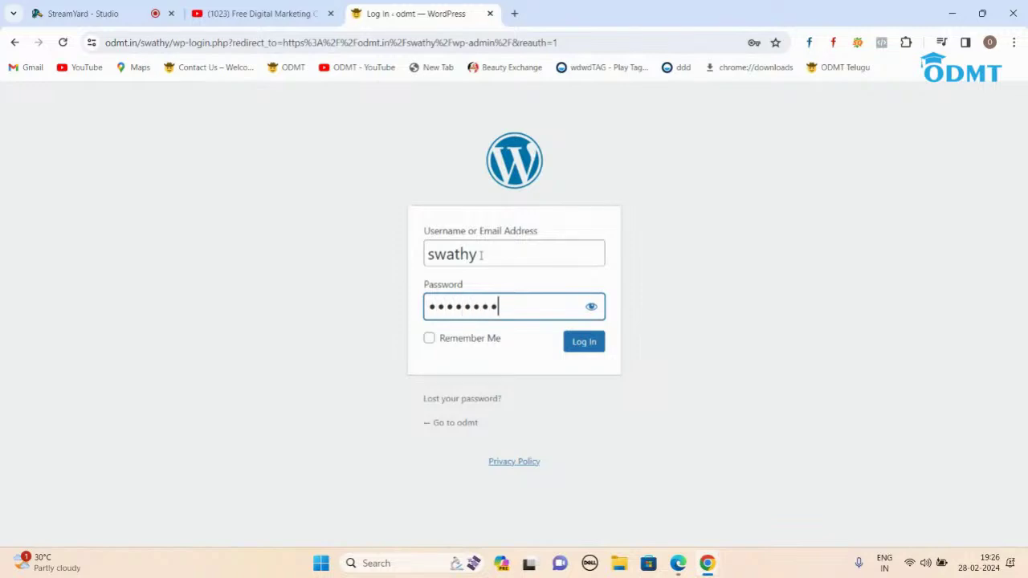
key("Return")
- Check the live viewer comments in StreamYard, returning to the WordPress dashboard each time
left_click(113, 14)
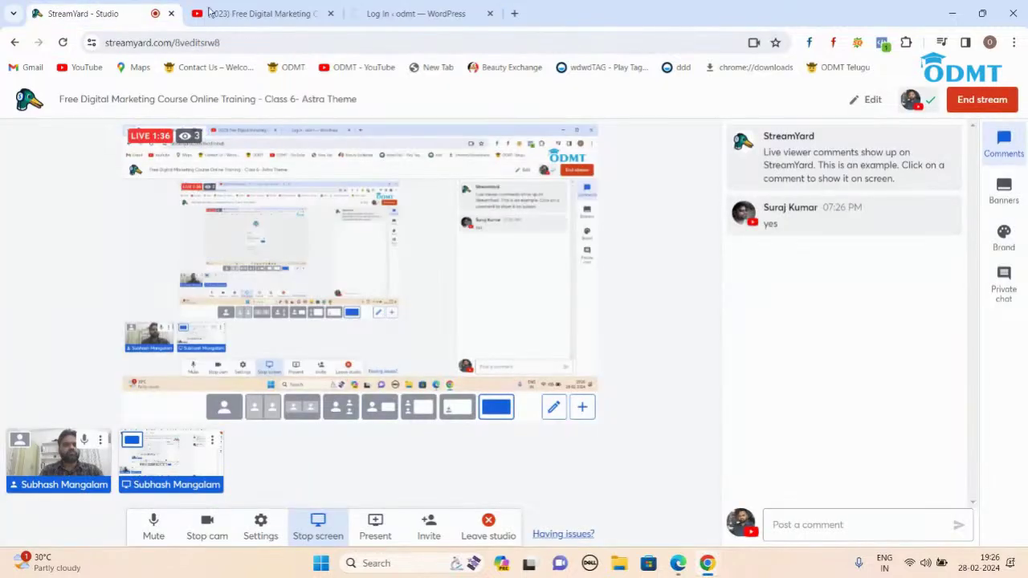
left_click(384, 20)
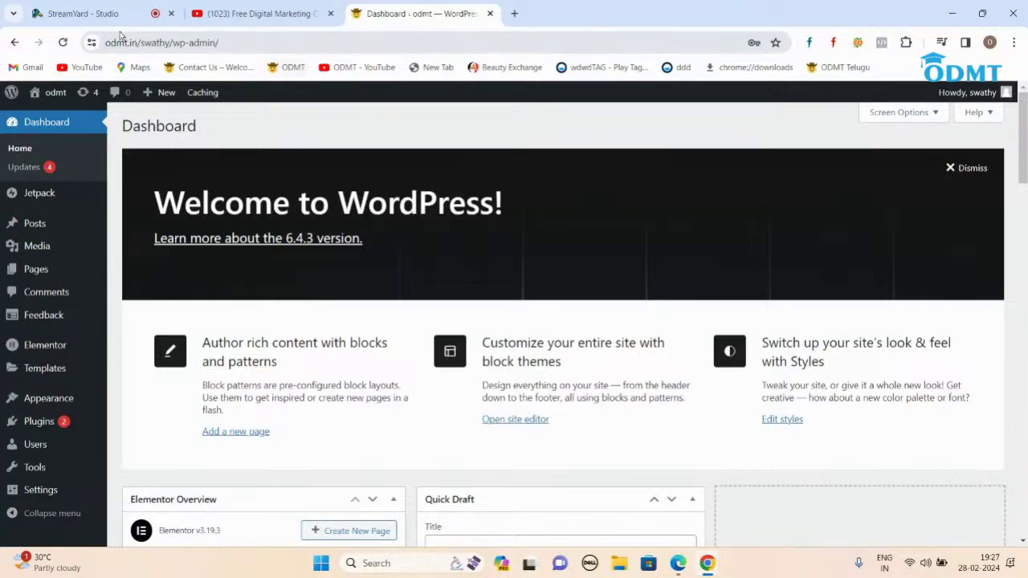
left_click(88, 14)
left_click(411, 13)
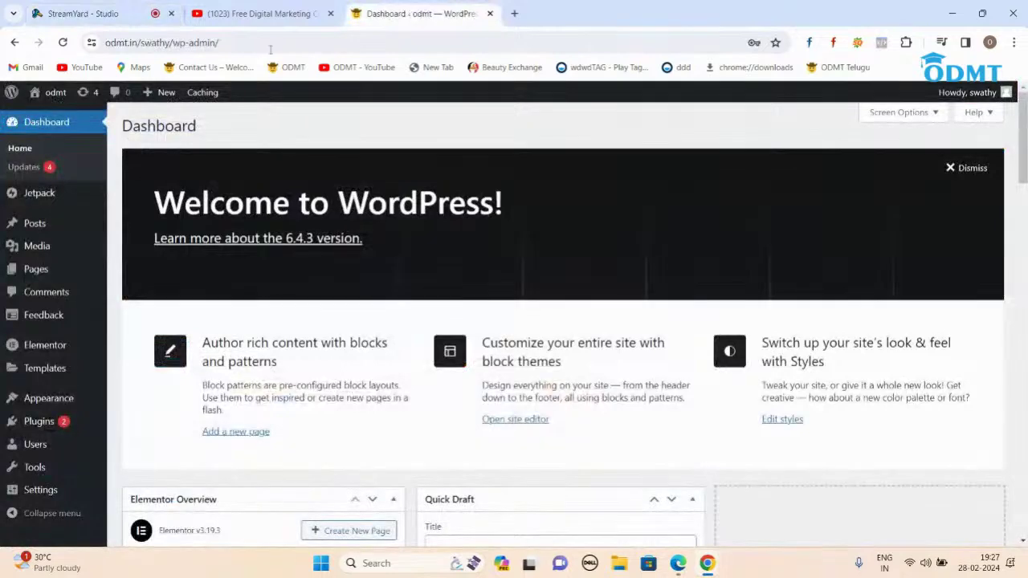
- Open the site's front end in a new browser tab from the dashboard and look over the home page
mouse_move(55, 94)
right_click(57, 115)
left_click(96, 135)
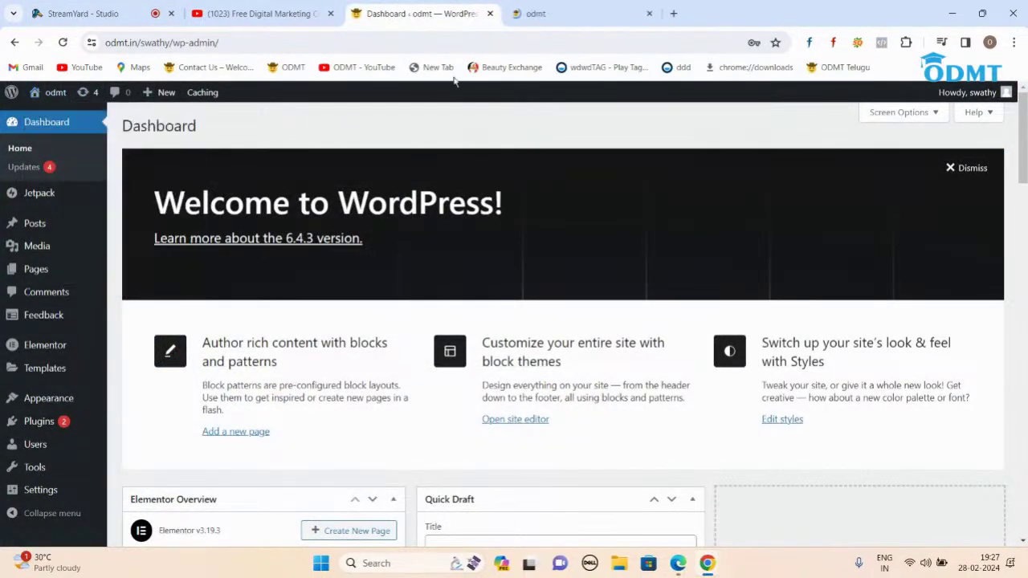
left_click(551, 12)
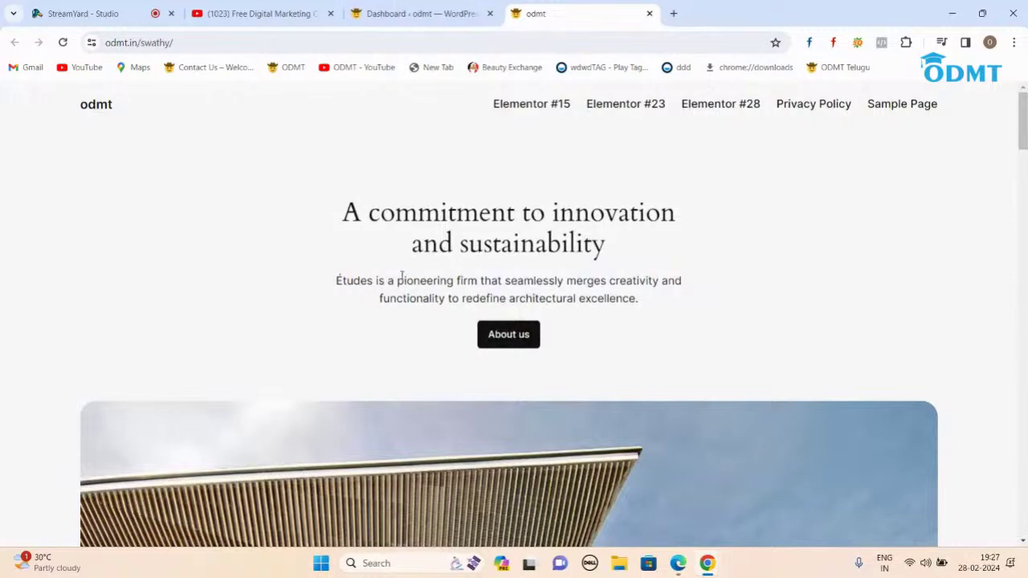
scroll(405, 289, "down", 10)
scroll(414, 338, "up", 10)
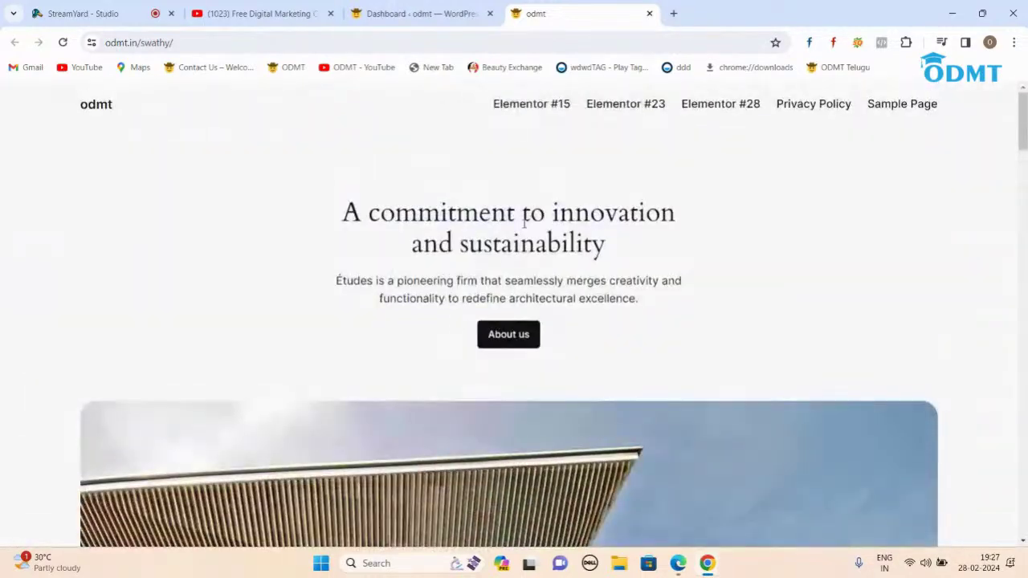
- View the published Elementor #15 page in the new tab to inspect its title and header
left_click(538, 104)
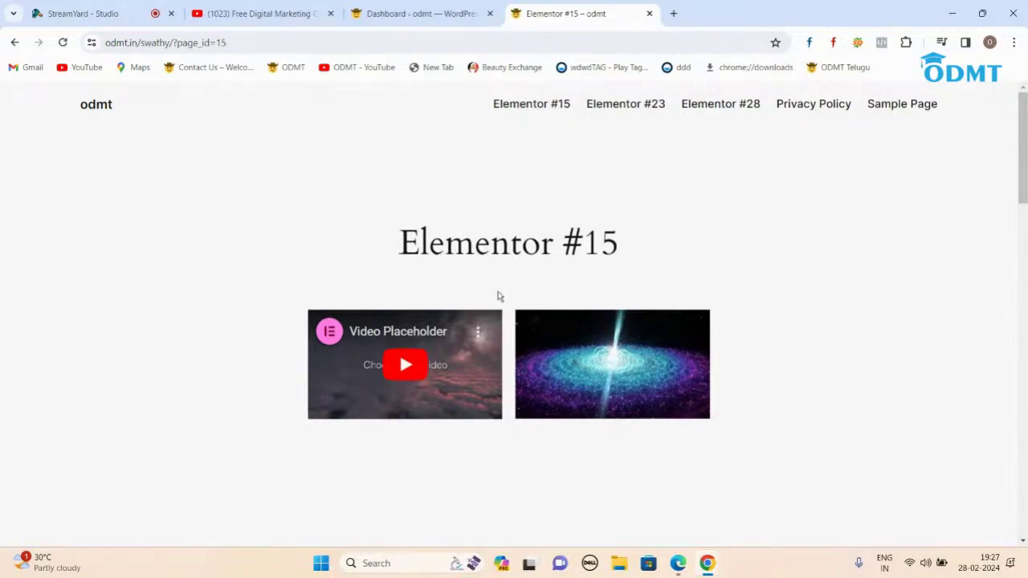
scroll(594, 251, "down", 4)
scroll(595, 251, "up", 4)
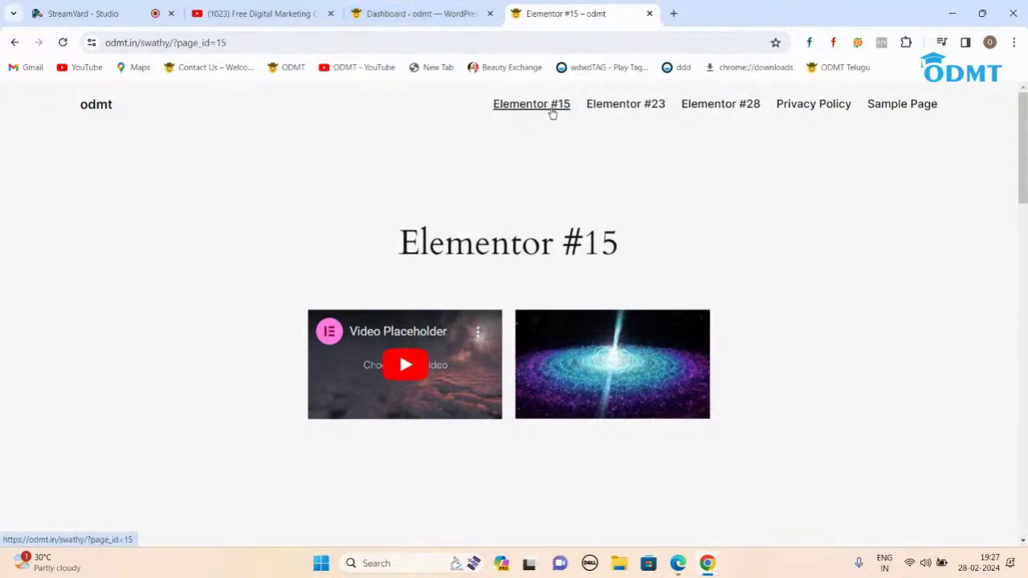
- Check the StreamYard comments, then open the Elementor #15 page for editing from the WordPress list of all pages
left_click(103, 13)
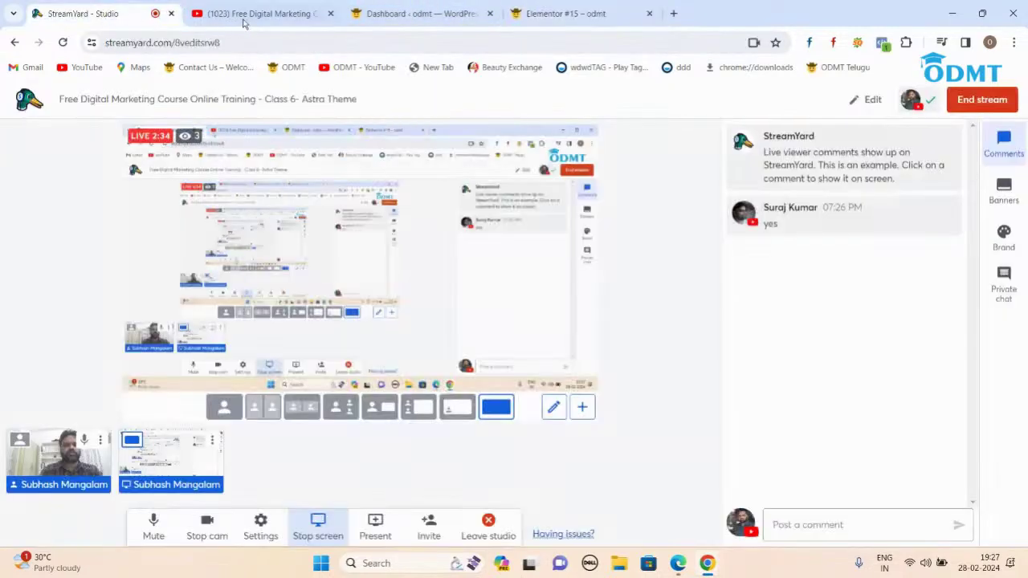
left_click(411, 10)
left_click(38, 269)
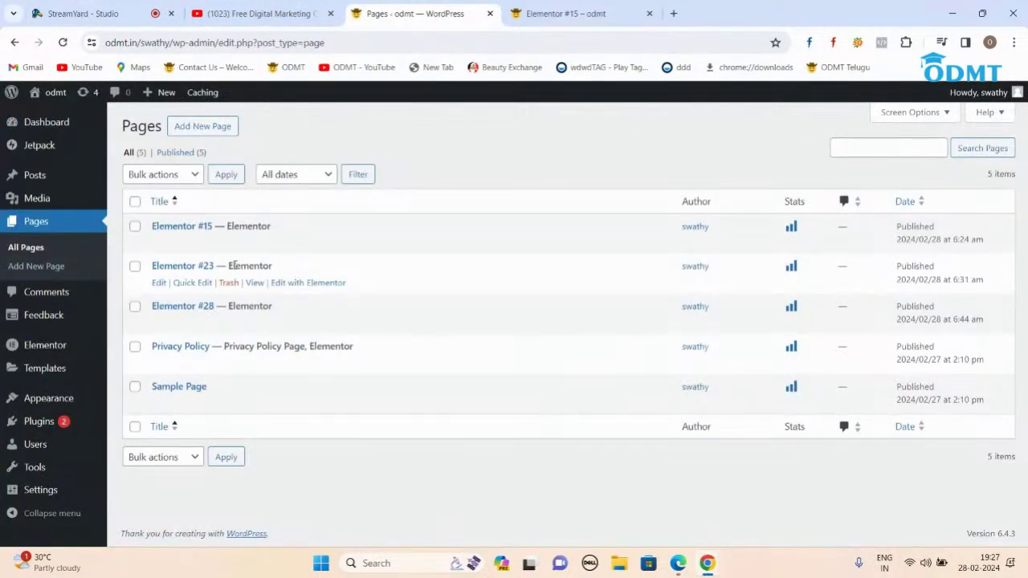
left_click(178, 230)
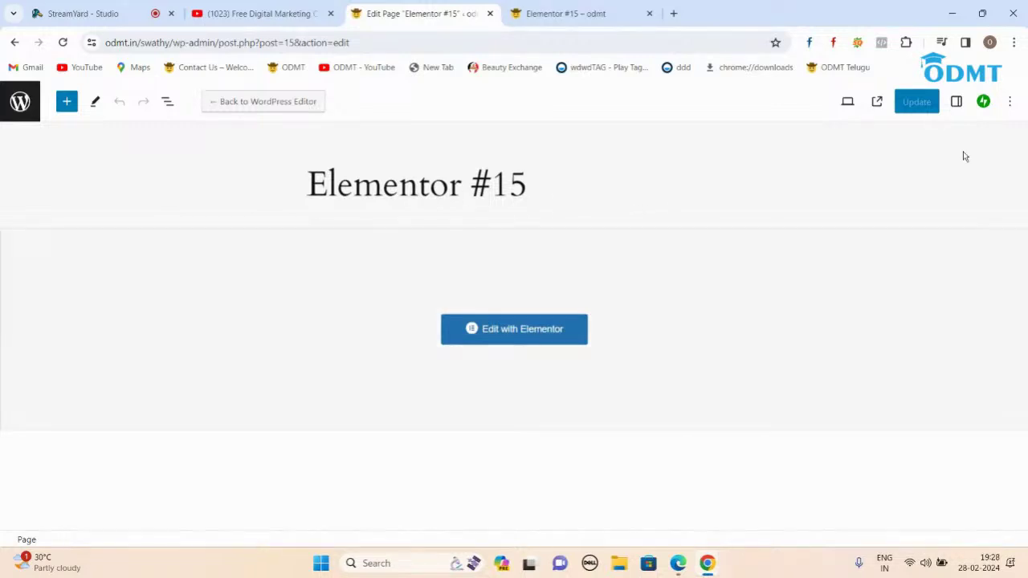
- Look through the editor's options and device preview choices for the Elementor #15 page
left_click(1004, 103)
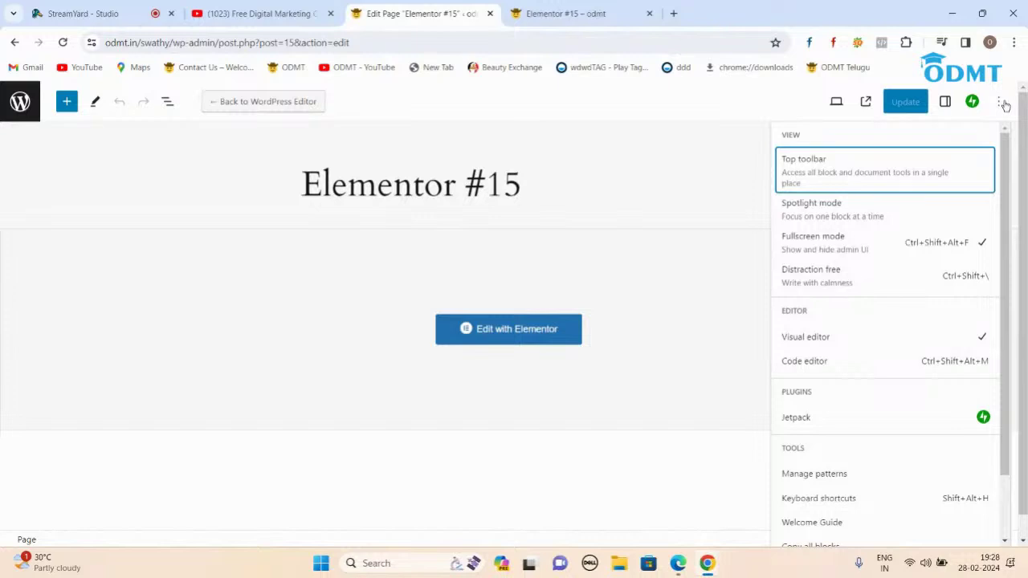
scroll(938, 294, "down", 1)
scroll(938, 296, "up", 1)
scroll(939, 299, "down", 1)
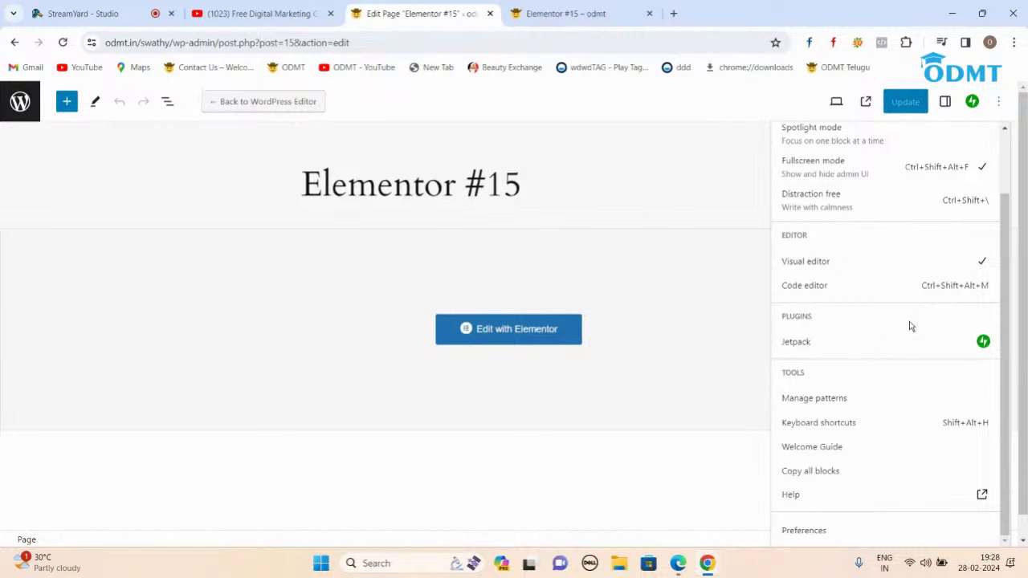
scroll(909, 325, "up", 1)
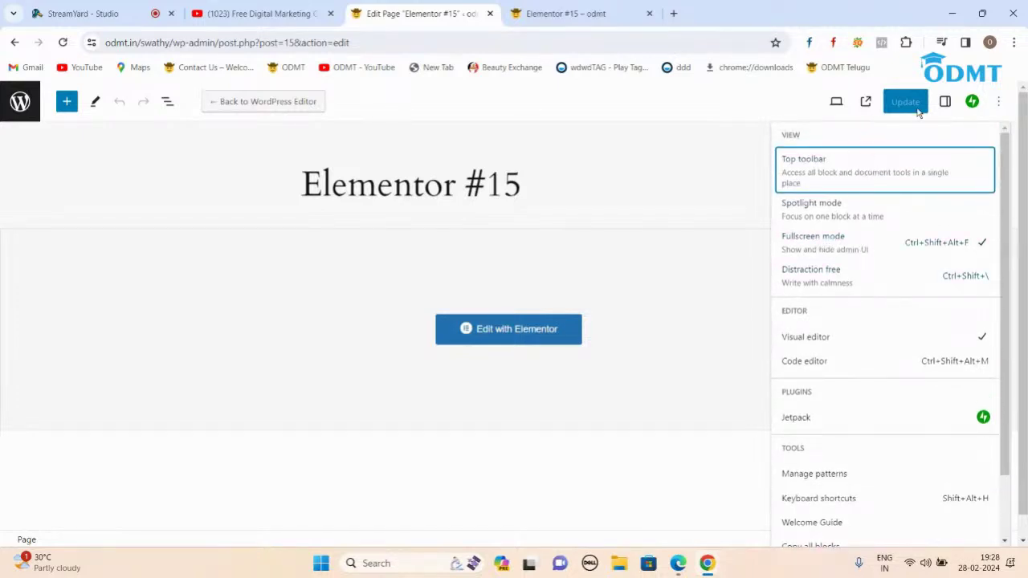
left_click(943, 104)
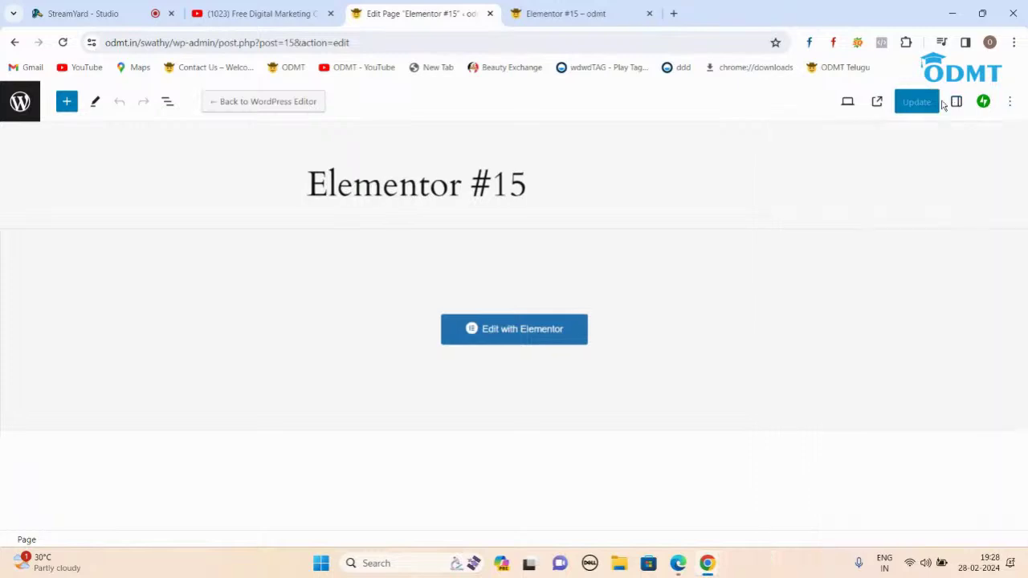
left_click(847, 102)
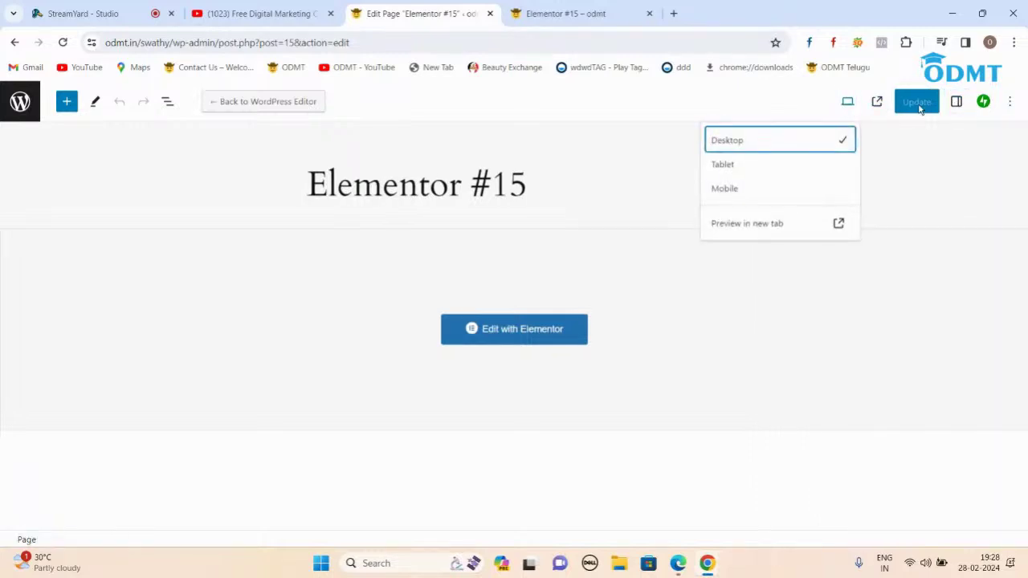
left_click(1012, 100)
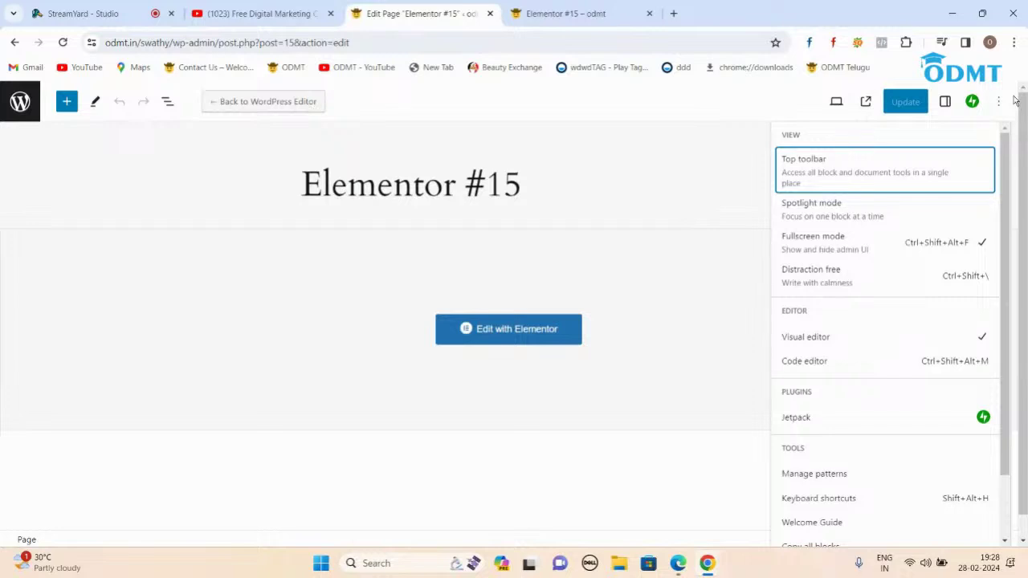
scroll(879, 316, "down", 2)
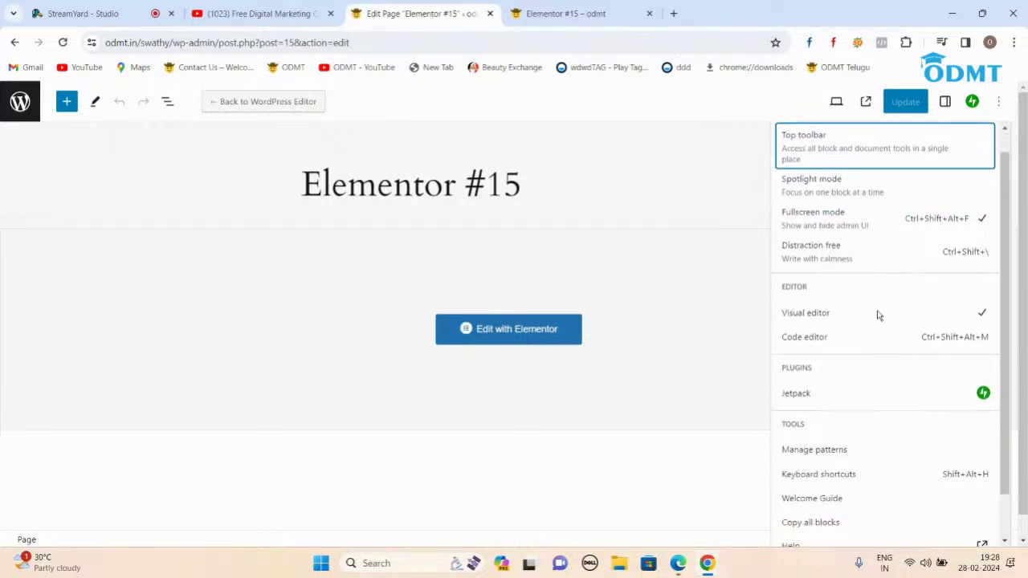
scroll(878, 316, "up", 2)
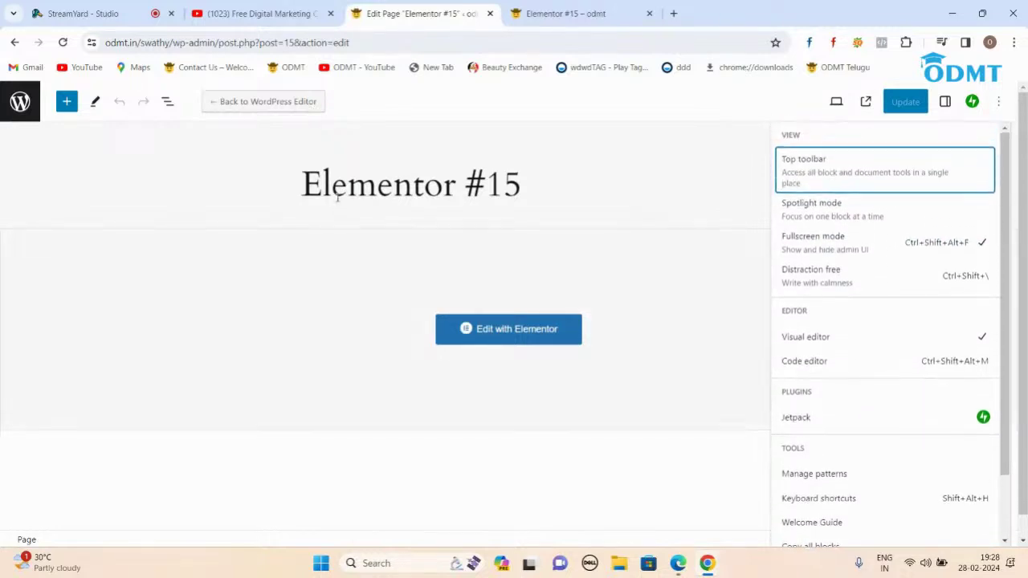
left_click(378, 184)
left_click(553, 185)
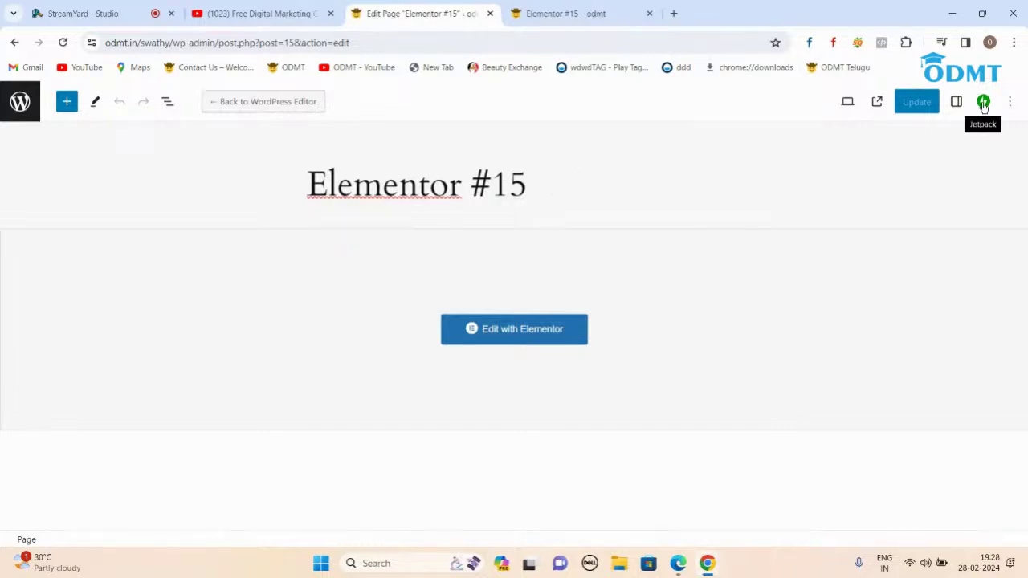
- Show the page settings for Elementor #15 and look over the layout of its published page
left_click(956, 103)
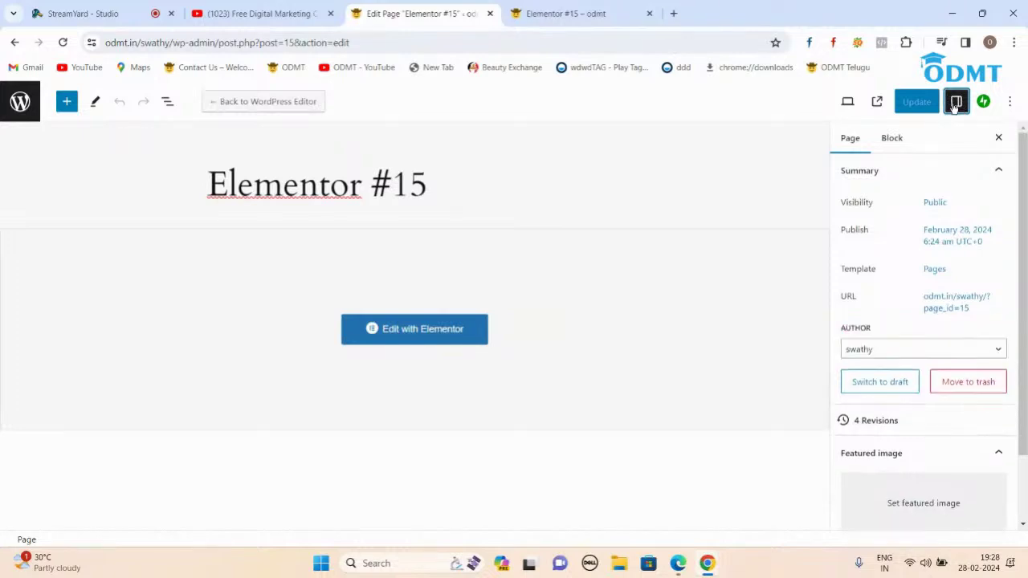
left_click(560, 7)
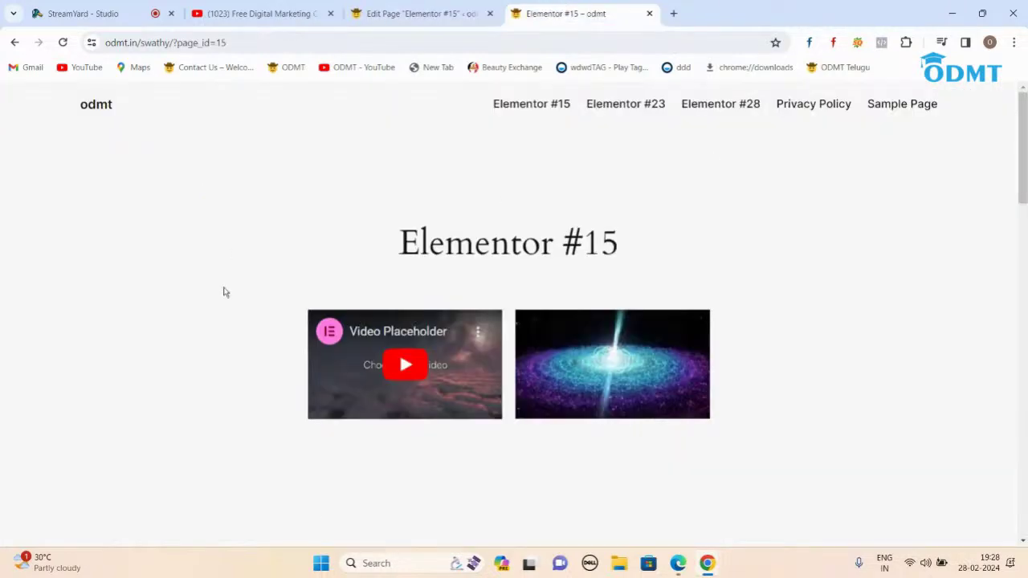
scroll(717, 409, "down", 15)
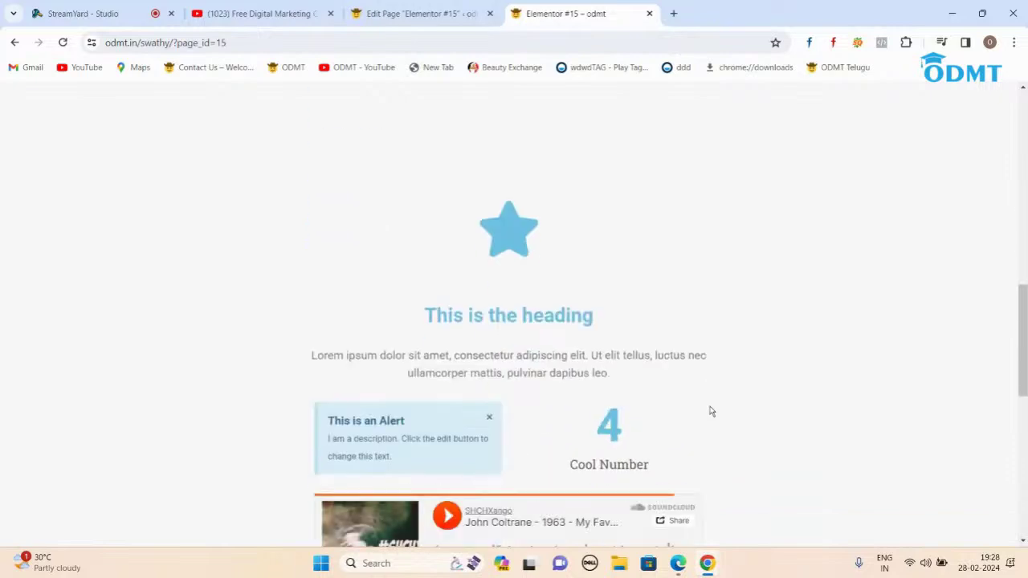
scroll(711, 411, "up", 4)
scroll(710, 411, "up", 3)
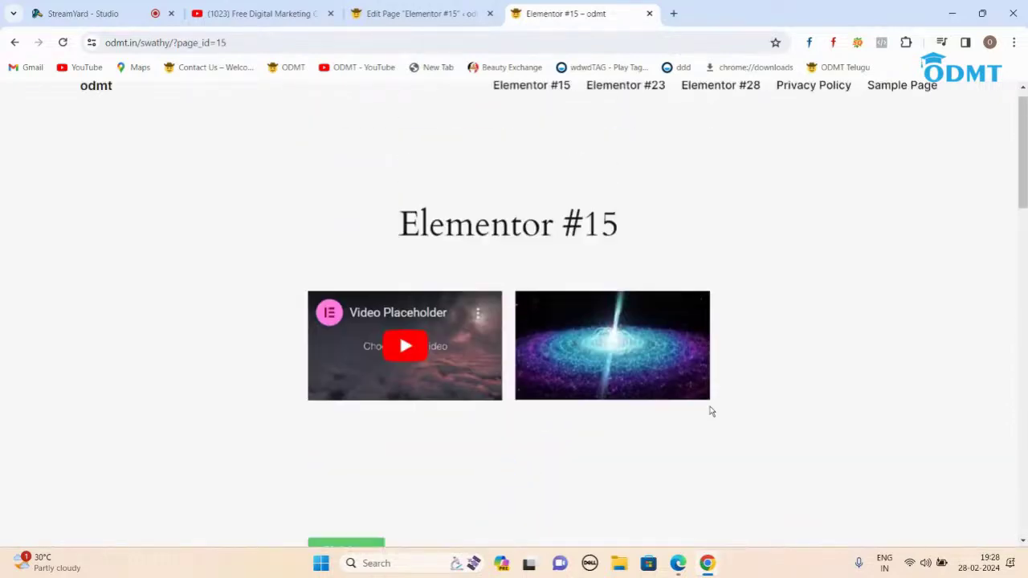
- Set the Elementor #15 page's template to Elementor Full Width and update the page
left_click(404, 14)
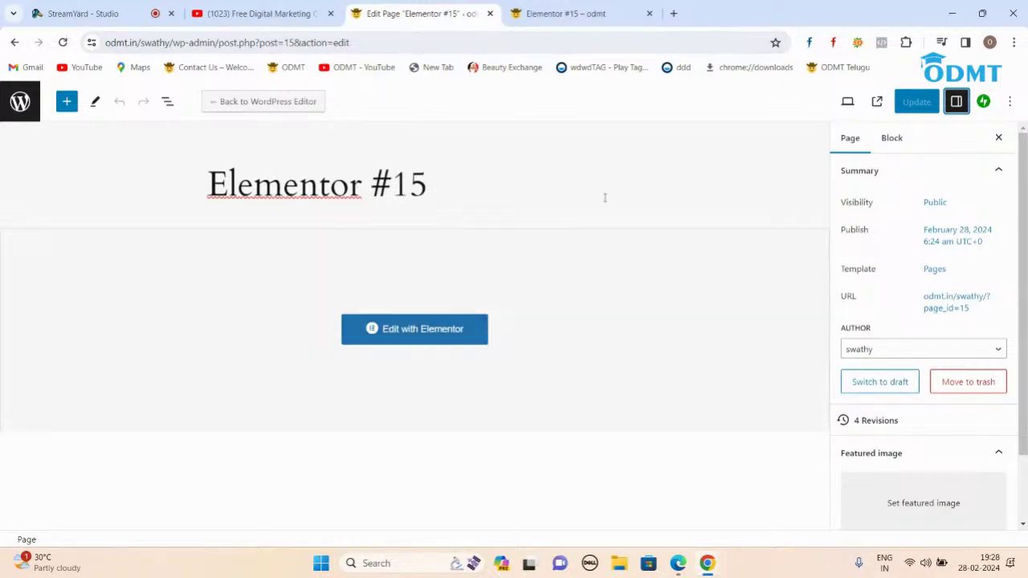
left_click(931, 270)
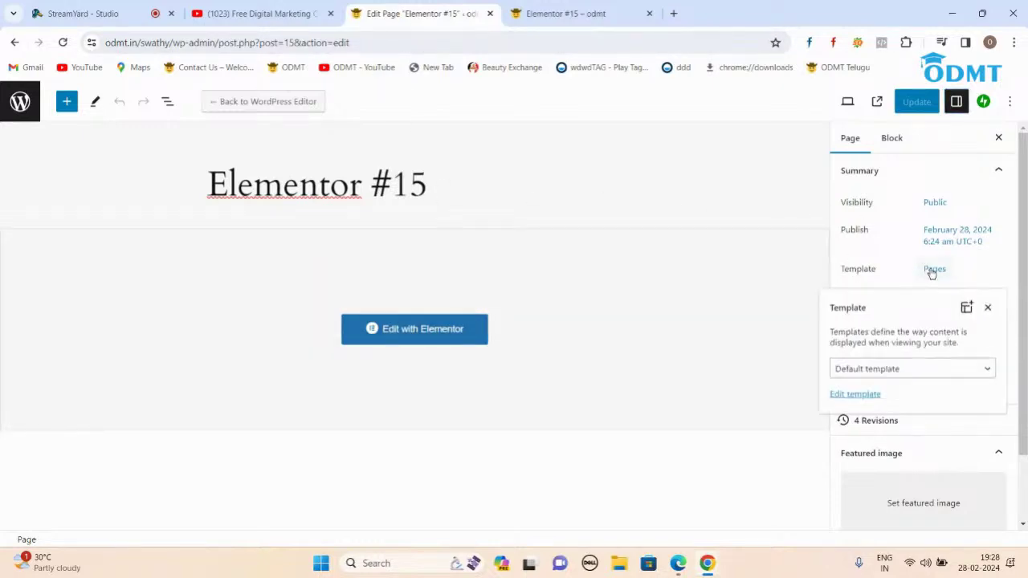
left_click(980, 369)
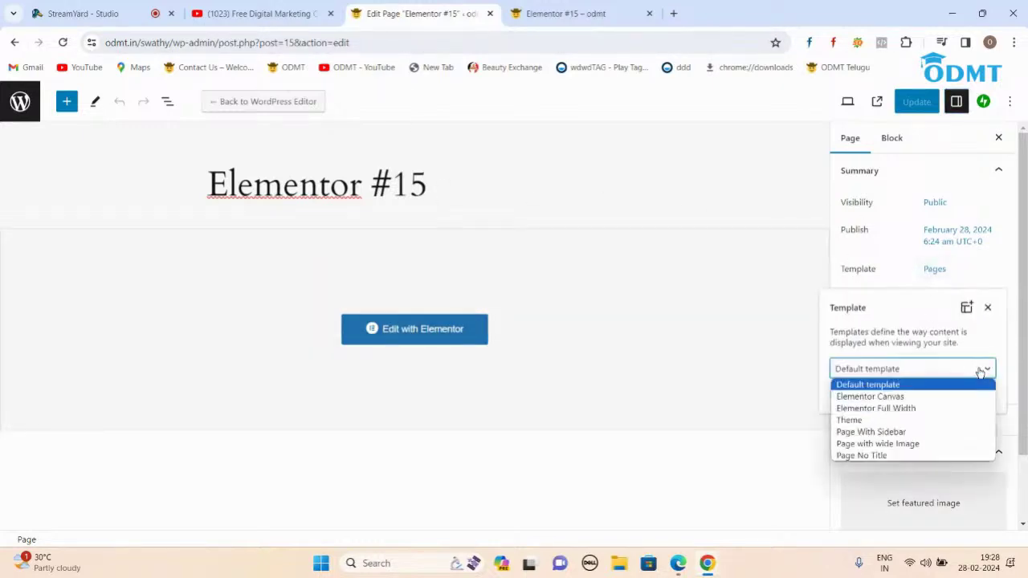
left_click(879, 409)
left_click(915, 102)
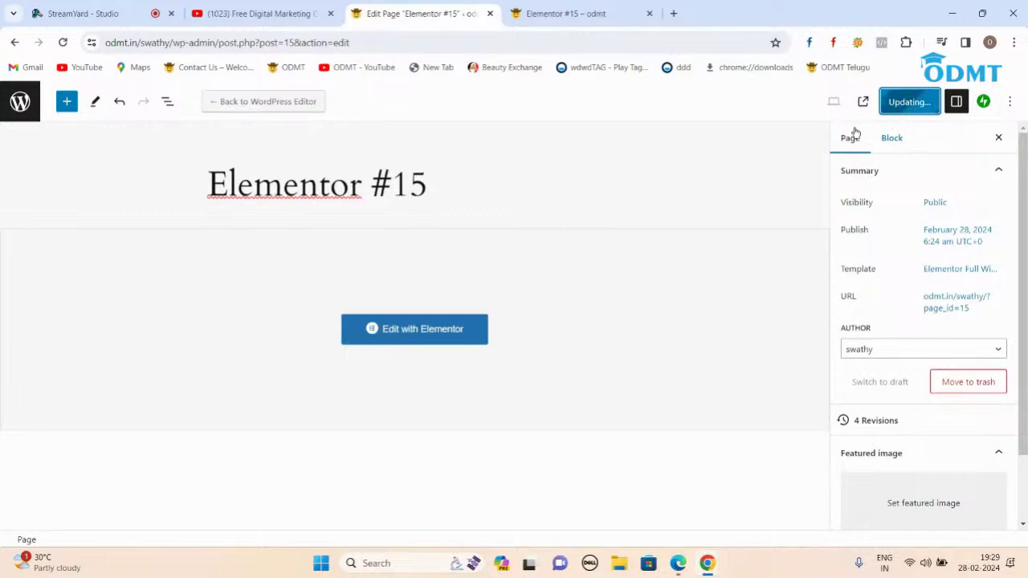
- Check the StreamYard comments, then reload the published Elementor #15 page and review its layout from header to footer
left_click(547, 11)
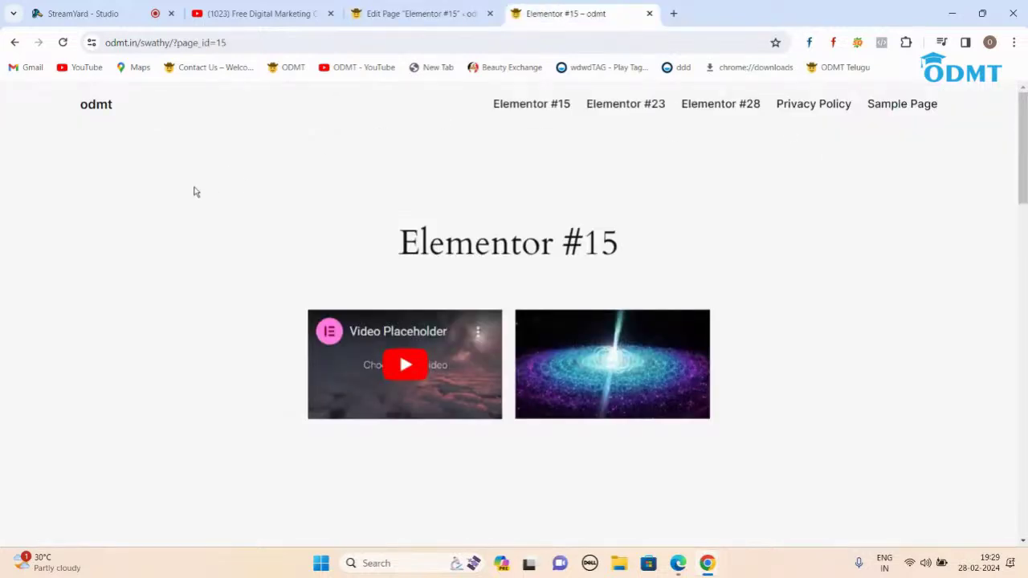
left_click(80, 12)
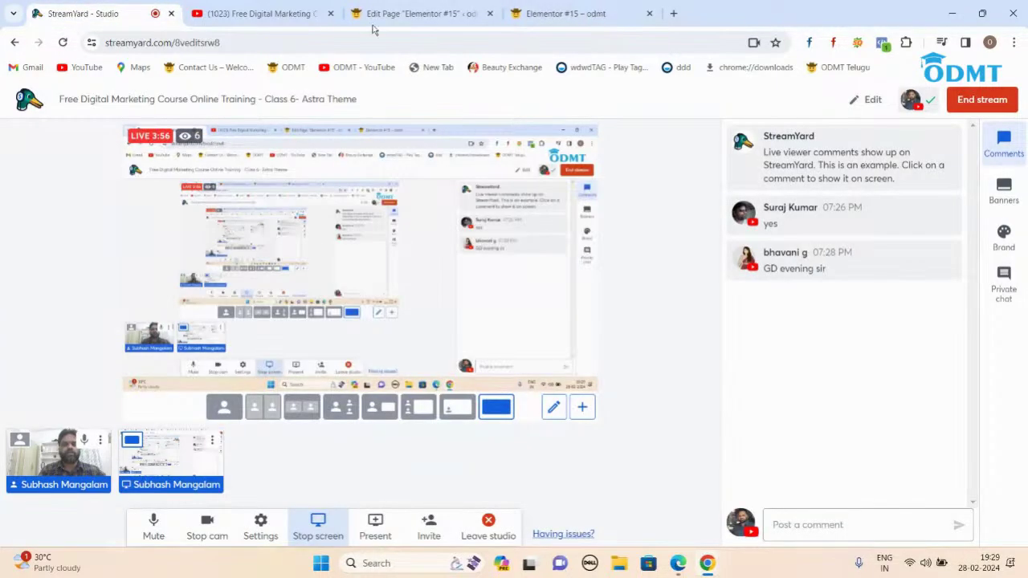
left_click(589, 12)
left_click(64, 43)
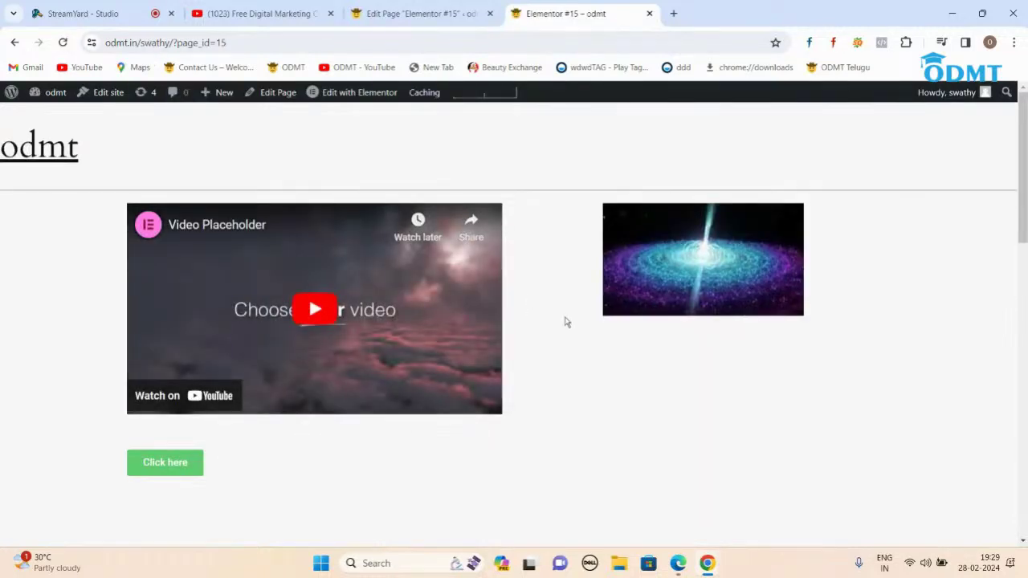
scroll(566, 319, "down", 15)
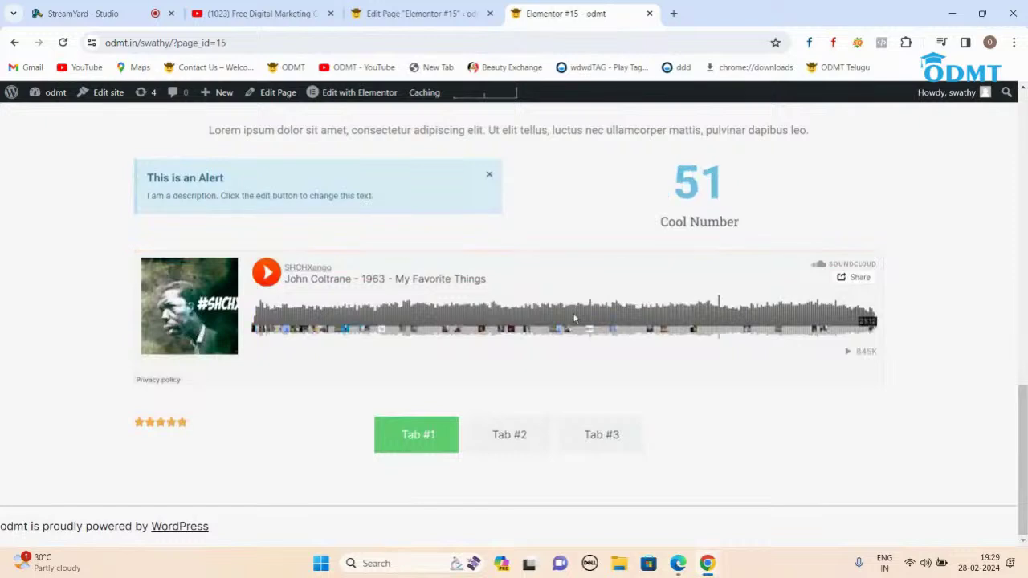
scroll(575, 320, "up", 15)
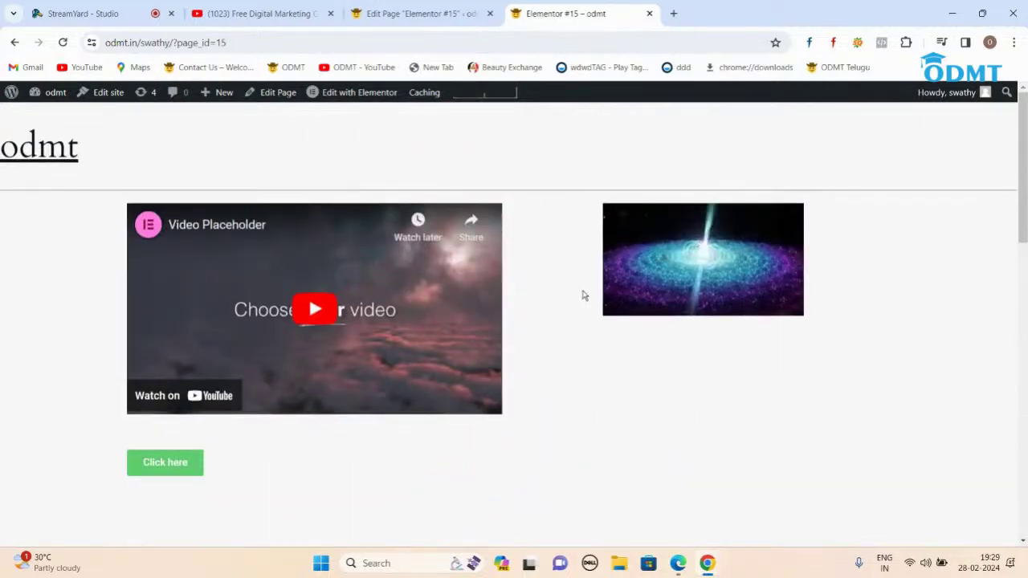
- Go to the site's home page and view the published Elementor #28 page, examining its photos and videos
left_click(37, 156)
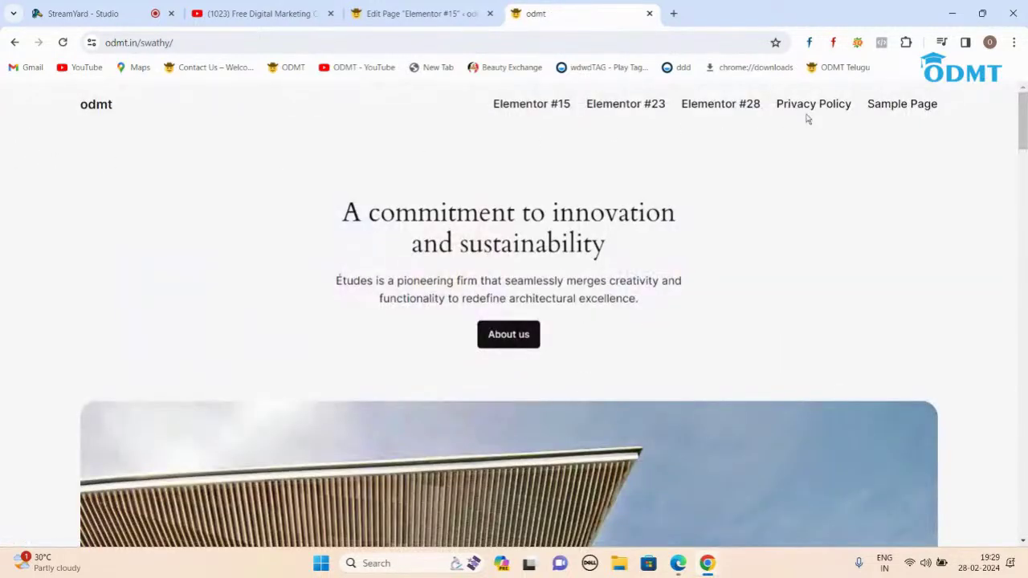
left_click(737, 106)
scroll(719, 291, "down", 3)
scroll(720, 292, "down", 12)
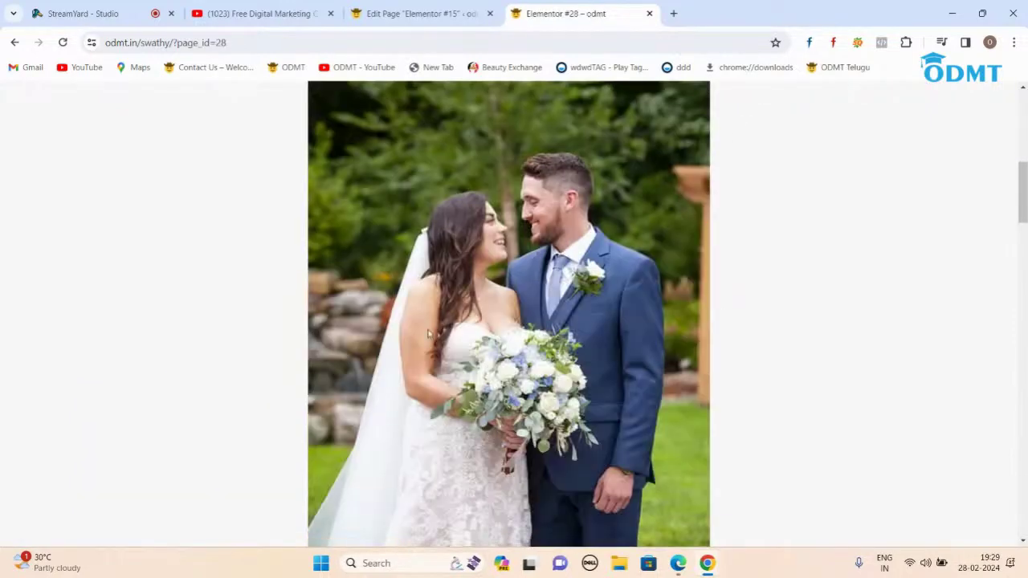
scroll(710, 342, "down", 1)
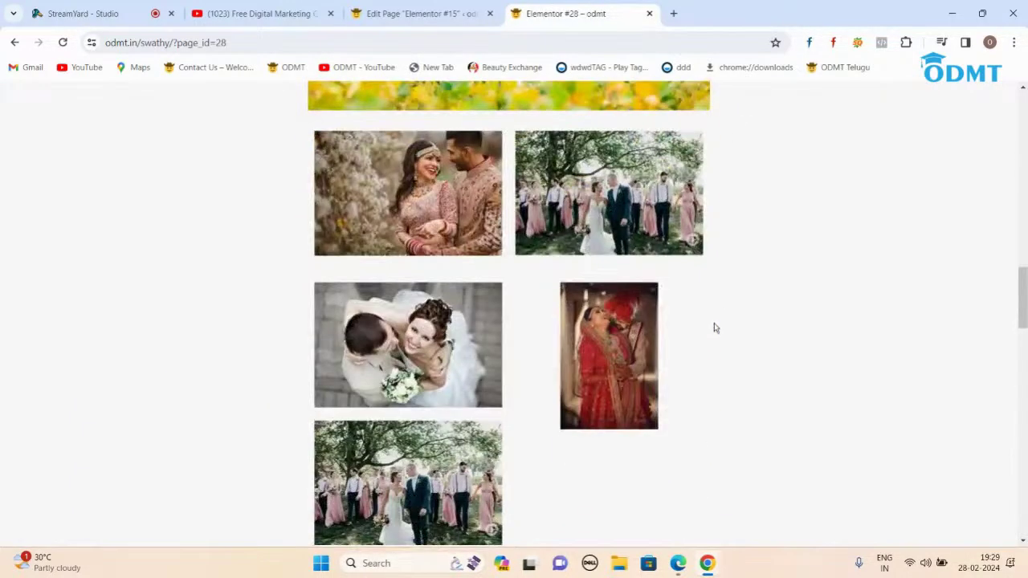
scroll(685, 304, "down", 7)
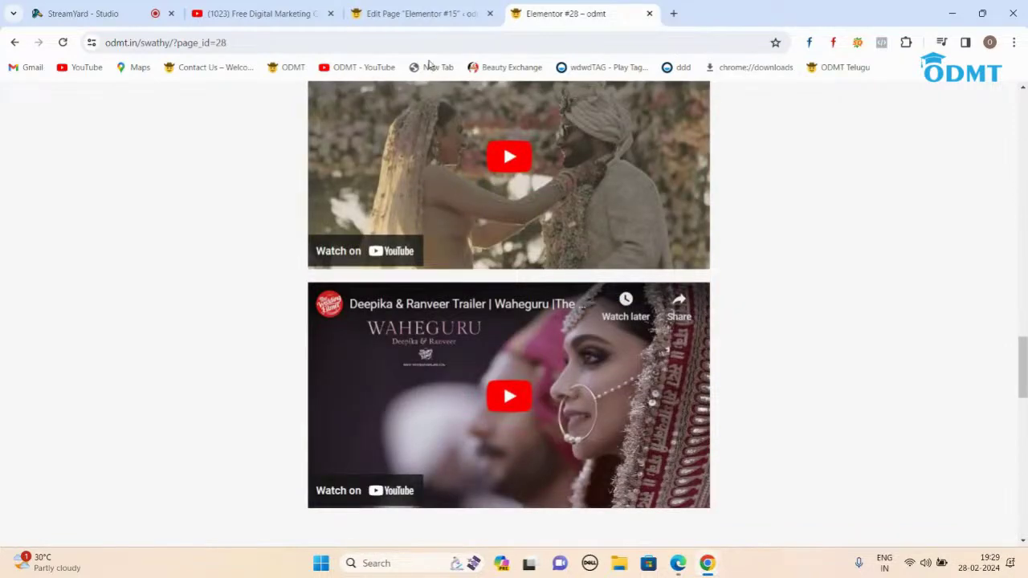
- Return to the WordPress list of pages and open Elementor #28 for editing
left_click(402, 14)
left_click(21, 102)
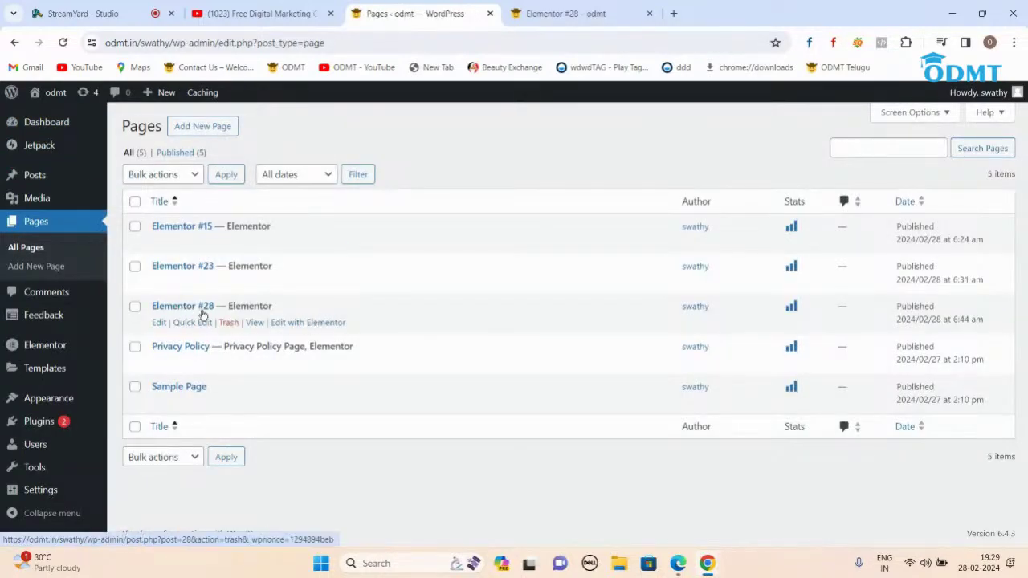
left_click(200, 312)
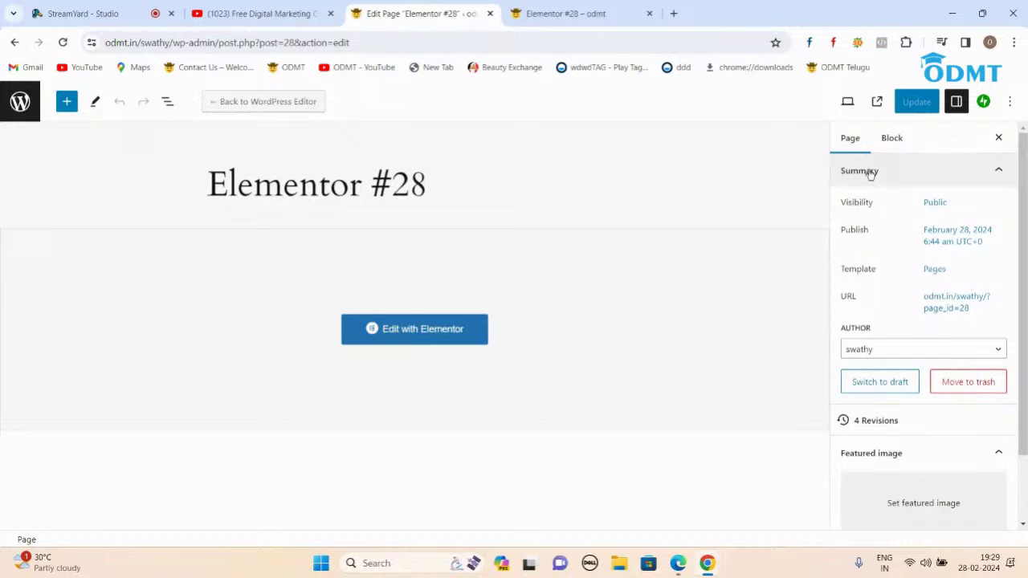
- Set the Elementor #28 page's template to Elementor Full Width and update the page
left_click(956, 101)
left_click(956, 101)
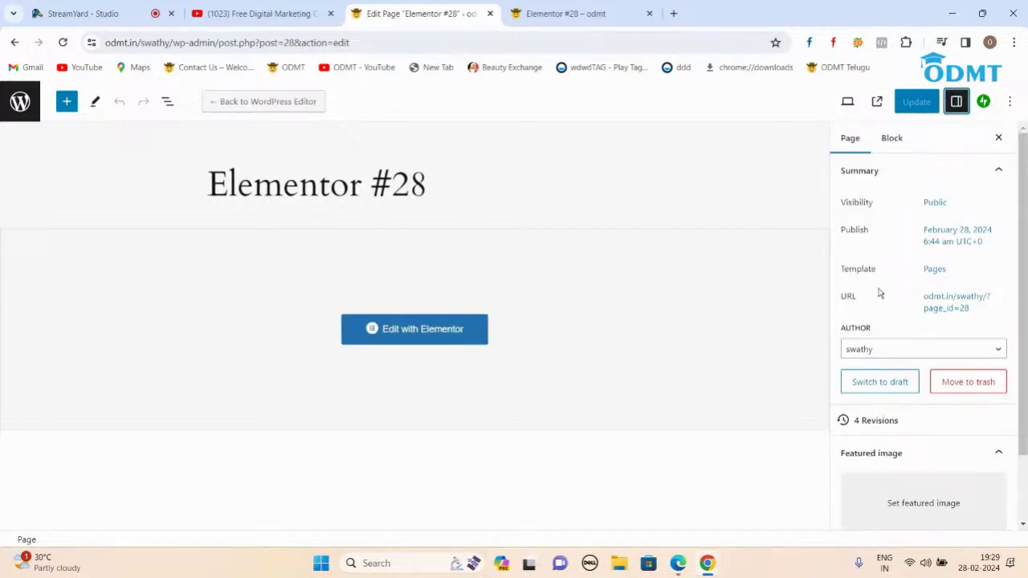
left_click(933, 273)
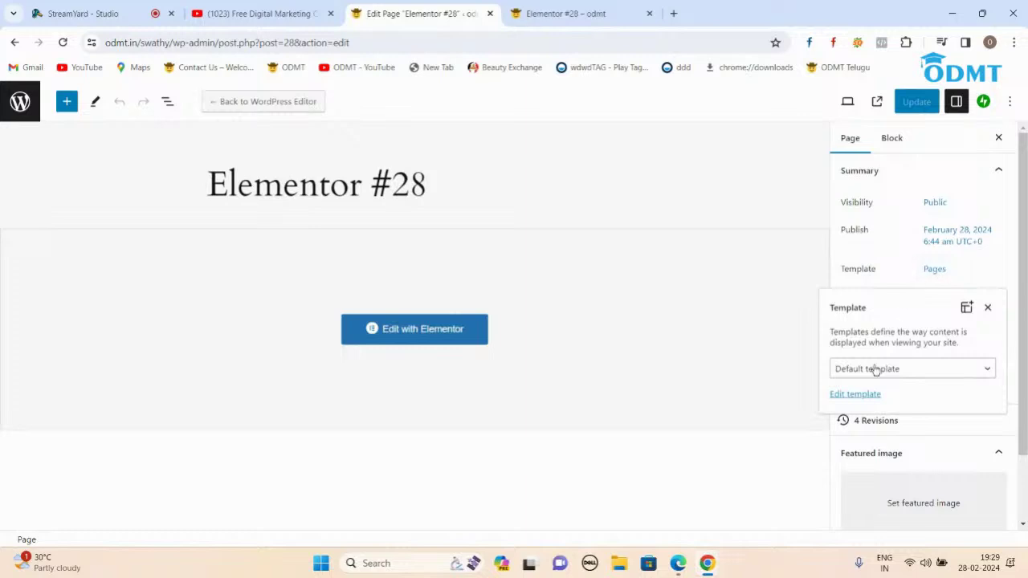
left_click(922, 370)
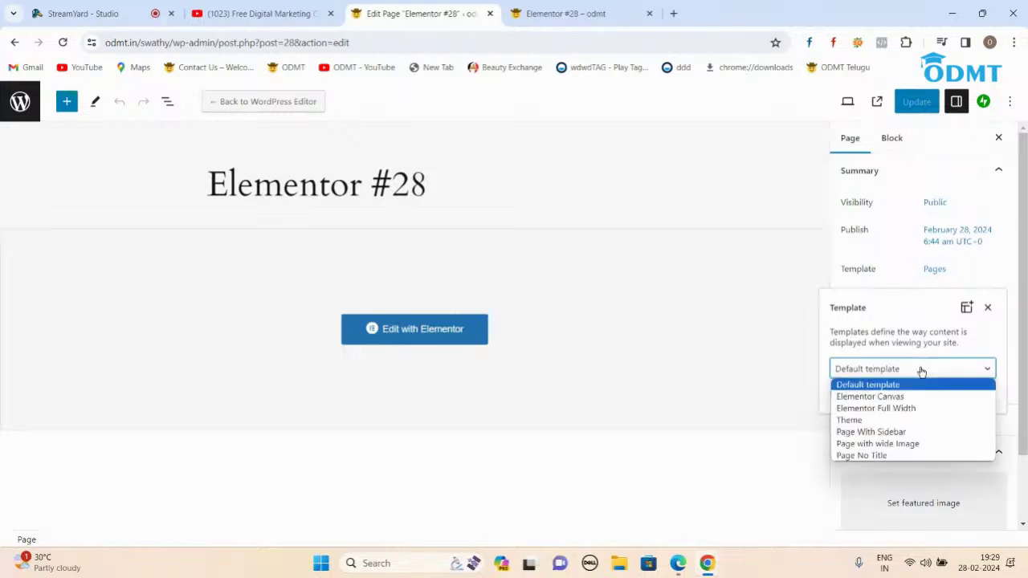
left_click(907, 408)
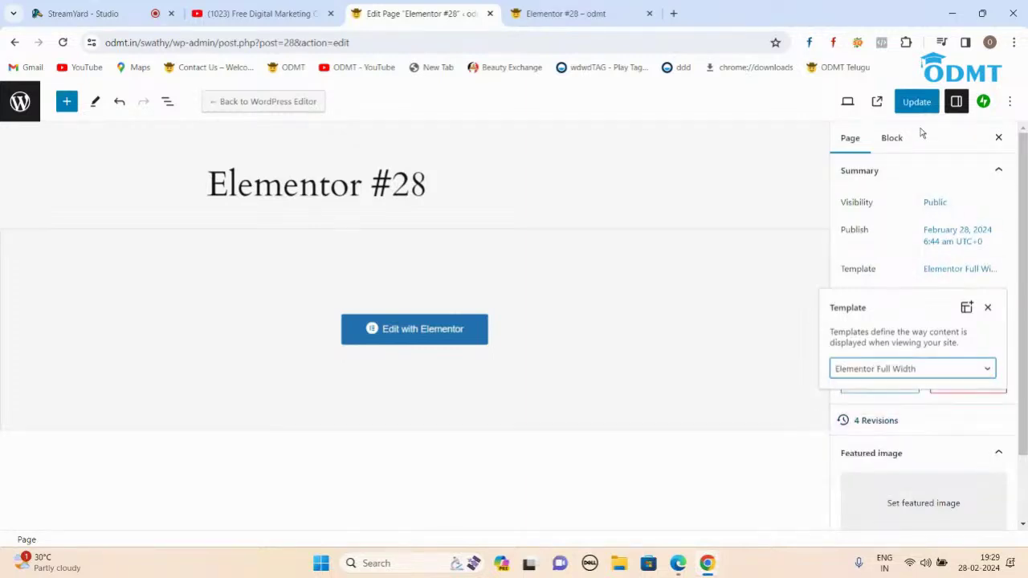
left_click(916, 101)
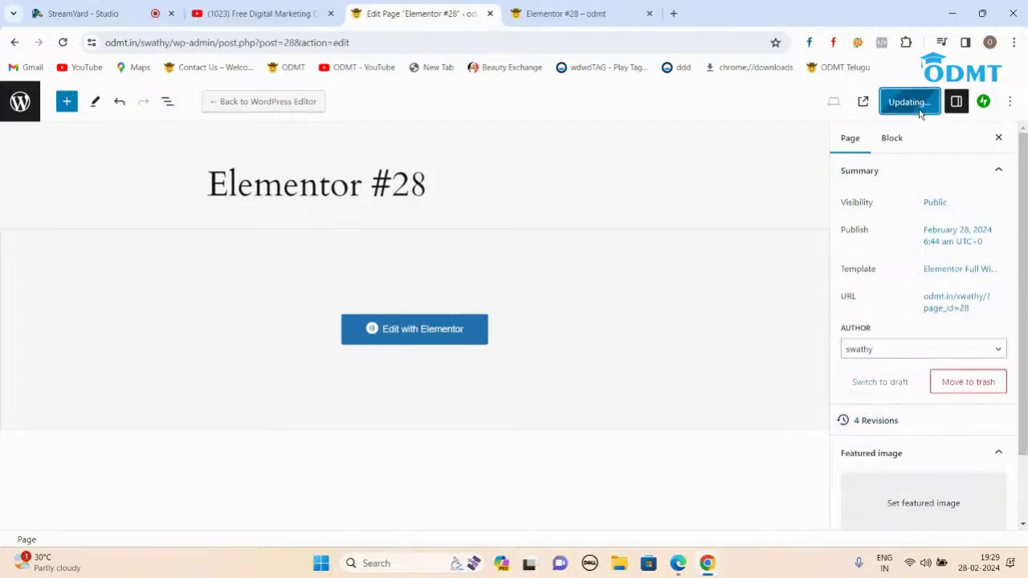
- Copy the published Elementor #28 page's address, open it in a new browser tab and reload it
left_click(552, 15)
left_click(249, 45)
key("ctrl+c")
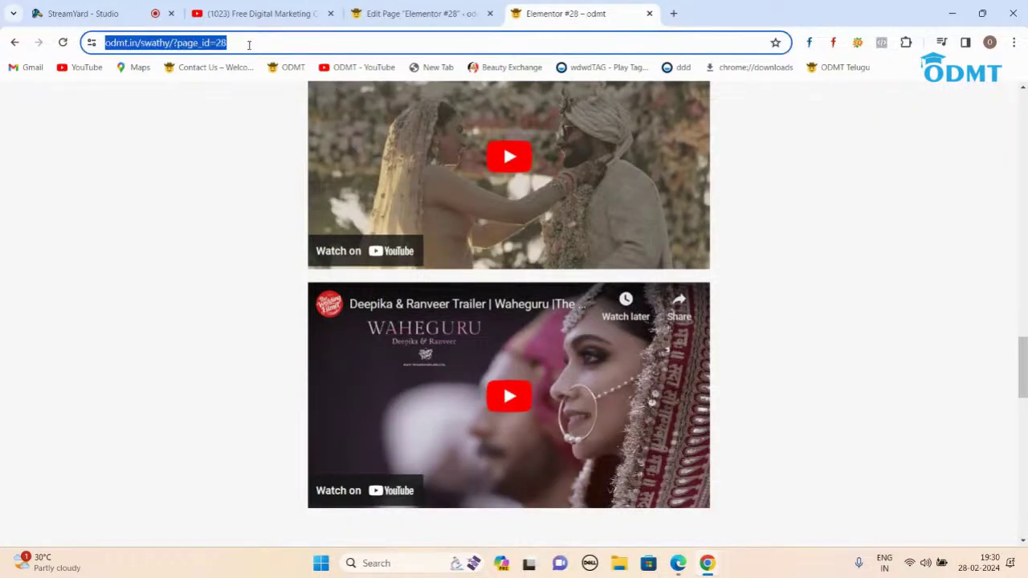
left_click(674, 13)
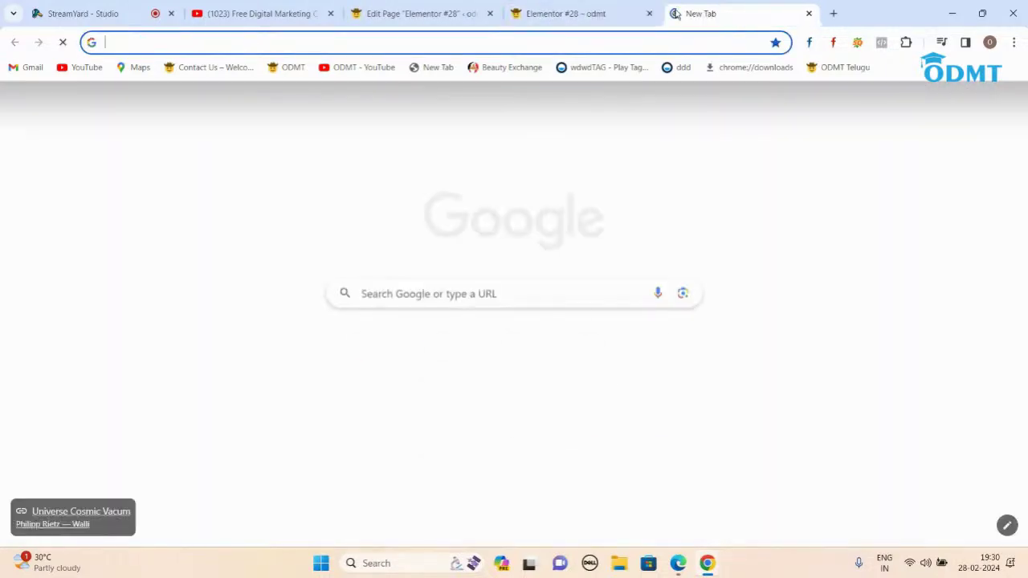
key("ctrl+v")
key("Return")
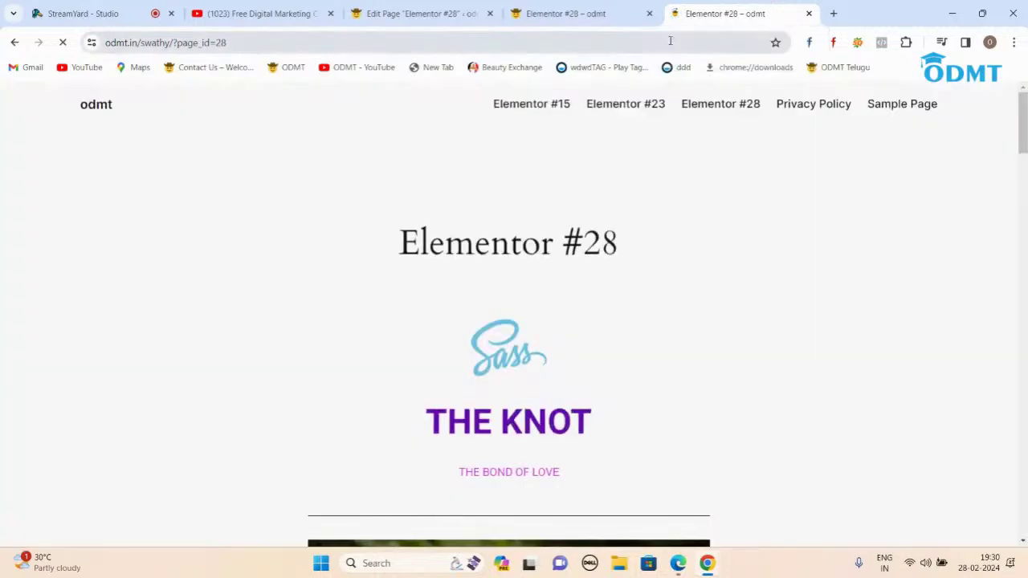
left_click(63, 42)
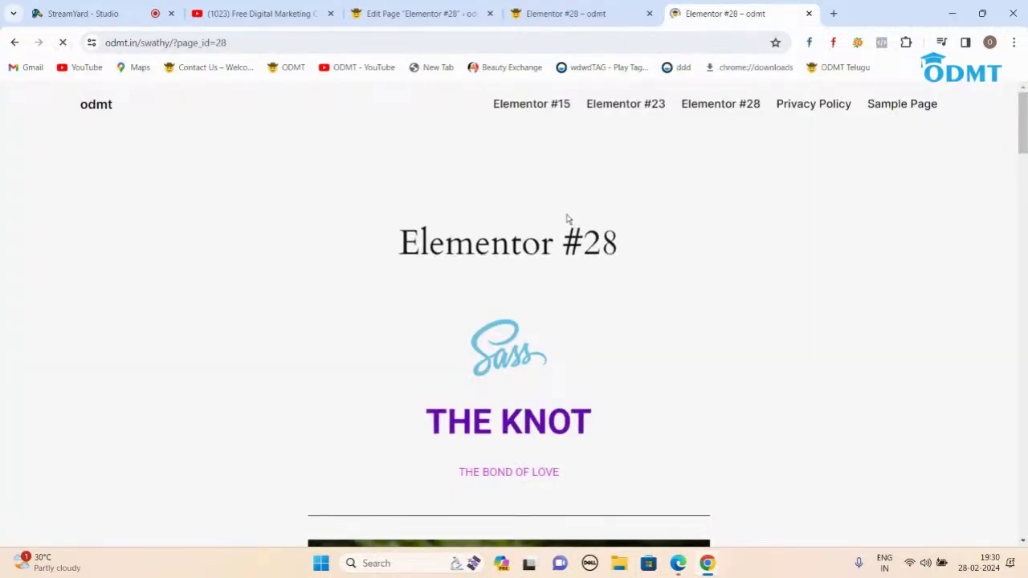
- Compare the Elementor #28 page's photos and videos in the earlier tab with the full-width version in the new tab
left_click(566, 14)
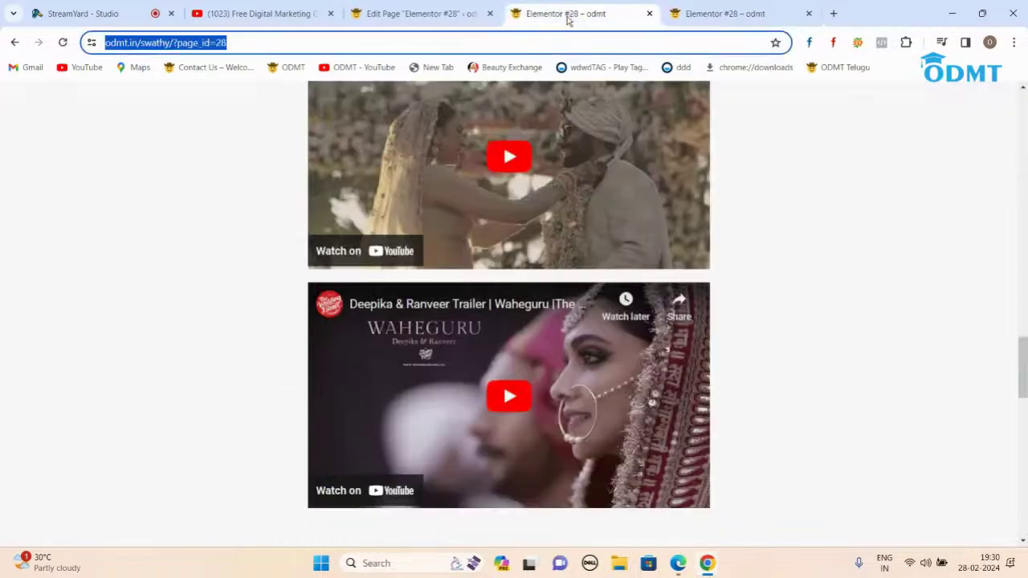
scroll(578, 257, "up", 10)
scroll(585, 270, "up", 5)
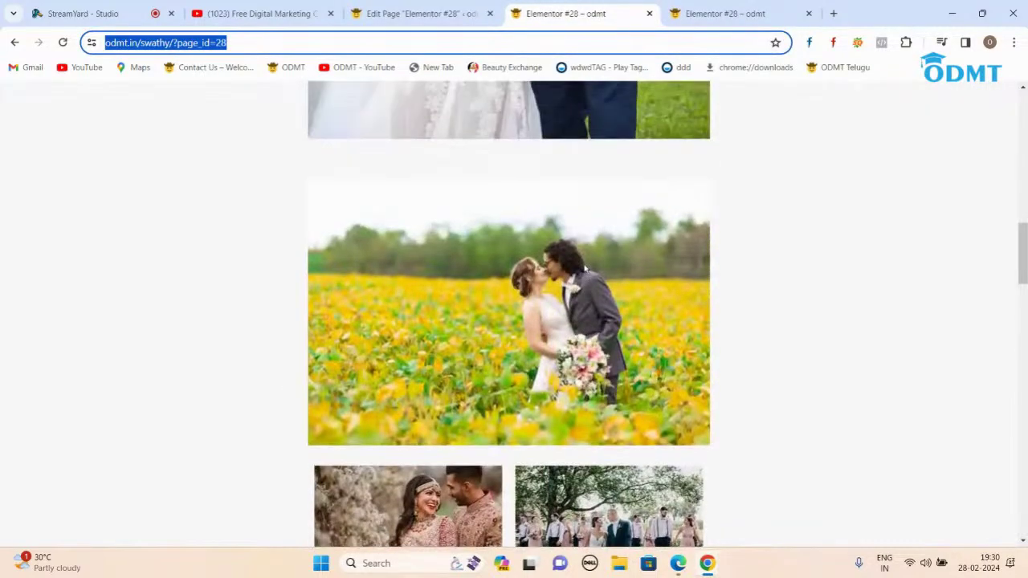
left_click(712, 21)
scroll(669, 264, "down", 12)
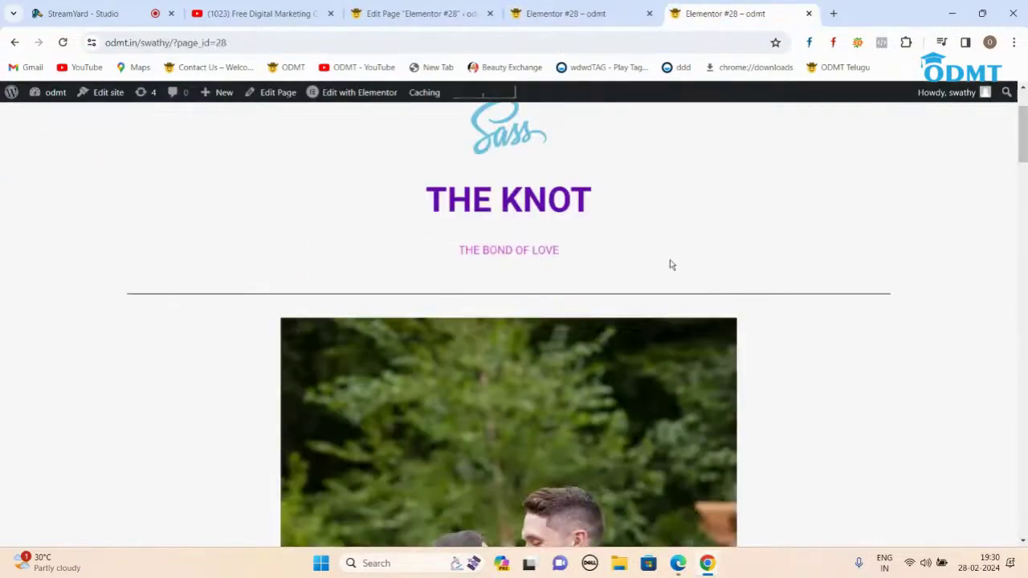
scroll(696, 297, "down", 15)
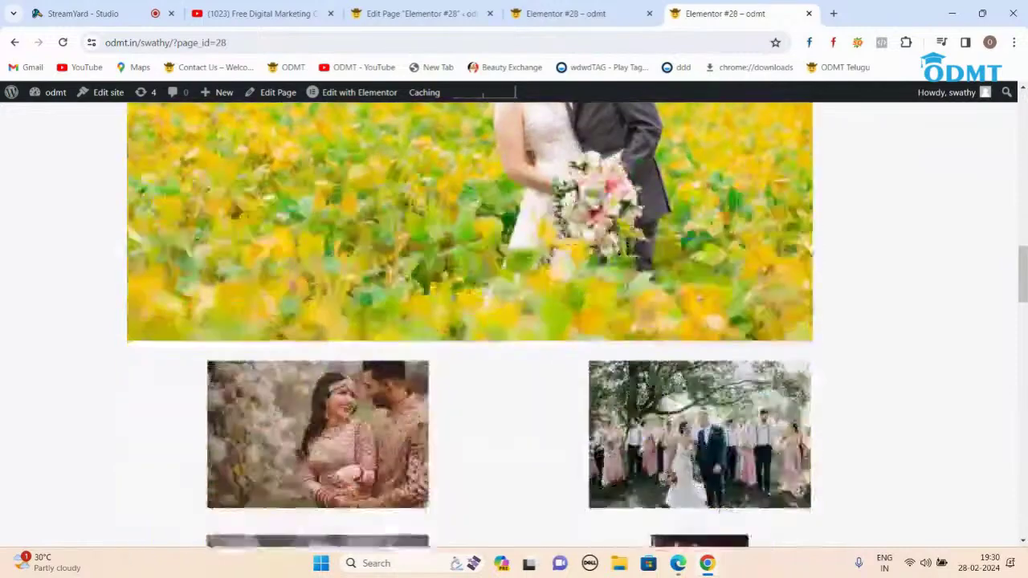
scroll(697, 297, "up", 5)
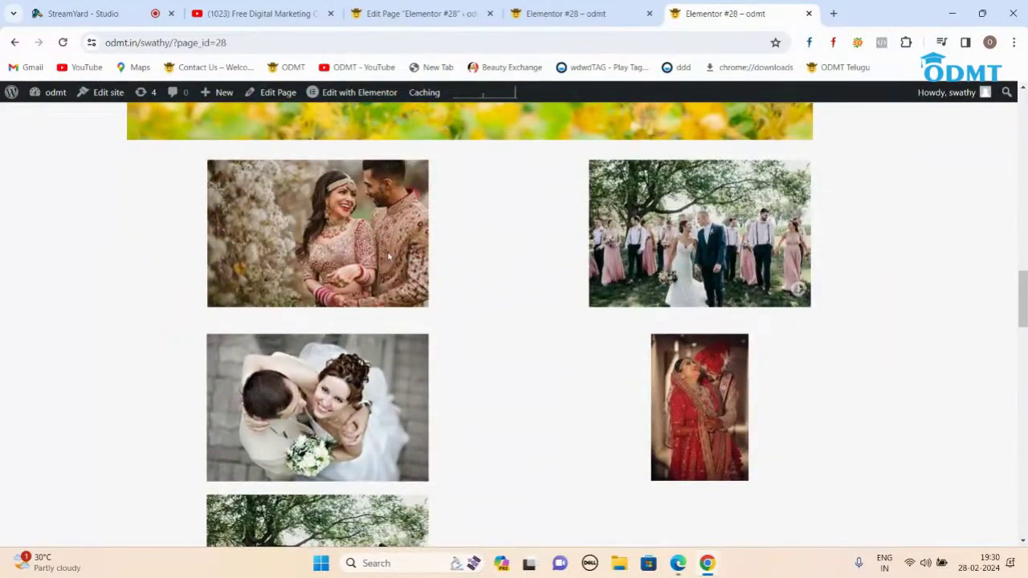
scroll(610, 267, "down", 10)
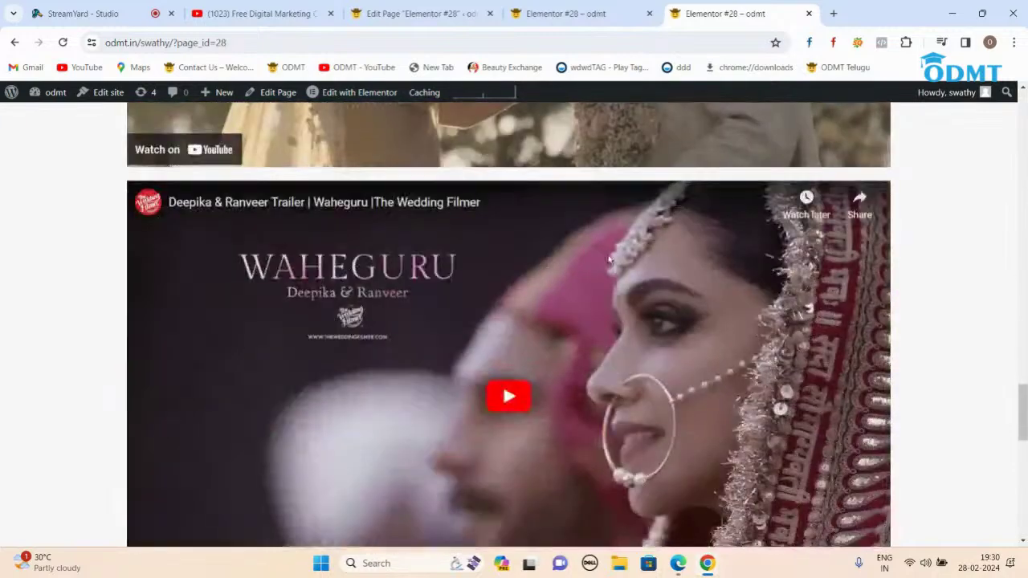
scroll(610, 259, "down", 12)
scroll(610, 273, "up", 2)
left_click(561, 14)
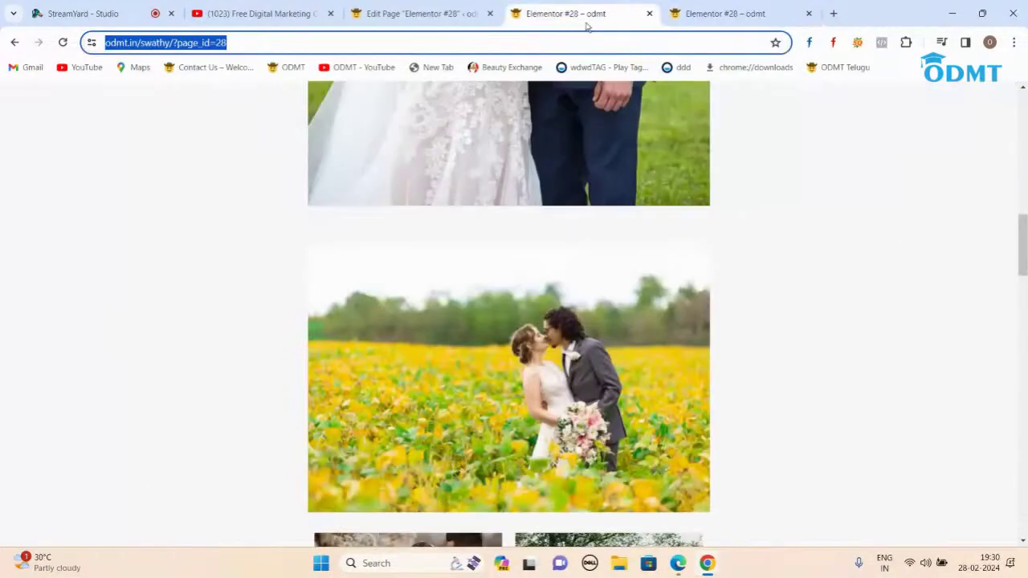
left_click(725, 14)
- Check the StreamYard comments, then review the full-width Elementor #28 page from its footer up to the header
left_click(104, 15)
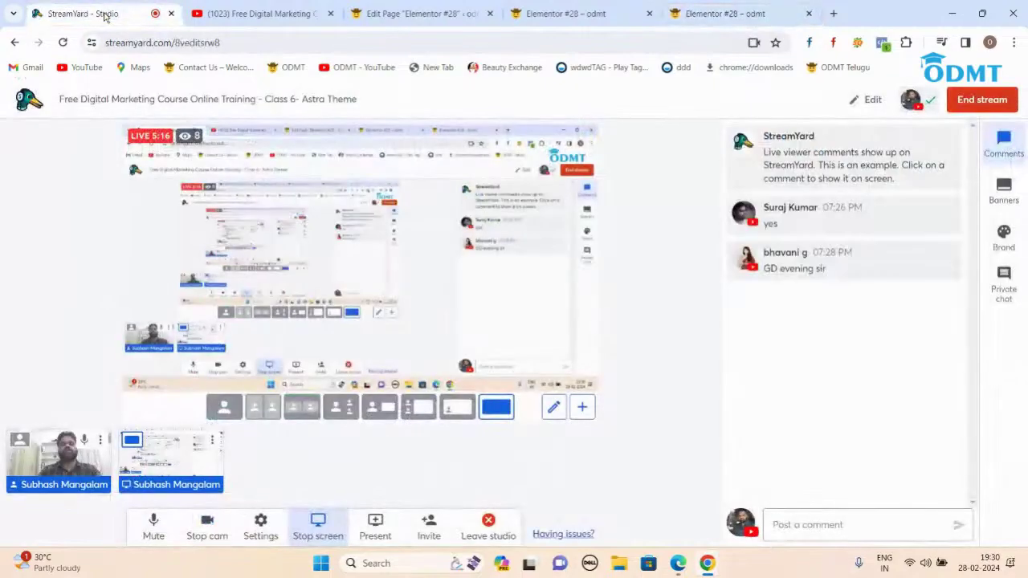
left_click(707, 14)
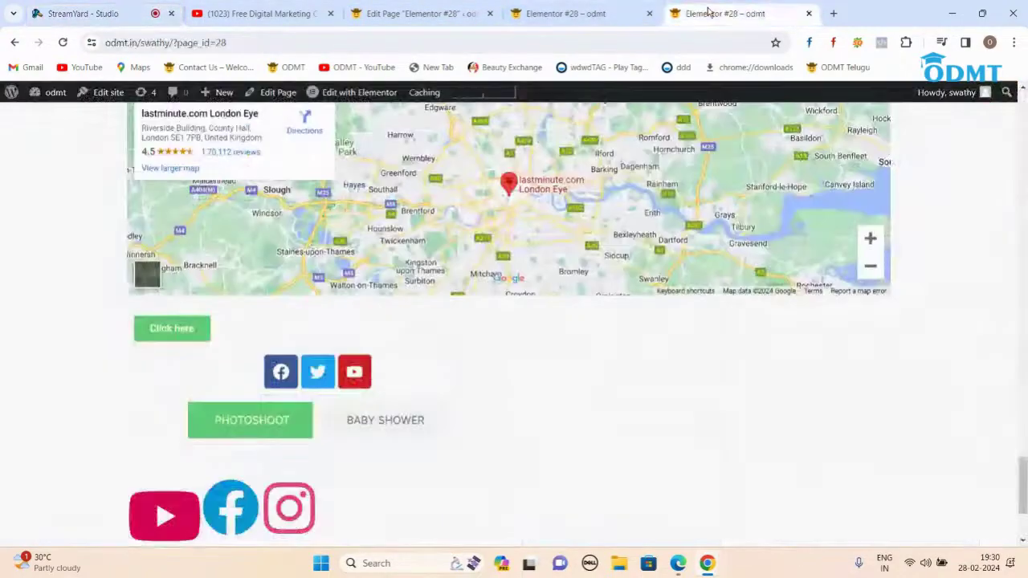
scroll(679, 276, "up", 4)
scroll(678, 276, "up", 10)
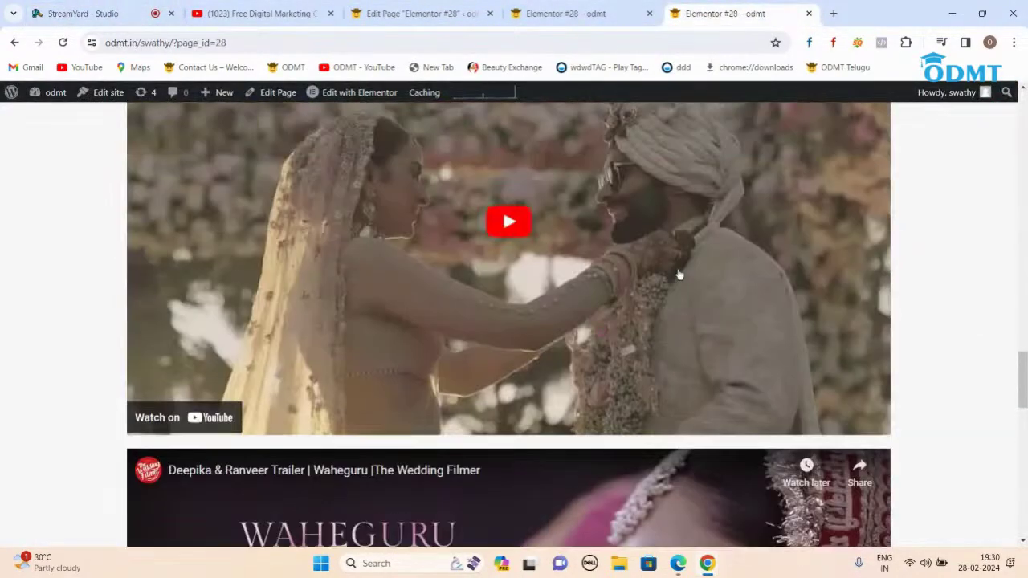
scroll(678, 275, "up", 5)
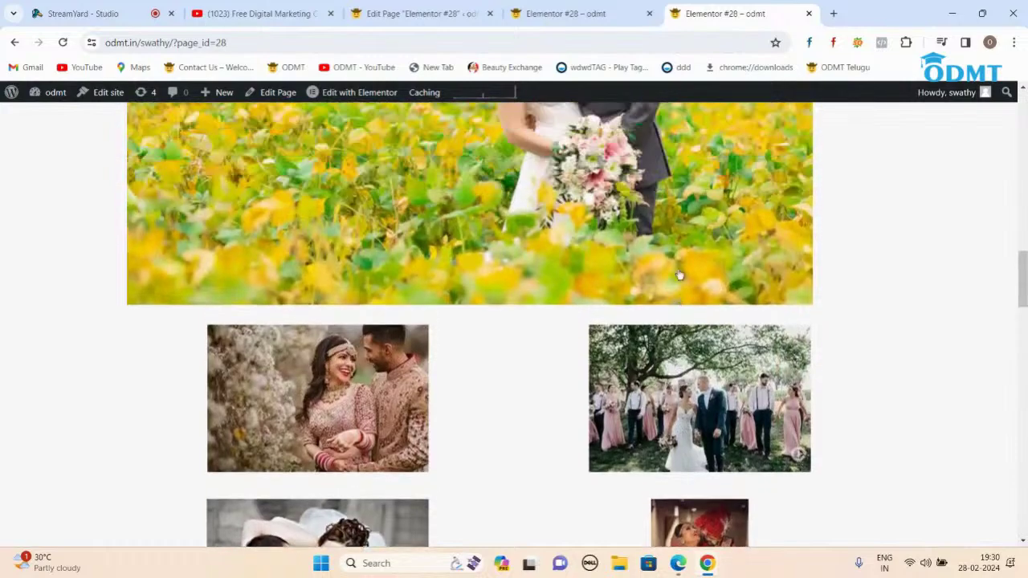
scroll(678, 273, "up", 10)
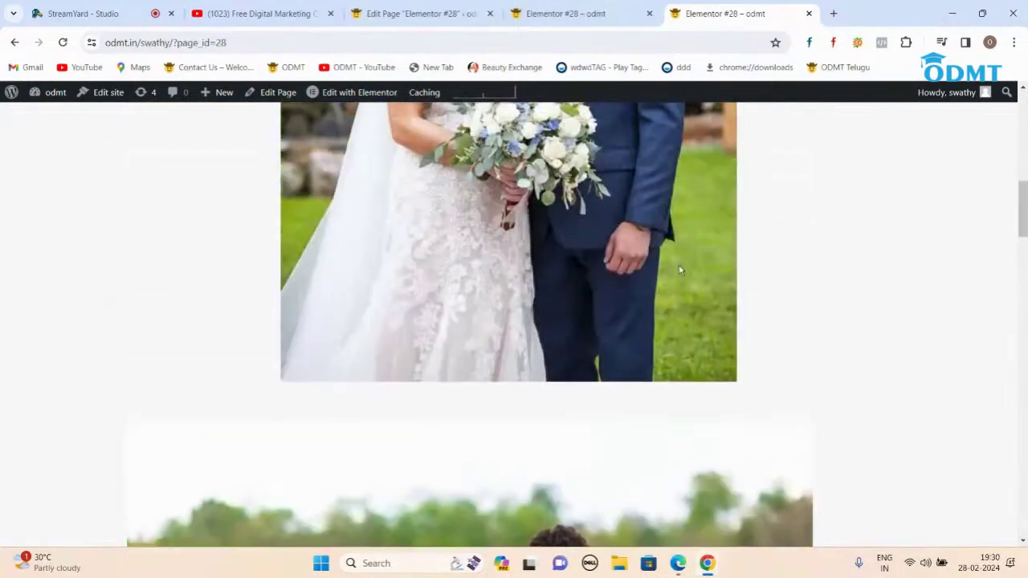
scroll(683, 276, "up", 2)
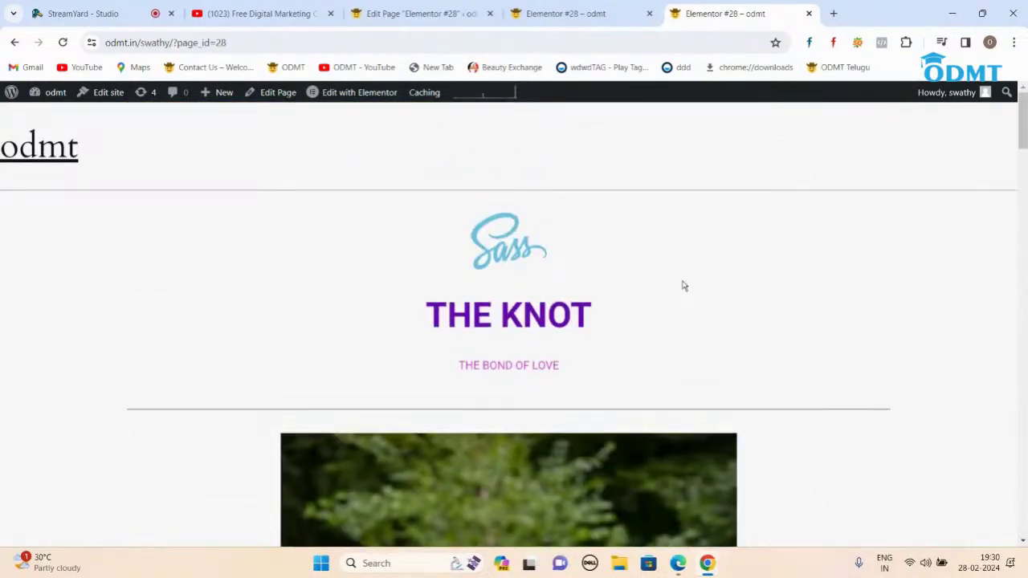
scroll(778, 309, "down", 7)
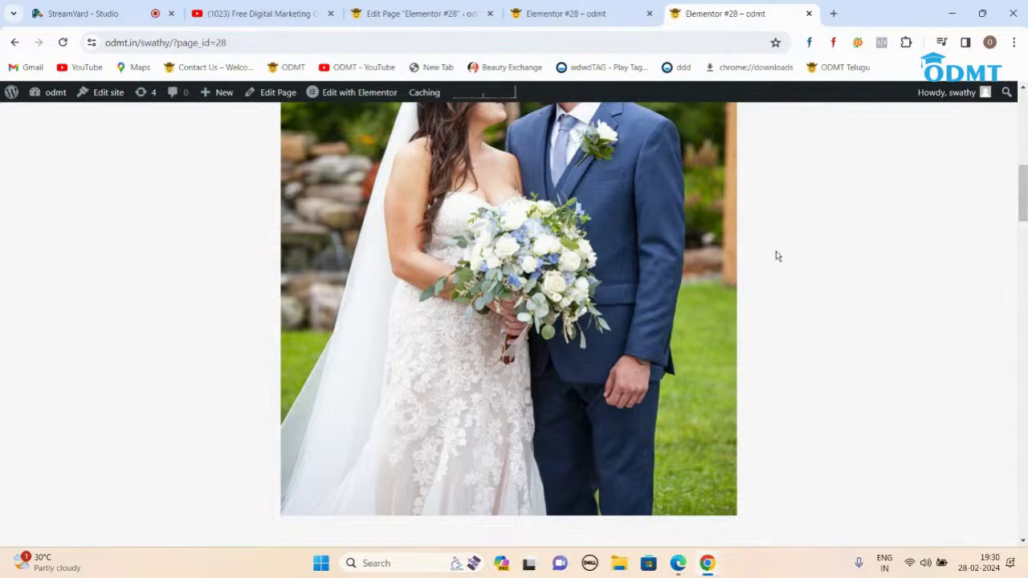
scroll(776, 264, "up", 7)
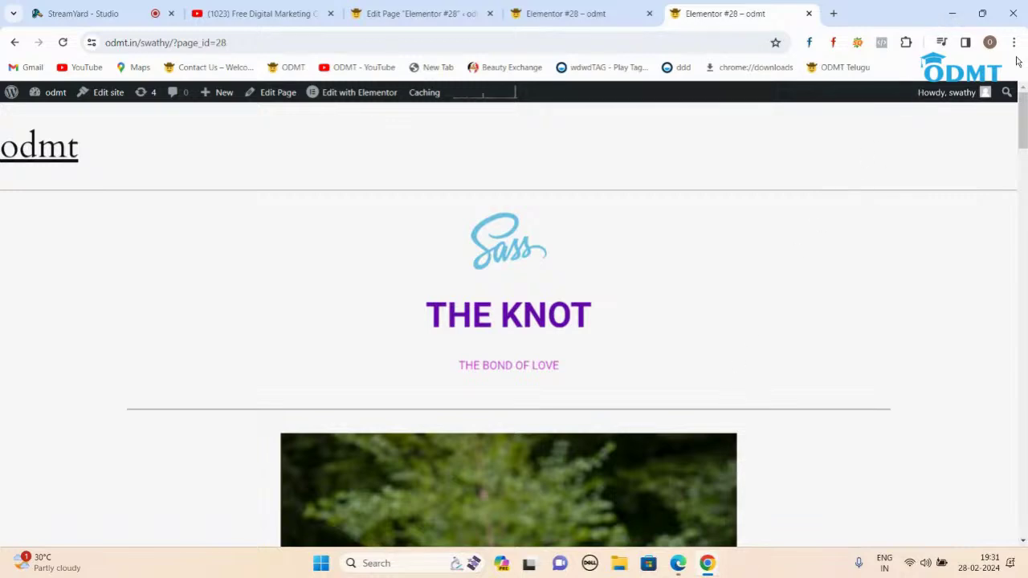
- Switch to the desktop, open the tourplan text file in Notepad and delete all its text
left_click(950, 13)
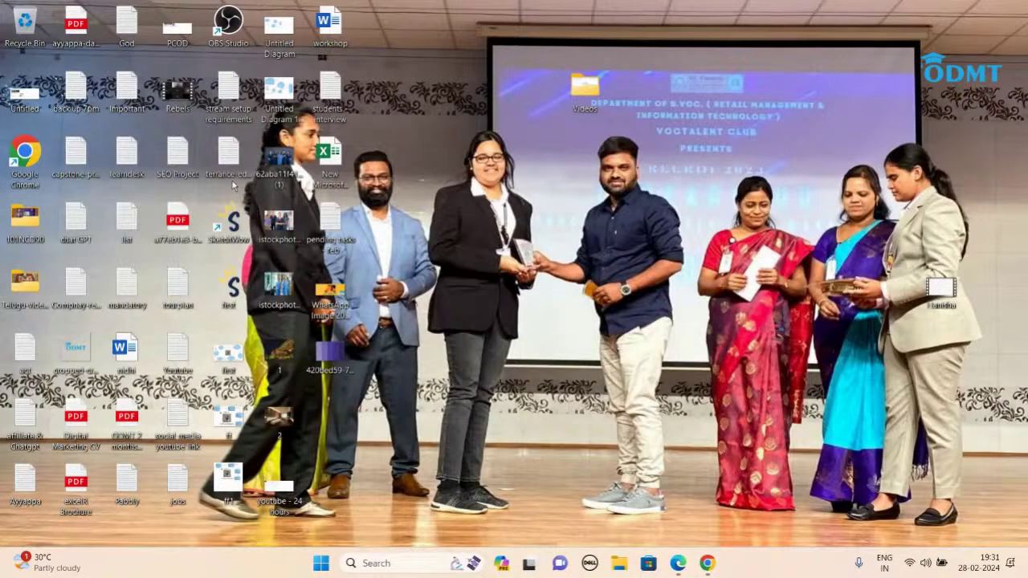
double_click(179, 289)
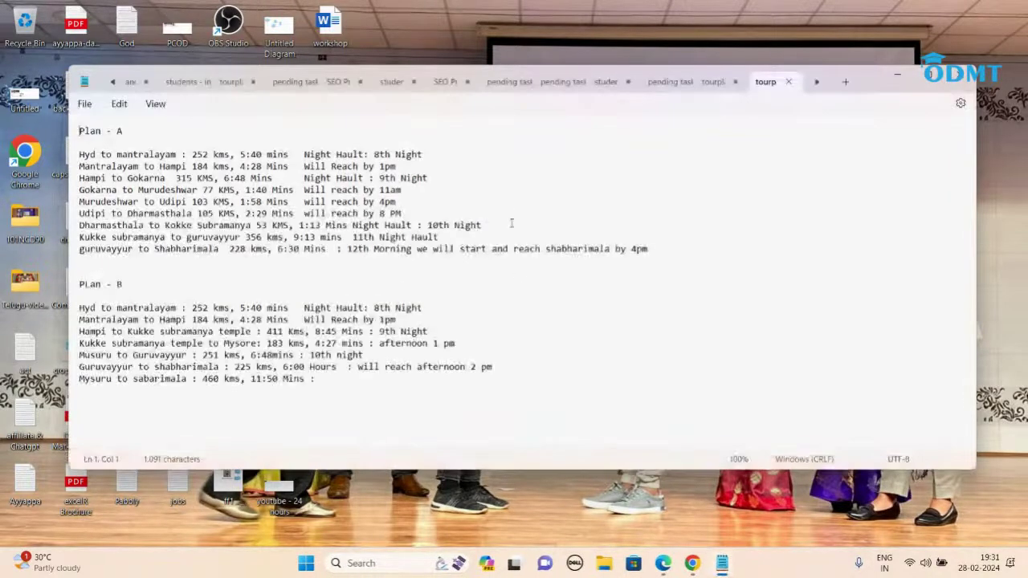
key("ctrl+a")
key("ctrl+plus")
key("ctrl+plus")
key("ctrl+plus")
key("Delete")
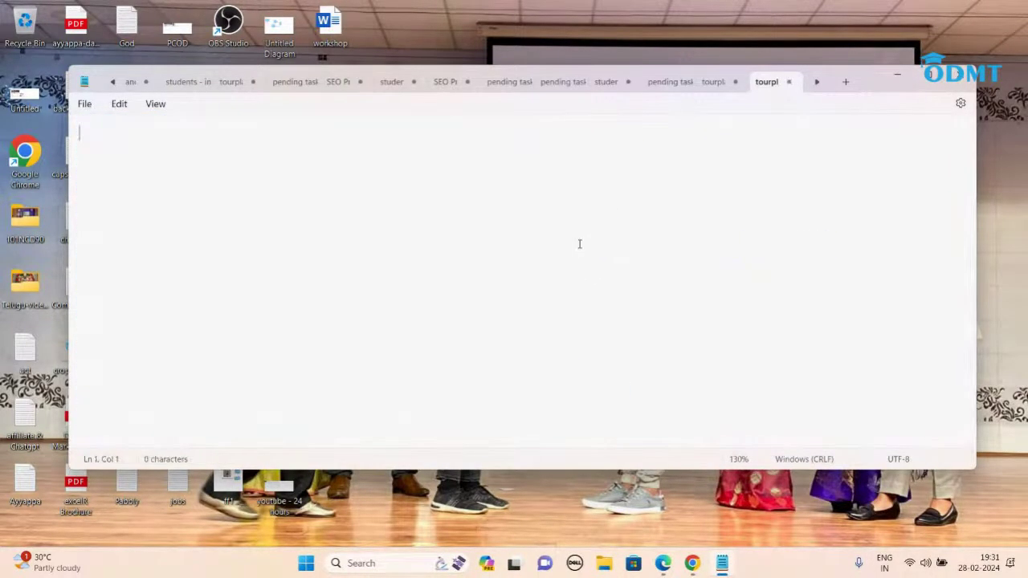
- Maximize the Notepad window and enlarge the blank note's zoom to 200%
left_click(930, 81)
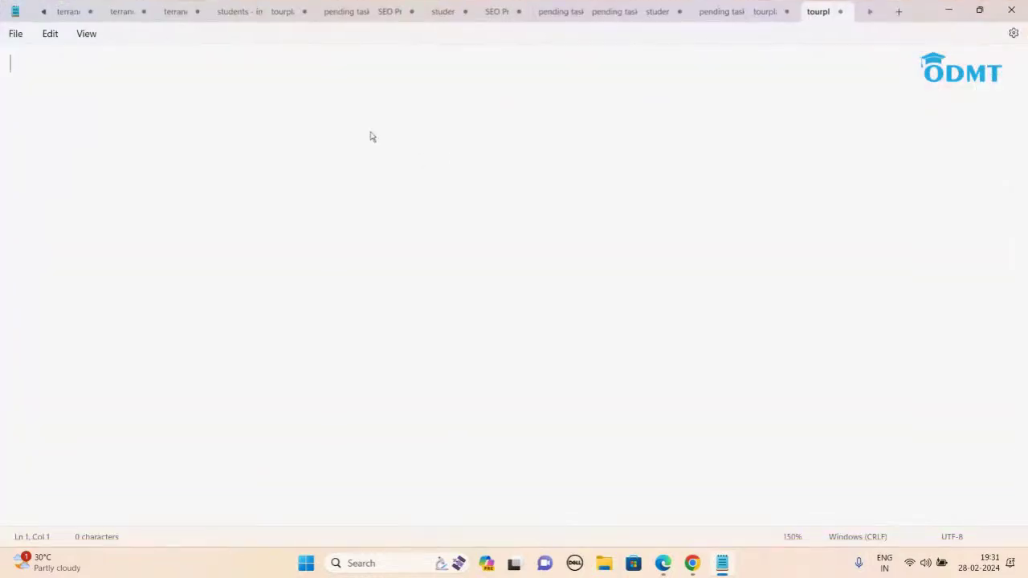
key("ctrl+plus")
key("ctrl+plus")
- Switch to Chrome to check the StreamYard studio and the Elementor #28 page, then return to the blank note in Notepad
mouse_move(691, 563)
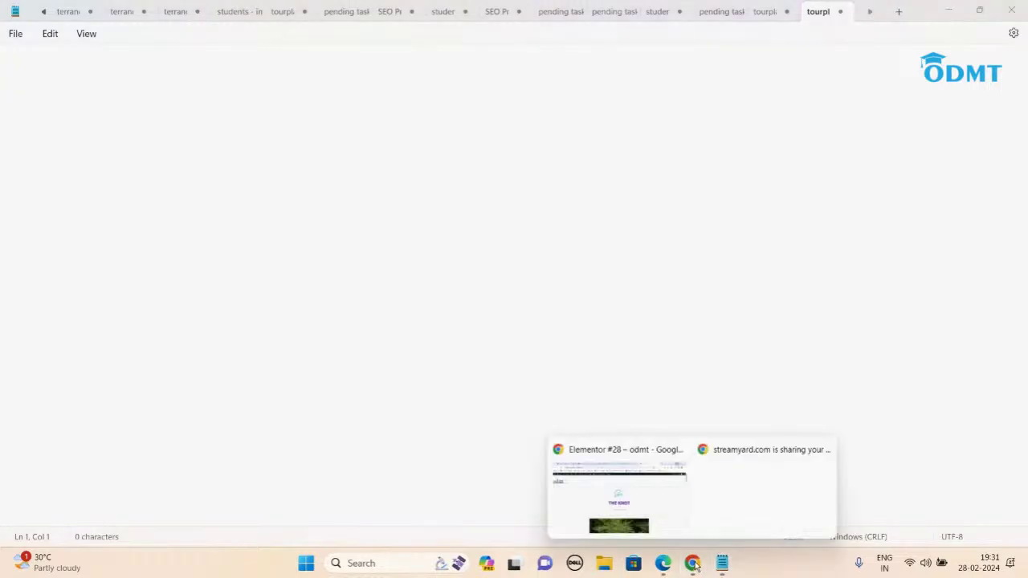
left_click(619, 504)
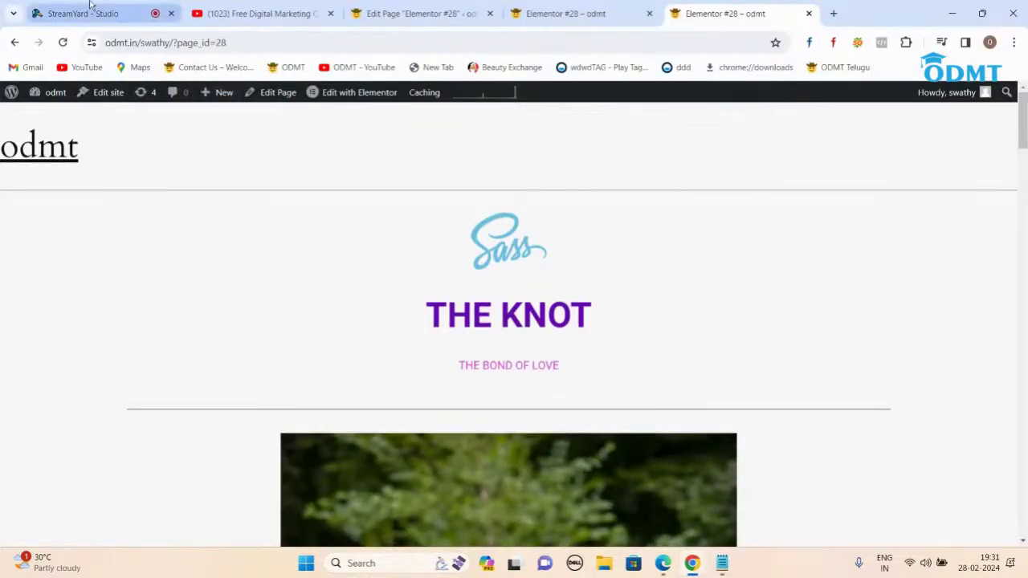
left_click(140, 15)
left_click(712, 14)
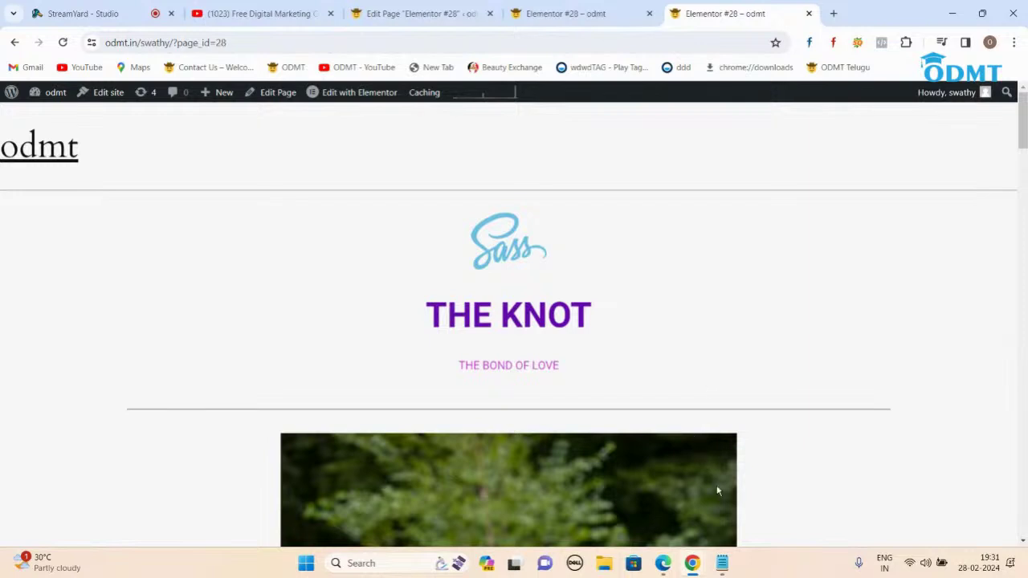
mouse_move(722, 562)
left_click(686, 534)
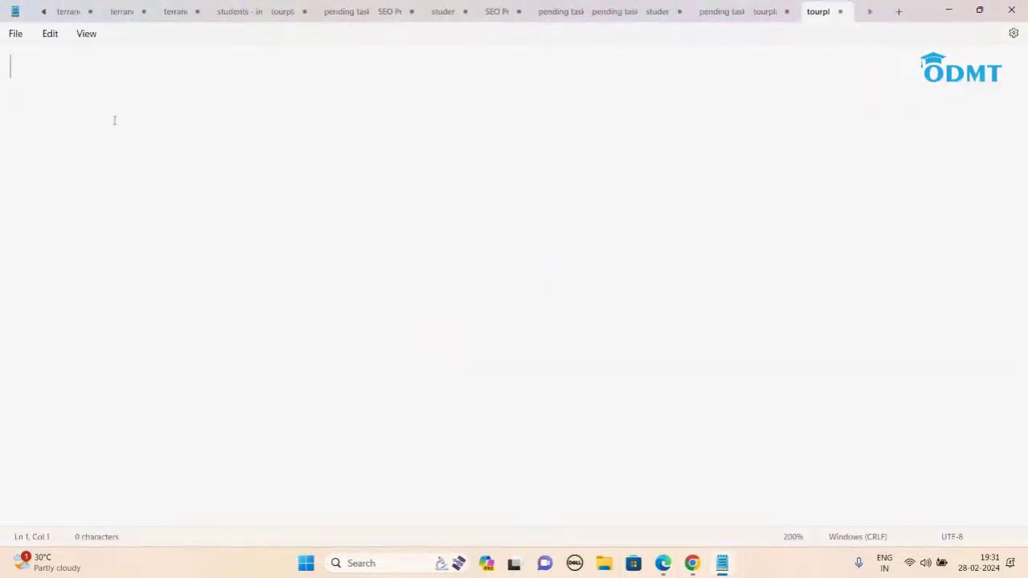
- List the topics "Domain", "Hosting", "Wordpress", "Minamage Theme" and "Plugins" on separate lines of the note
type("Domain")
key("Return")
type("H")
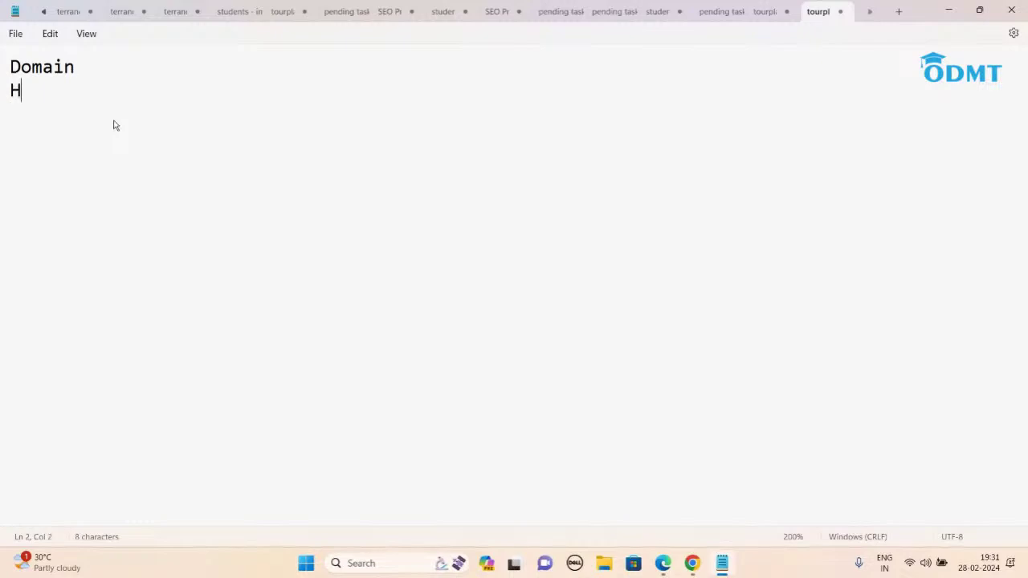
type("osting Wordpress")
key("Return")
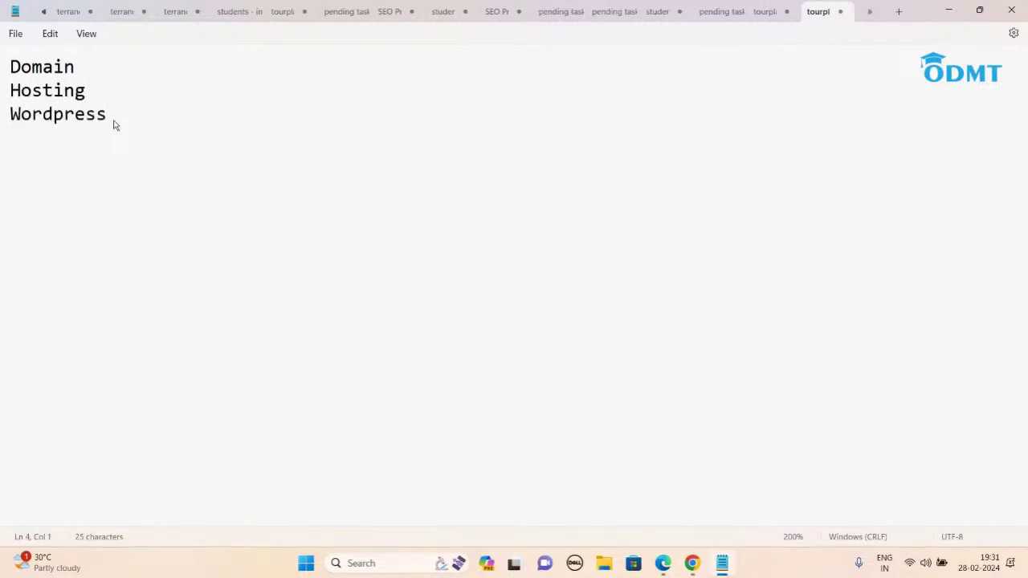
type("Minamage Theme")
key("Return")
type("Plugins")
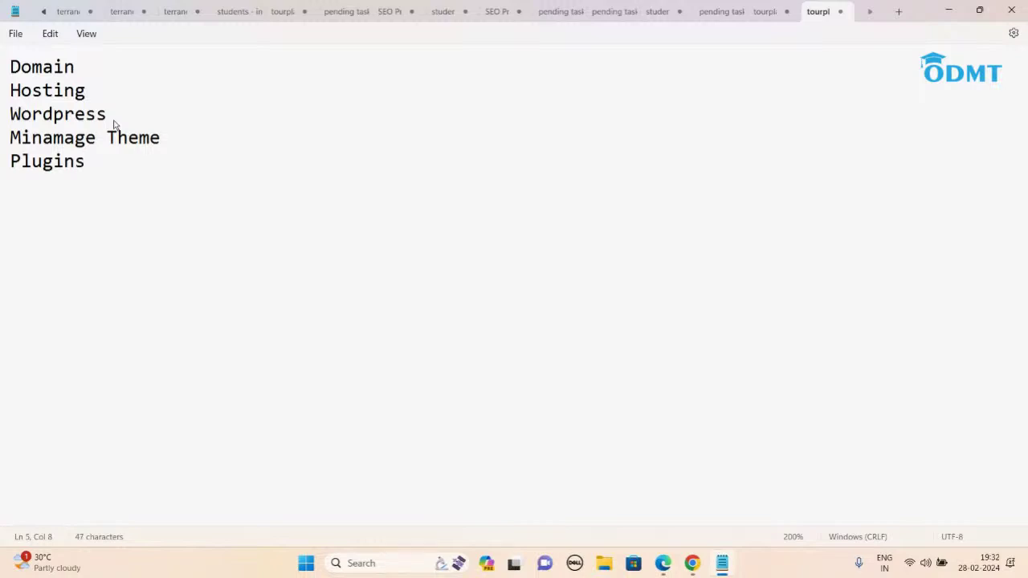
- Add the lines "Wordpress blocks", "Blog ....posts, content, fetured image" and "Elementor" below "Plugins"
key("Return")
type("Wordpress blocks")
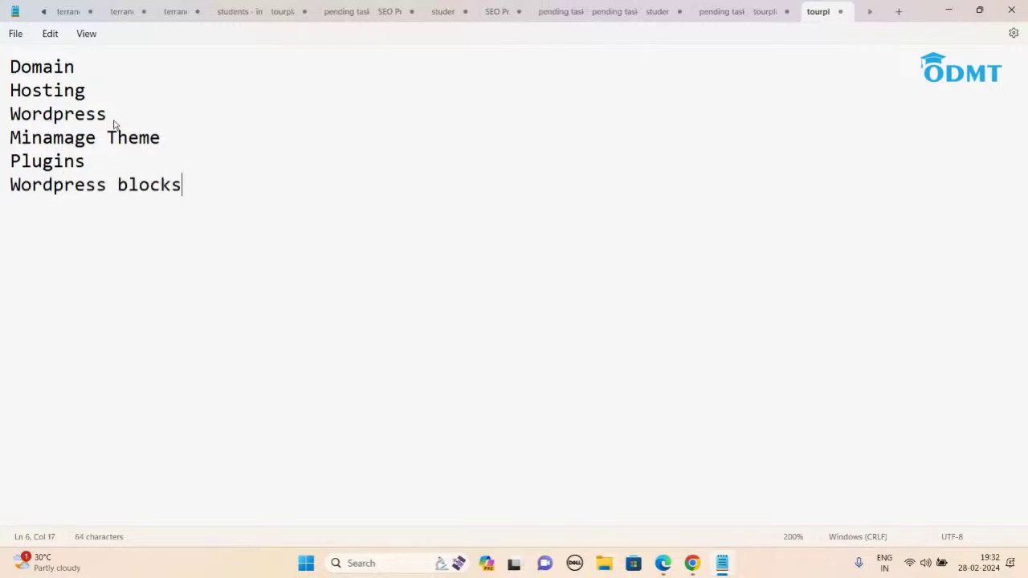
key("Return")
type("Blog ....posts, conte")
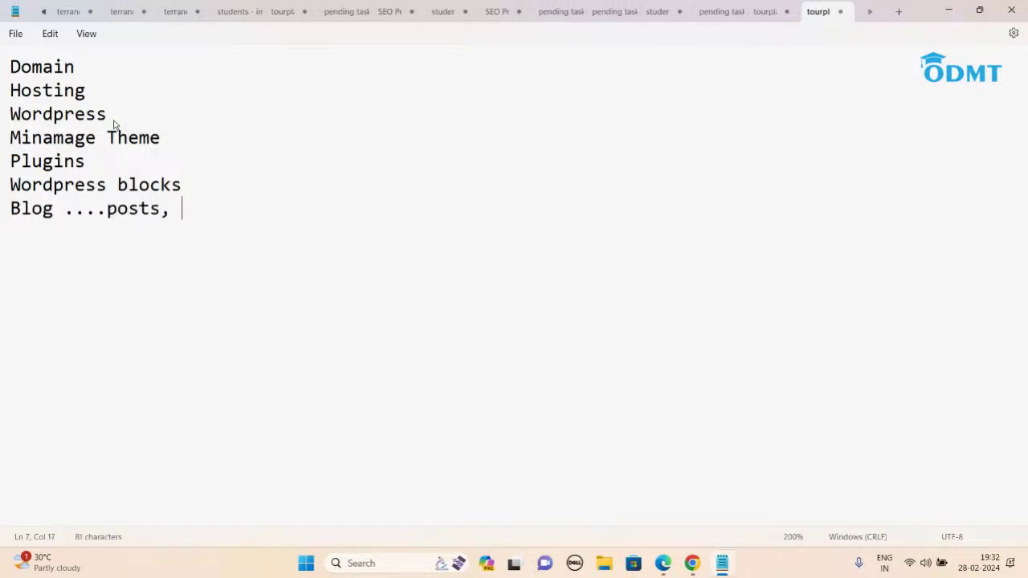
type("nt,")
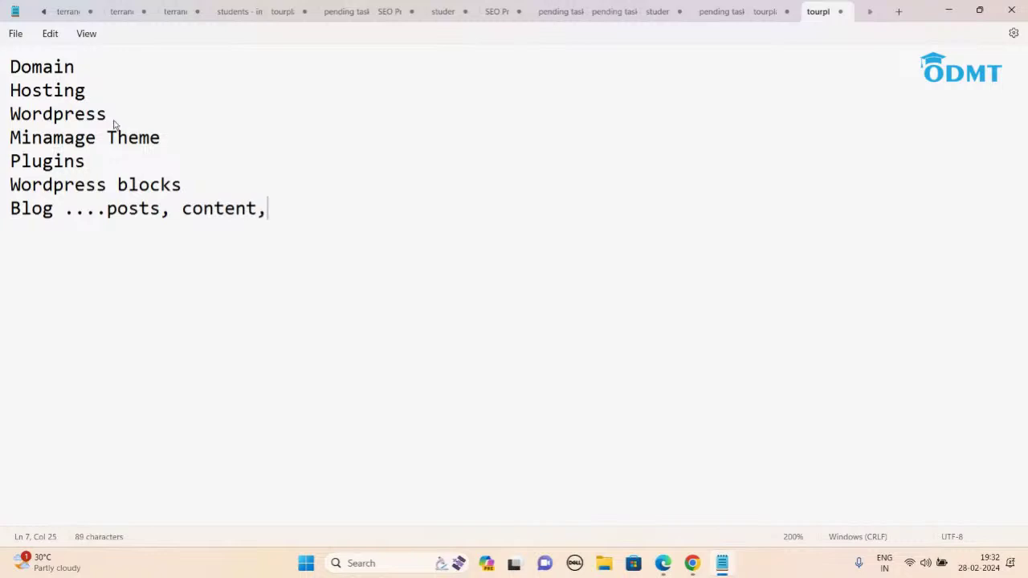
type(" fetured image")
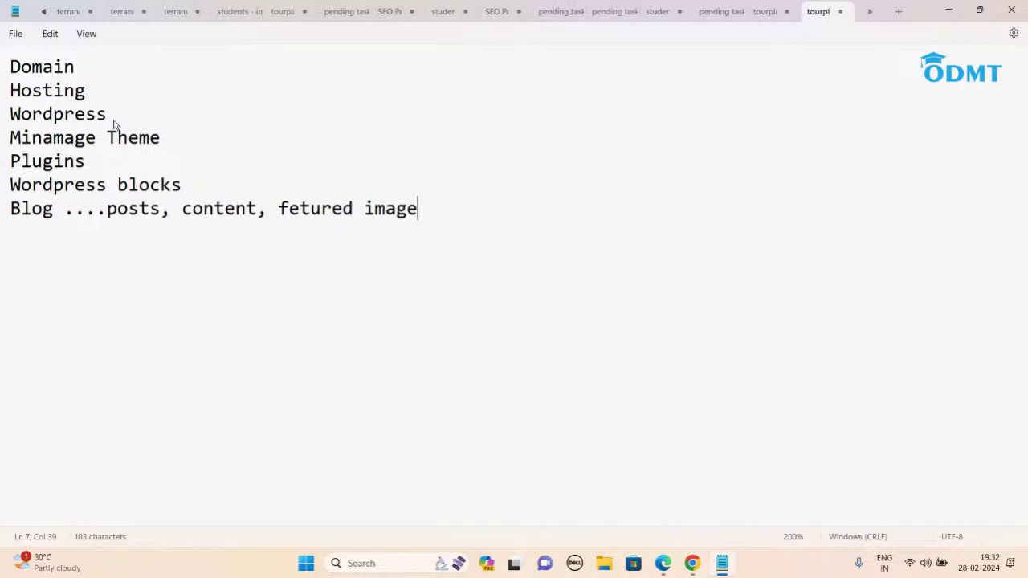
key("Return")
type("Elementor")
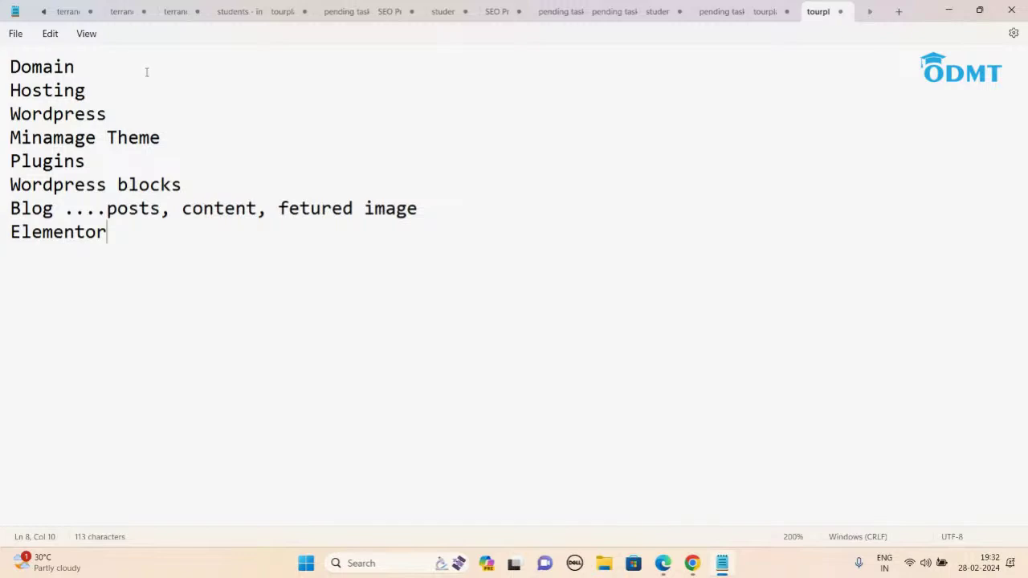
- Add the line "Astra" to the note, separated from "Elementor" by a blank line
key("Return")
key("Return")
type("Astra")
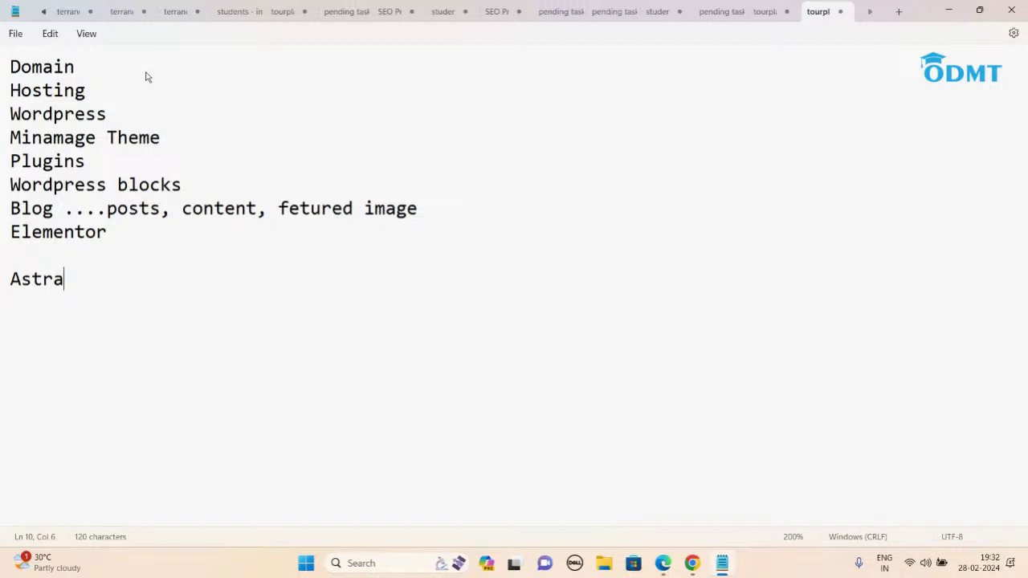
- Switch to Chrome, check the StreamYard comments and look through the published Elementor #28 page's heading and wedding photos
left_click(953, 20)
left_click(85, 12)
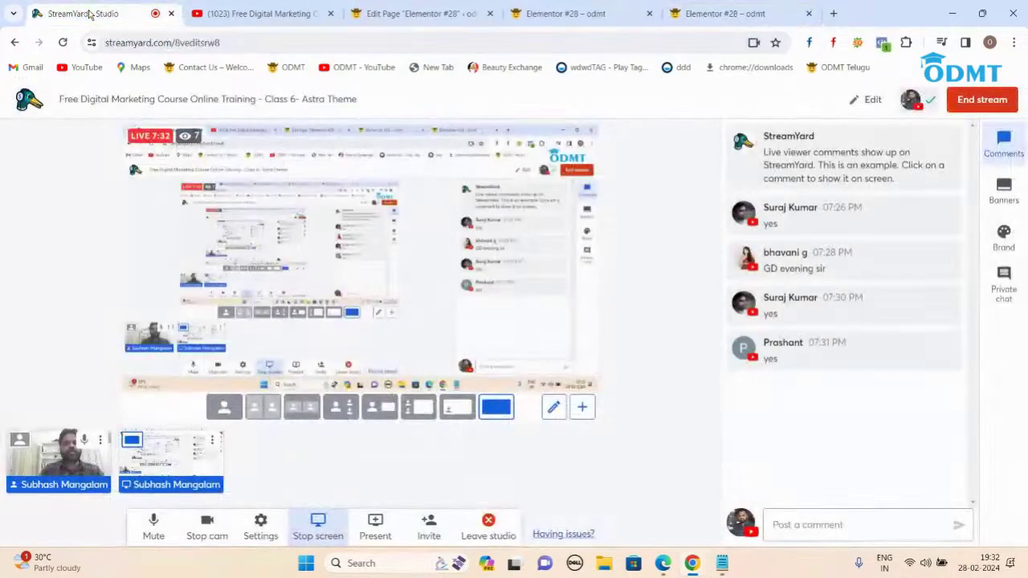
left_click(725, 14)
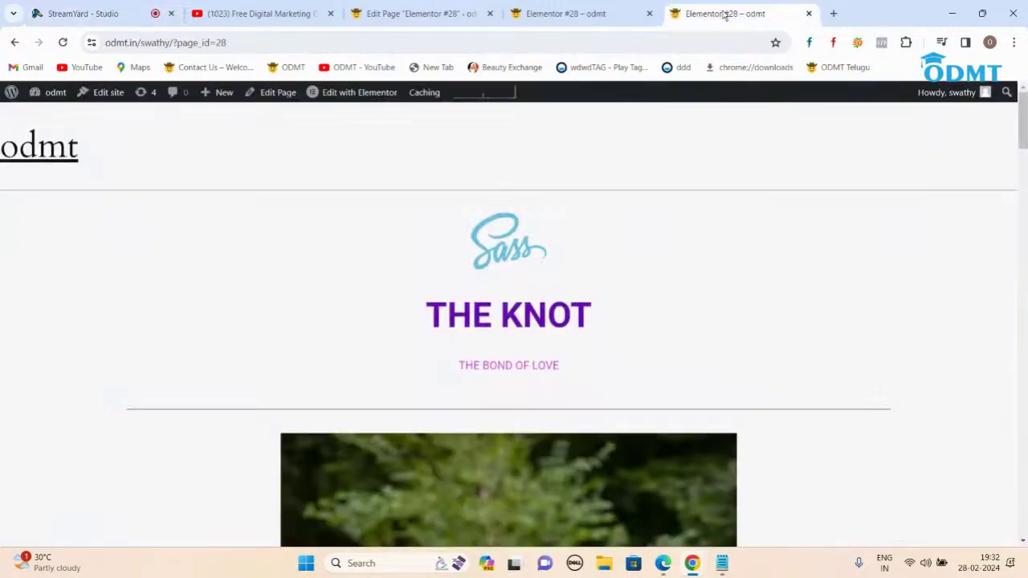
scroll(569, 376, "down", 5)
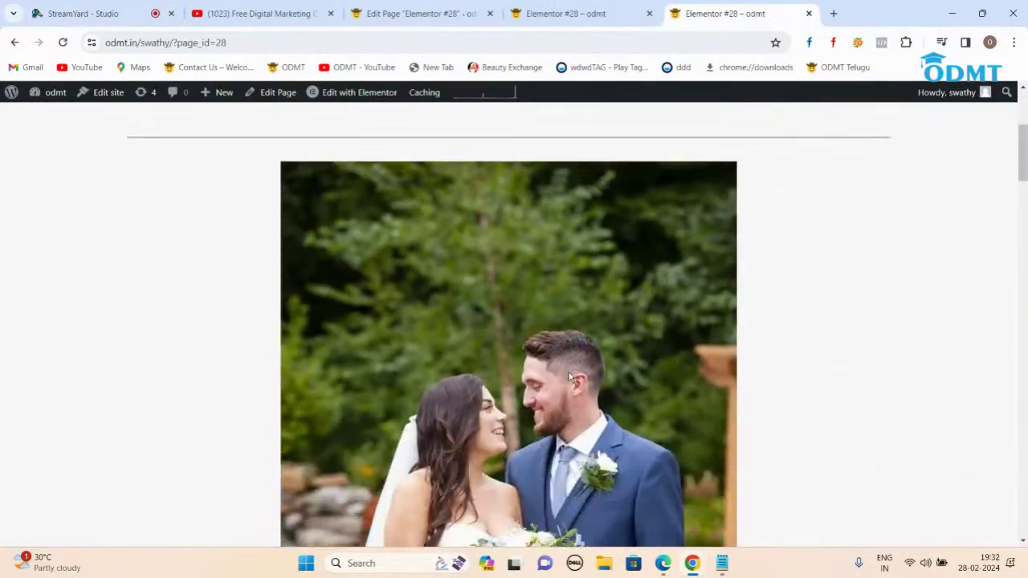
scroll(811, 399, "down", 1)
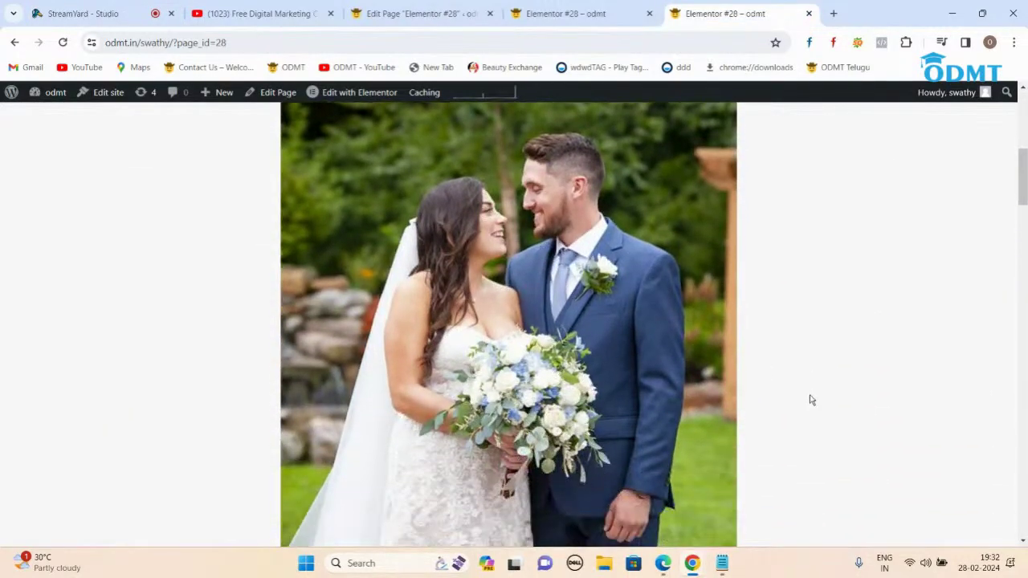
scroll(810, 399, "down", 2)
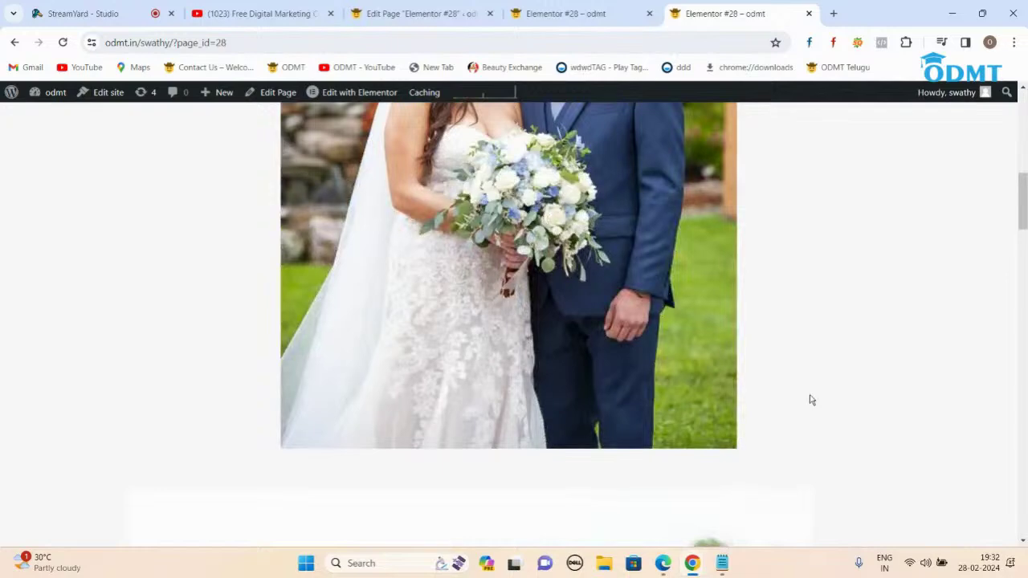
scroll(811, 399, "down", 1)
scroll(811, 399, "down", 2)
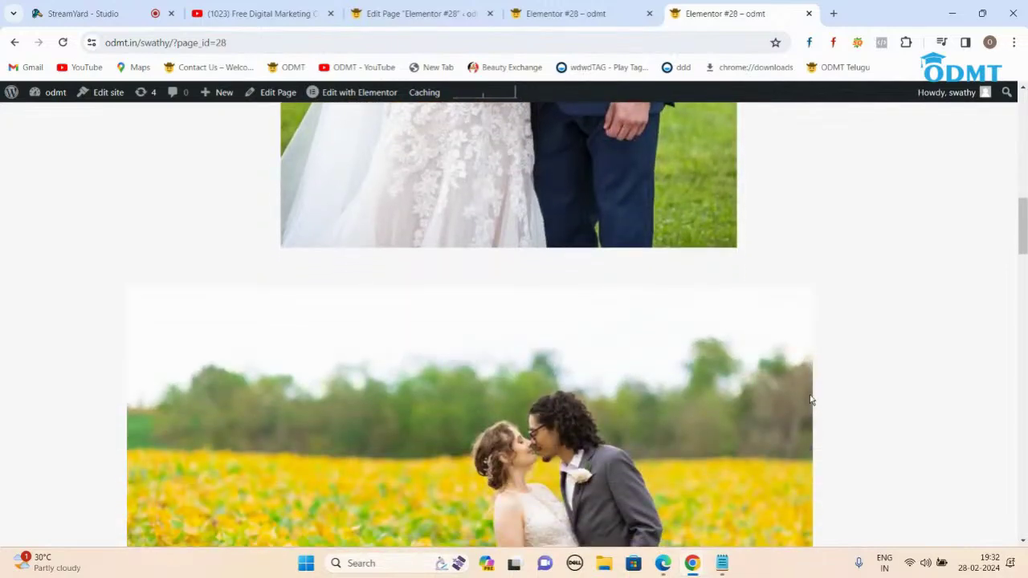
scroll(845, 378, "down", 3)
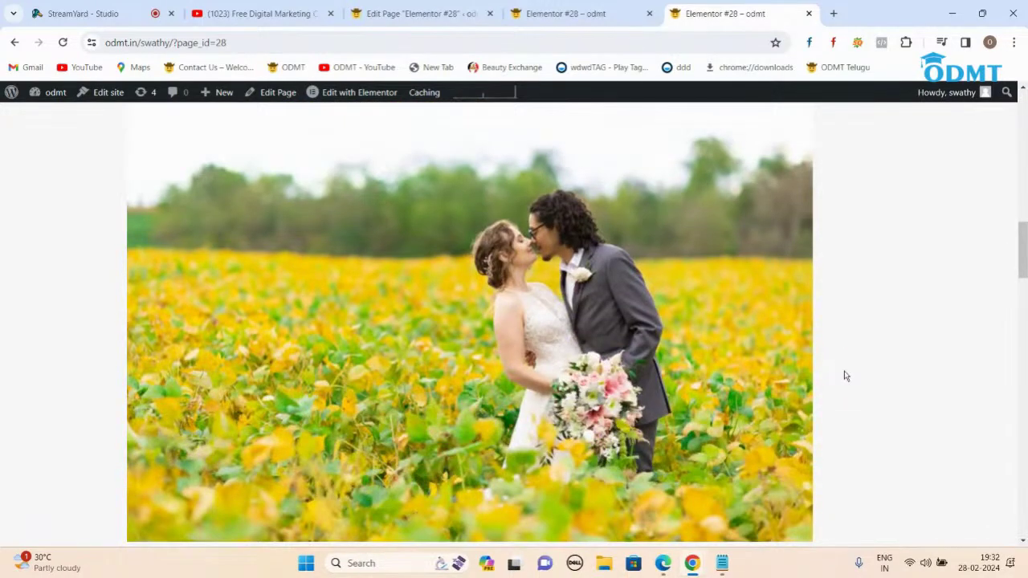
scroll(844, 376, "down", 2)
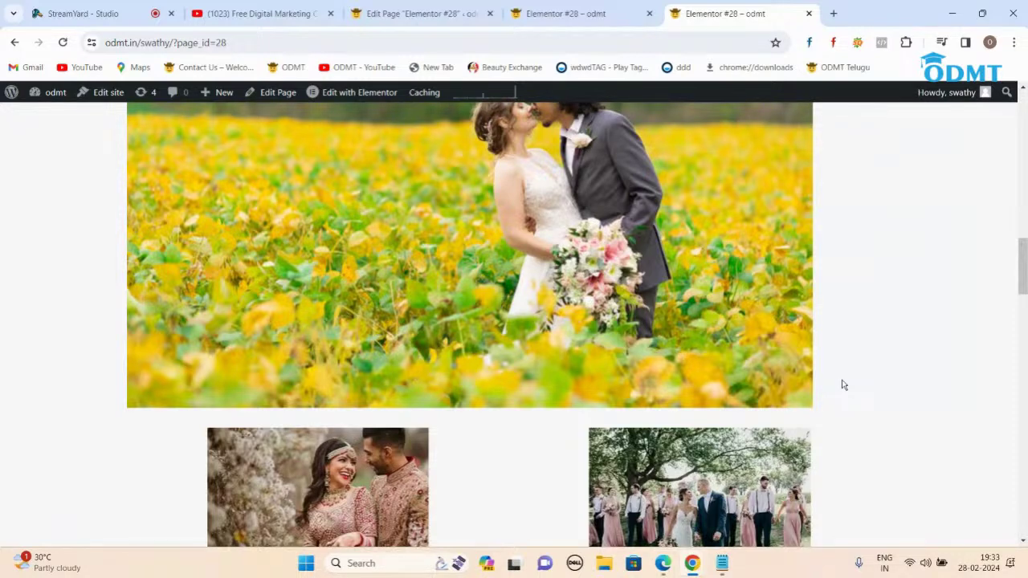
- Leave the Elementor #28 editor for the WordPress admin and open the WP Reset tools from the installed plugins
left_click(408, 22)
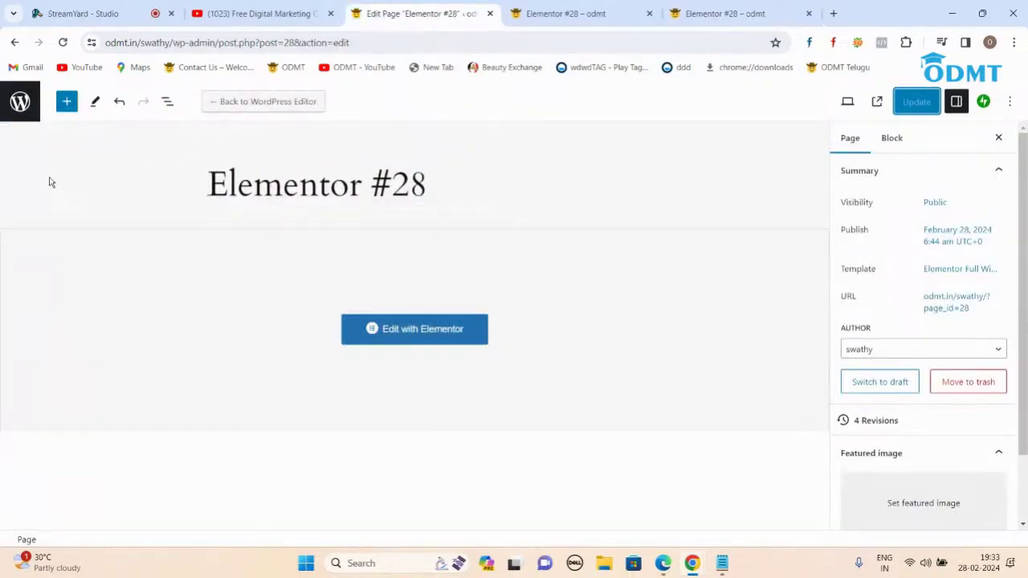
left_click(25, 116)
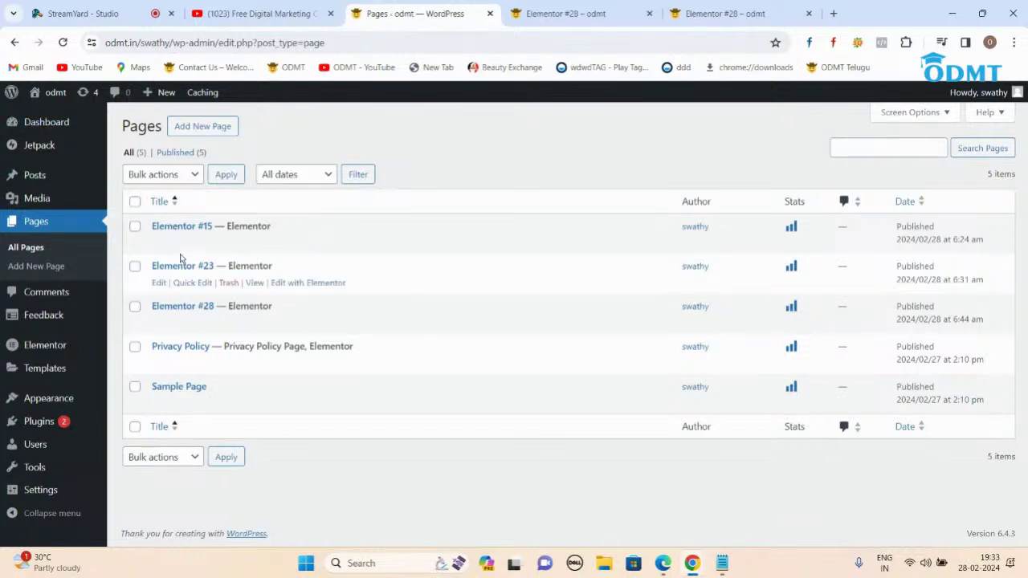
left_click(37, 423)
scroll(313, 331, "down", 3)
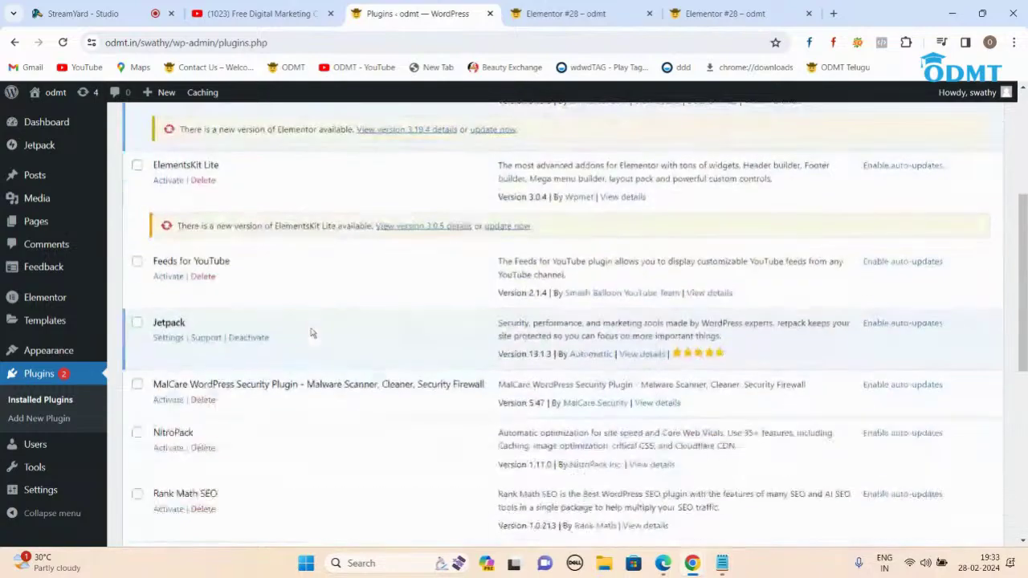
scroll(313, 334, "down", 5)
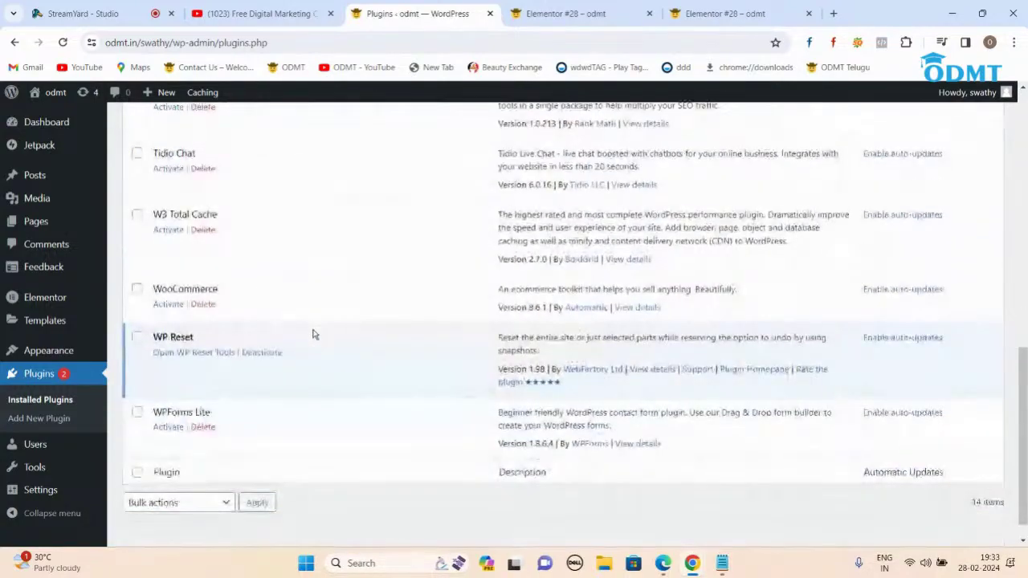
left_click(202, 353)
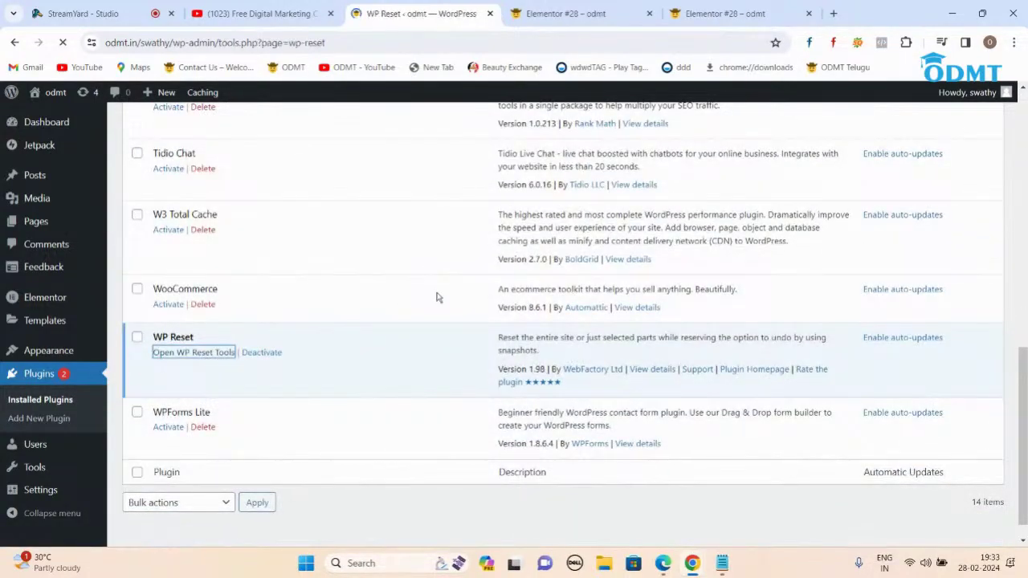
- Run Site Reset with the confirmation word "reset" and confirm resetting WordPress to its defaults
scroll(443, 285, "down", 7)
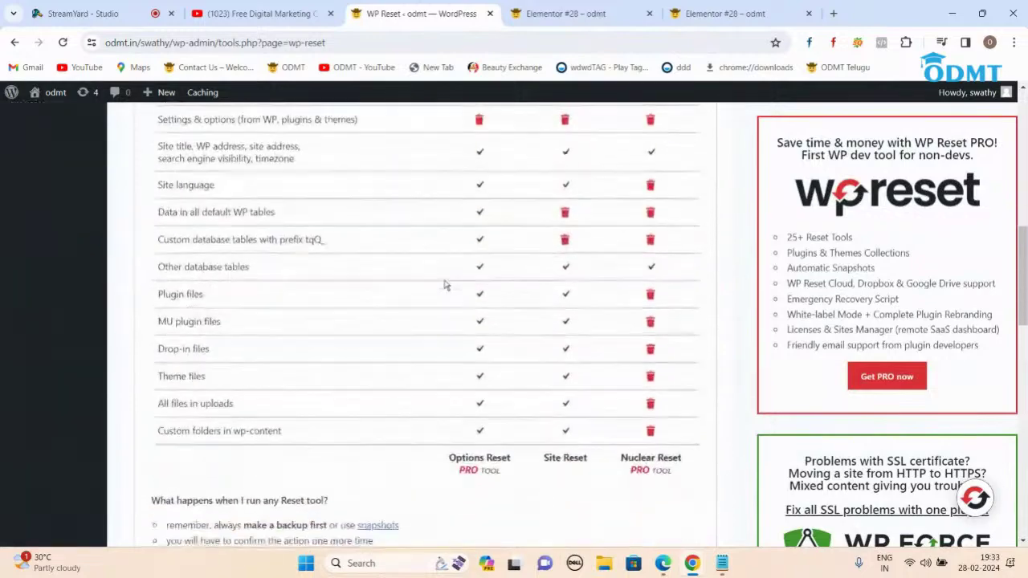
scroll(445, 286, "down", 10)
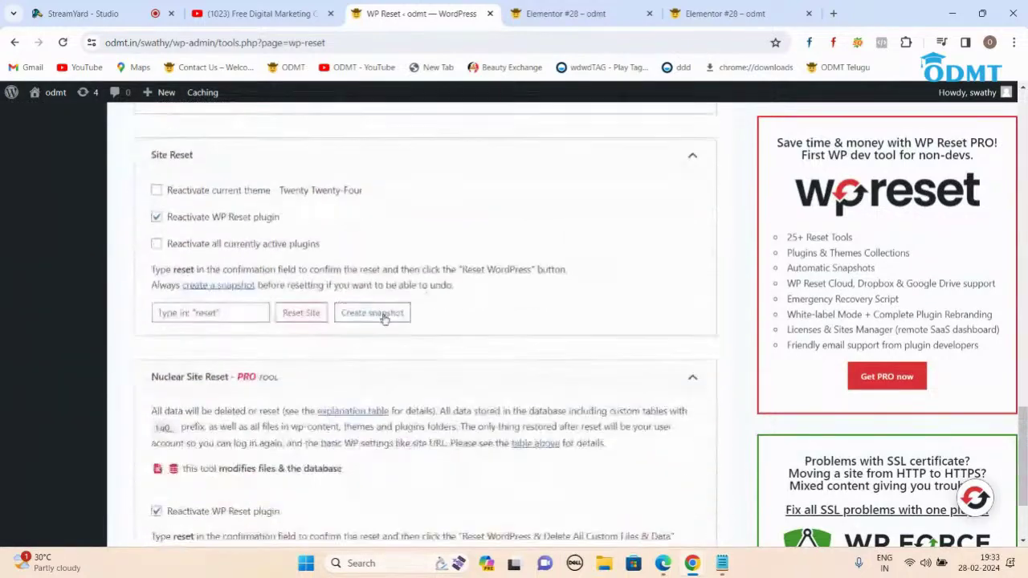
left_click(222, 313)
type("reset")
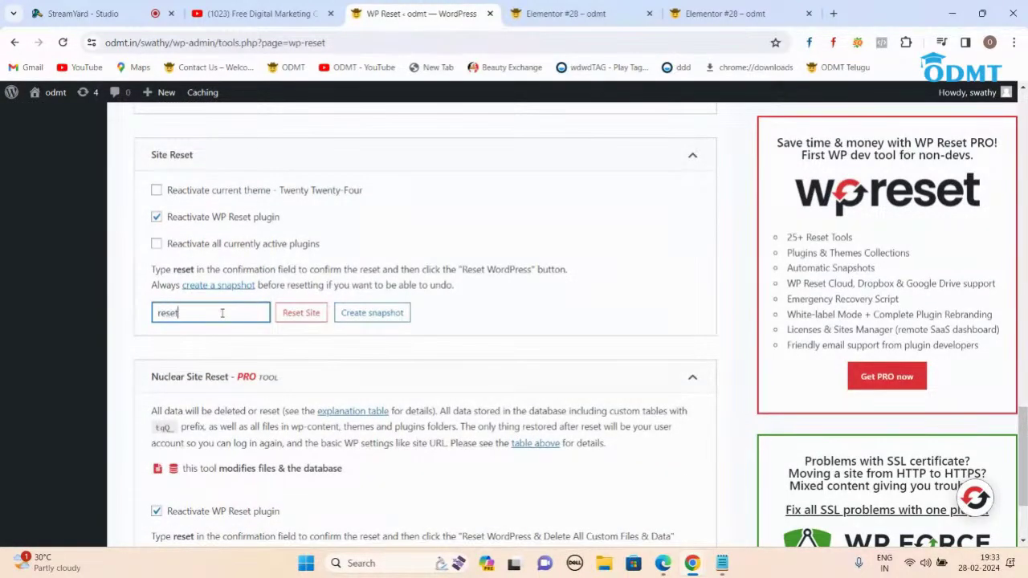
left_click(301, 312)
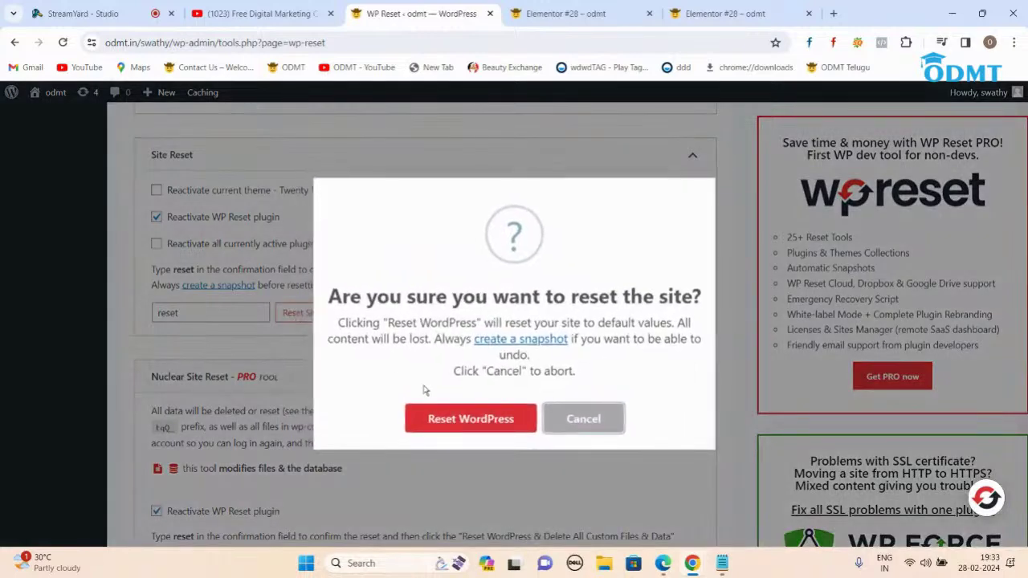
left_click(432, 420)
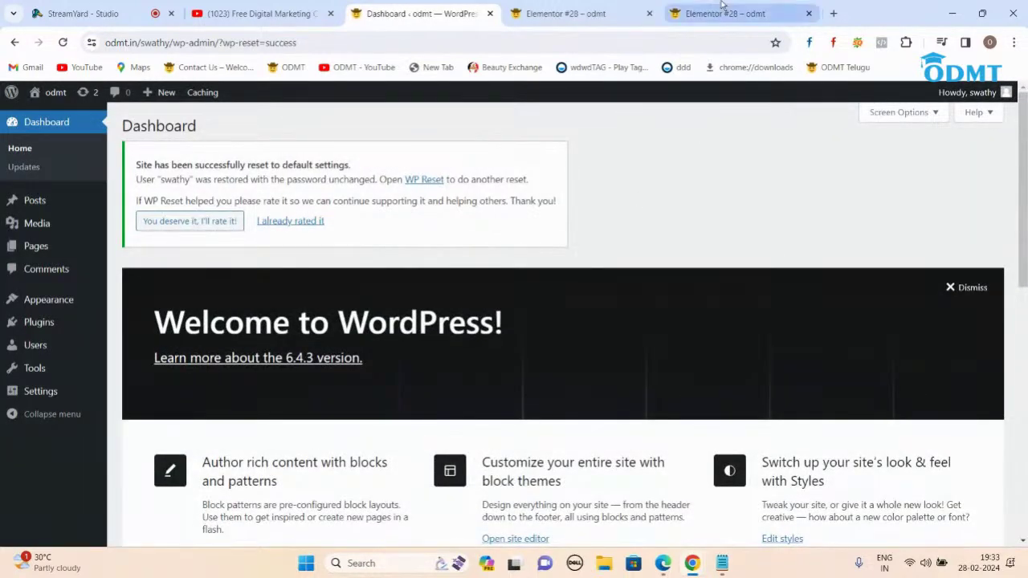
- Replace the Elementor #28 page's address with the site's root address and refresh the home page
left_click(725, 13)
scroll(152, 233, "up", 10)
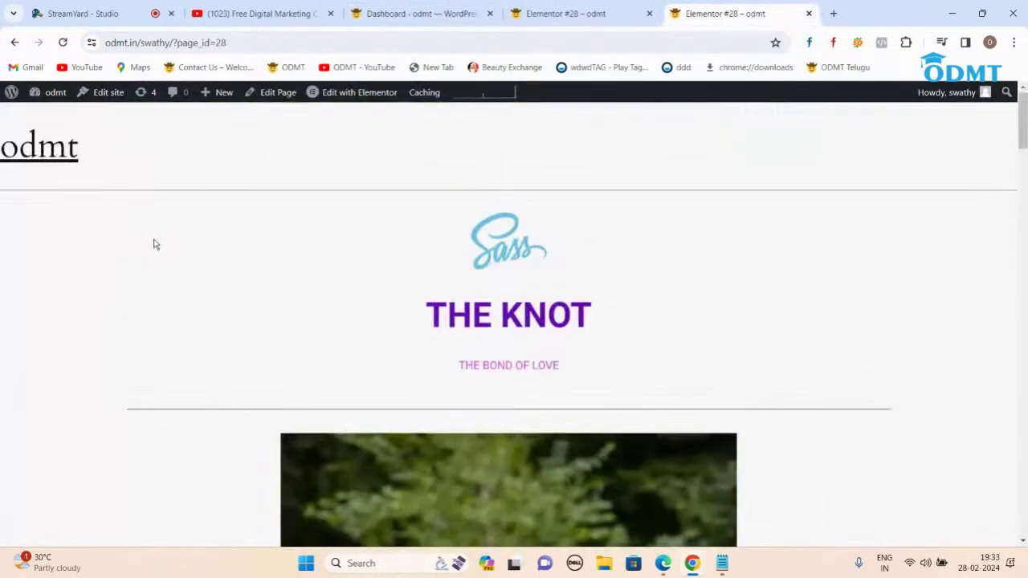
mouse_move(52, 92)
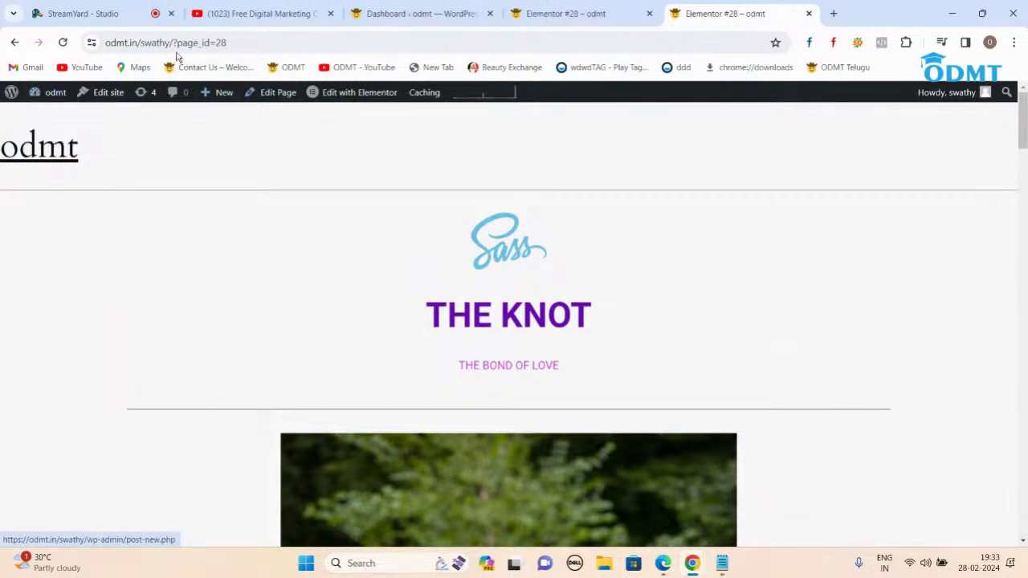
left_click_drag(172, 42, 43, 48)
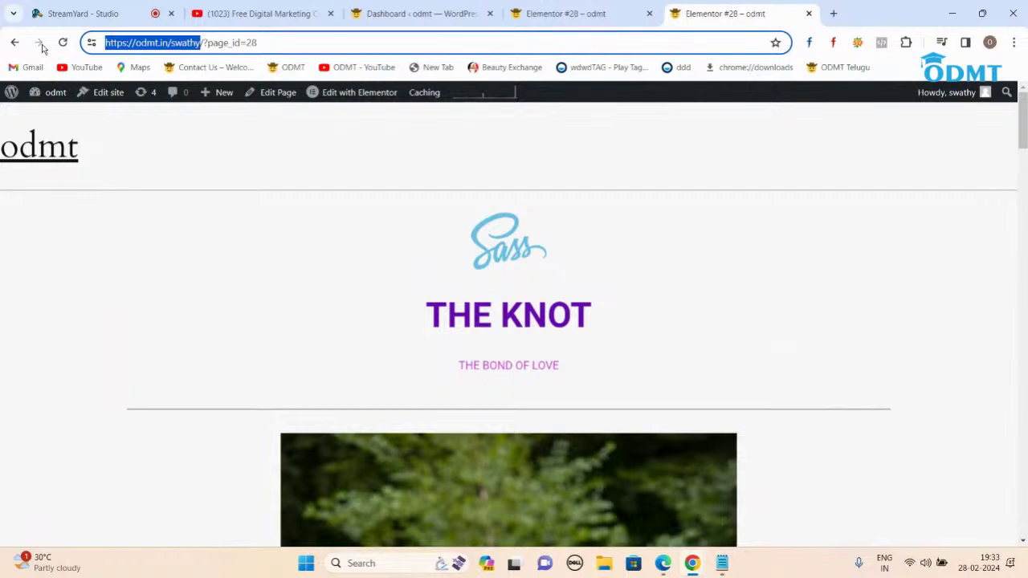
type("https://odmt.in/swathy/")
key("Return")
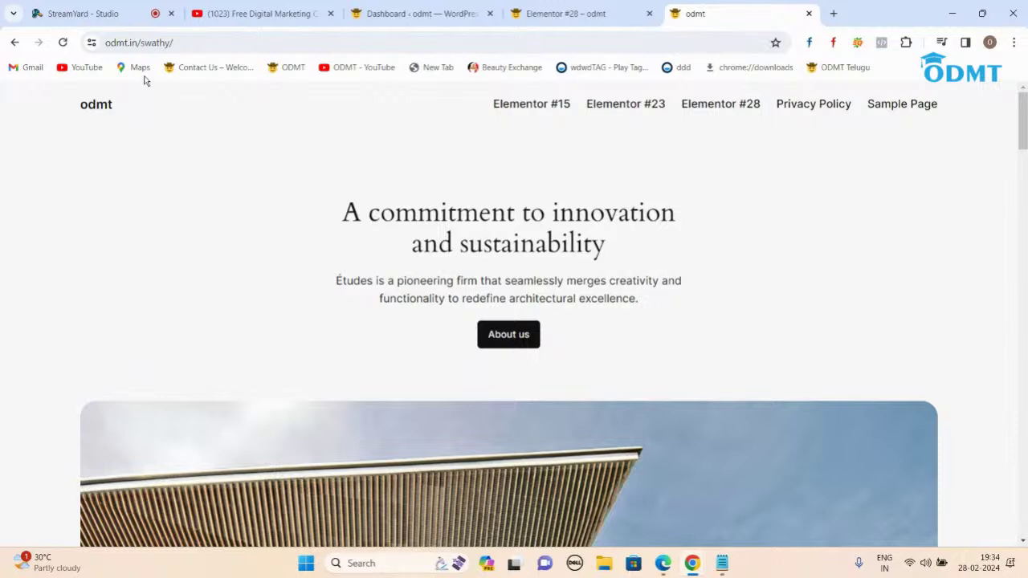
left_click(63, 44)
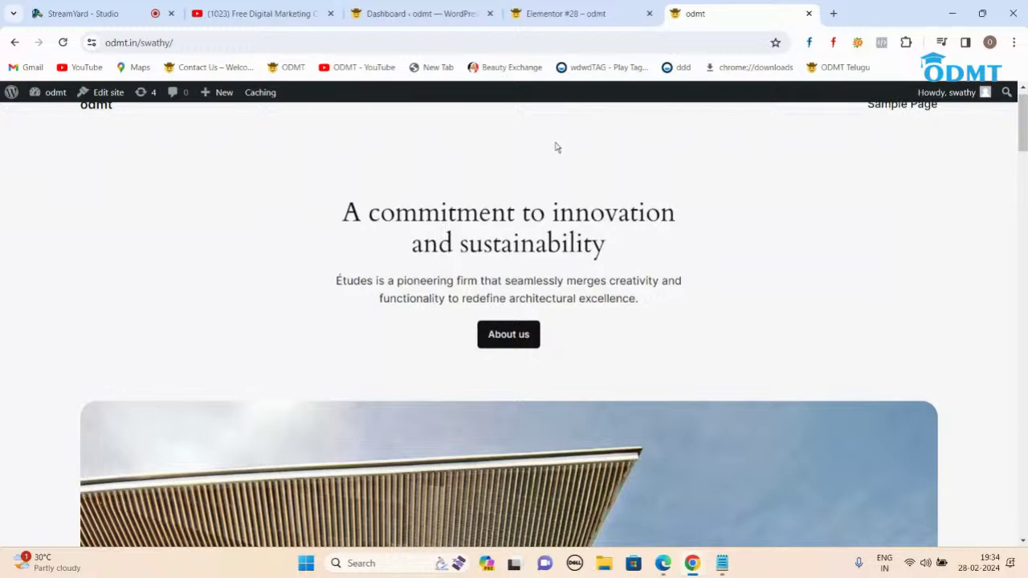
- Check the WordPress dashboard, then return to Notepad and add a dotted separator line below "Astra"
left_click(418, 10)
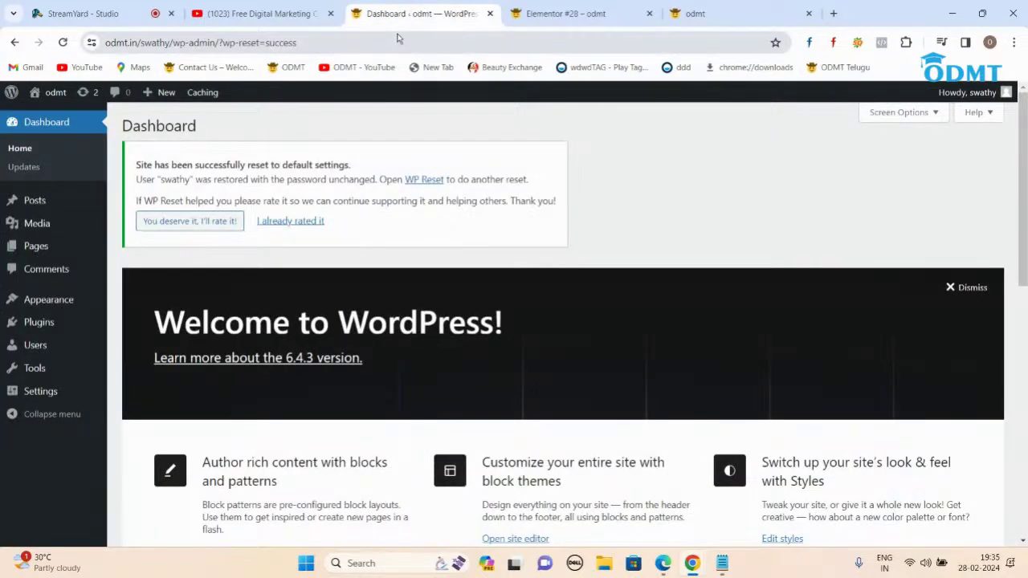
left_click(722, 563)
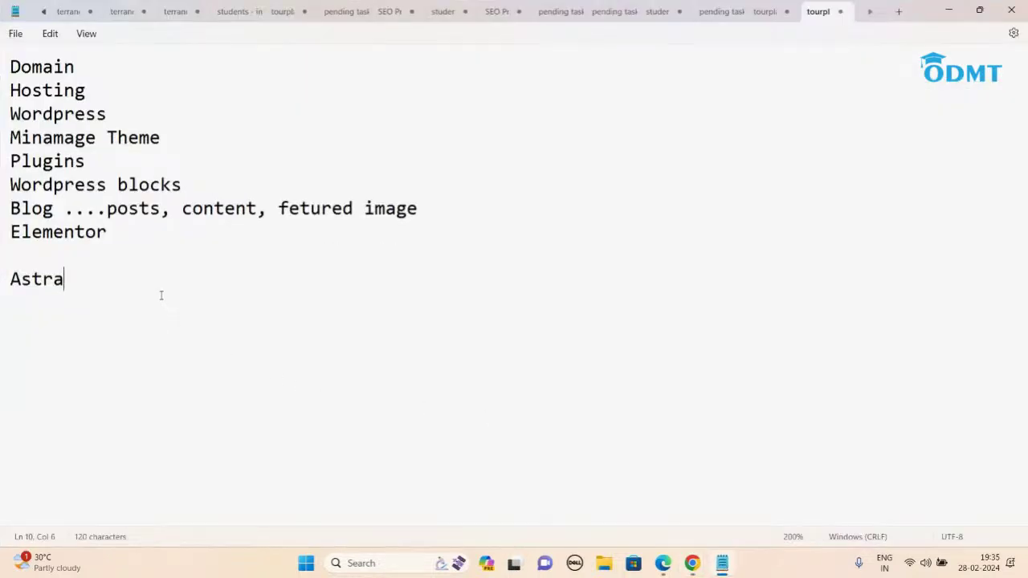
key("Return")
key("Return")
type("..................")
key("Return")
key("Return")
type("Purchase doma")
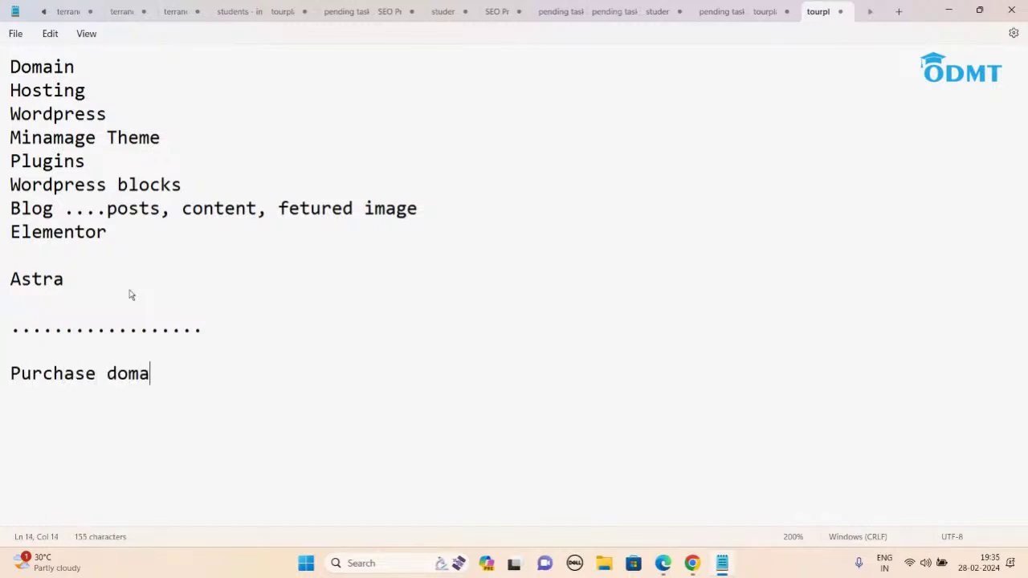
type("in and hosting")
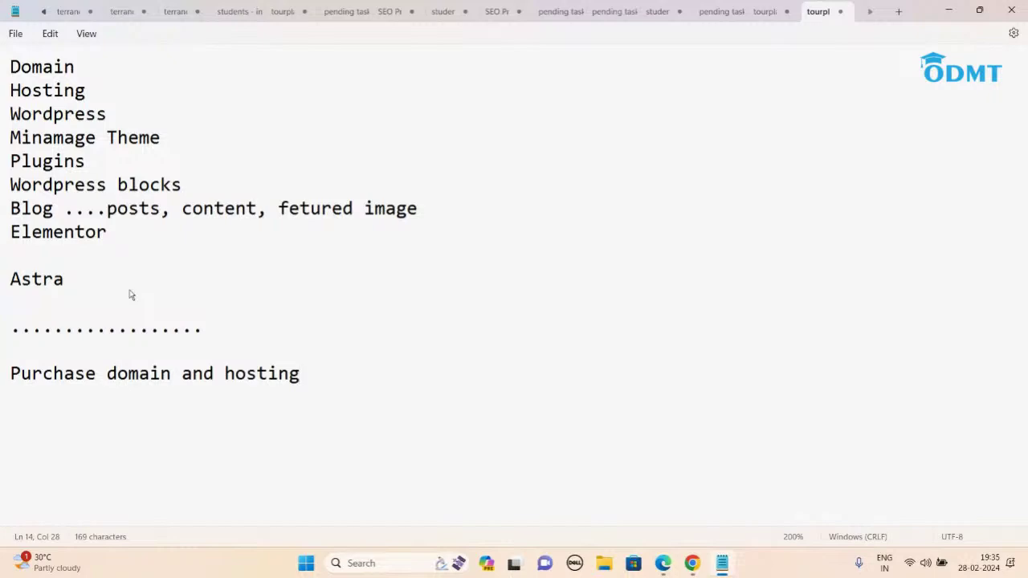
key("Return")
type("Wordpress")
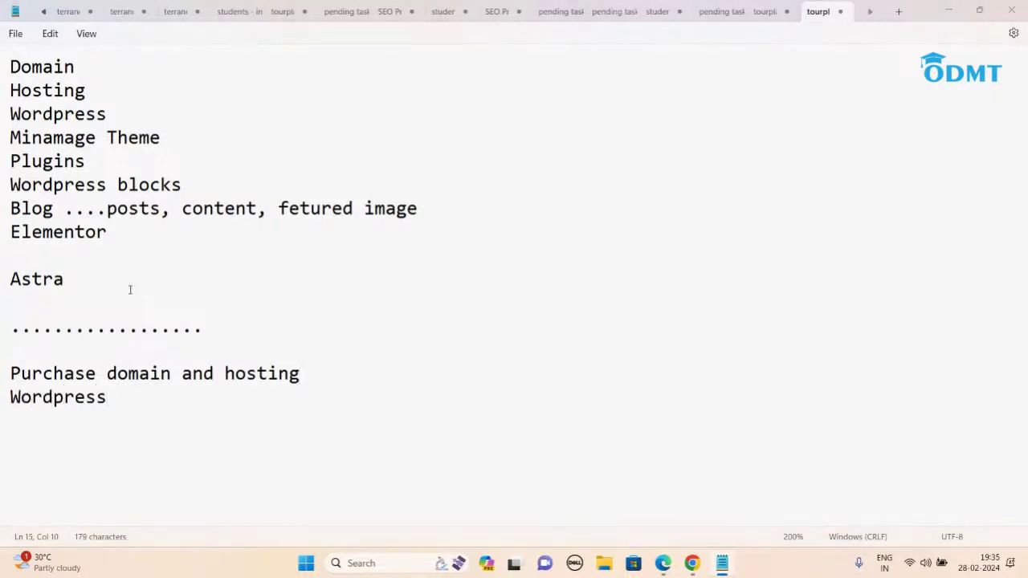
key("alt+Tab")
key("Return")
type("www.odmt.in")
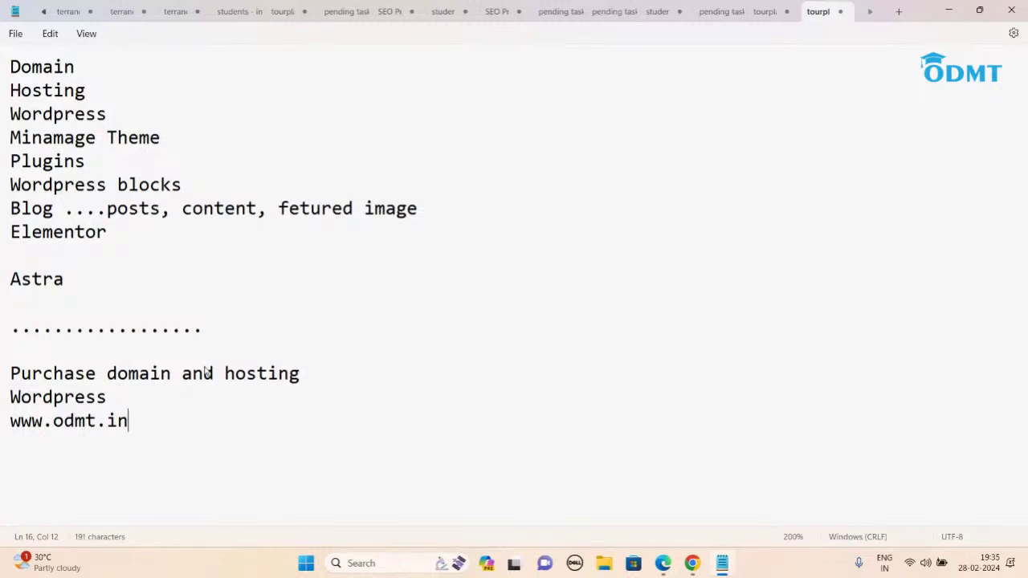
- Switch to Chrome and read the viewers' latest comments in the StreamYard studio
left_click(692, 563)
left_click(618, 506)
left_click(121, 11)
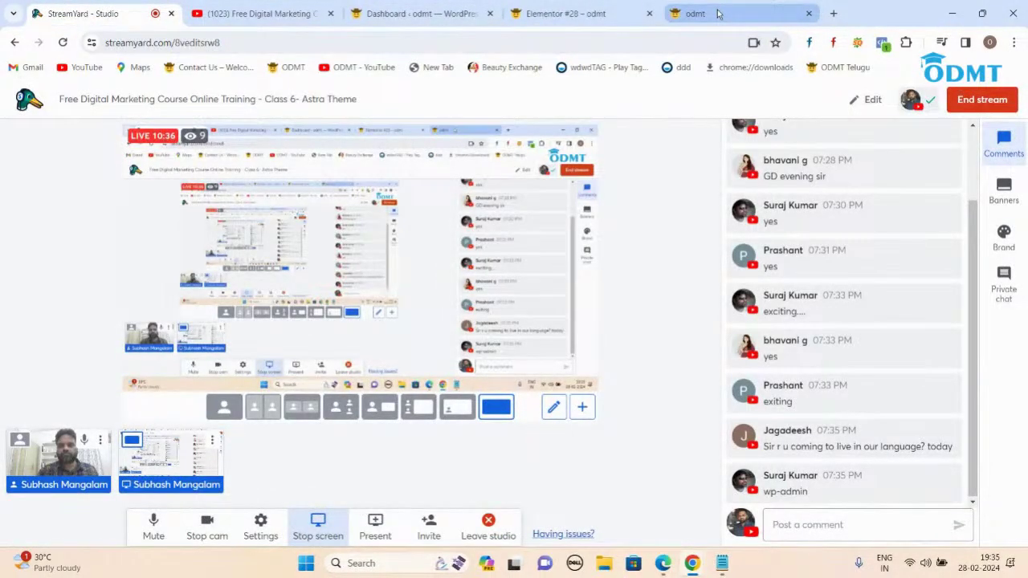
mouse_move(717, 13)
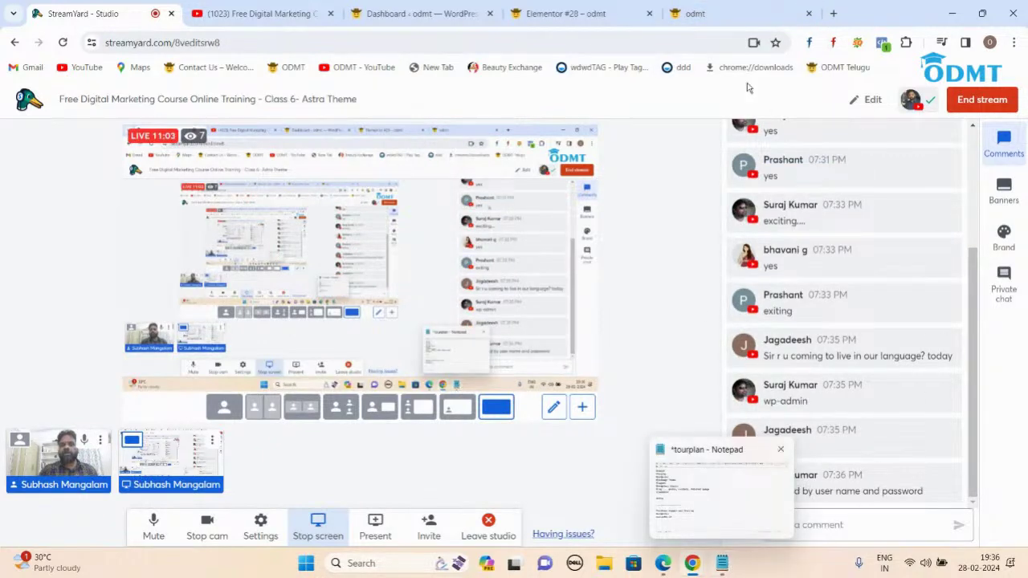
- Load odmt.in/wp-admin in place of the odmt home page to reach the main site's WordPress login form
left_click(694, 14)
left_click(200, 42)
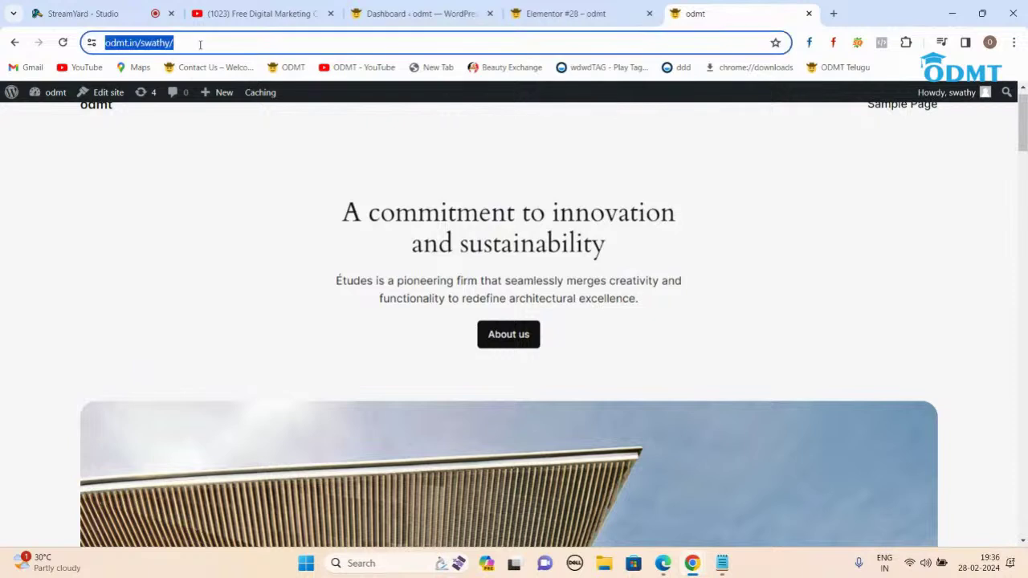
type("odmt.in/")
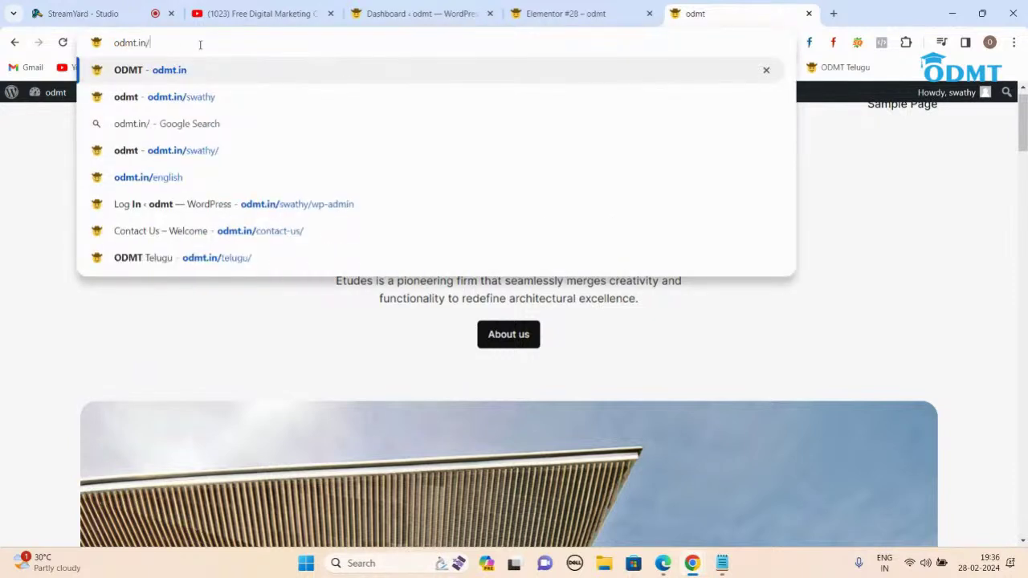
type("wp-admin")
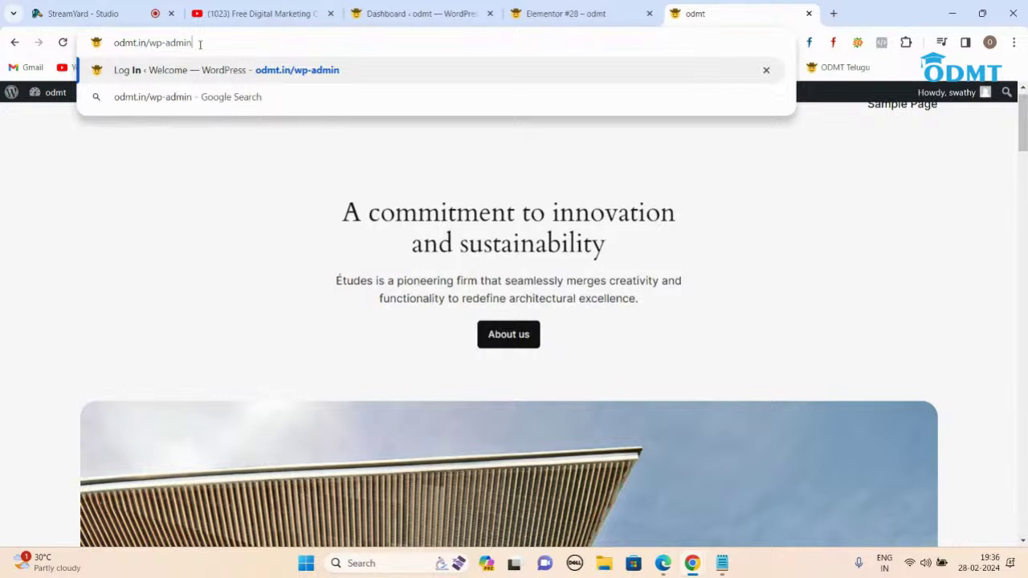
key("Return")
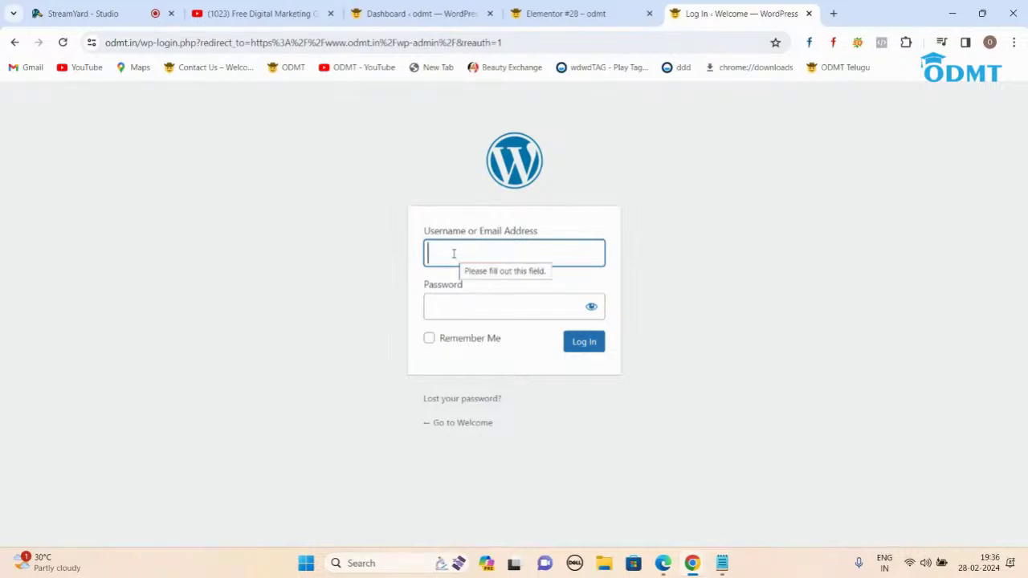
- Review the topic outline in Notepad and the reset site's WordPress dashboard in Chrome
left_click(723, 566)
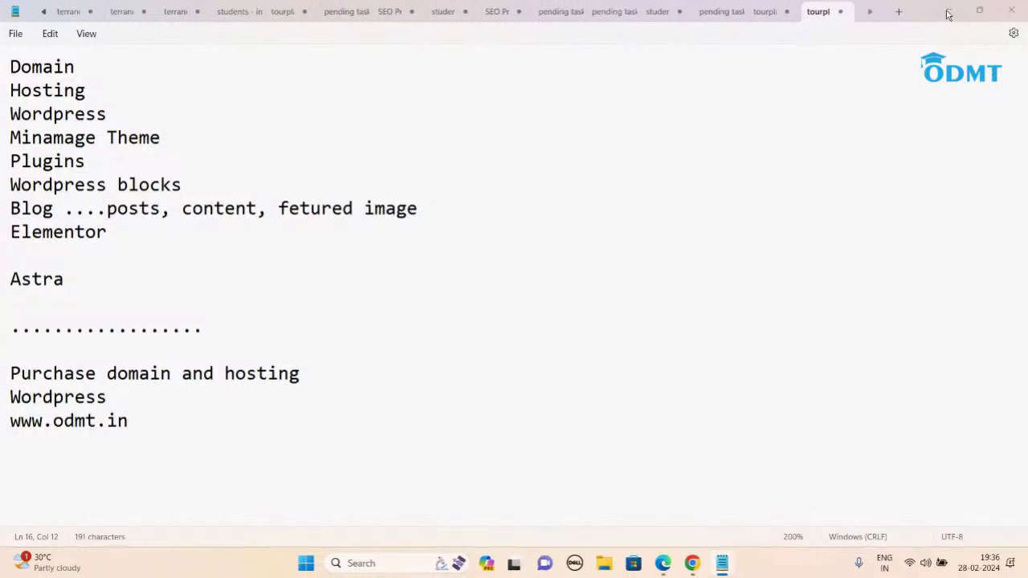
left_click(948, 10)
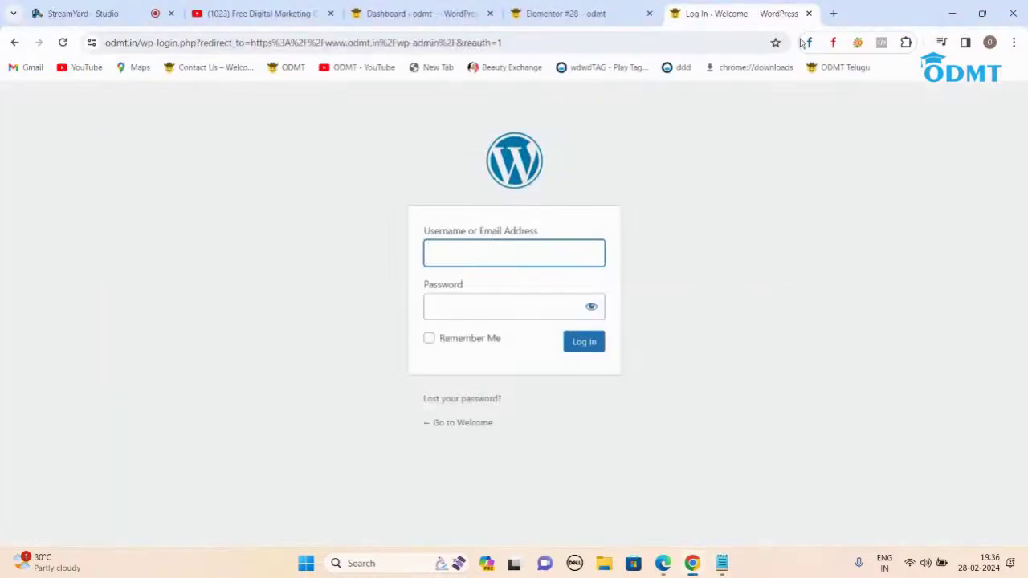
left_click(358, 14)
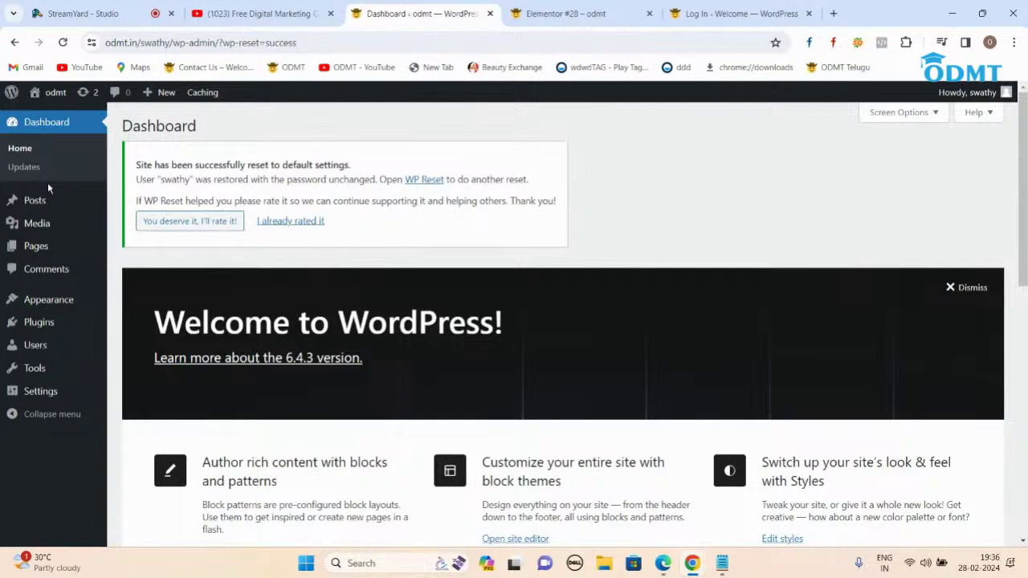
left_click(723, 566)
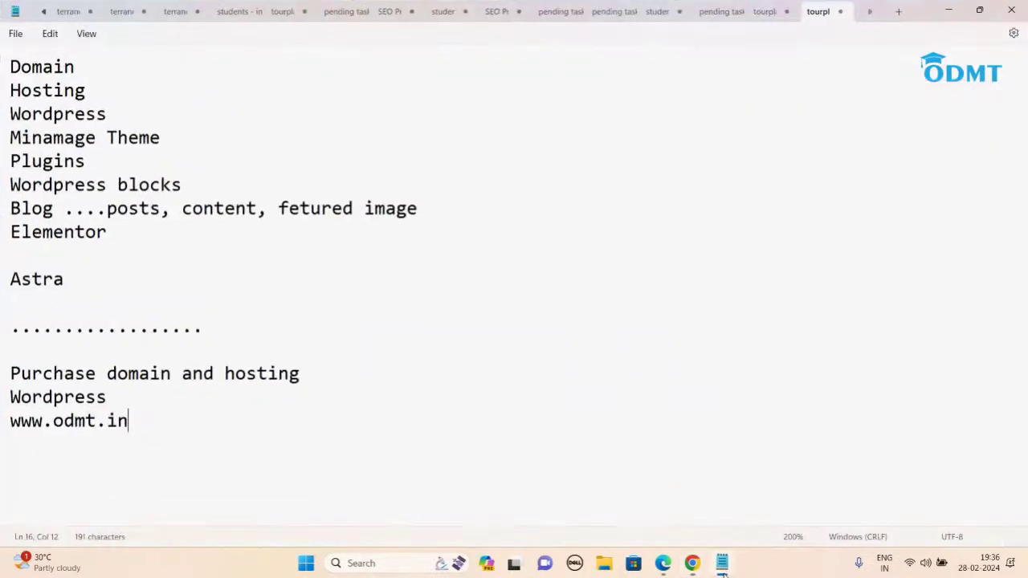
left_click(948, 11)
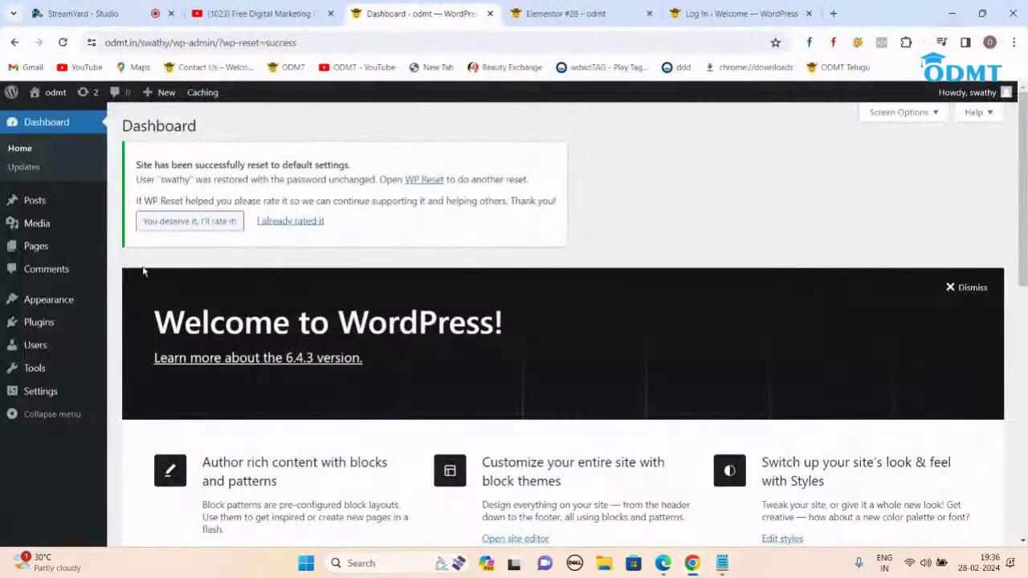
- Search the new themes for "astra" and activate the Astra theme
mouse_move(80, 398)
left_click(130, 302)
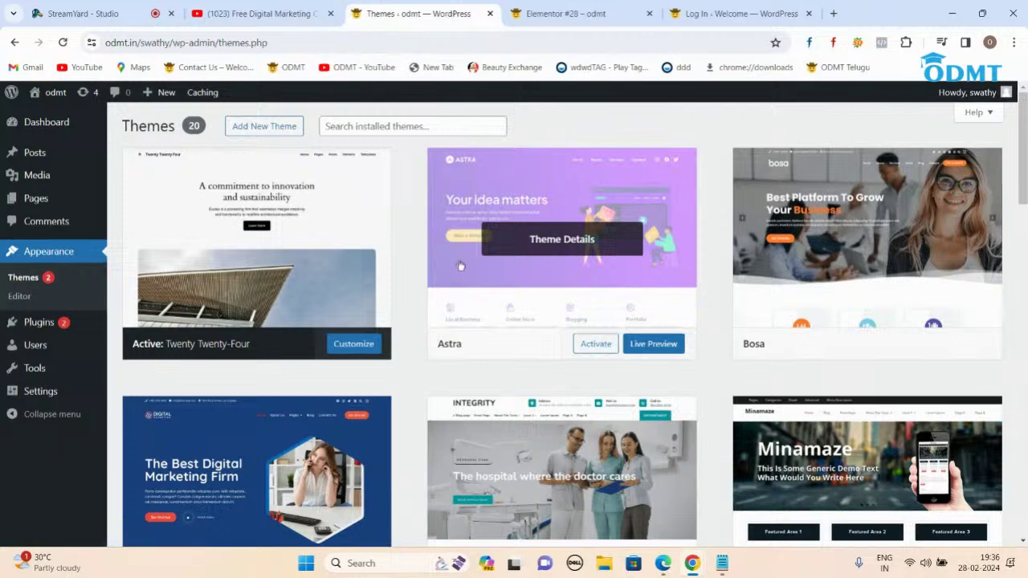
left_click(264, 126)
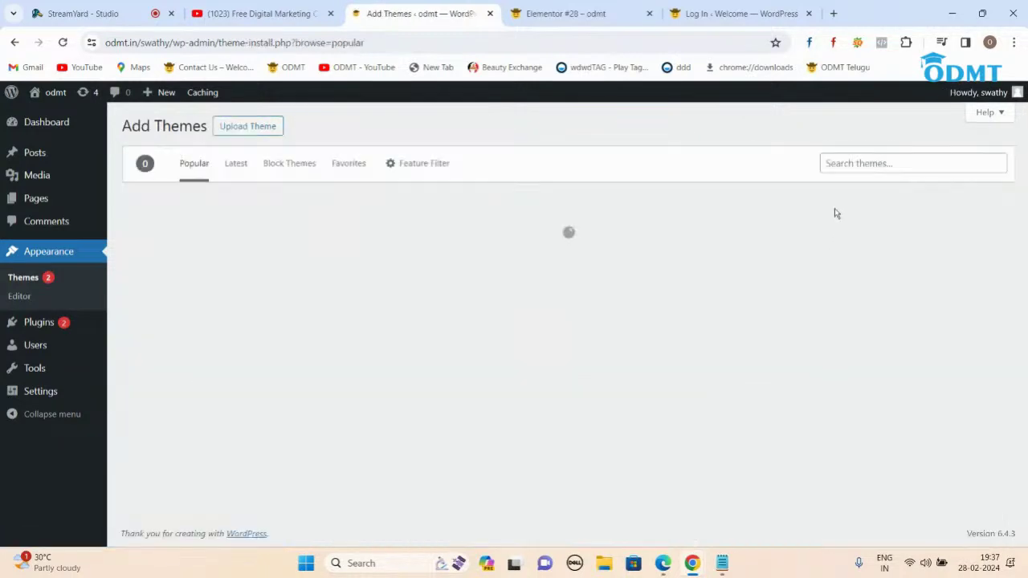
left_click(857, 163)
type("astra")
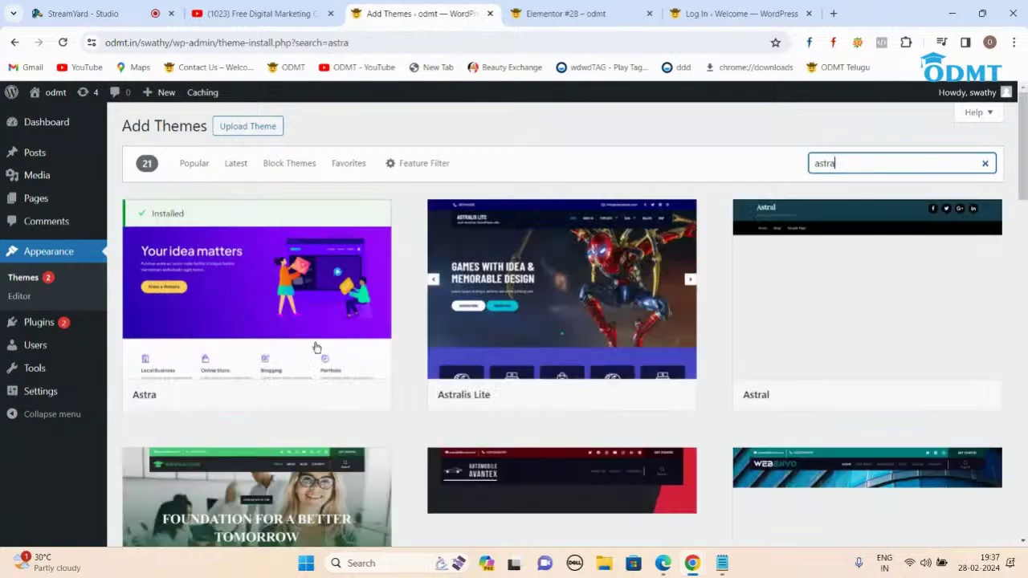
left_click(290, 396)
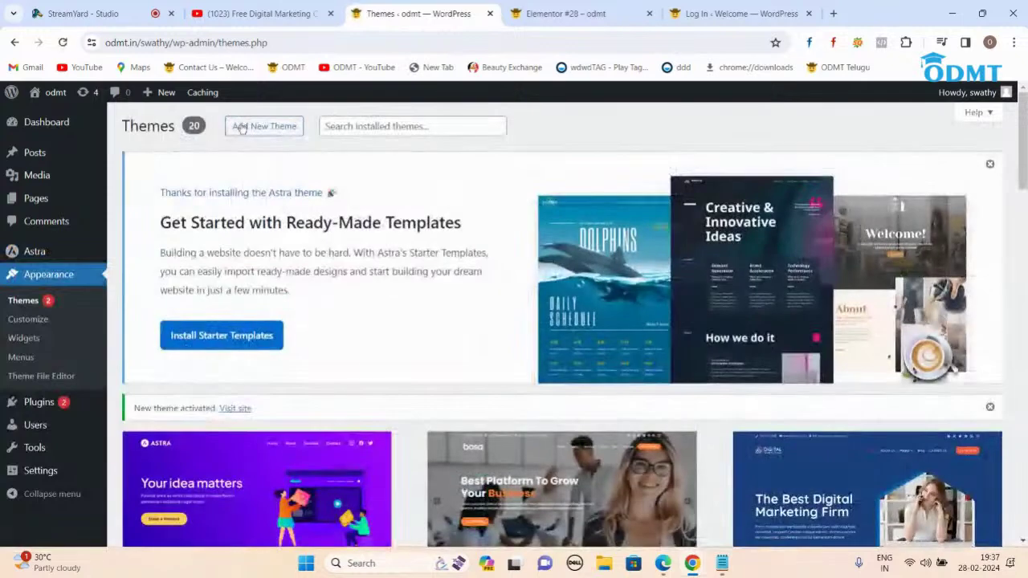
- Load the home page at odmt.in/swathy in place of the Elementor #28 page and check the viewers' comments in StreamYard
left_click(561, 13)
left_click(252, 43)
left_click(254, 43)
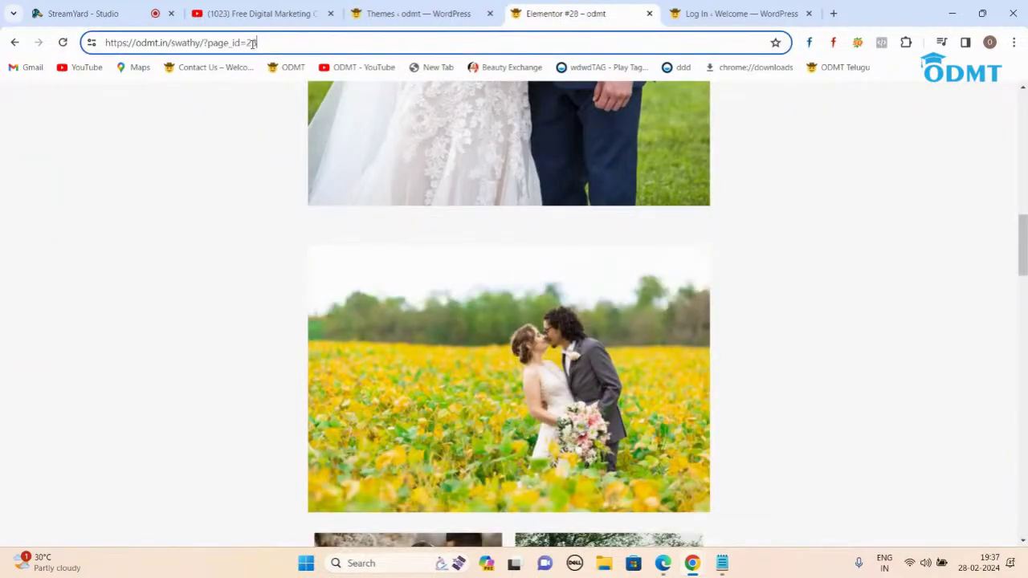
key("BackSpace")
key("BackSpace")
key("BackSpace")
key("BackSpace")
key("BackSpace")
key("BackSpace")
key("BackSpace")
key("BackSpace")
key("BackSpace")
key("BackSpace")
key("BackSpace")
key("BackSpace")
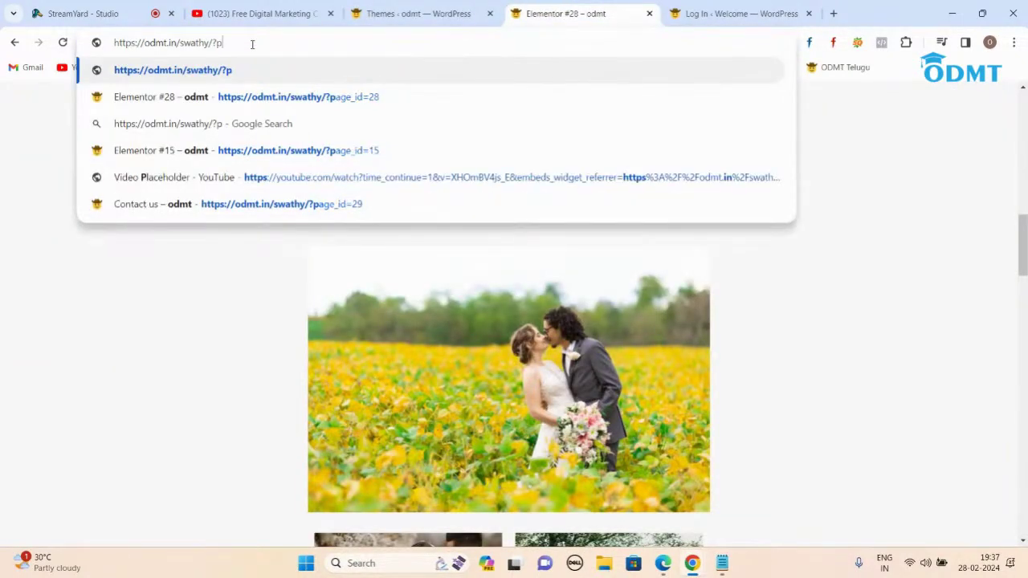
key("Return")
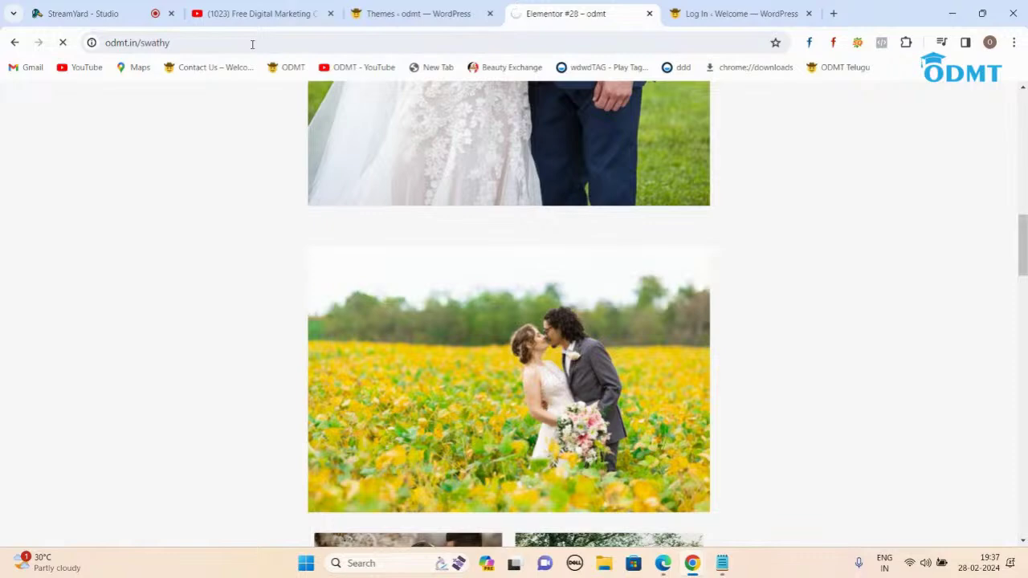
left_click(77, 14)
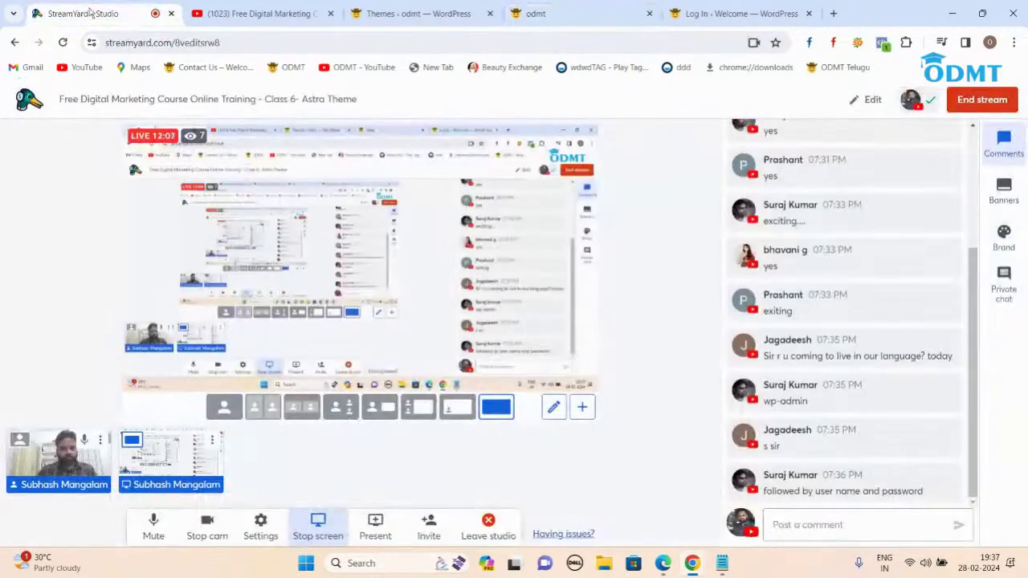
left_click(552, 13)
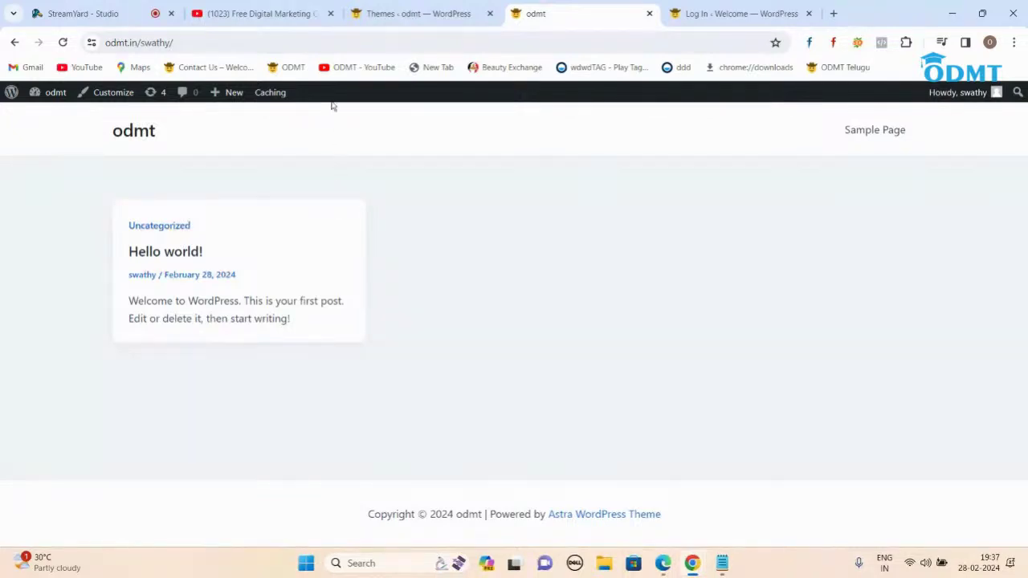
- Open the Astra theme's own dashboard and install the Starter Templates plugin from its useful plugins
left_click(418, 16)
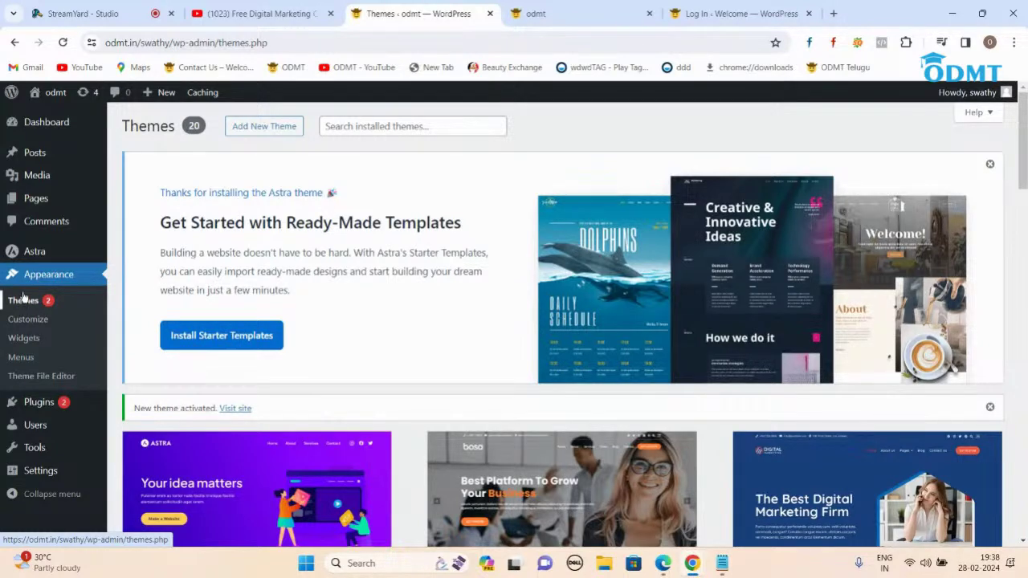
mouse_move(32, 259)
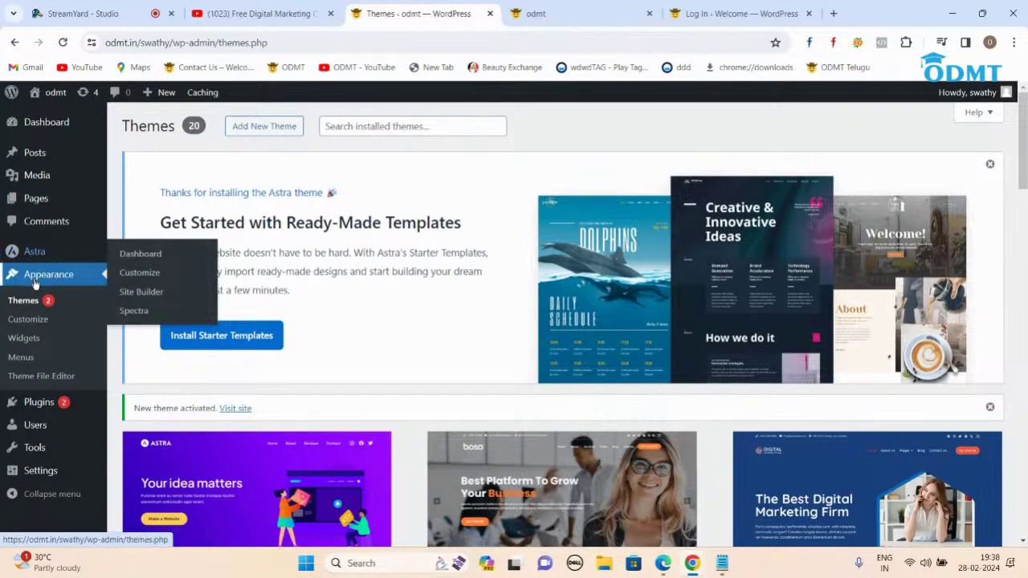
left_click(34, 253)
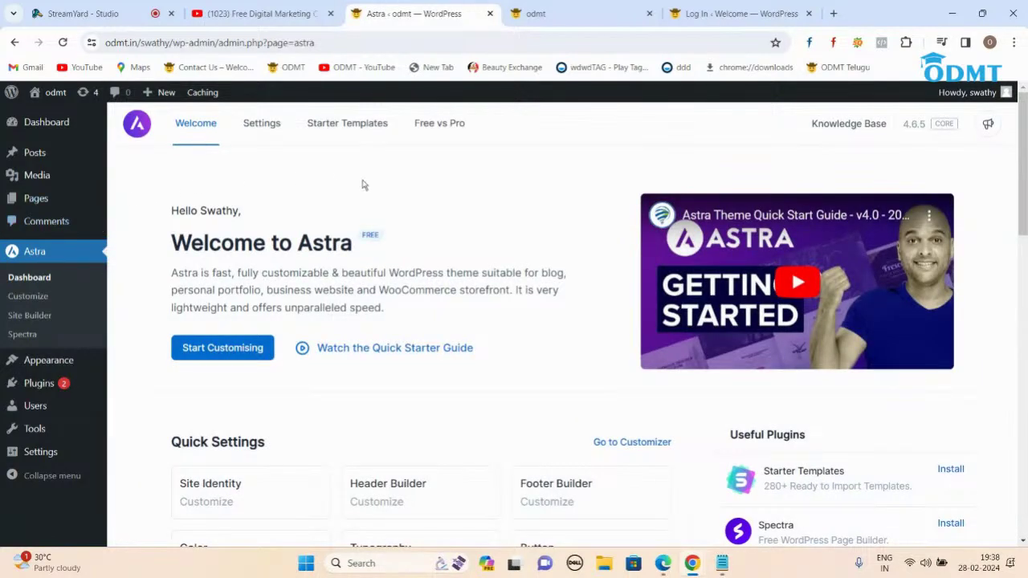
scroll(402, 209, "down", 1)
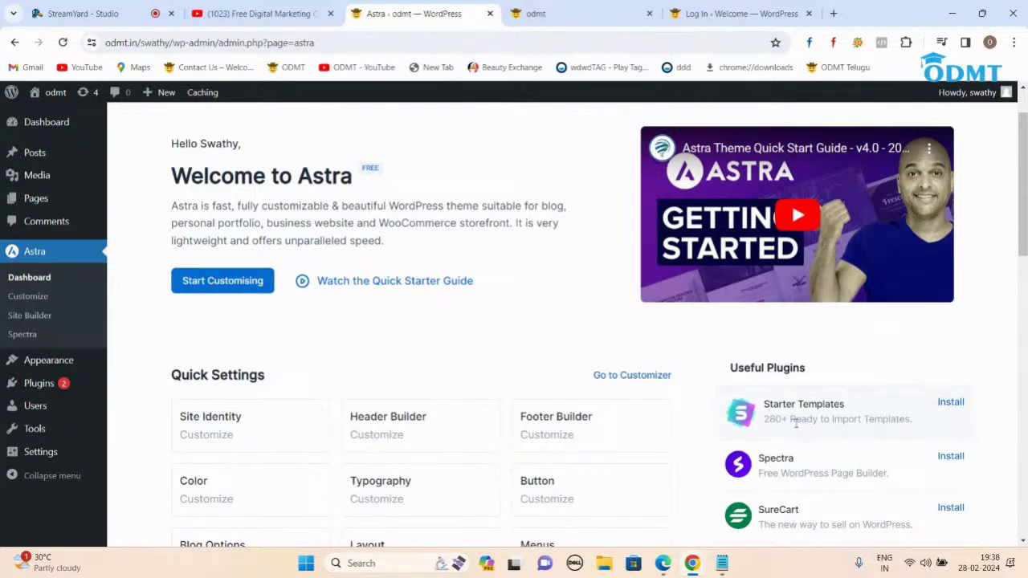
left_click(951, 404)
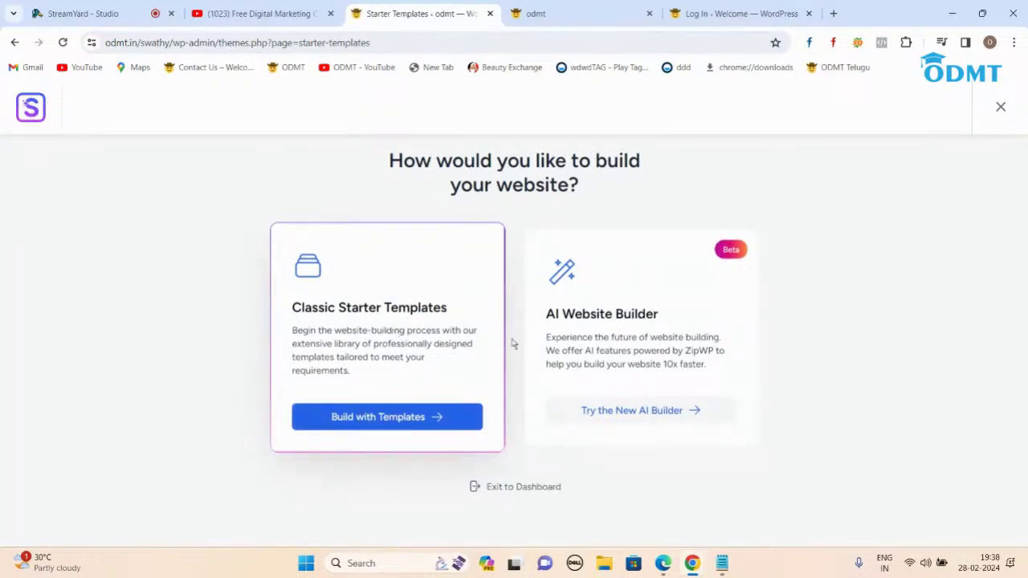
- Choose to build the website with Classic Starter Templates and select Elementor as the page builder
left_click(399, 421)
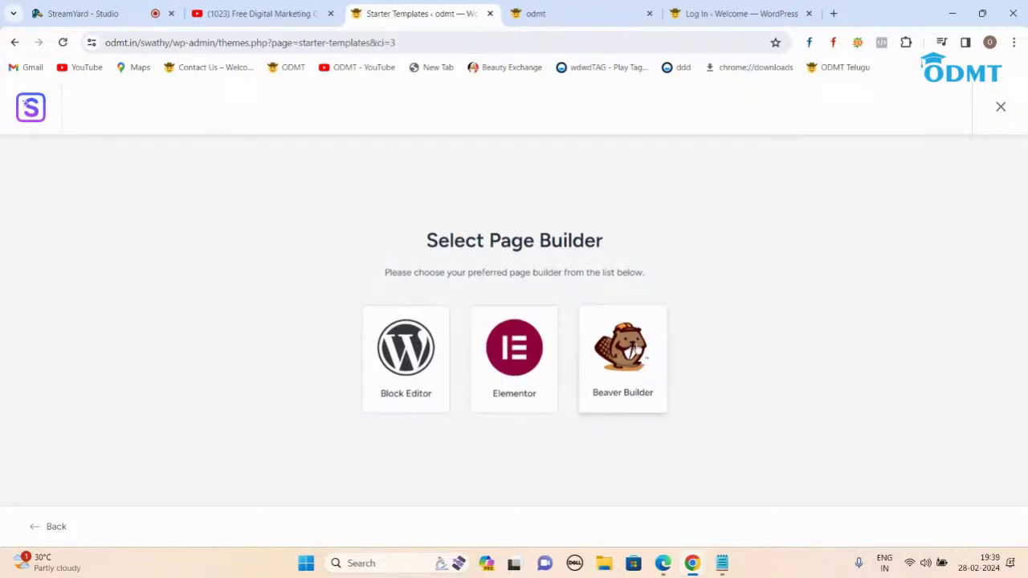
left_click(69, 16)
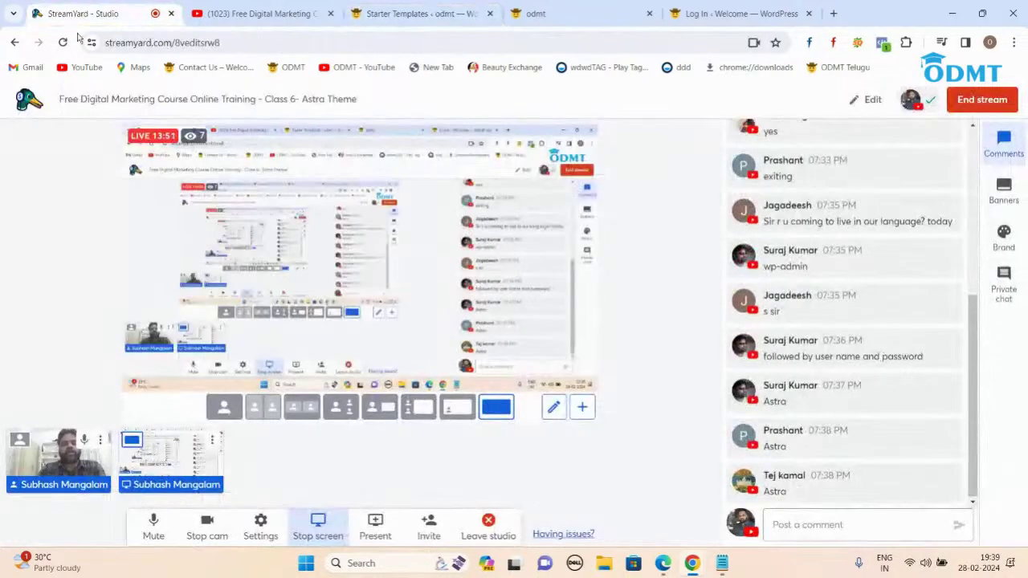
left_click(378, 14)
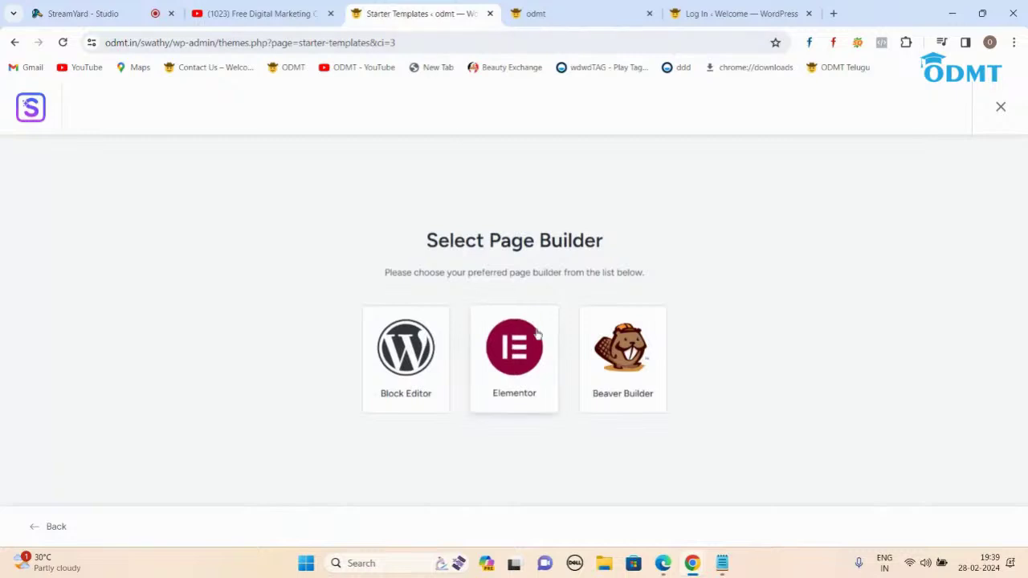
left_click(509, 368)
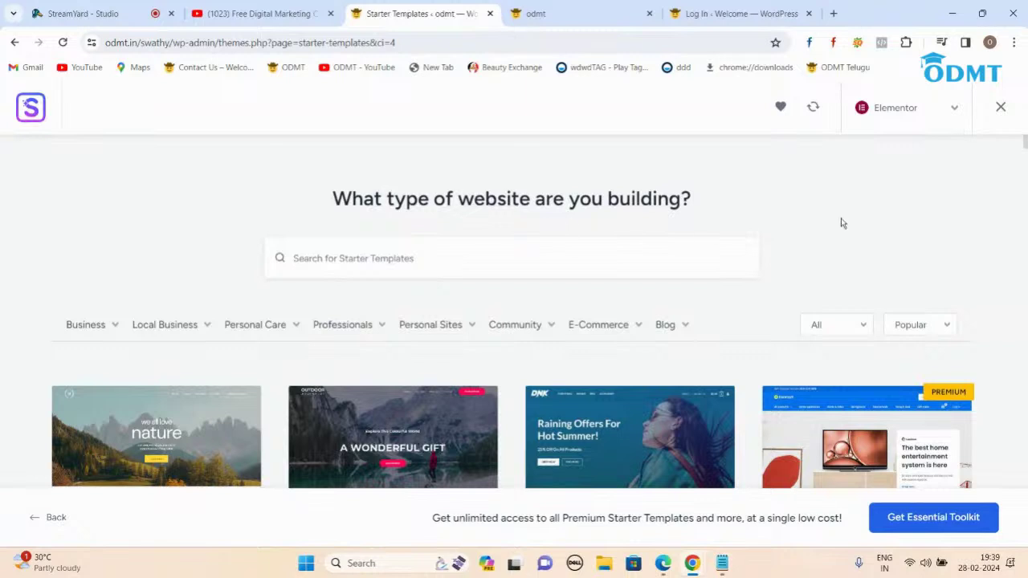
- Examine the starter template categories, from Business to E-Commerce, and look through the Elementor templates on offer
scroll(841, 225, "down", 1)
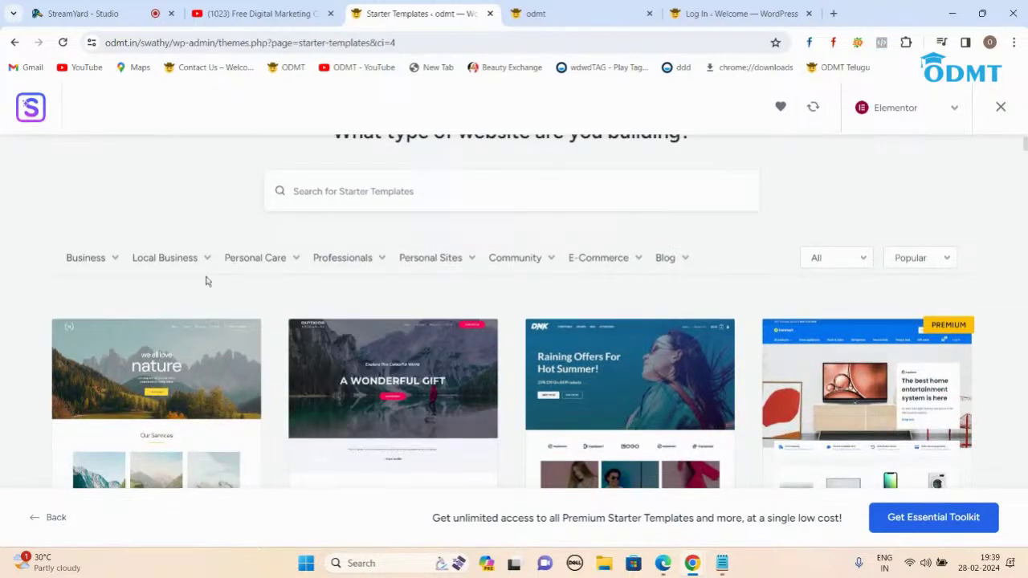
mouse_move(119, 256)
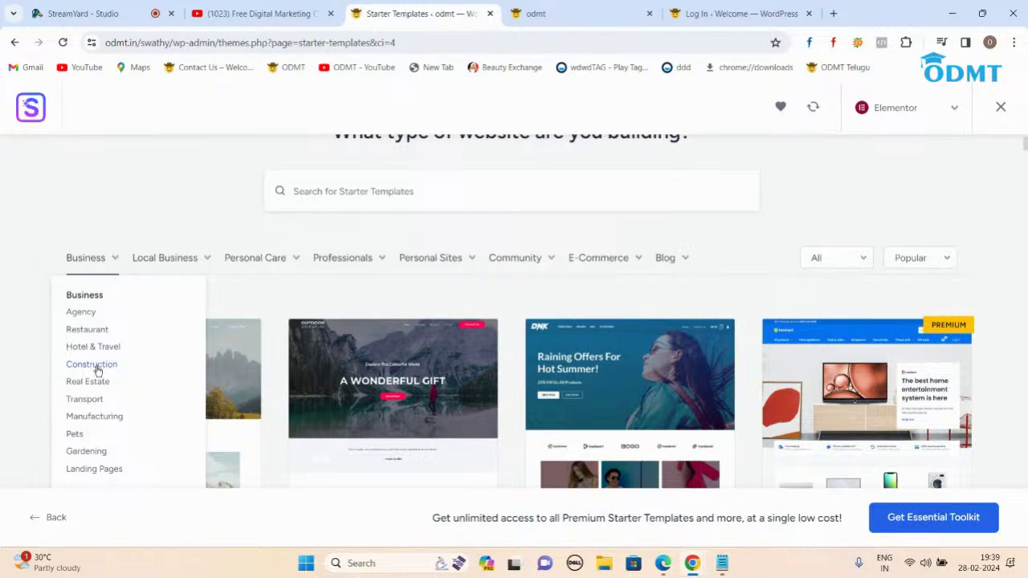
mouse_move(191, 266)
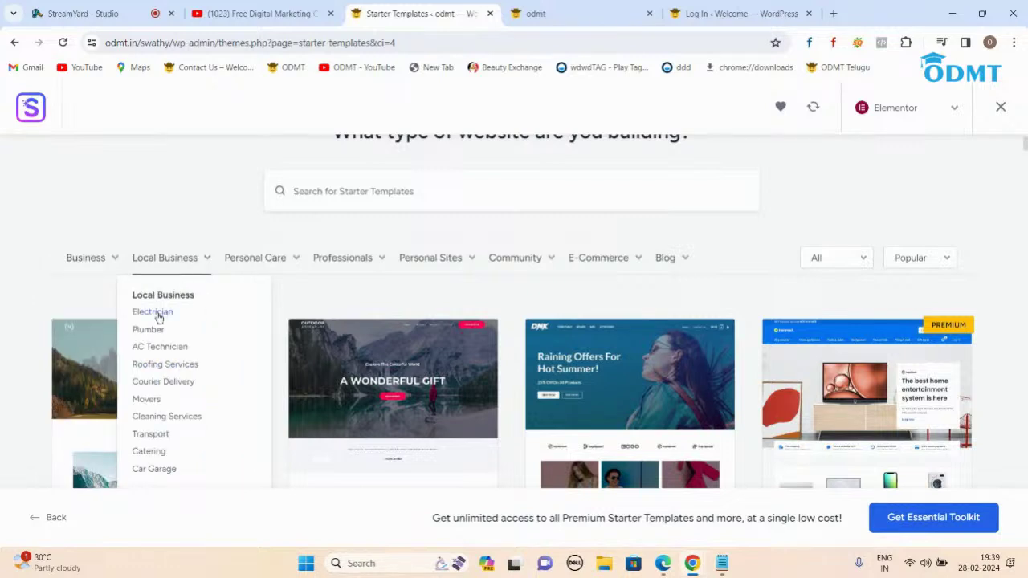
mouse_move(271, 262)
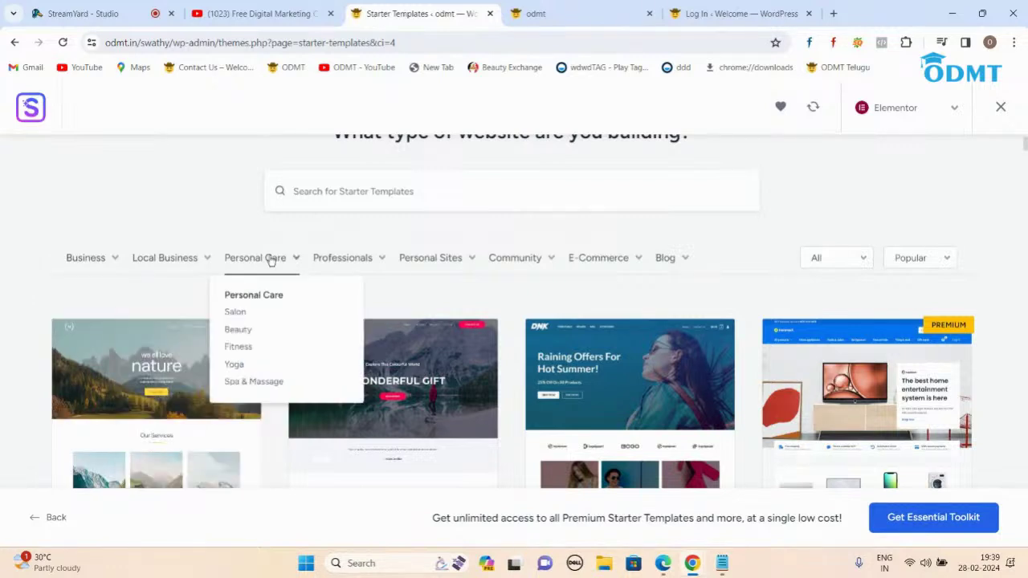
mouse_move(344, 256)
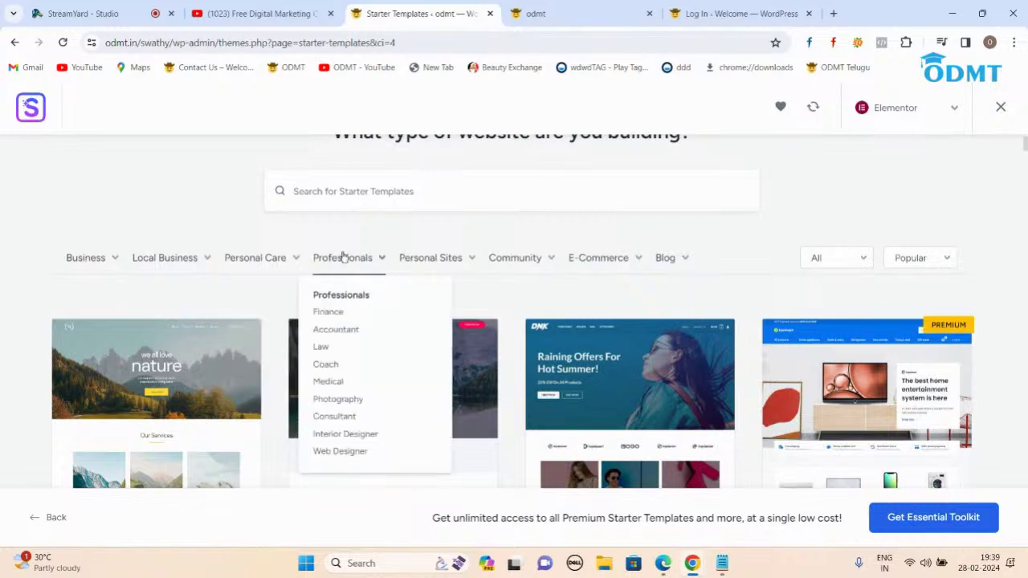
mouse_move(434, 279)
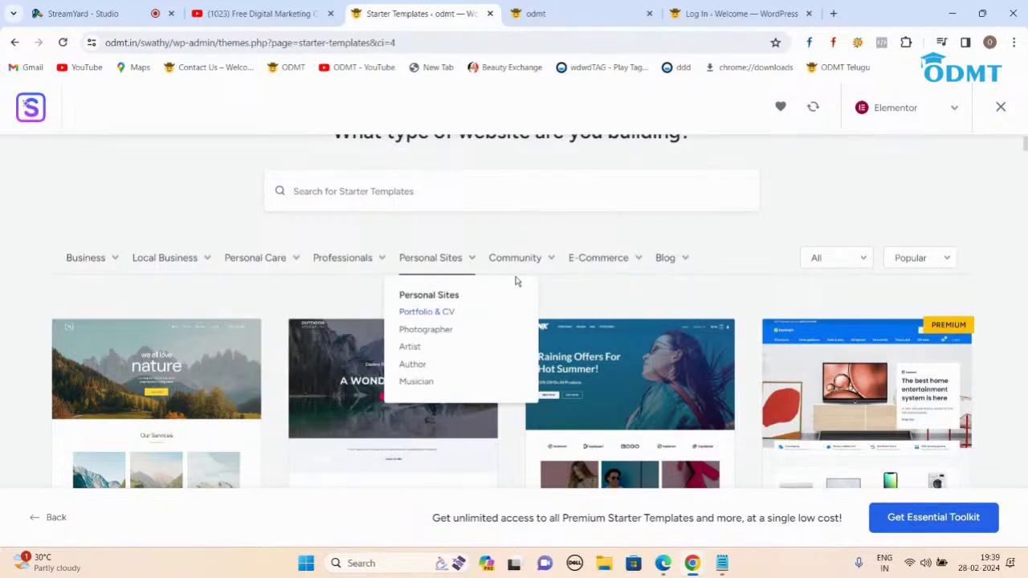
mouse_move(530, 266)
mouse_move(595, 269)
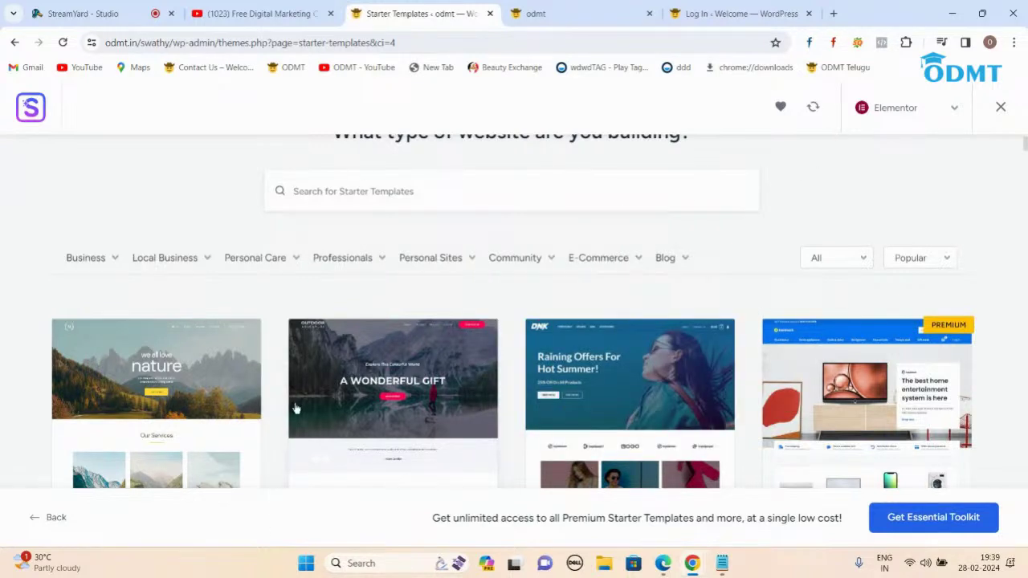
scroll(295, 408, "down", 3)
scroll(271, 321, "up", 1)
scroll(271, 325, "up", 2)
scroll(775, 220, "down", 2)
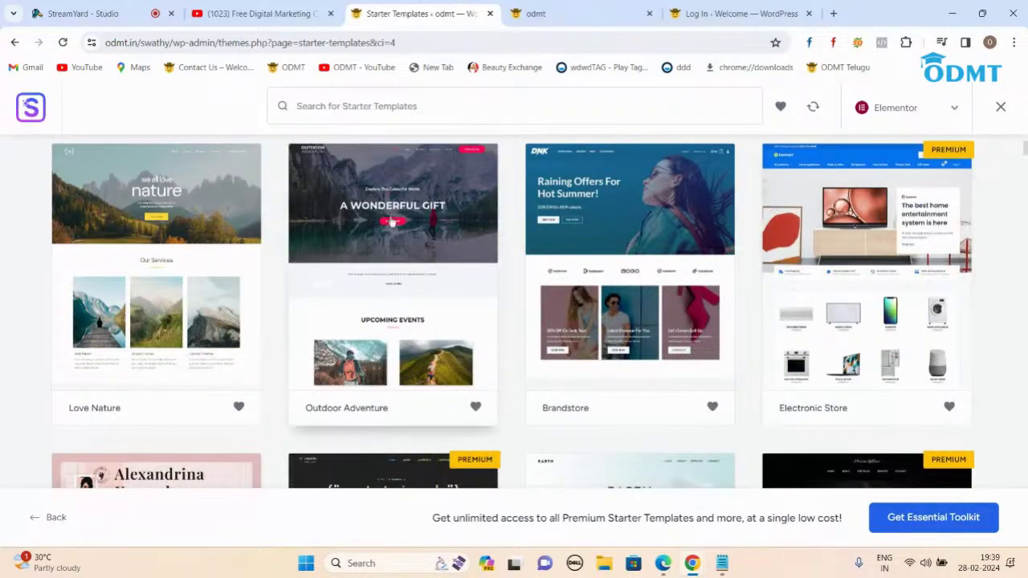
- Look through the Elementor starter templates and select the Construction Company template
scroll(656, 198, "down", 4)
scroll(656, 199, "down", 7)
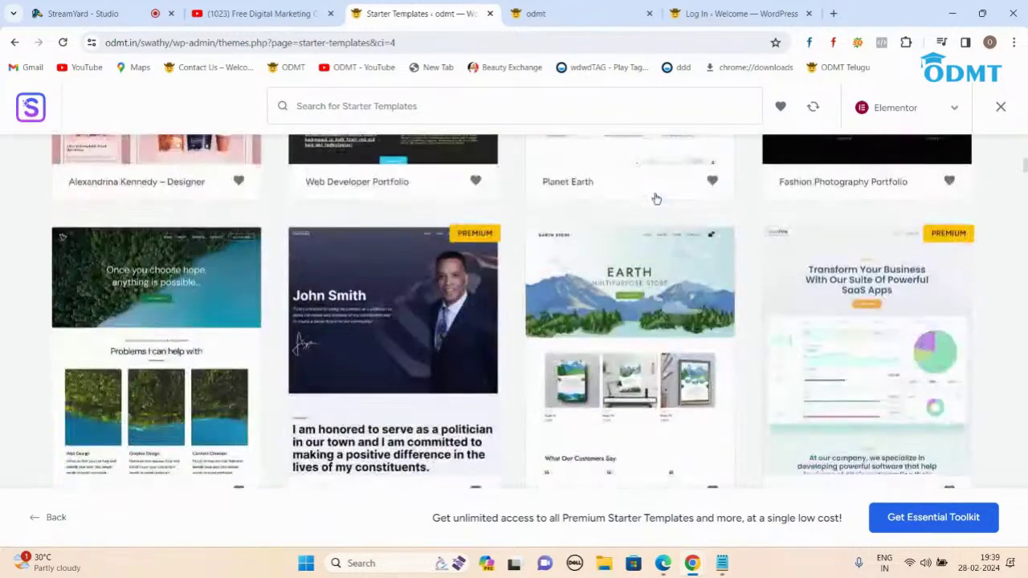
scroll(654, 207, "down", 3)
scroll(651, 207, "down", 8)
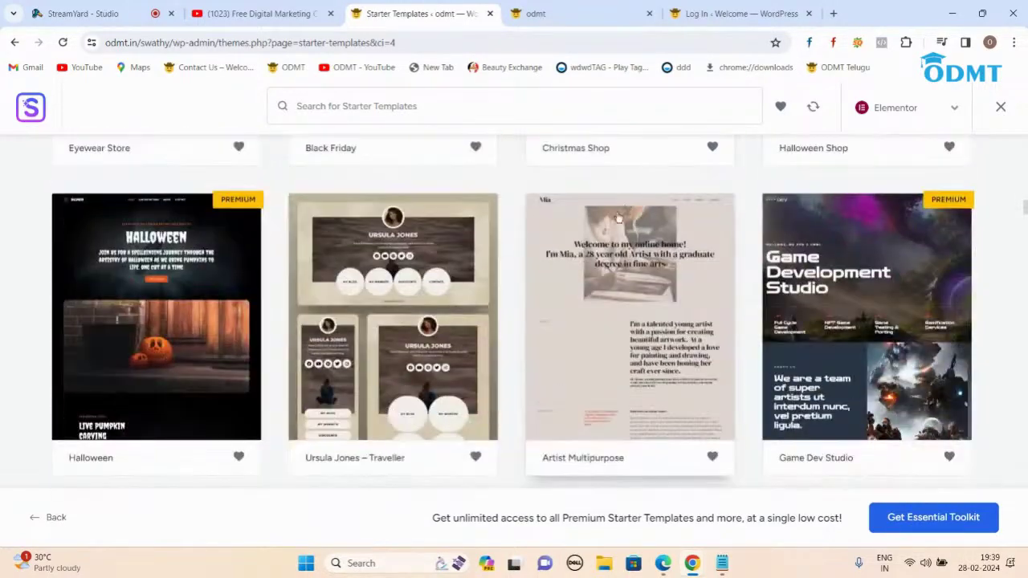
scroll(615, 212, "down", 4)
scroll(580, 155, "down", 6)
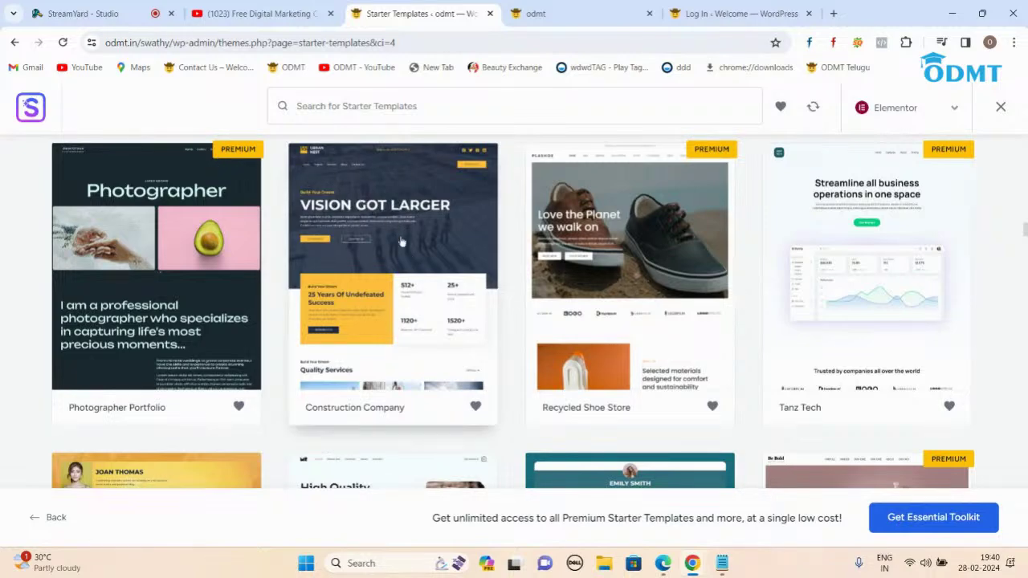
left_click(377, 274)
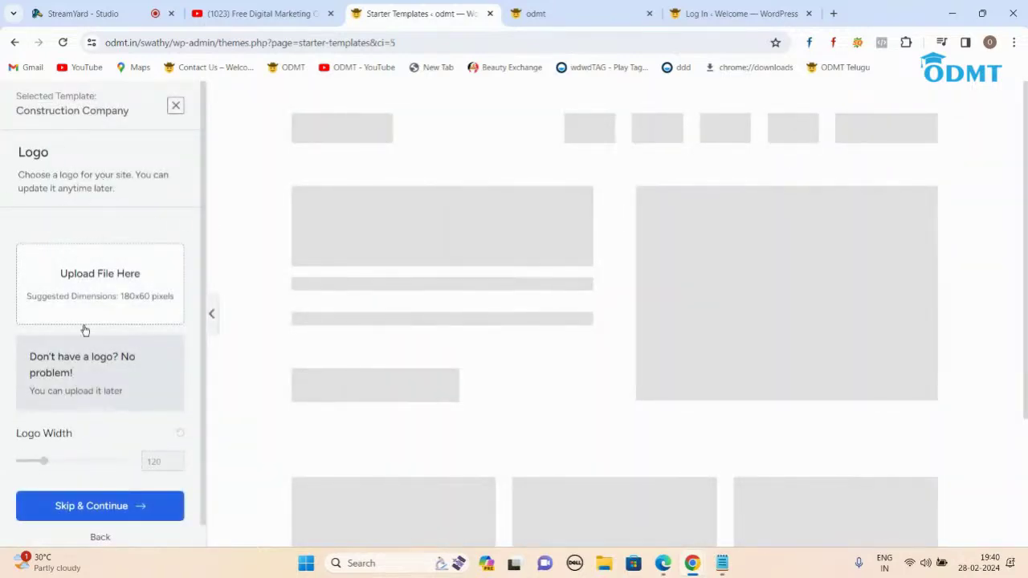
- Skip the logo upload and keep the Construction Company template's default colour palette and Montserrat / Open Sans fonts
left_click(103, 513)
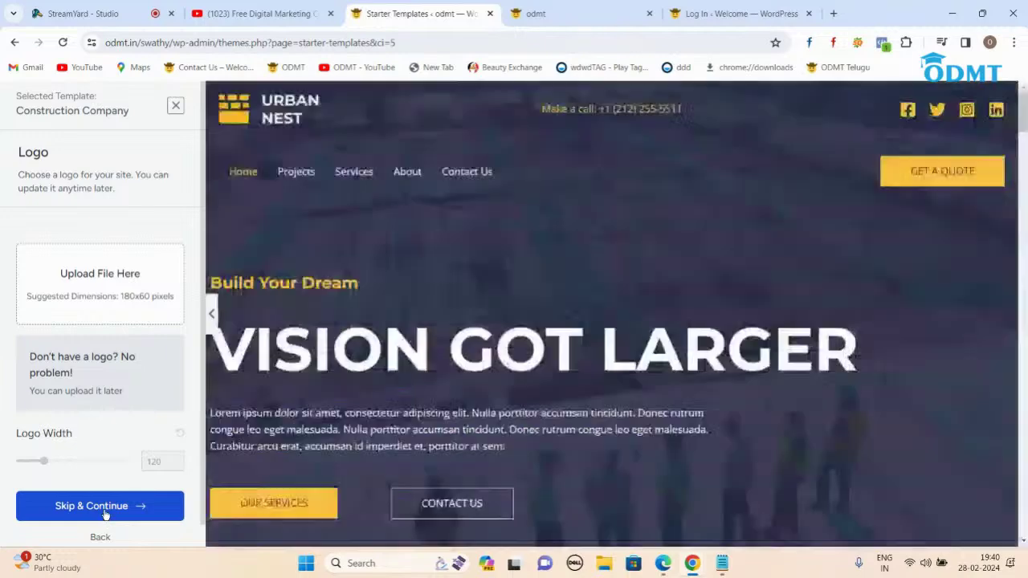
scroll(155, 384, "down", 2)
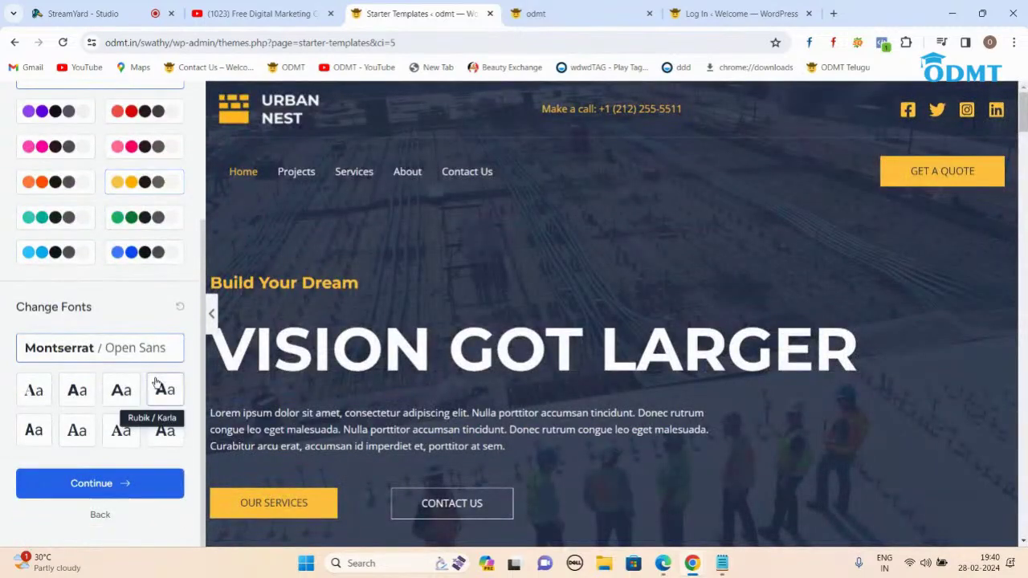
left_click(101, 485)
- Leave the personal details blank, keep all the advanced import options ticked, and submit the form to build the website
left_click(505, 361)
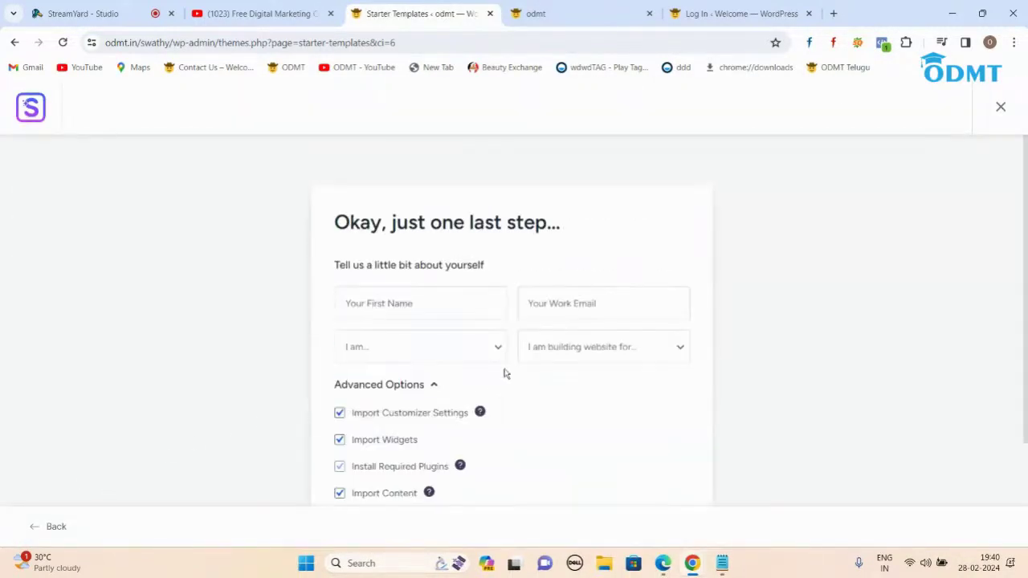
scroll(505, 373, "down", 2)
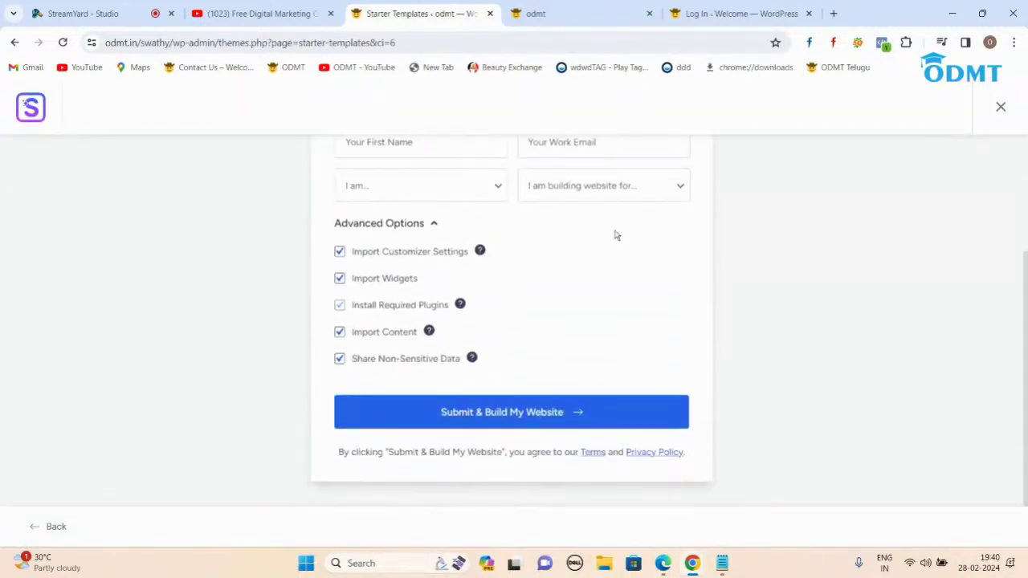
left_click(479, 413)
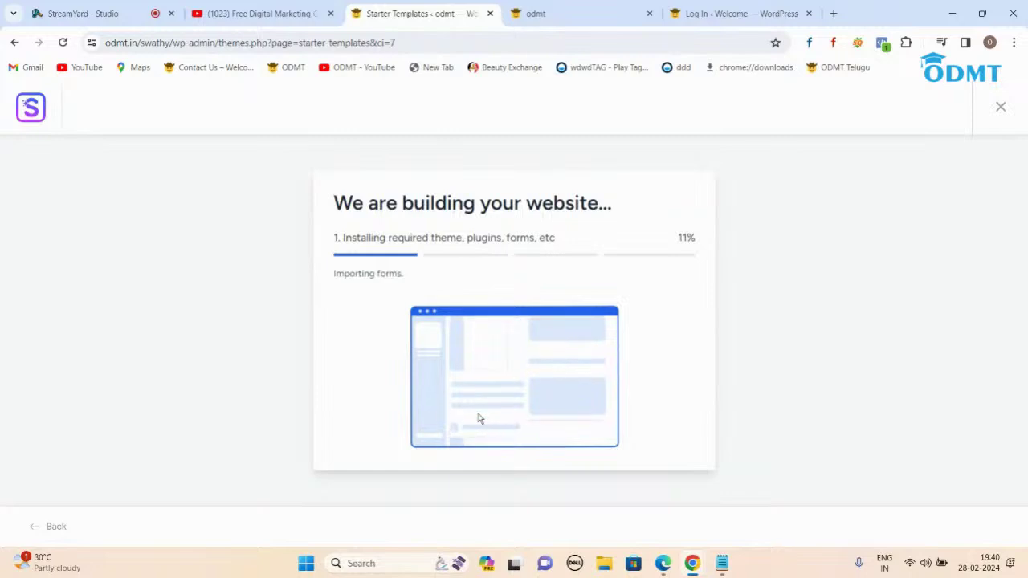
- Reload the odmt.in/swathy home page and check the progress of the starter template import
left_click(569, 7)
left_click(62, 44)
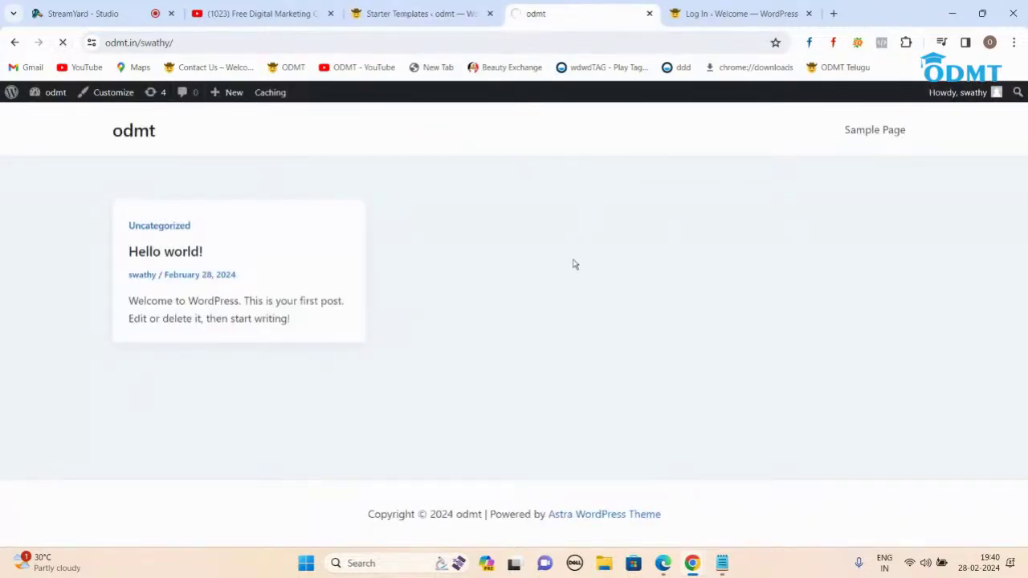
left_click(441, 14)
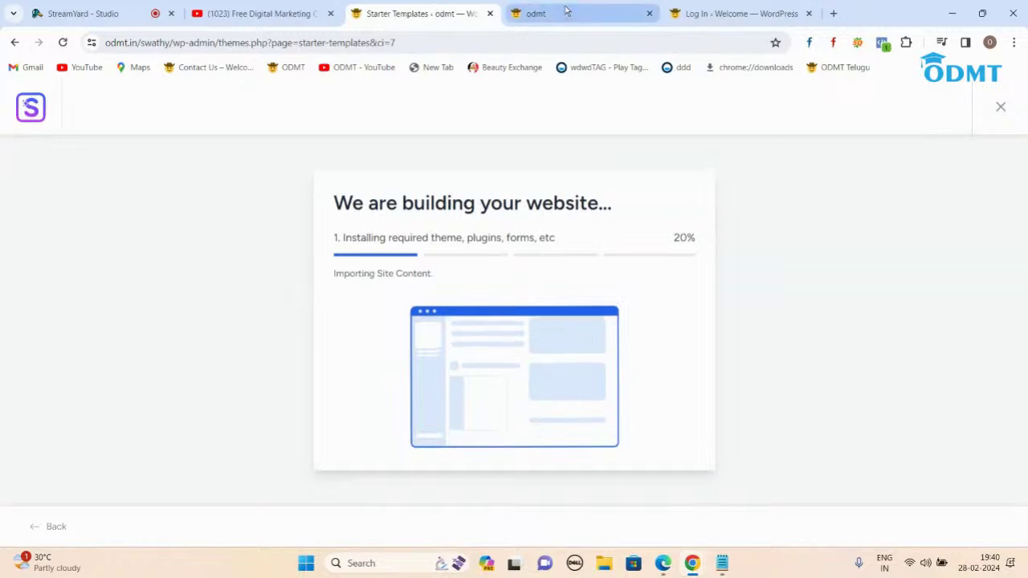
left_click(530, 14)
left_click(438, 12)
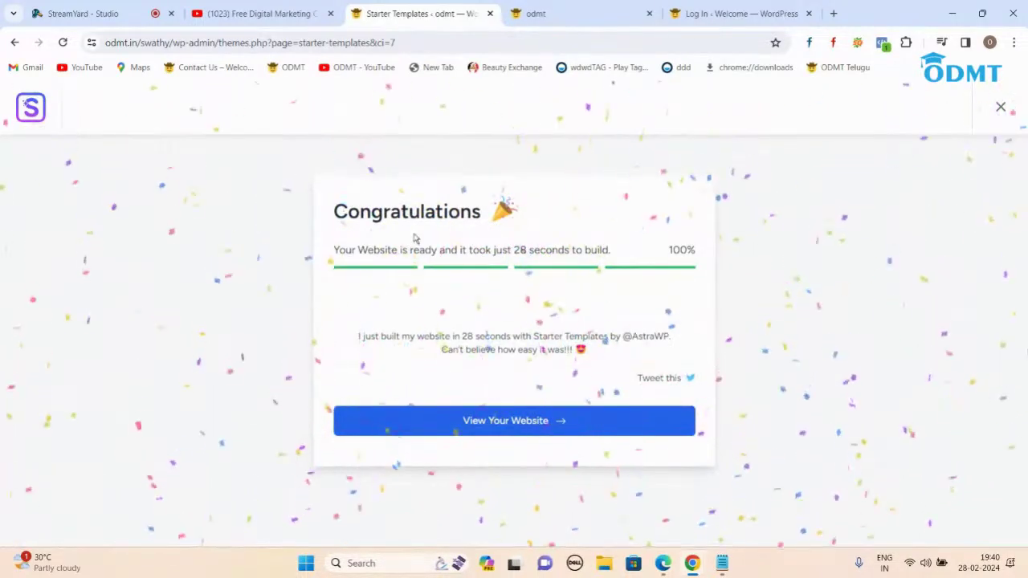
- Open the finished website from the import completion page and bring up the Urban Nest home page
left_click(494, 430)
left_click(645, 6)
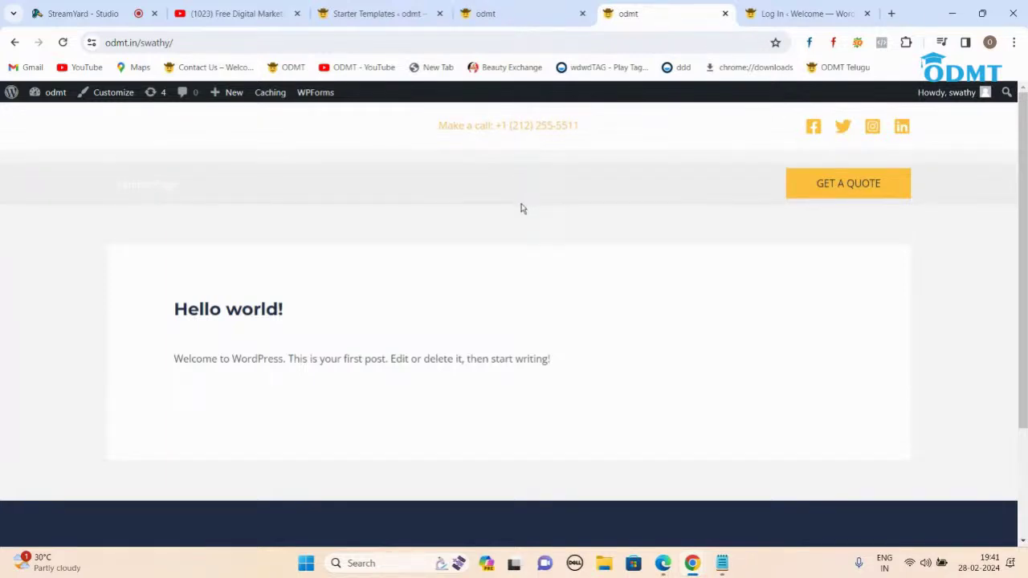
left_click(505, 19)
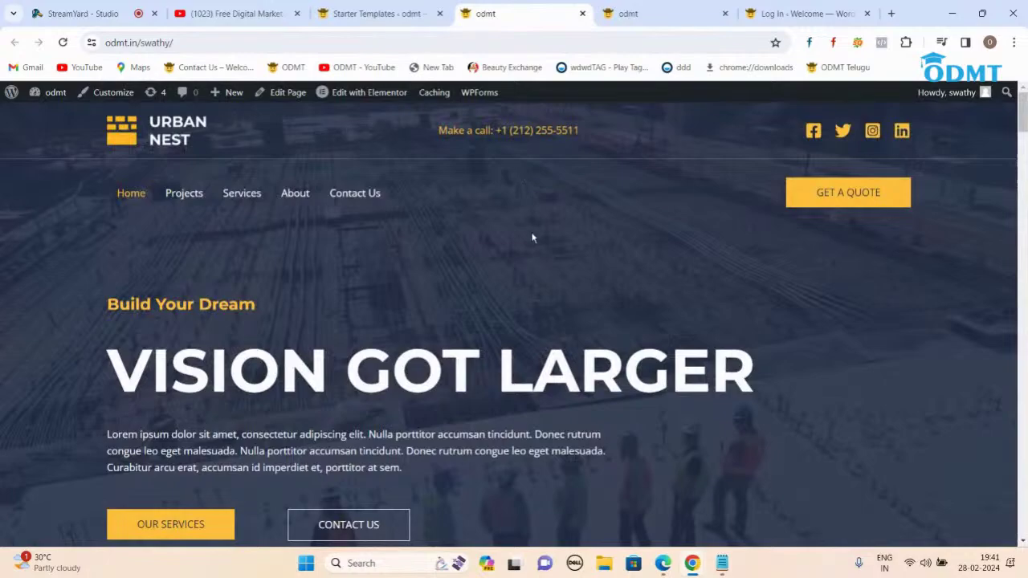
- Examine the imported home page from the header through the services, founders, works, testimonials and contact sections to the footer
scroll(528, 263, "down", 6)
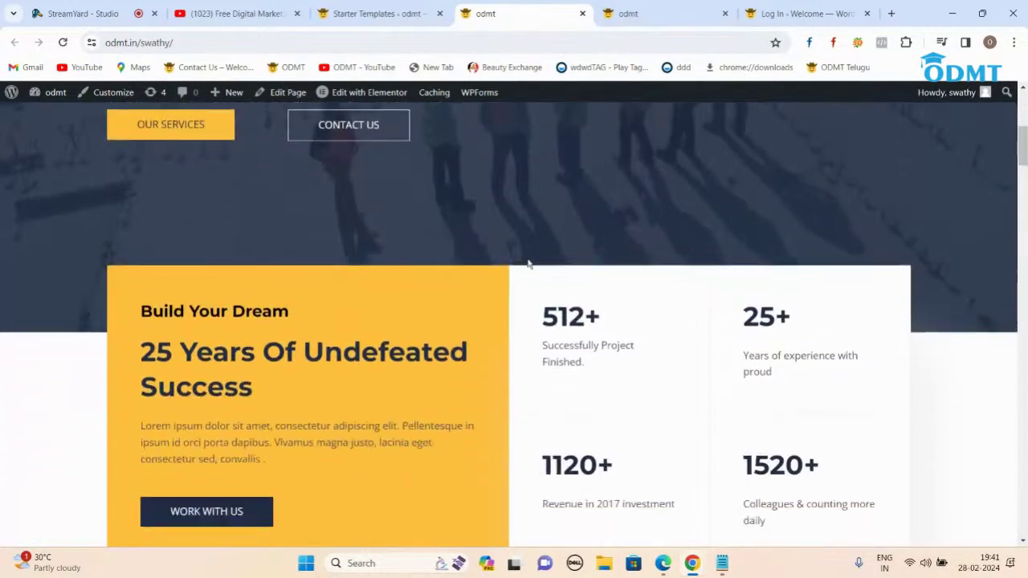
scroll(528, 263, "down", 7)
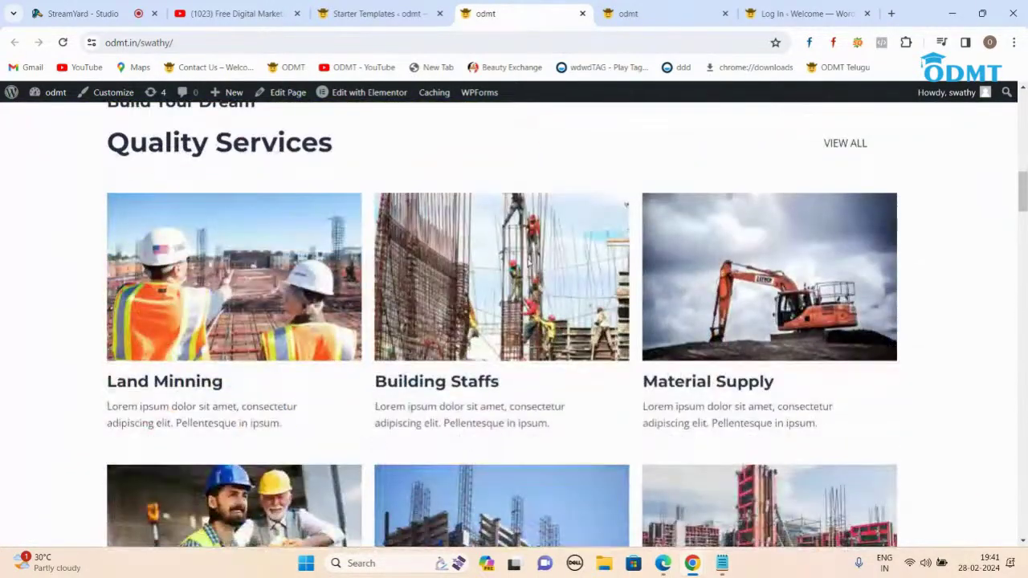
scroll(529, 264, "down", 9)
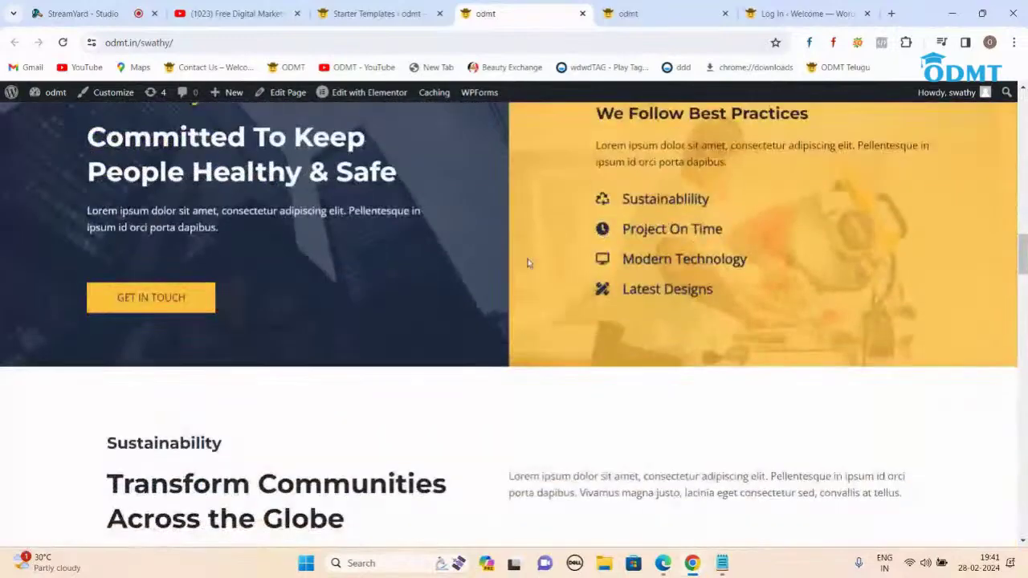
scroll(529, 263, "down", 9)
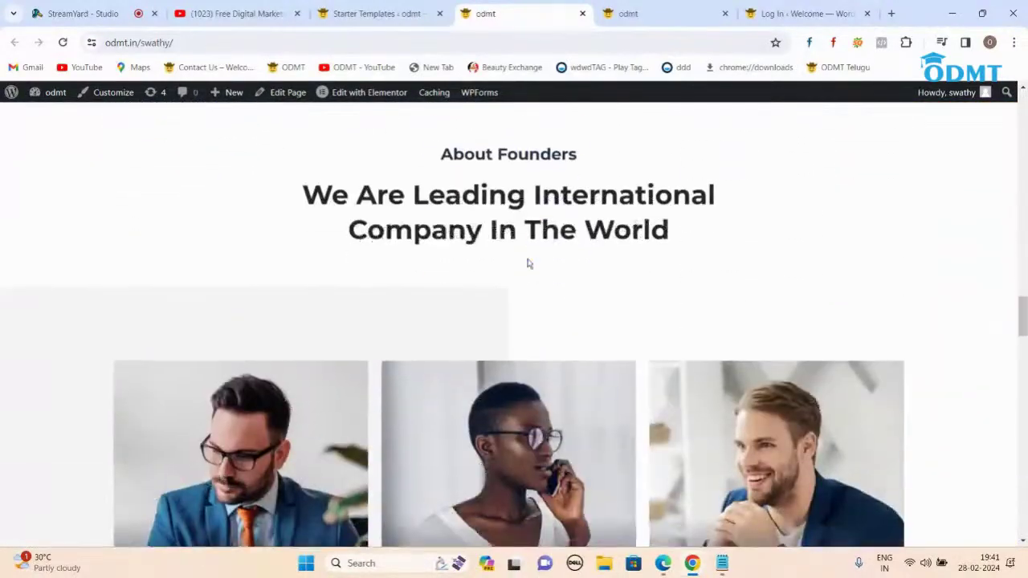
scroll(528, 264, "down", 9)
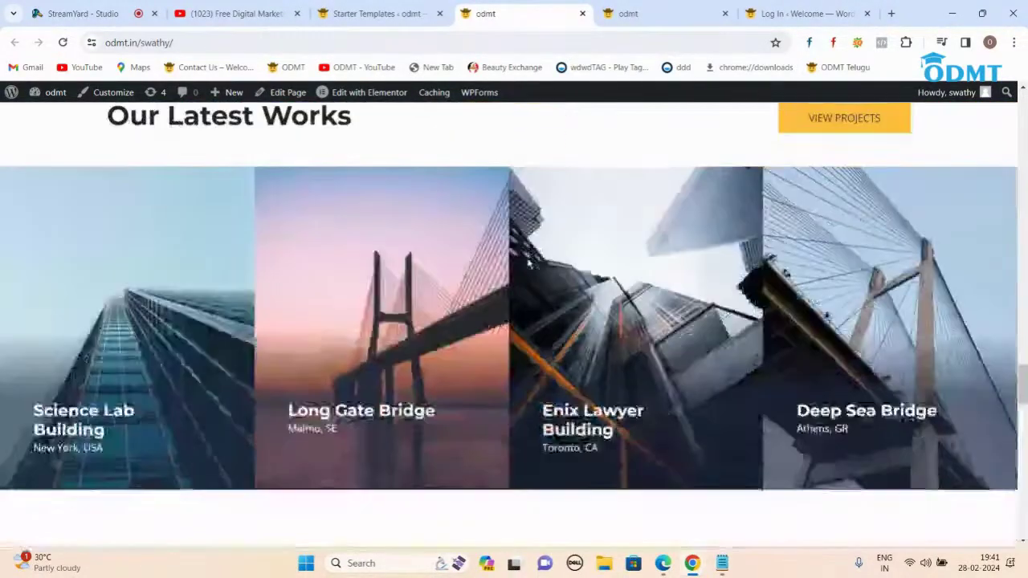
scroll(529, 263, "down", 3)
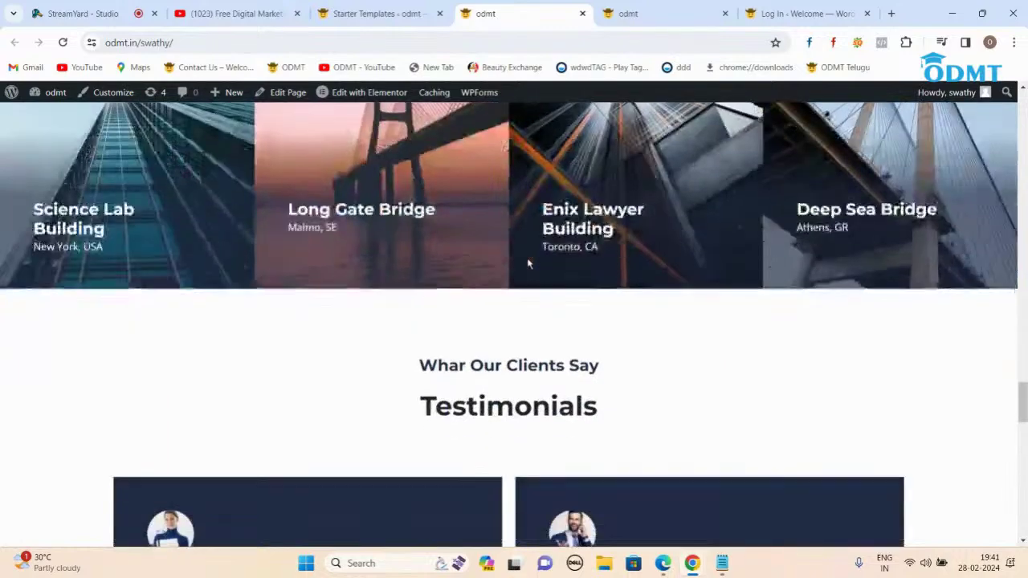
scroll(529, 263, "down", 1)
scroll(528, 263, "down", 5)
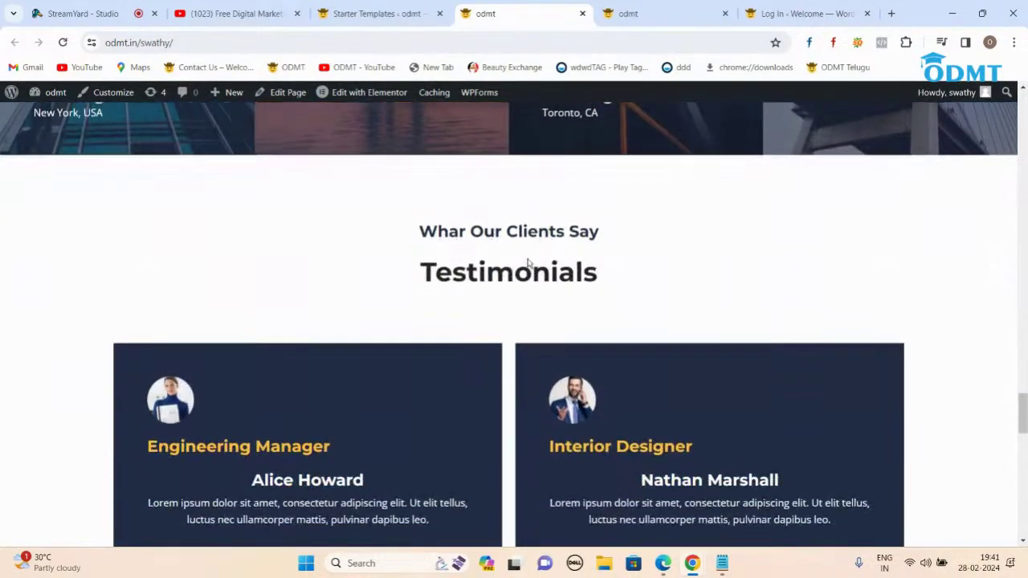
scroll(526, 265, "down", 1)
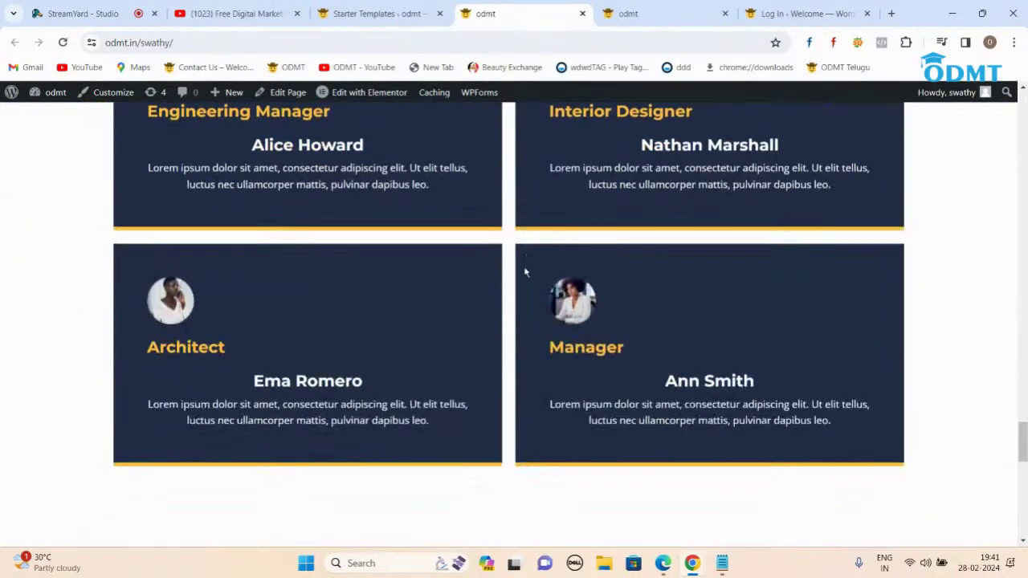
scroll(526, 270, "down", 10)
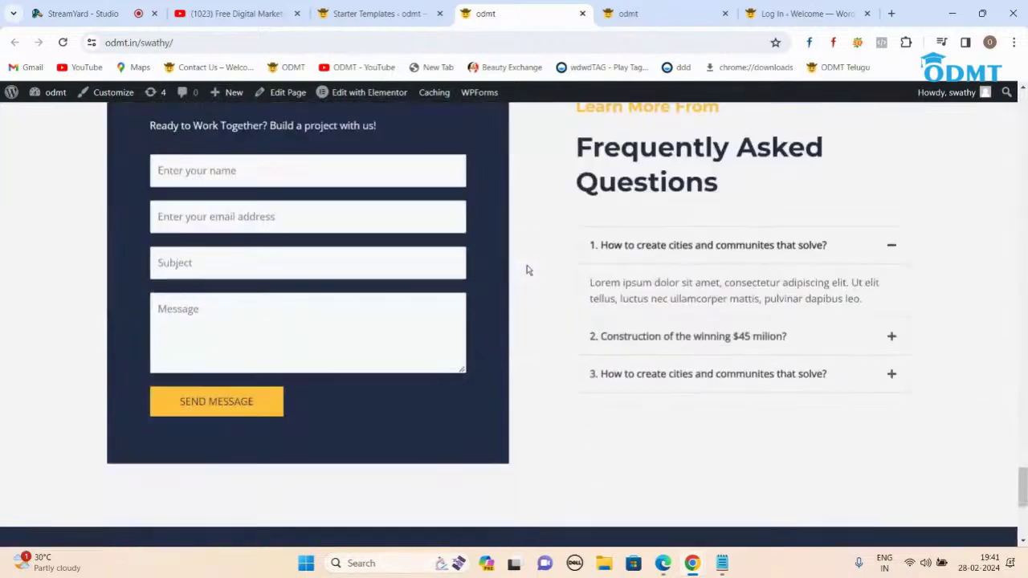
scroll(527, 258, "down", 2)
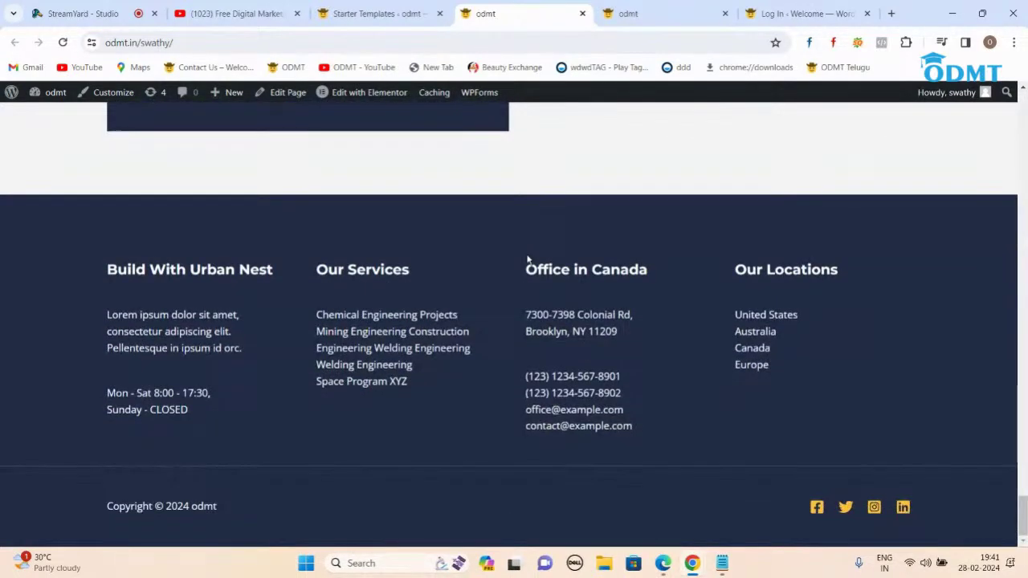
scroll(527, 259, "up", 9)
scroll(527, 260, "up", 9)
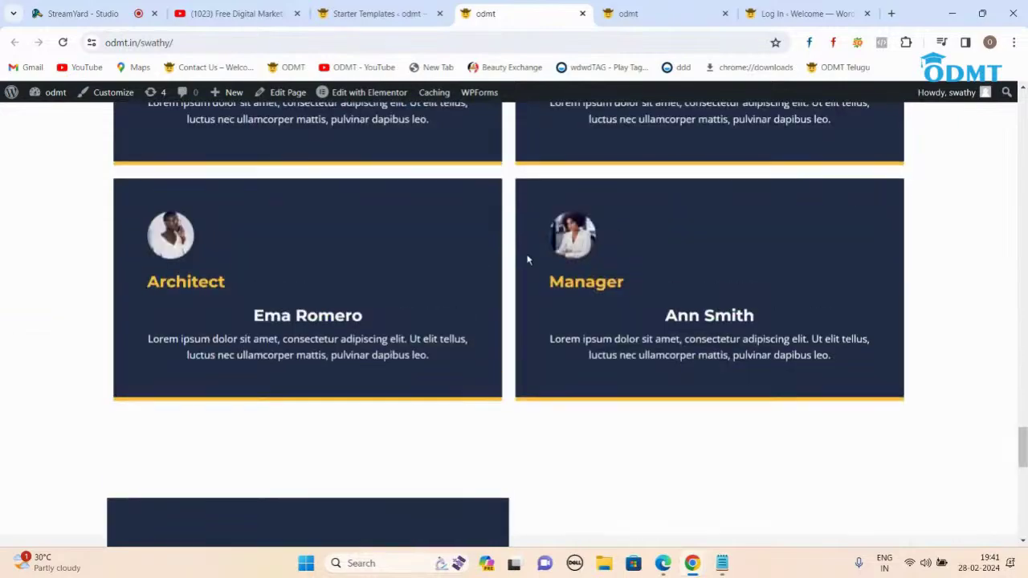
scroll(527, 259, "up", 15)
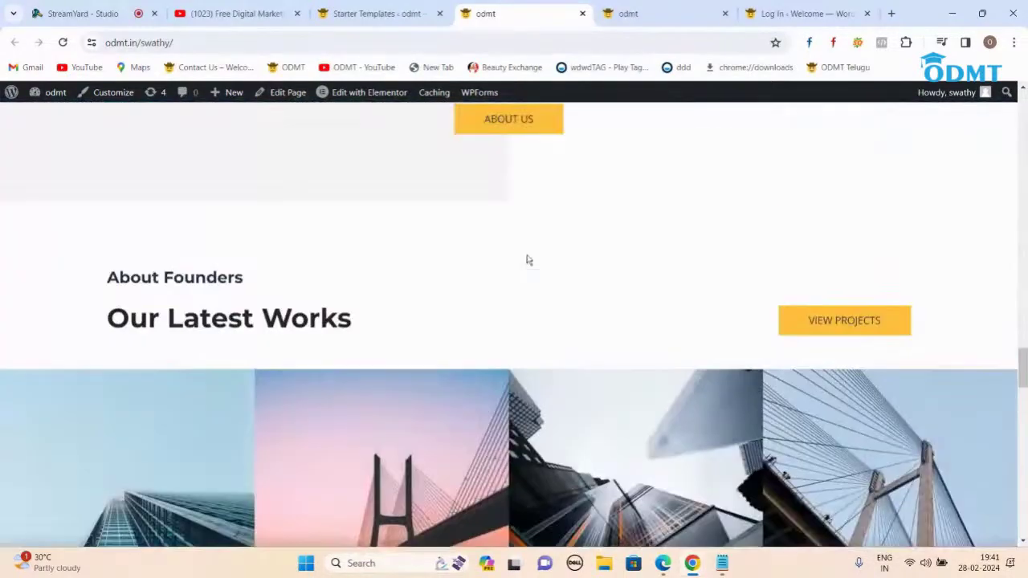
scroll(528, 260, "up", 15)
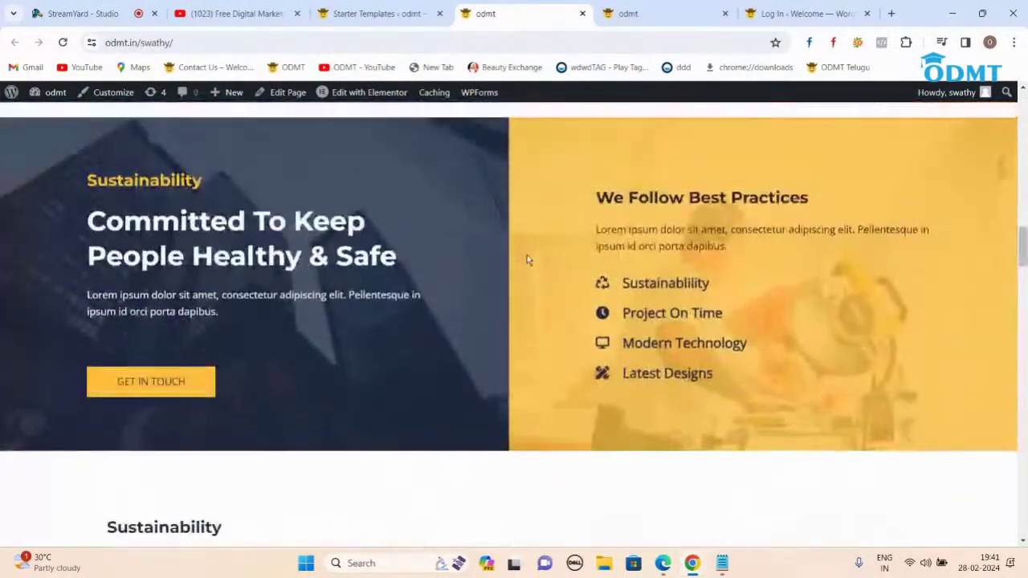
scroll(528, 259, "up", 4)
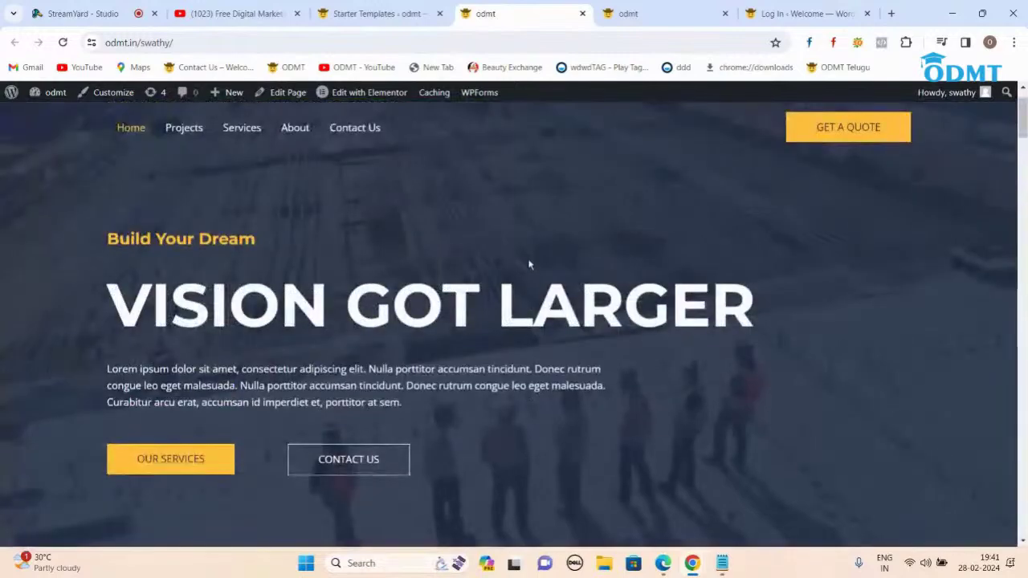
scroll(533, 269, "up", 1)
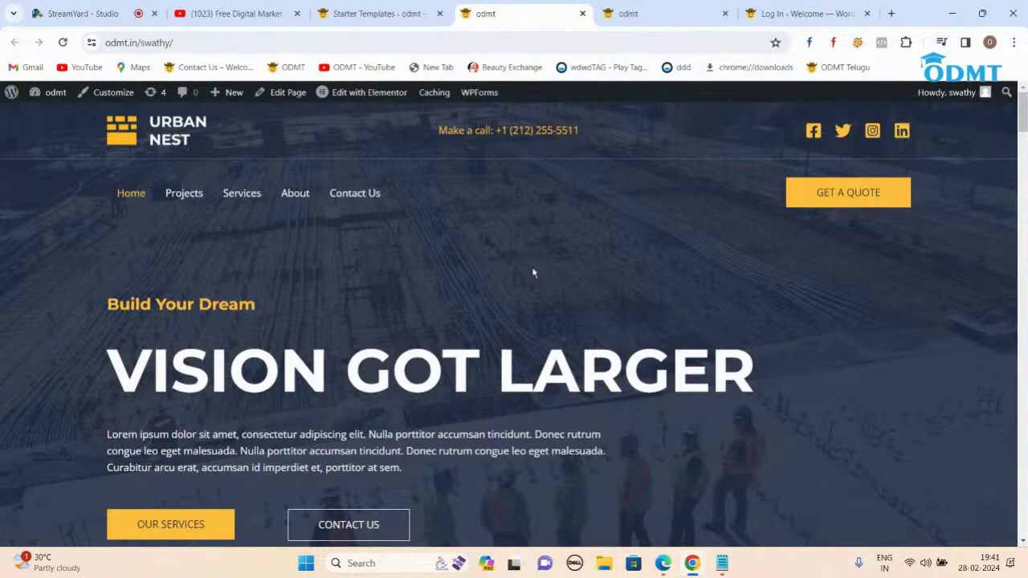
scroll(532, 272, "down", 5)
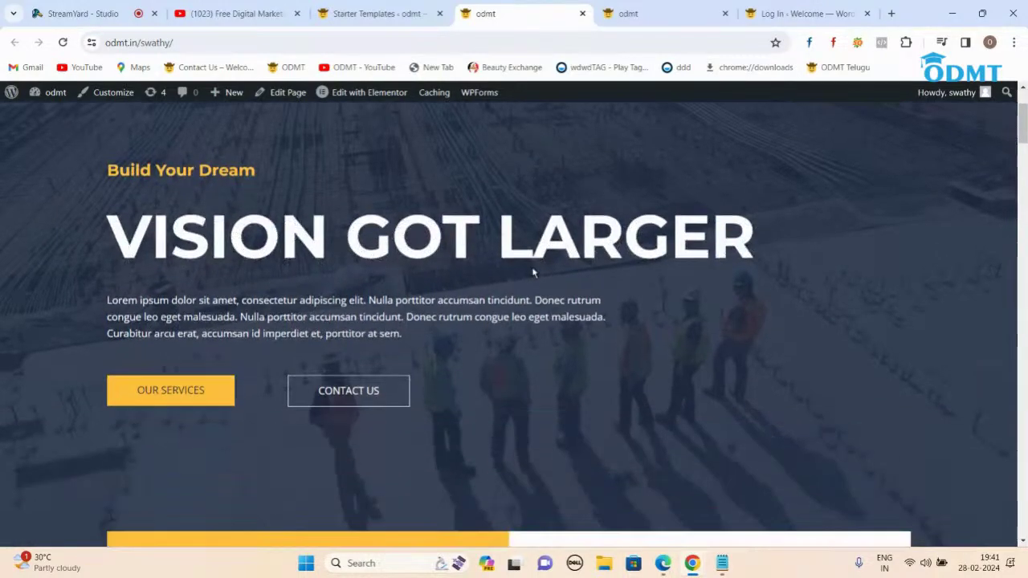
scroll(562, 287, "up", 4)
- Open the home page's source code and examine the HTML behind the Elementor design
right_click(517, 186)
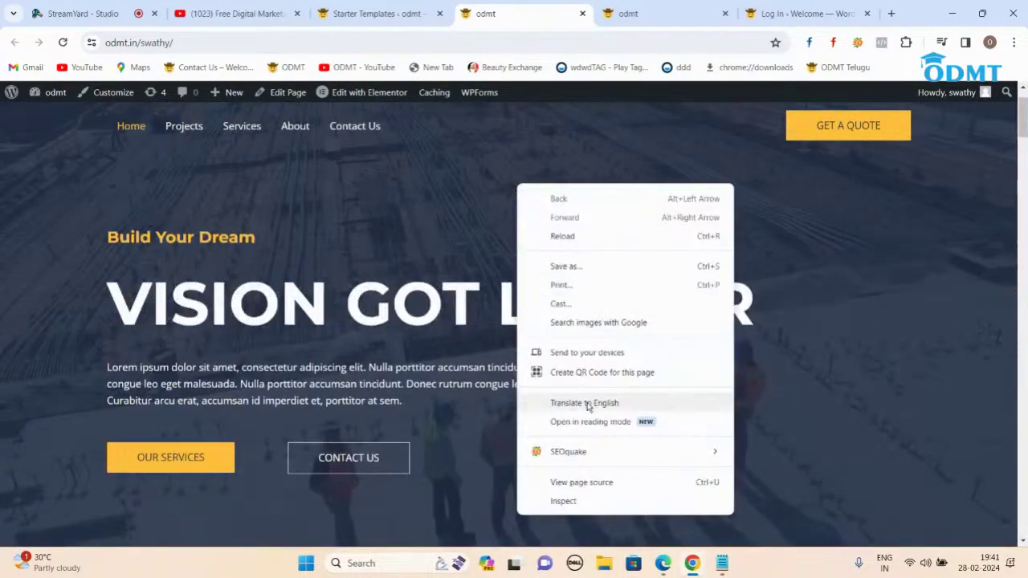
left_click(587, 482)
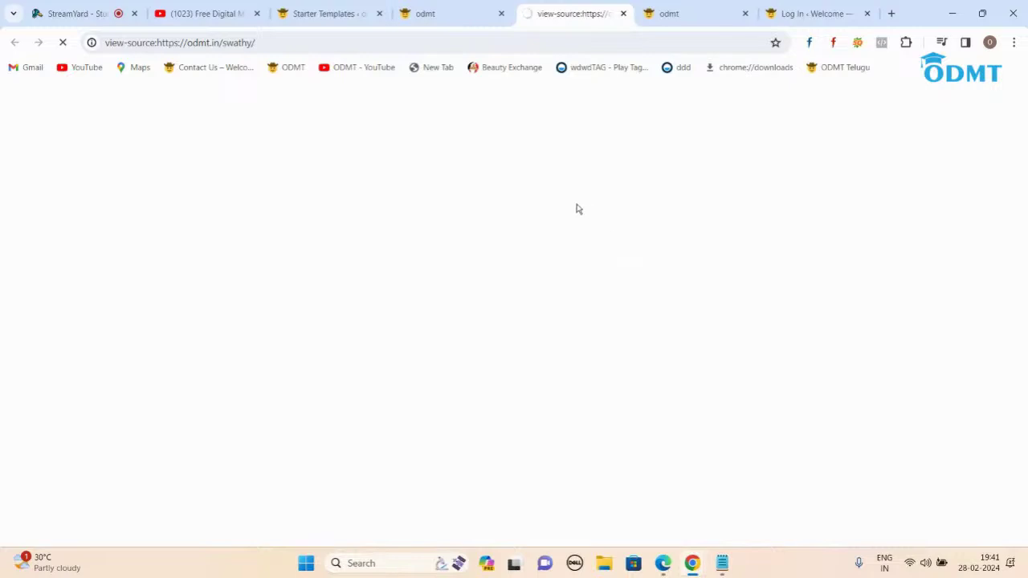
scroll(521, 248, "down", 3)
scroll(521, 248, "down", 10)
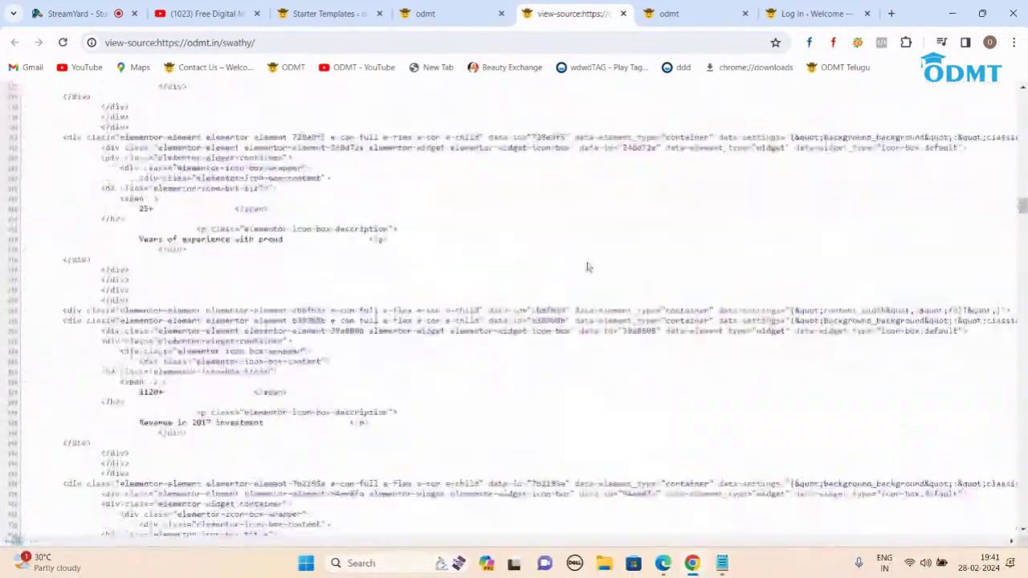
scroll(592, 281, "down", 10)
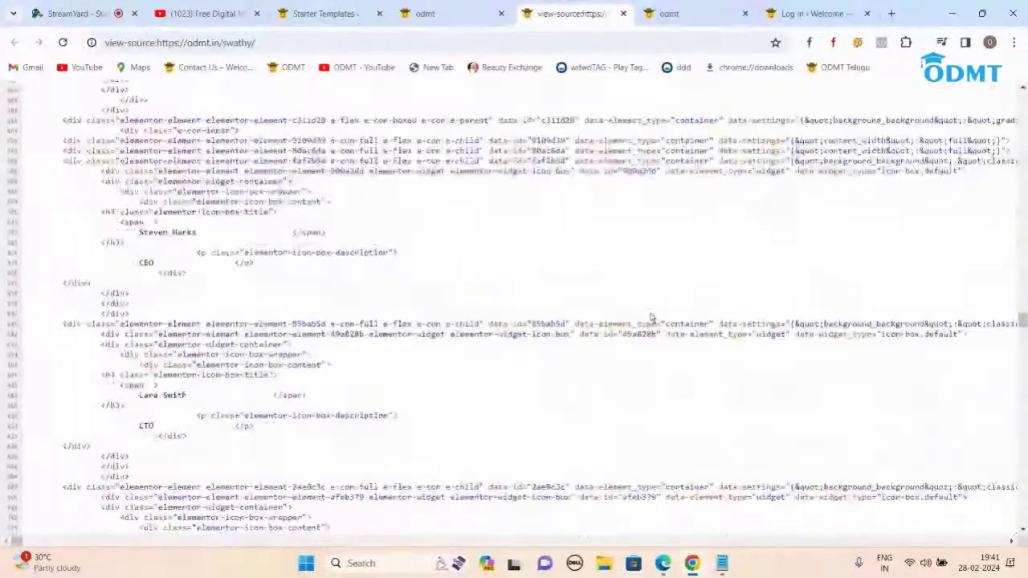
scroll(654, 321, "down", 15)
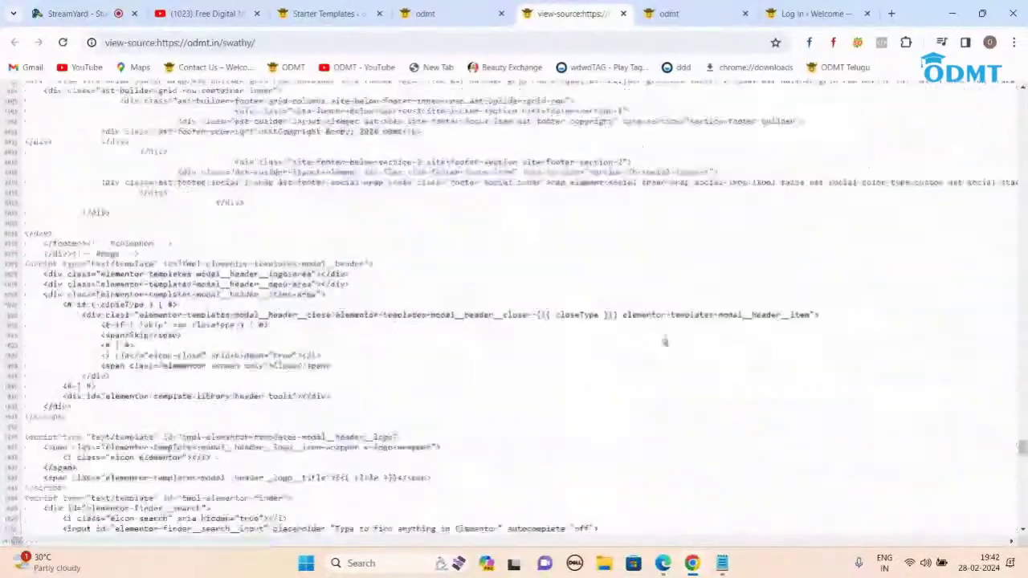
- Close the page source view and return to the live Urban Nest home page
left_click(623, 15)
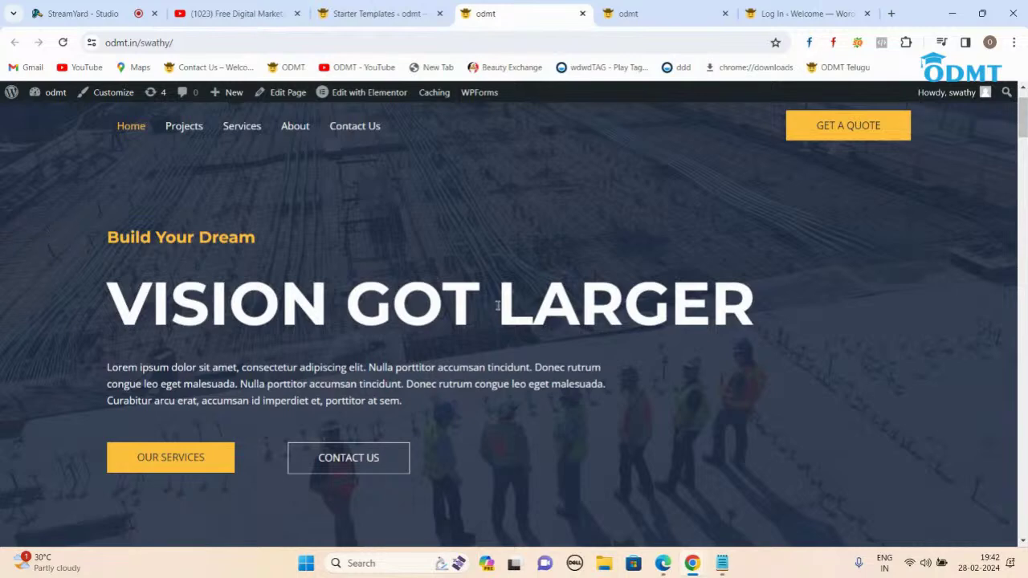
mouse_move(340, 94)
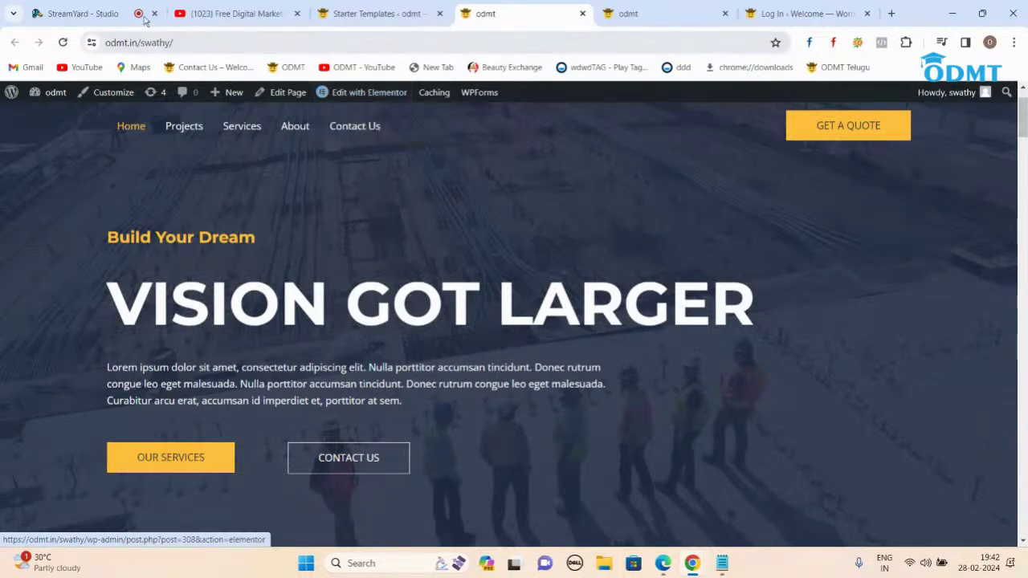
- Switch to the StreamYard studio, add the waiting guest to the stage and apply the Cinema layout
left_click(80, 13)
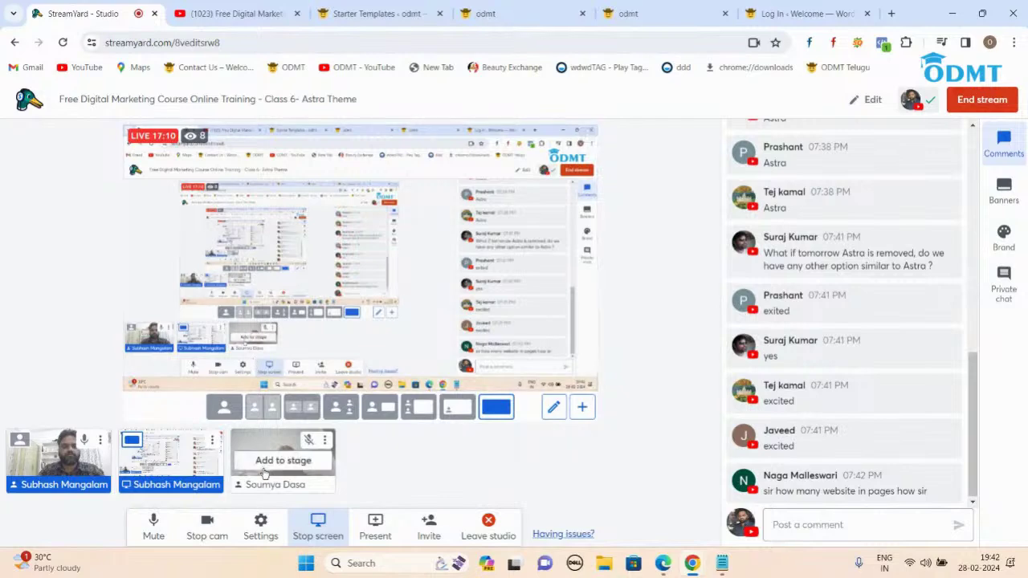
left_click(265, 461)
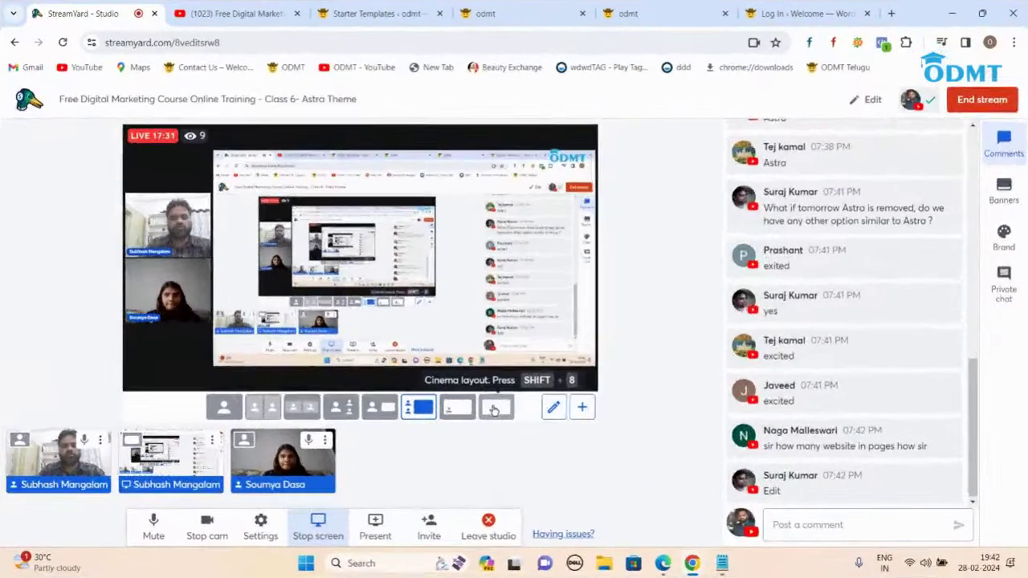
left_click(592, 386)
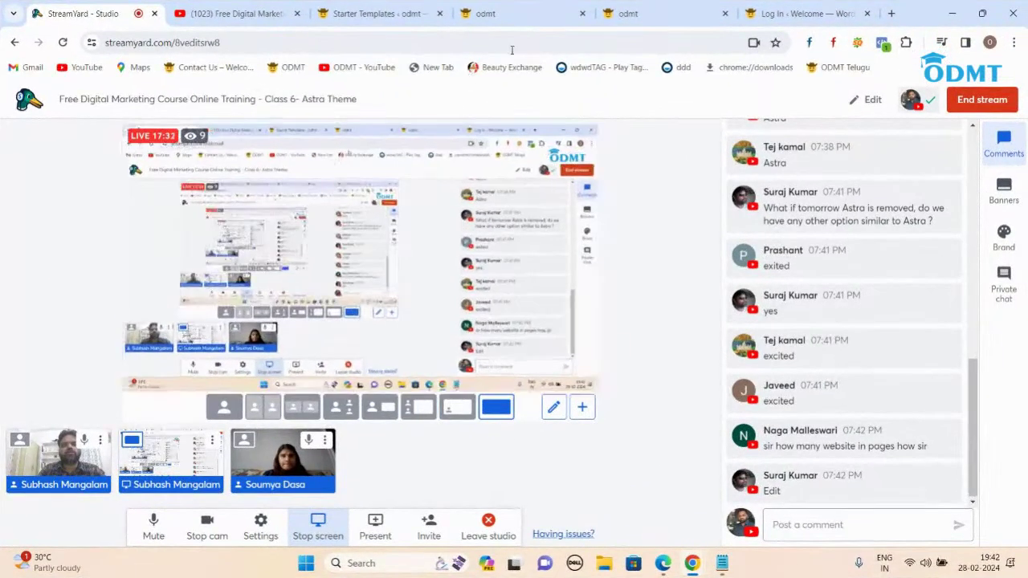
- Return to the odmt.in/swathy home page and open it for editing with Elementor
left_click(634, 13)
left_click(509, 12)
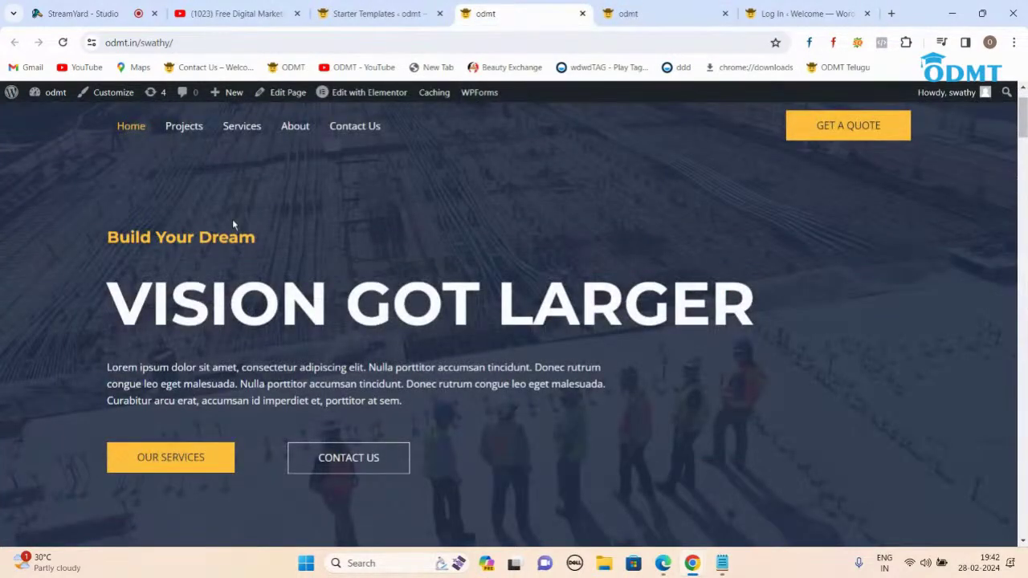
mouse_move(375, 98)
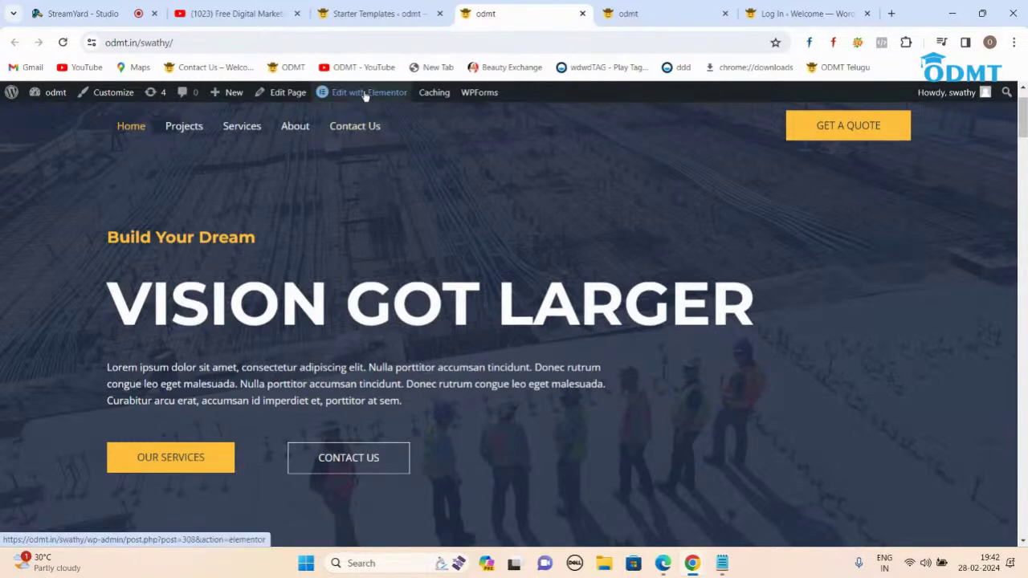
left_click(365, 95)
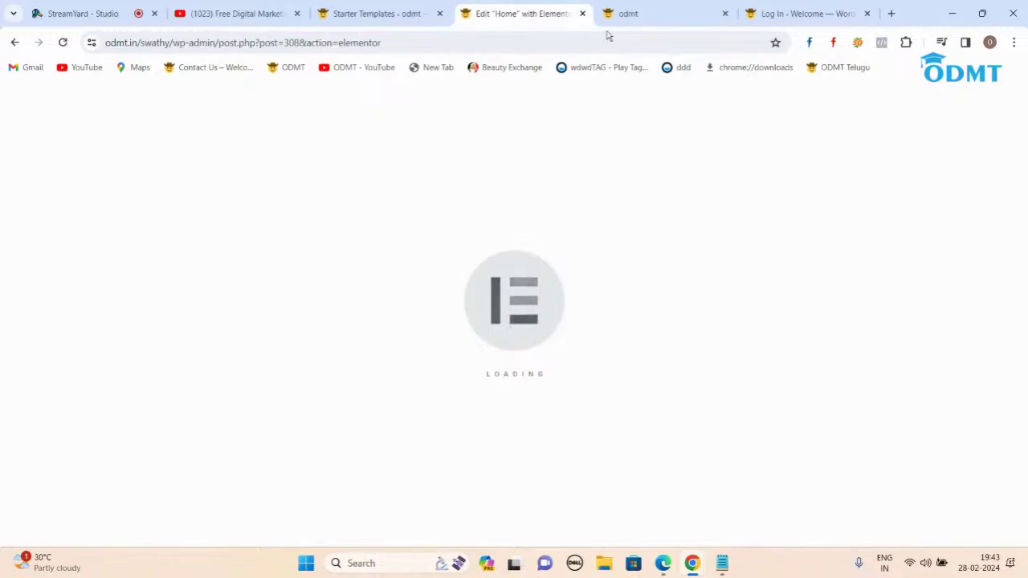
- Reload the second copy of the home page and review its hero and company statistics sections
left_click(643, 16)
left_click(63, 42)
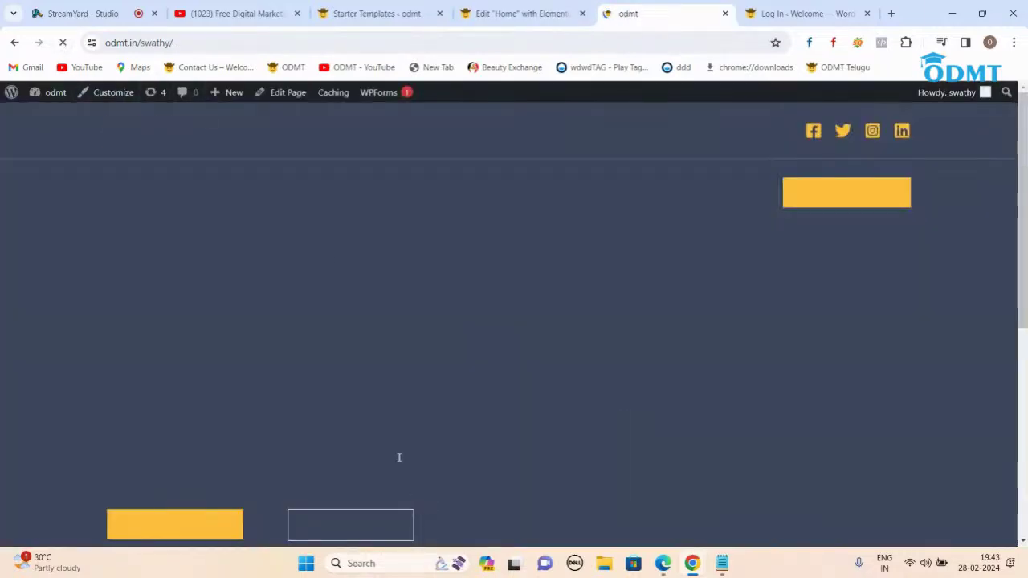
scroll(350, 350, "down", 12)
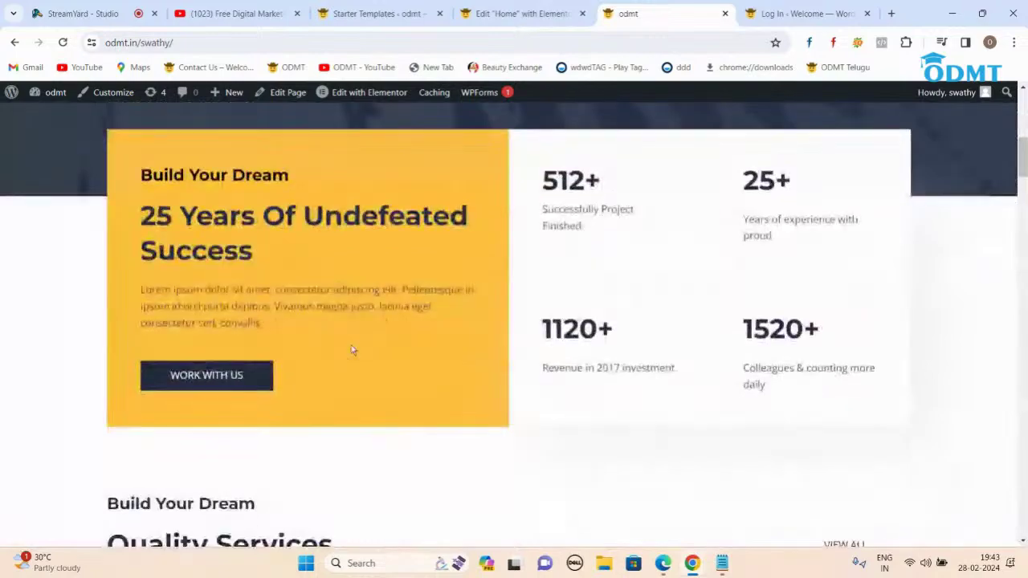
scroll(353, 351, "up", 5)
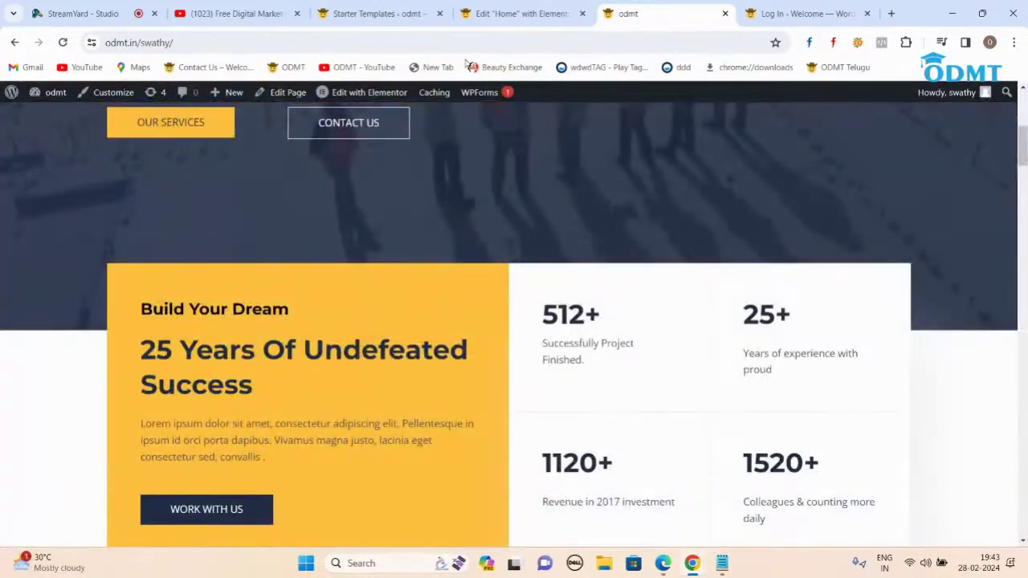
- Go back to the home page's Elementor editor and reduce the browser zoom to 80% to fit the Elementor AI notification
left_click(506, 13)
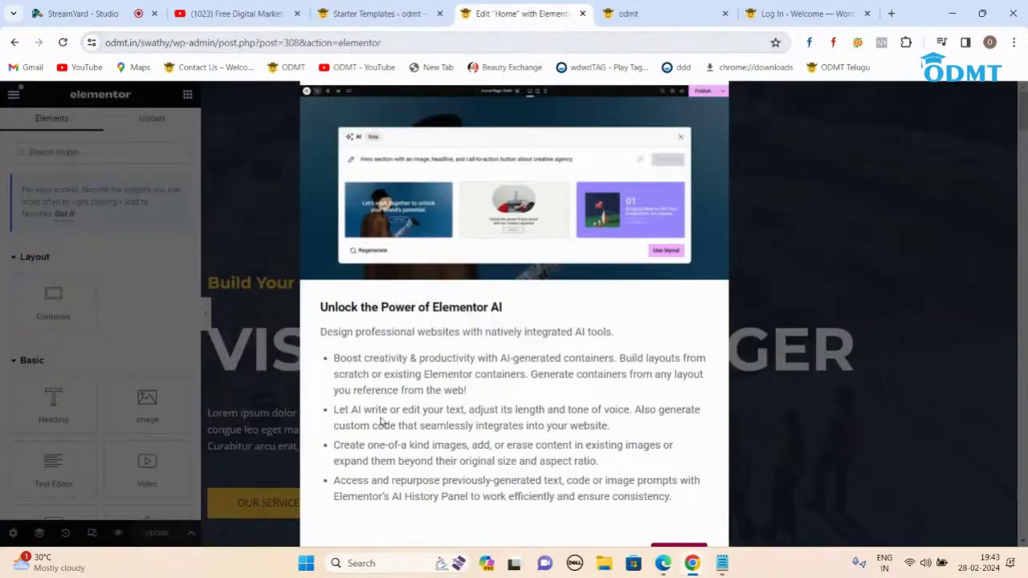
key("ctrl+minus")
key("ctrl+minus")
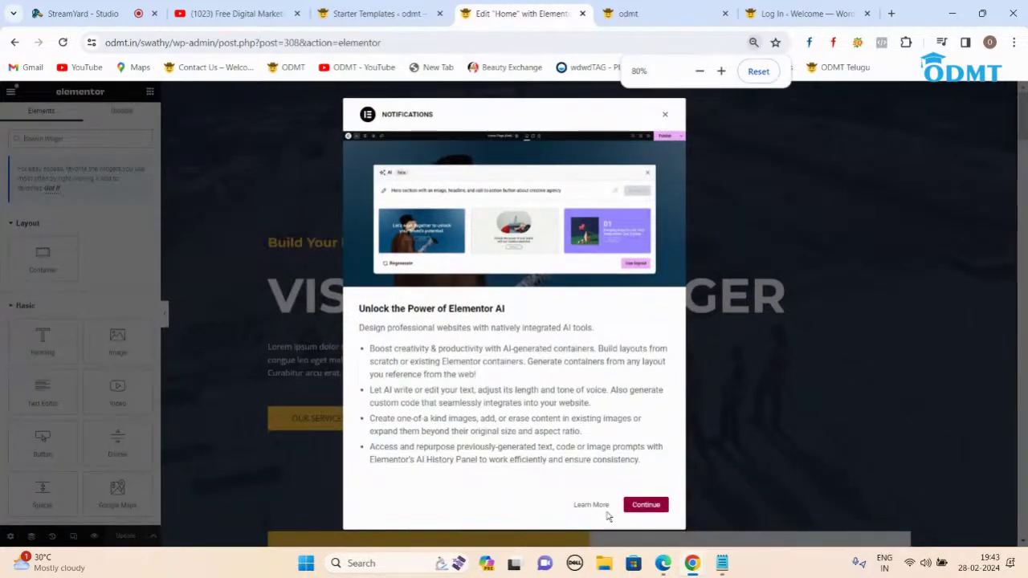
- Dismiss the Elementor AI notification and restore the page zoom to 100%
left_click(666, 116)
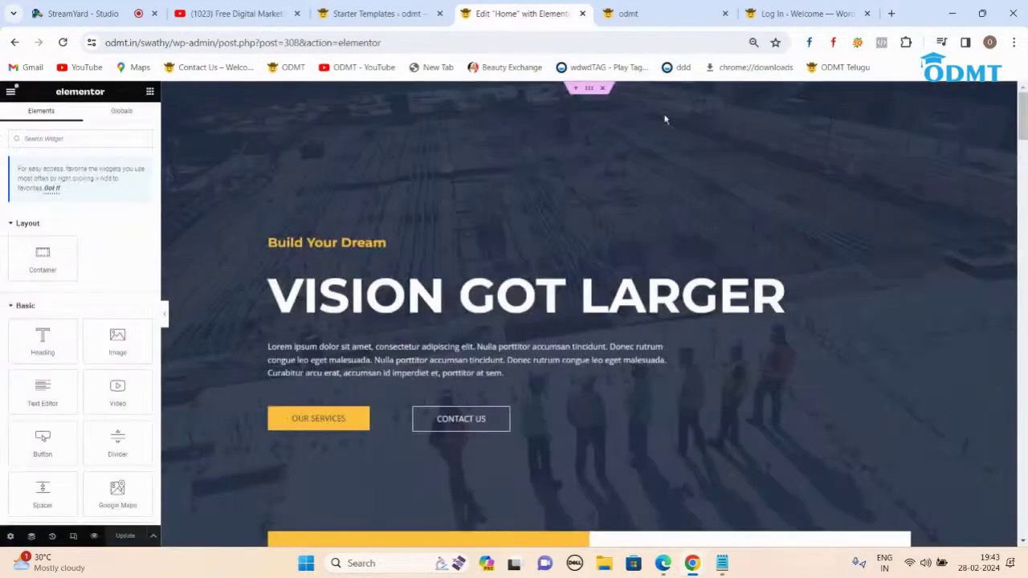
key("ctrl+plus")
key("ctrl+plus")
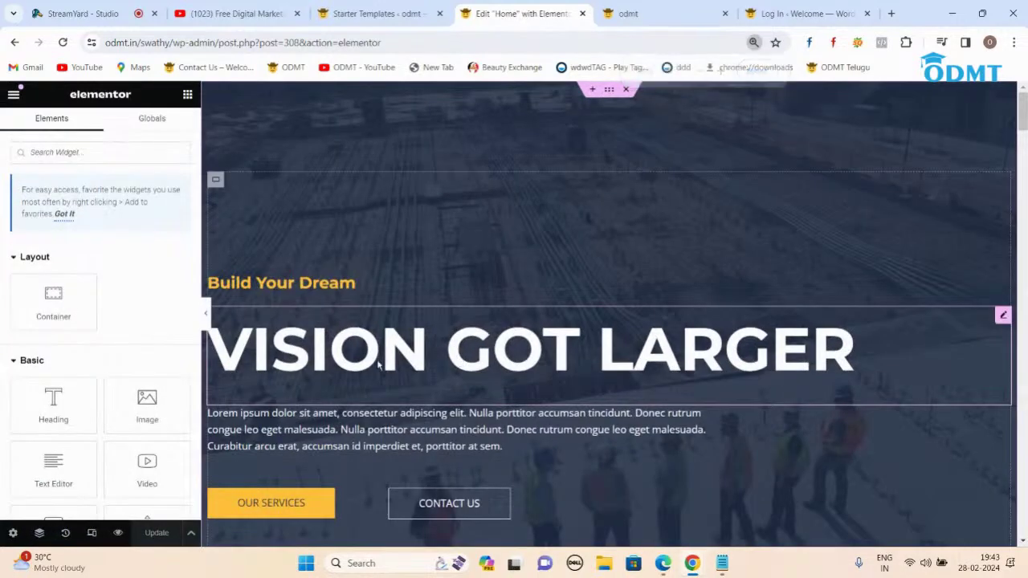
- Replace the hero heading "Vision Got Larger" with "Digital Marketing"
left_click(843, 359)
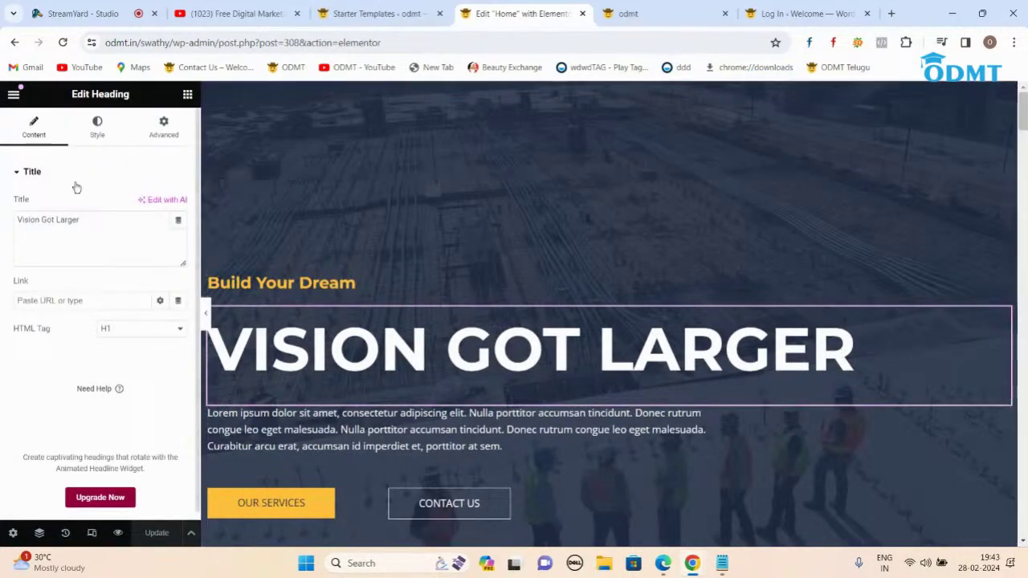
left_click_drag(88, 220, 10, 215)
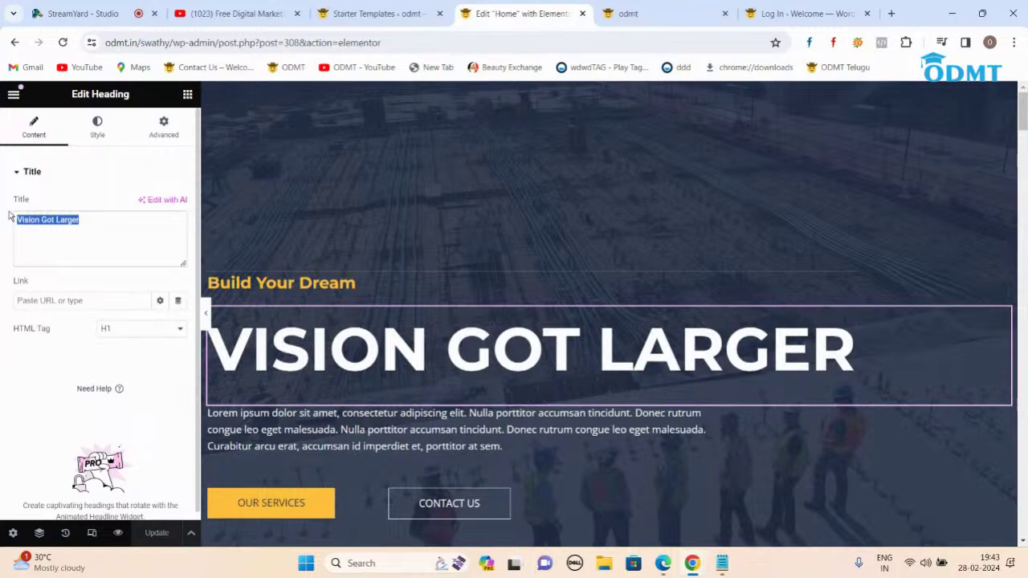
type("Digital Ma")
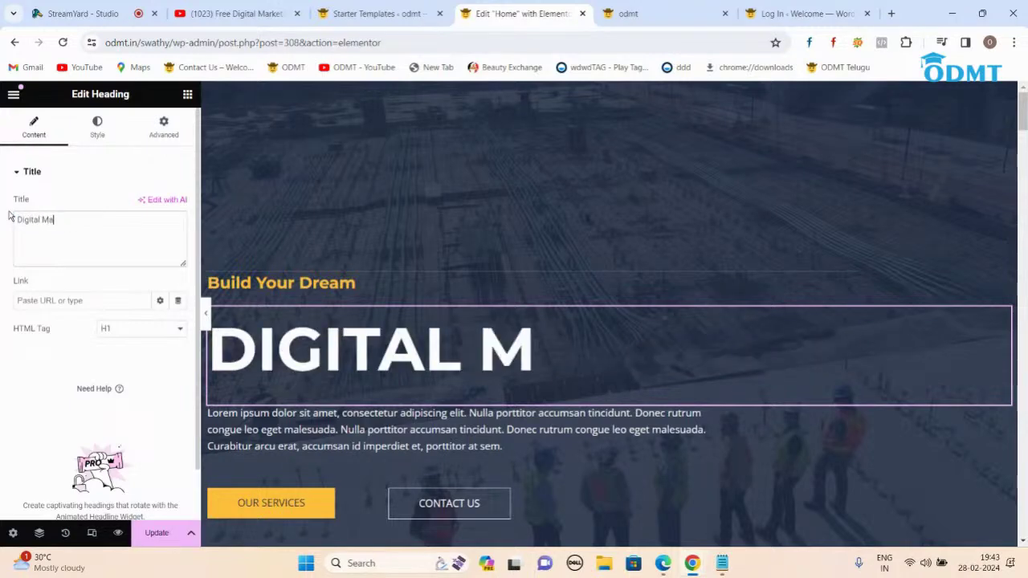
type("rketing")
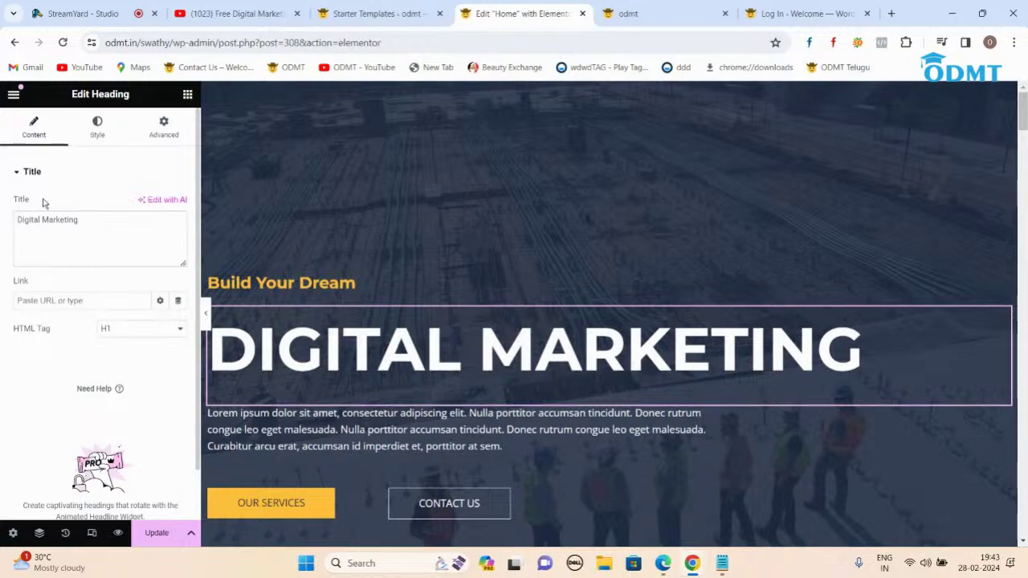
- Replace the Land Minning service image with the uploaded photo IMG_20240110_161333_705 (1).jpg from the Downloads folder
scroll(584, 385, "down", 6)
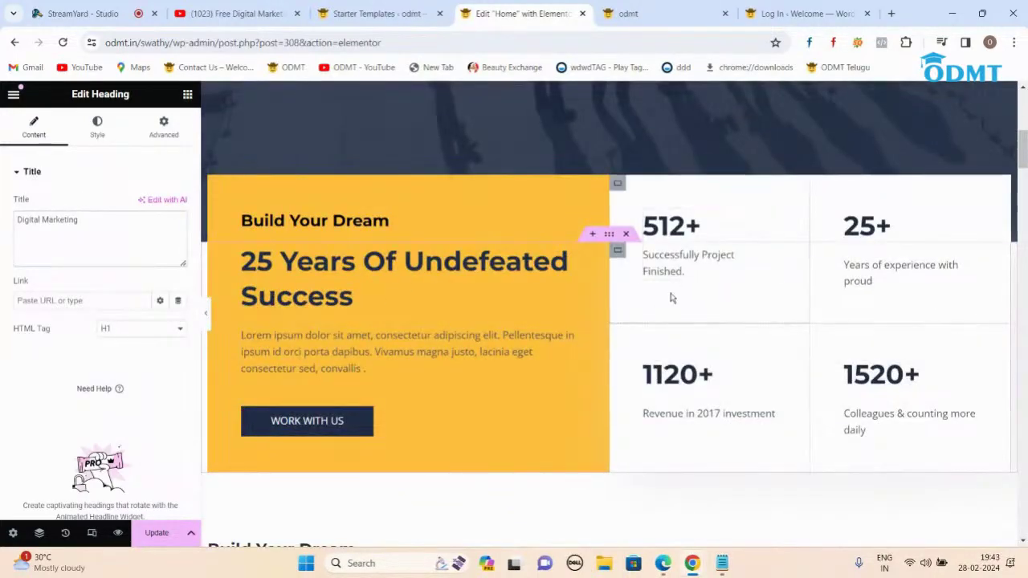
scroll(677, 356, "down", 6)
left_click(327, 271)
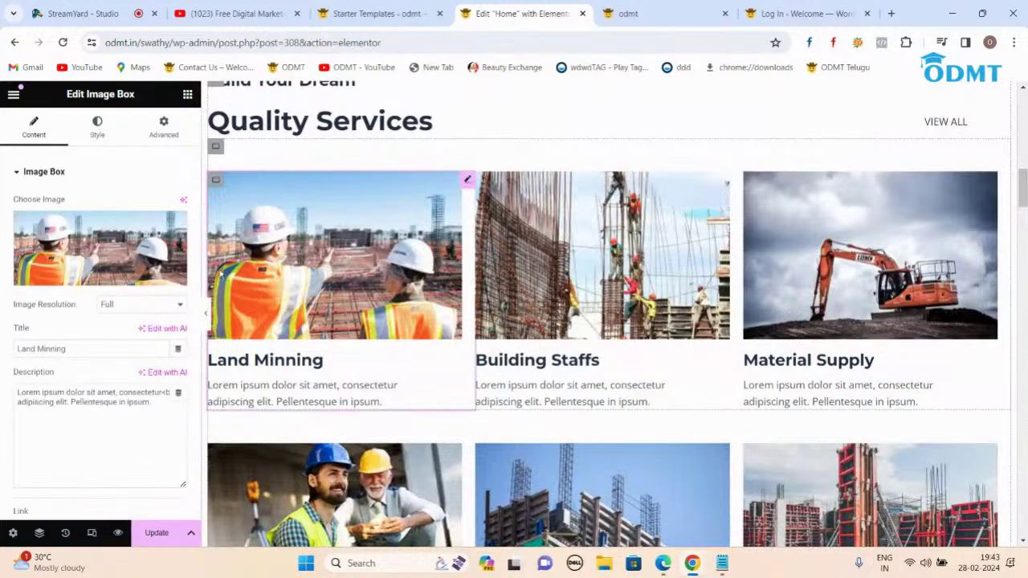
left_click(91, 277)
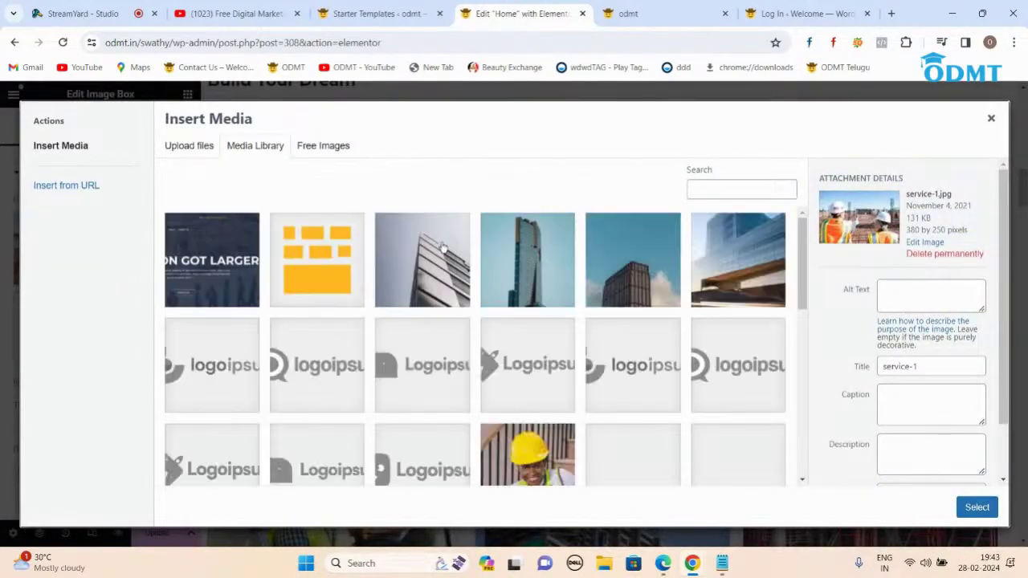
scroll(488, 335, "down", 5)
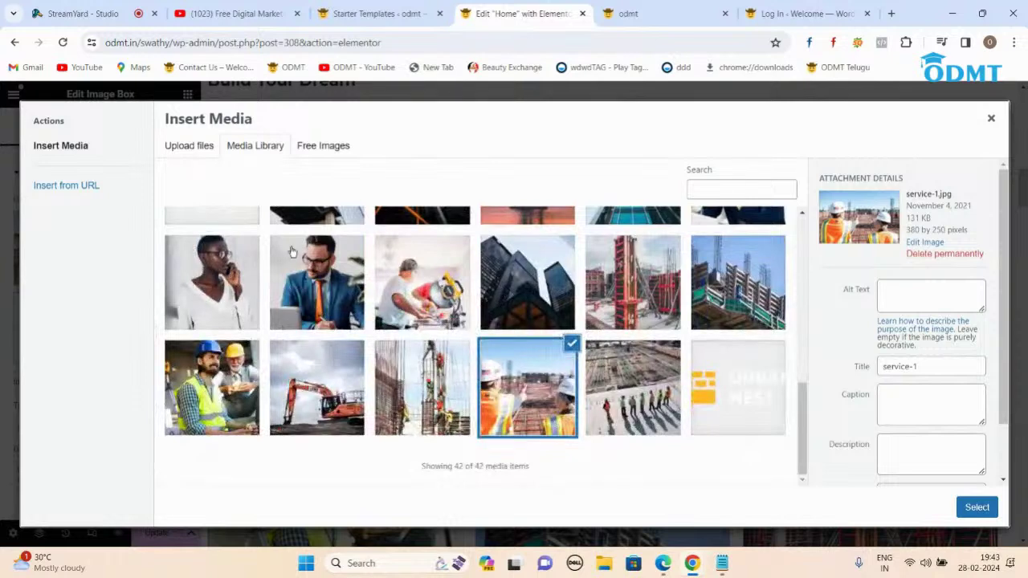
left_click(170, 149)
left_click(580, 323)
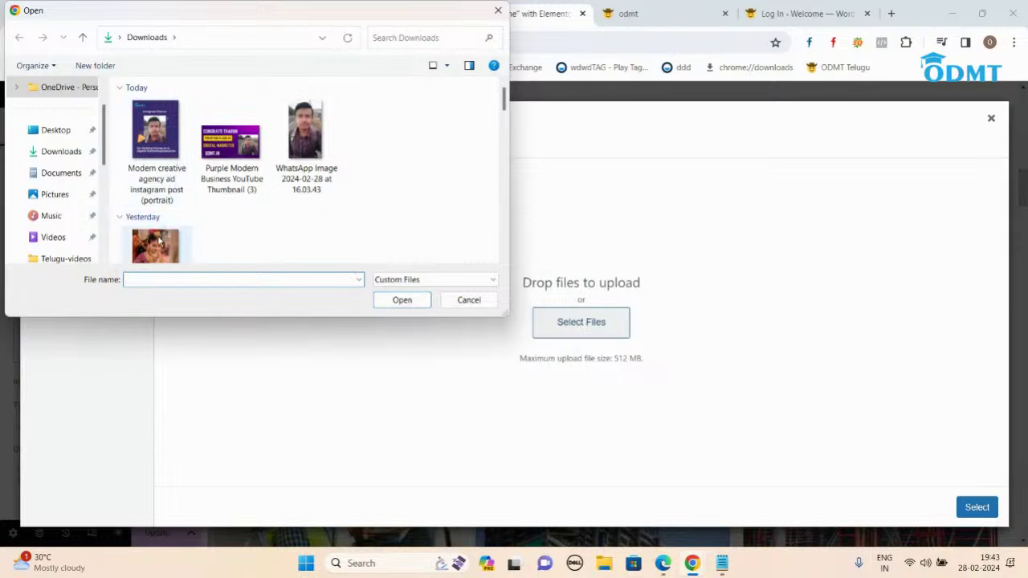
double_click(172, 165)
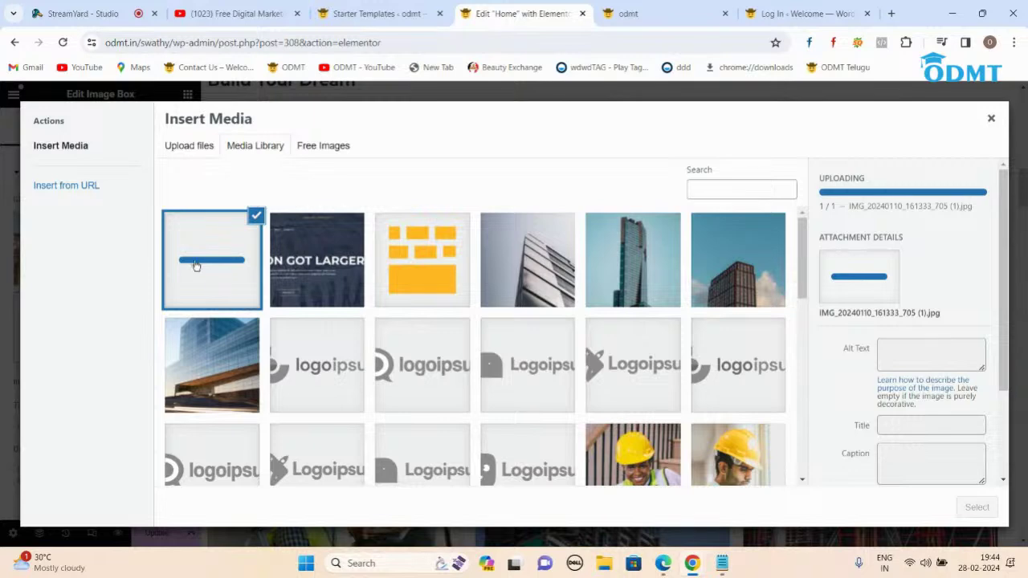
left_click(974, 506)
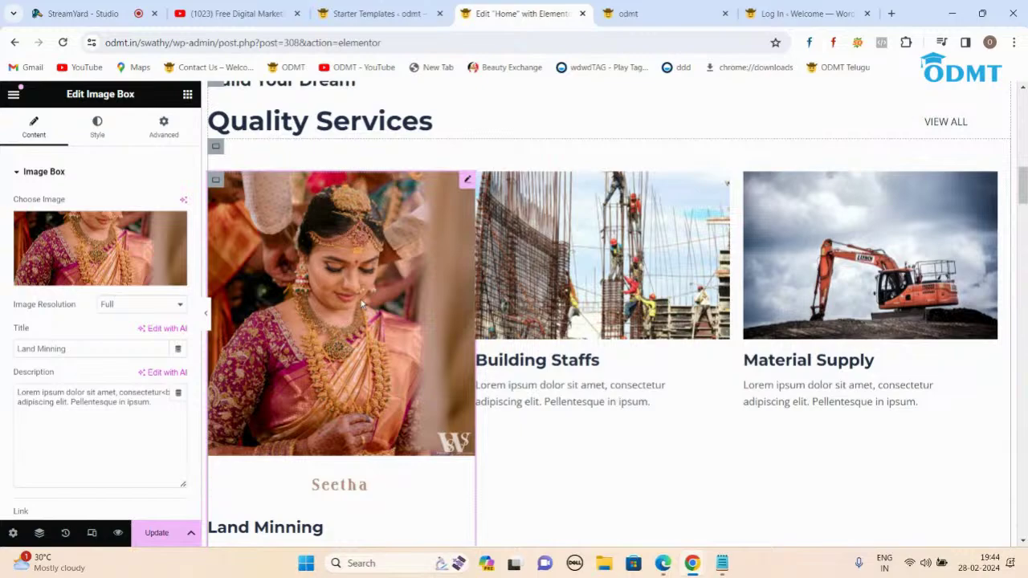
- Review the remaining home page sections, including the team cards, quote form, FAQ and office locations, and return to the hero
scroll(646, 386, "down", 10)
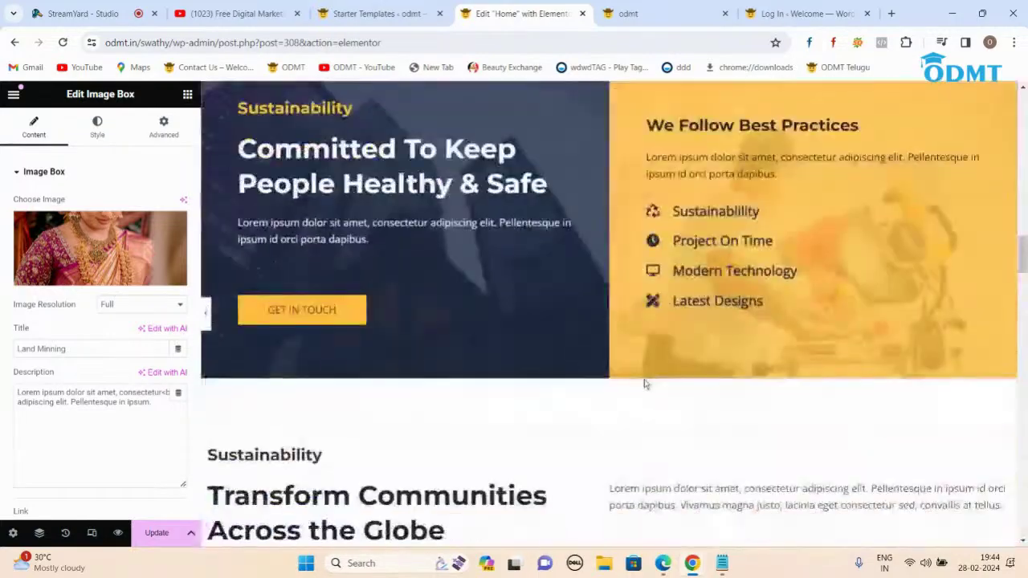
scroll(643, 384, "down", 12)
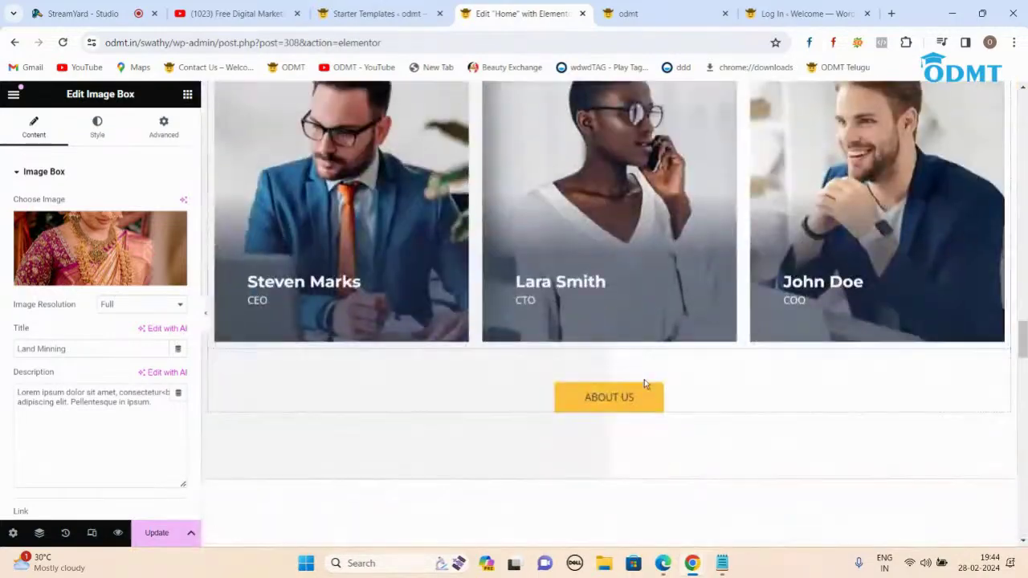
scroll(634, 298, "up", 3)
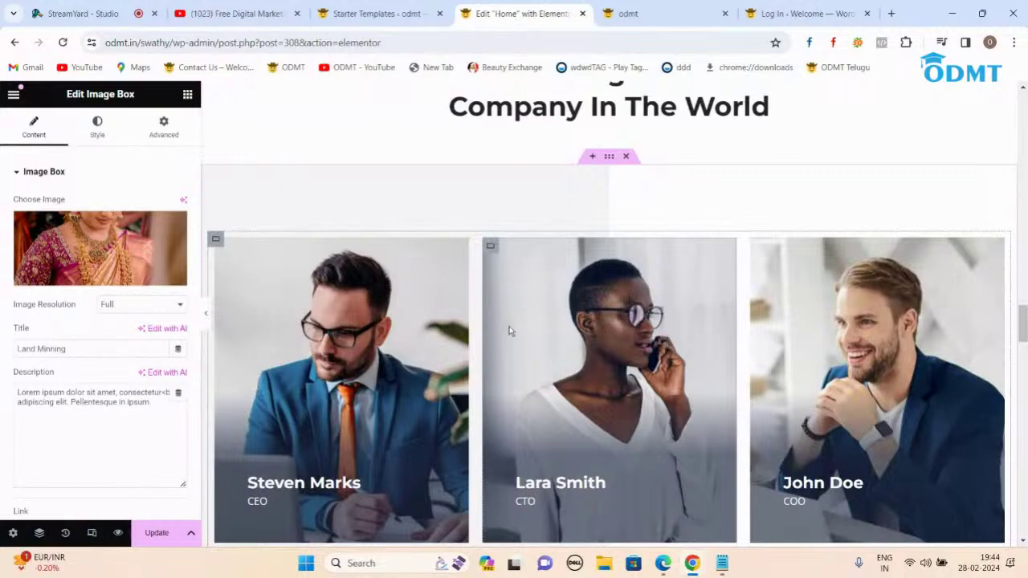
scroll(464, 337, "down", 2)
scroll(464, 337, "up", 2)
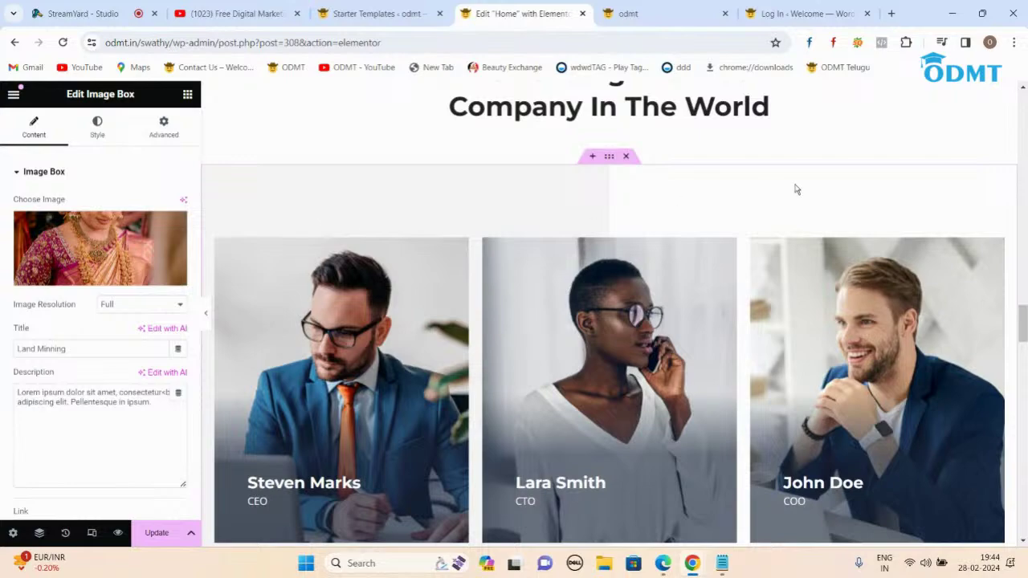
scroll(535, 332, "down", 1)
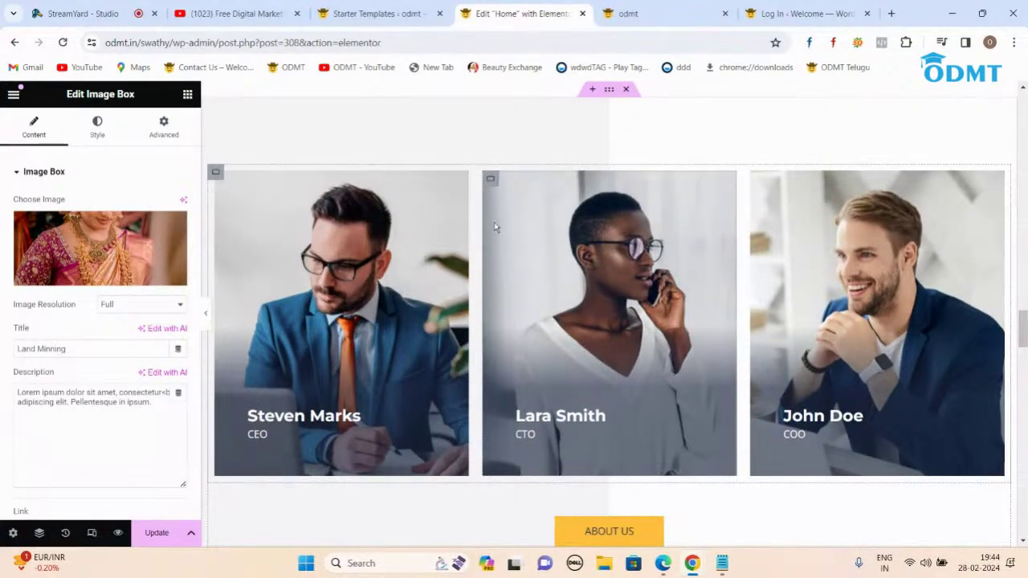
scroll(523, 298, "down", 15)
scroll(529, 302, "down", 15)
scroll(528, 321, "up", 15)
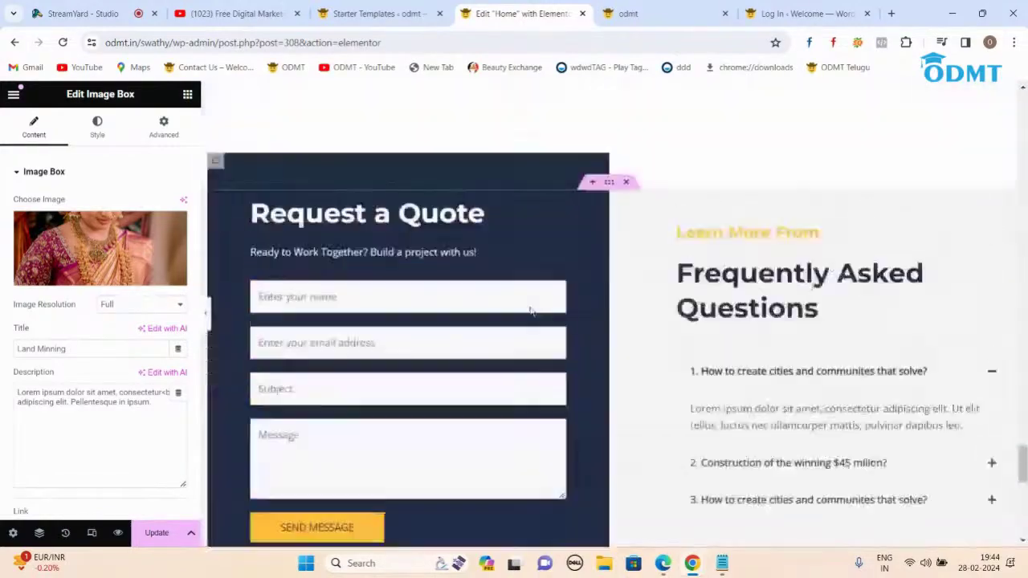
scroll(526, 343, "up", 15)
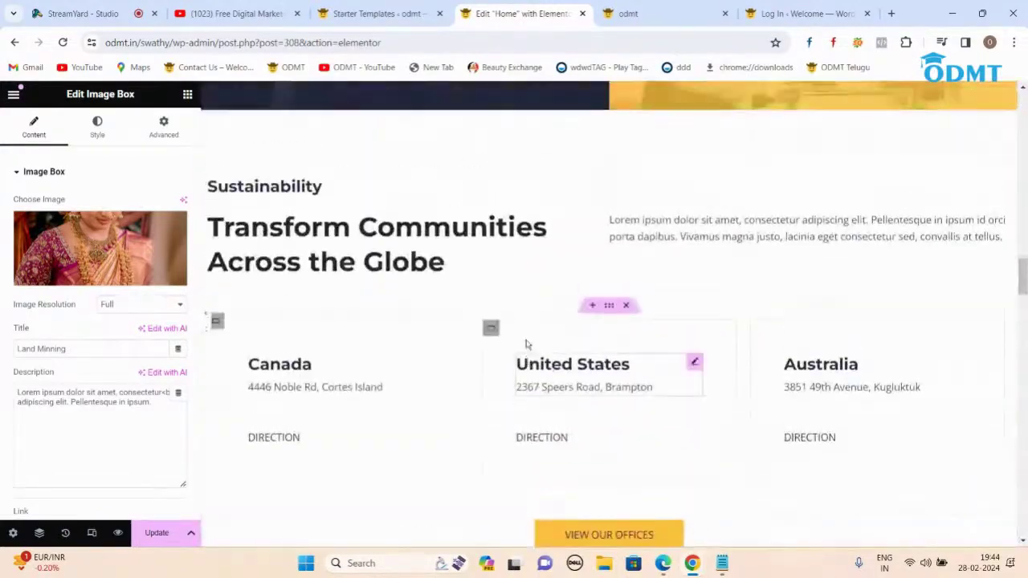
scroll(526, 343, "up", 5)
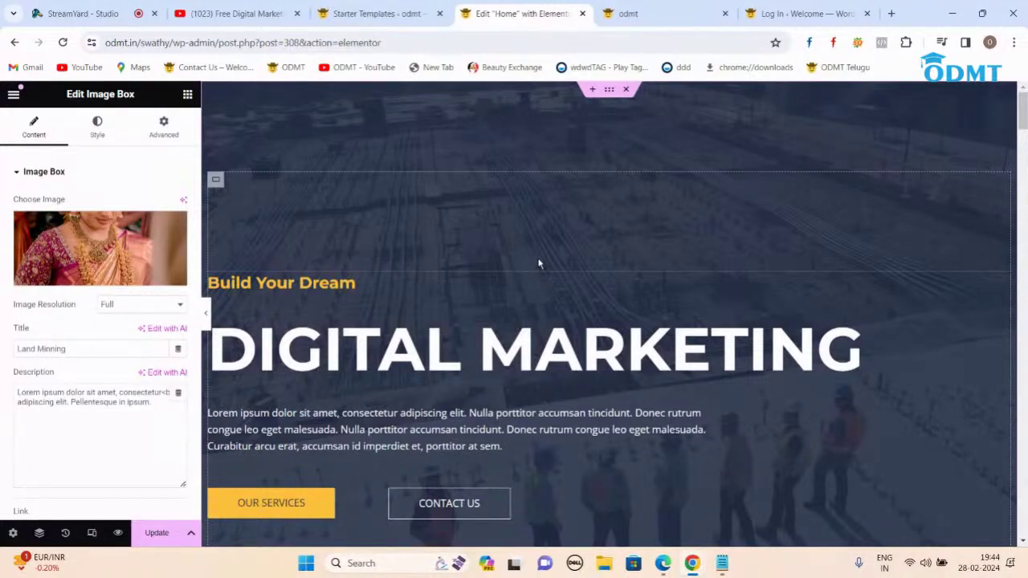
- Check the website-building topic list in Notepad and return to the Elementor page
left_click(722, 563)
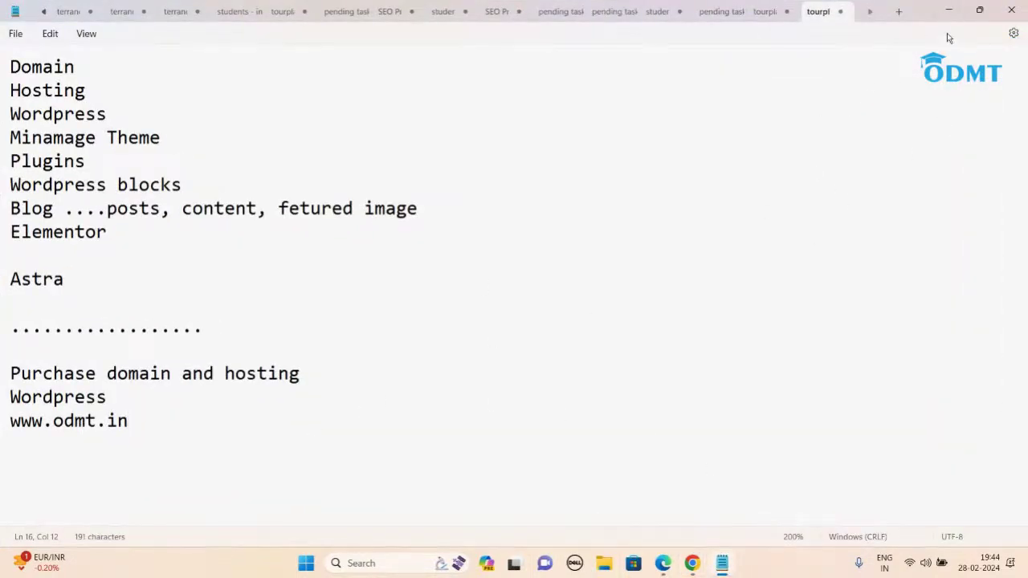
left_click(949, 13)
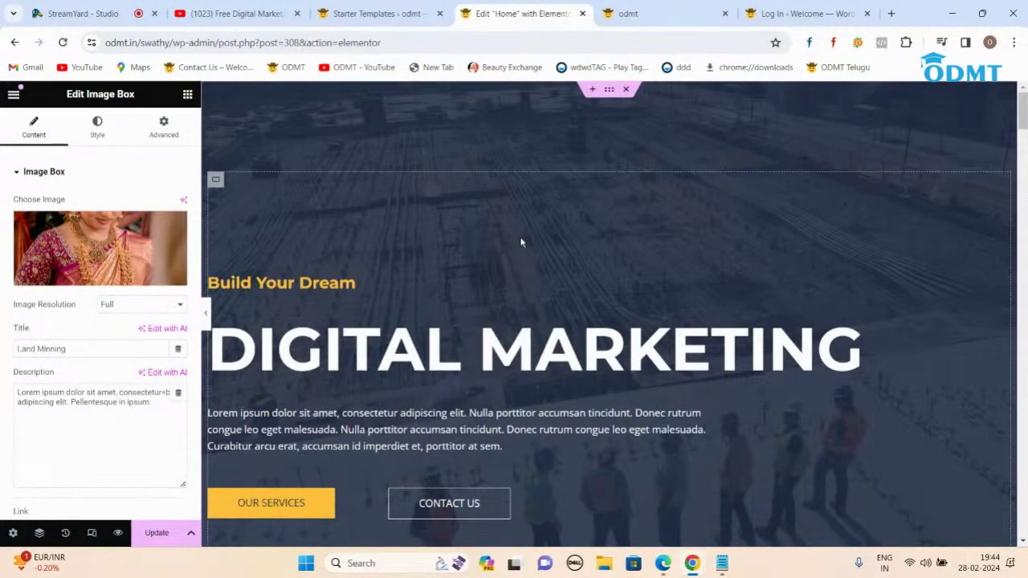
- Exit the Elementor editor, postponing the exit destination choice, and go back to the WordPress Pages list
left_click(13, 96)
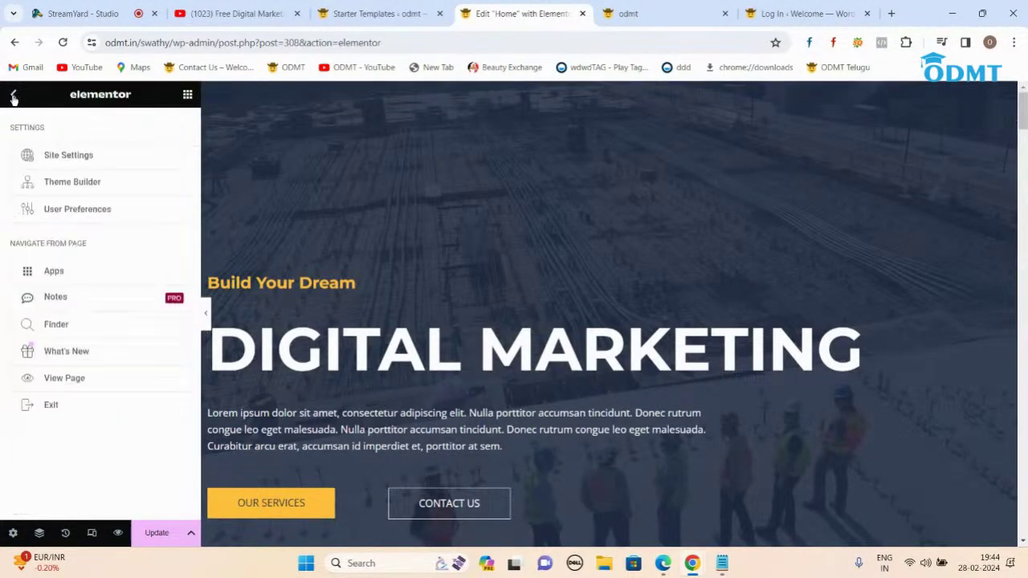
left_click(47, 406)
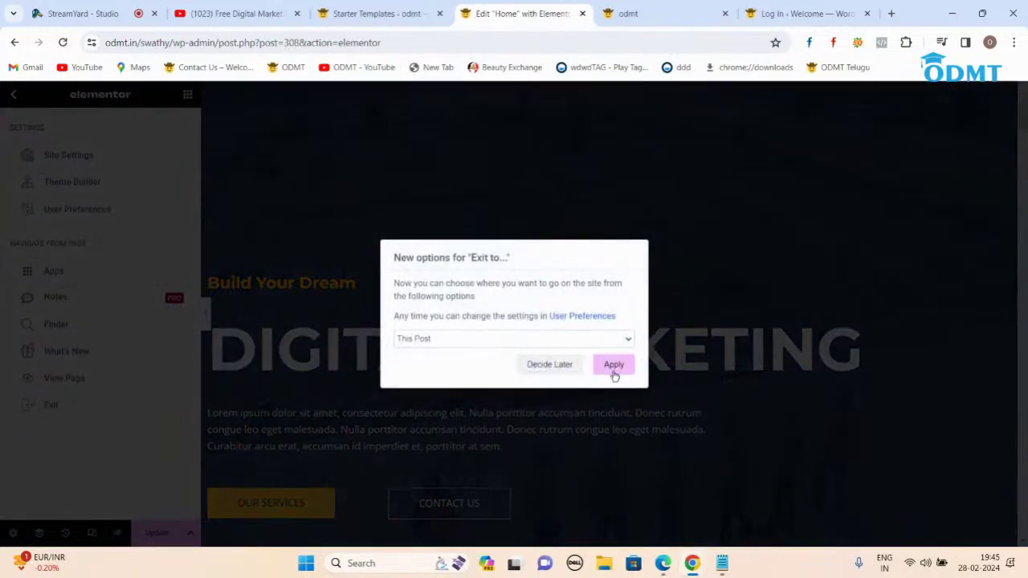
left_click(548, 367)
left_click(571, 127)
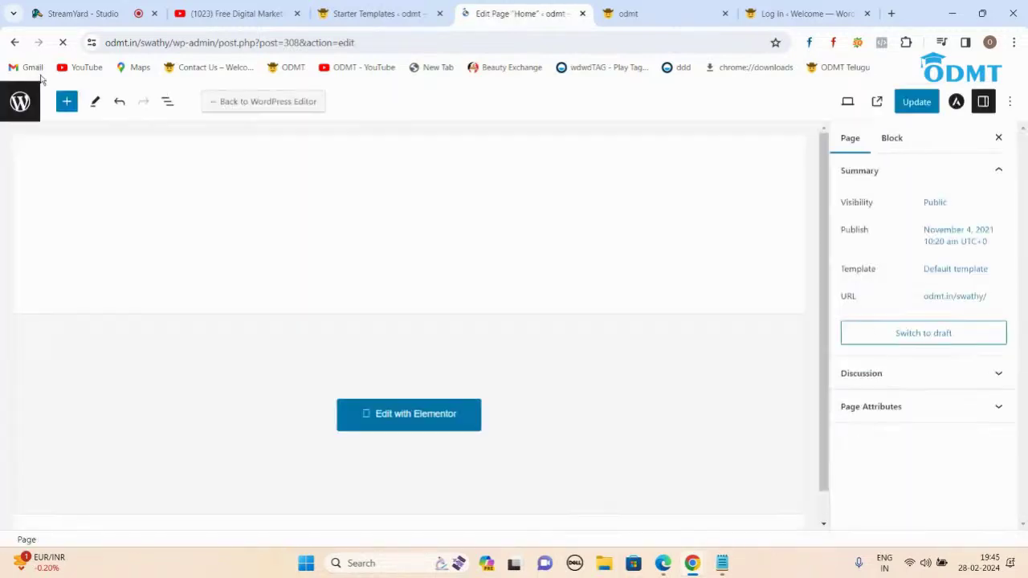
left_click(19, 109)
left_click(573, 130)
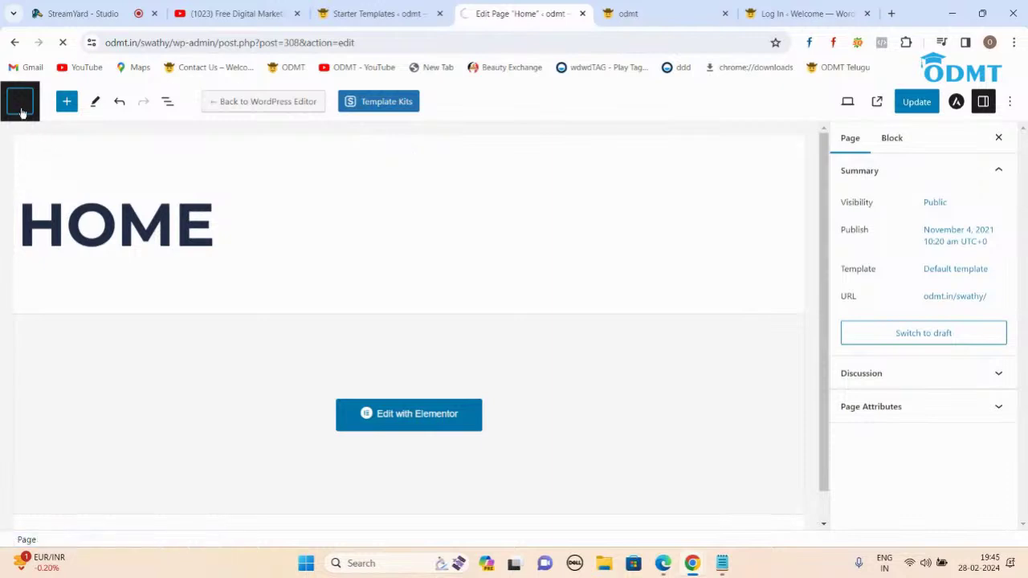
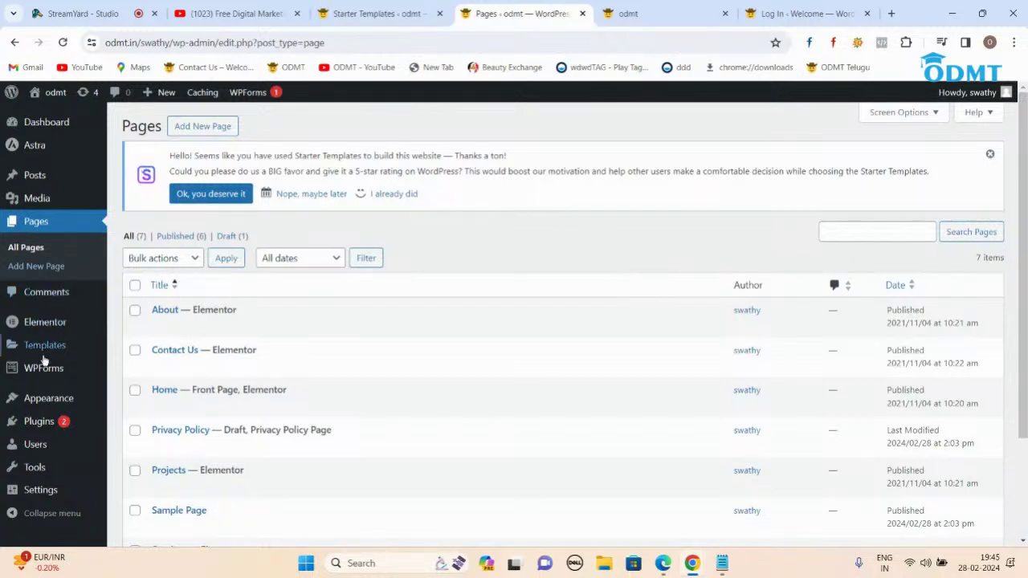
- Search the new themes directory for "kedance" and clear the search term
mouse_move(84, 400)
left_click(135, 399)
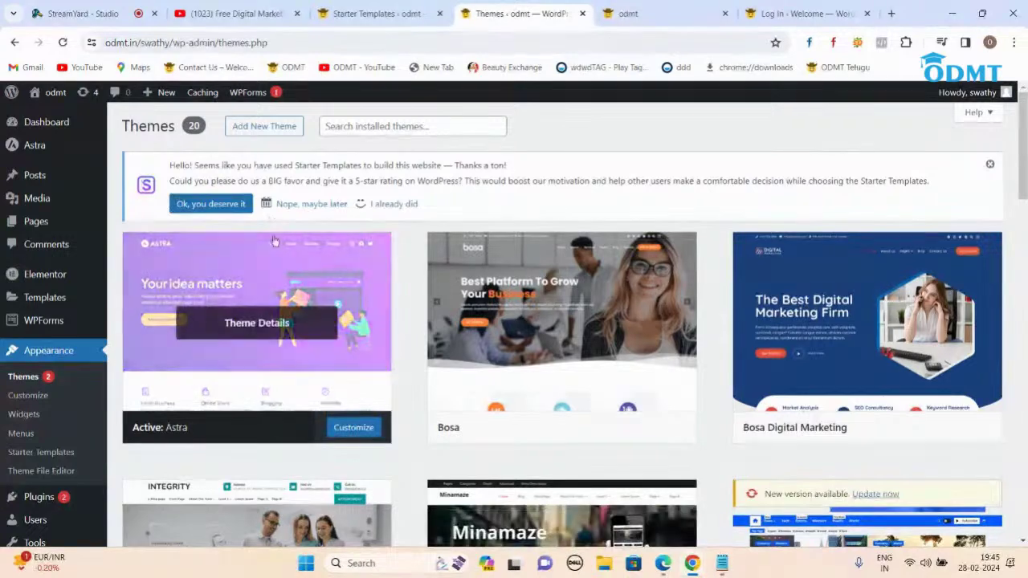
left_click(265, 129)
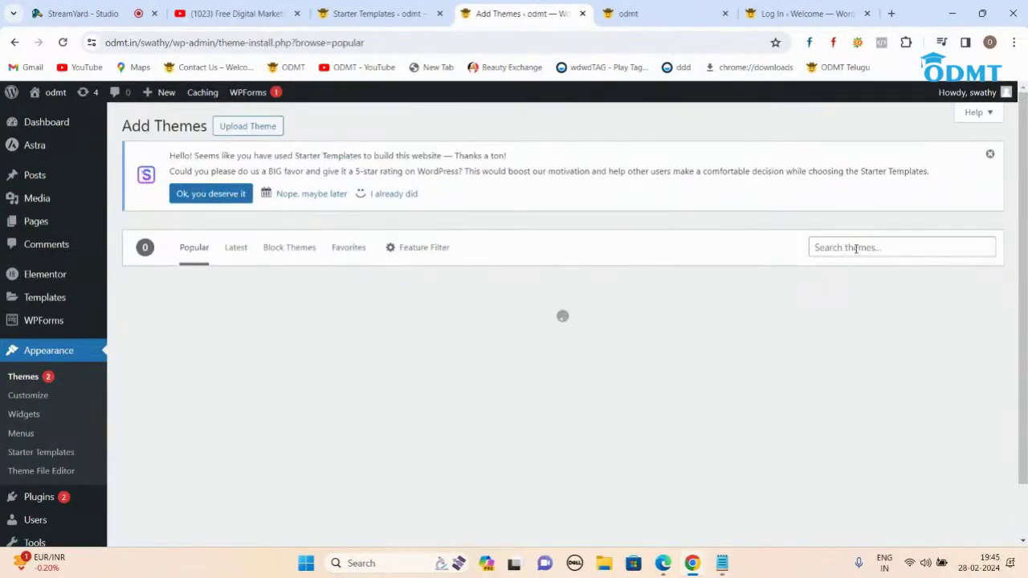
left_click(855, 248)
type("kedance")
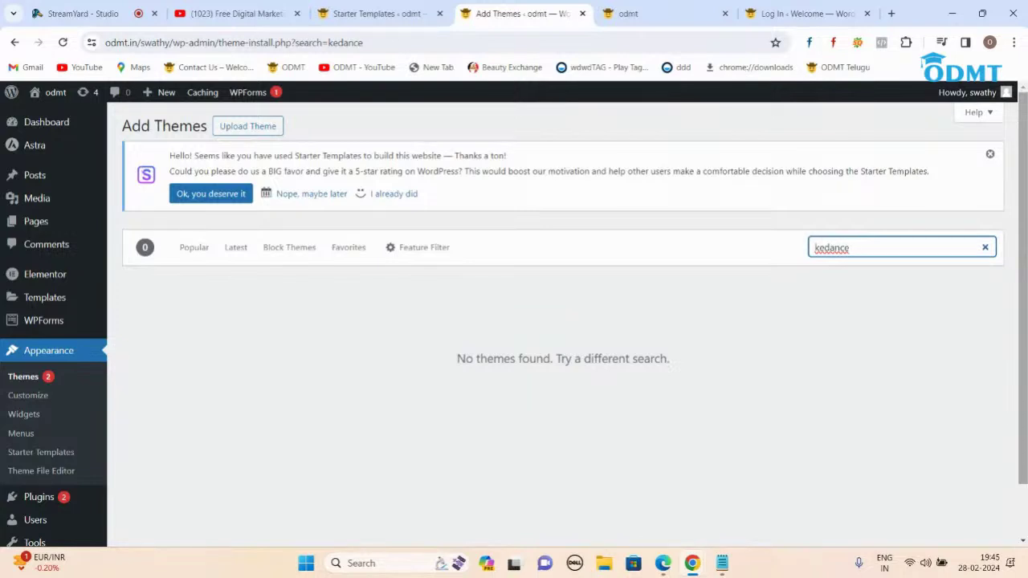
key("BackSpace")
key("BackSpace")
key("BackSpace")
key("BackSpace")
key("BackSpace")
key("BackSpace")
key("BackSpace")
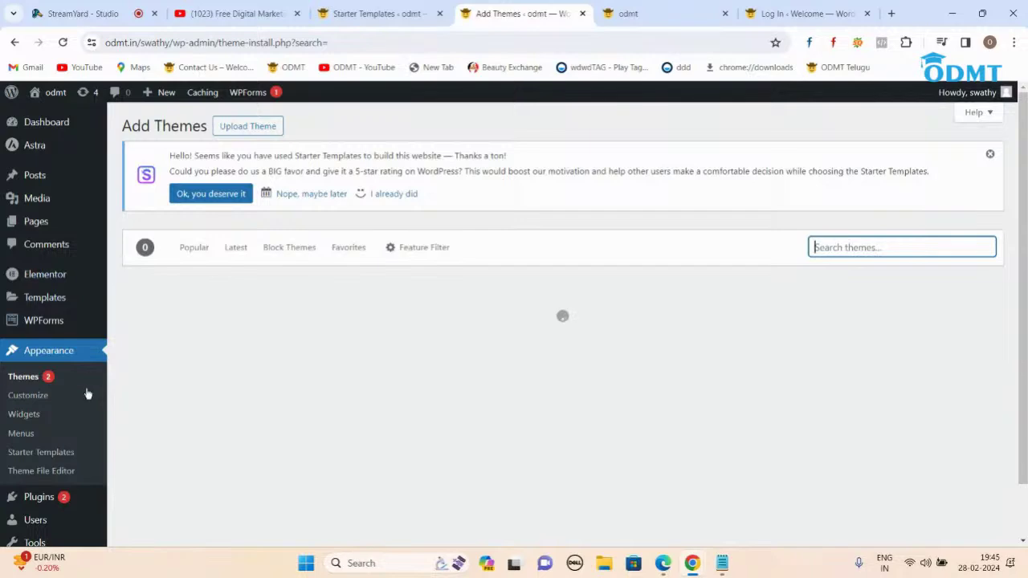
- Open the installed plugins list and review its active and inactive plugins
scroll(75, 420, "down", 1)
left_click(35, 440)
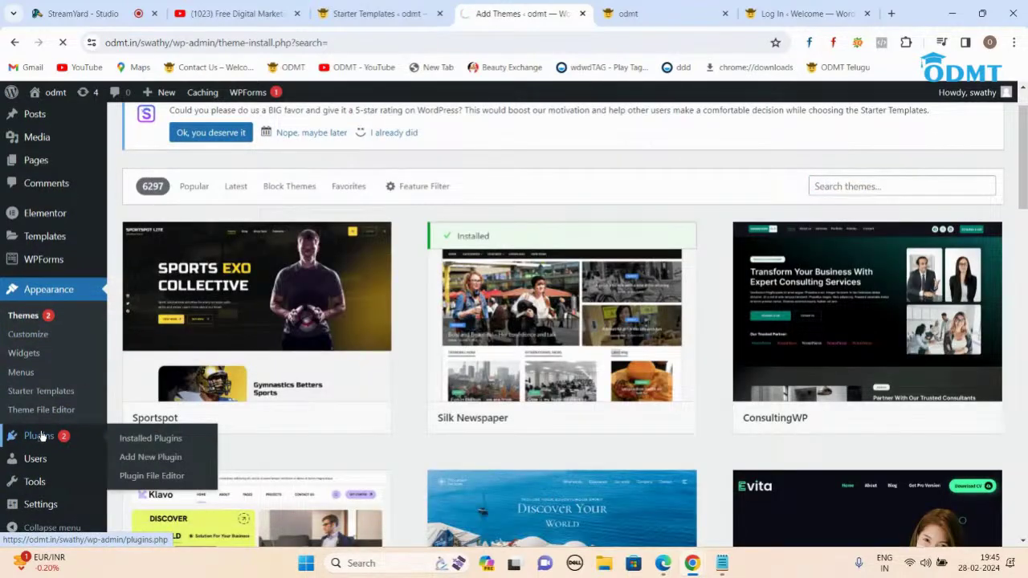
scroll(384, 393, "down", 3)
scroll(384, 395, "down", 10)
scroll(383, 399, "down", 2)
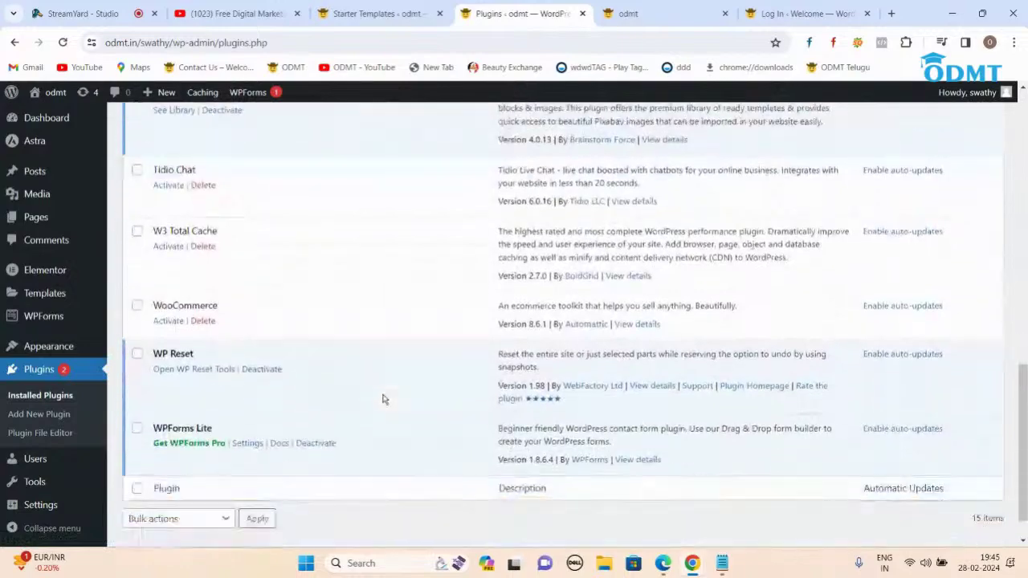
scroll(383, 394, "up", 4)
scroll(235, 368, "down", 4)
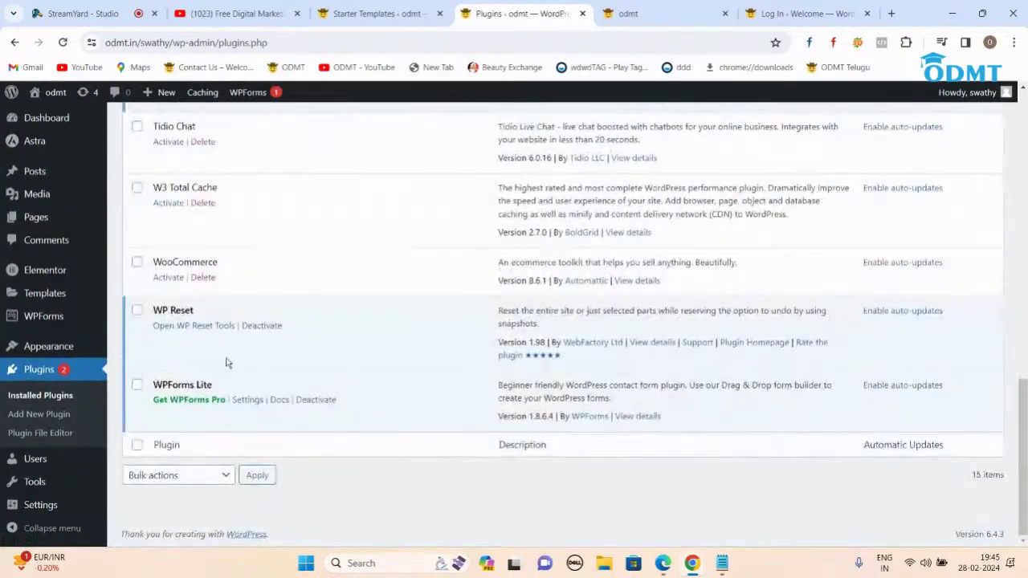
scroll(236, 368, "up", 8)
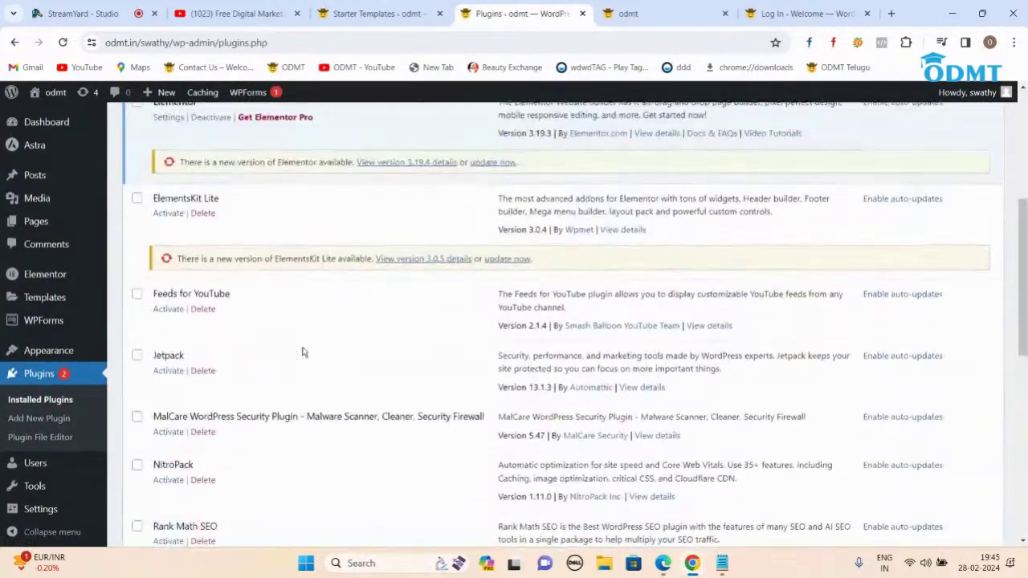
scroll(304, 352, "down", 10)
- Reset the whole site with the WP Reset tool, confirming with the word "reset", and reload the site's front page
left_click(193, 325)
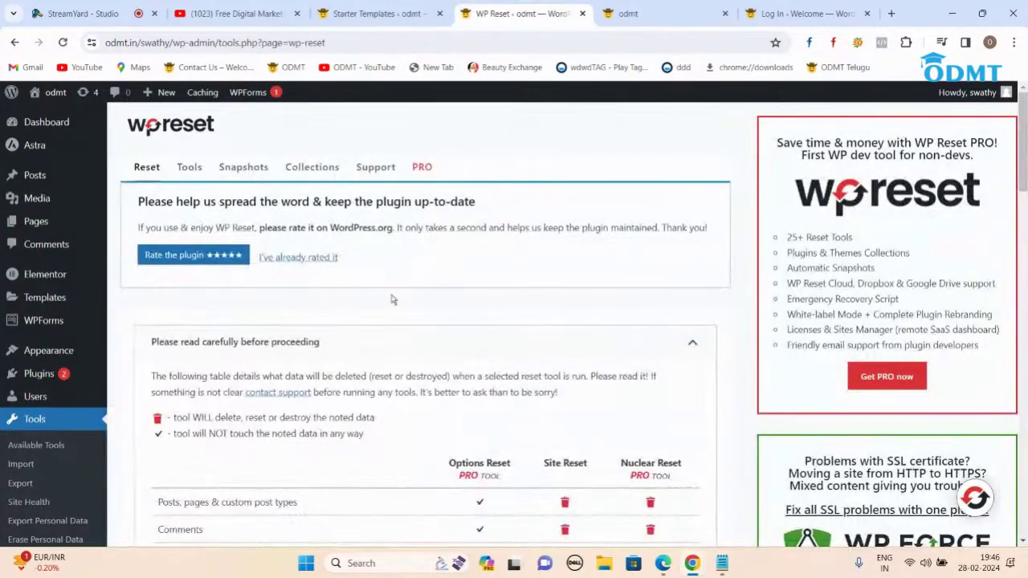
scroll(392, 297, "down", 15)
left_click(215, 312)
type("reset")
left_click(299, 312)
left_click(469, 419)
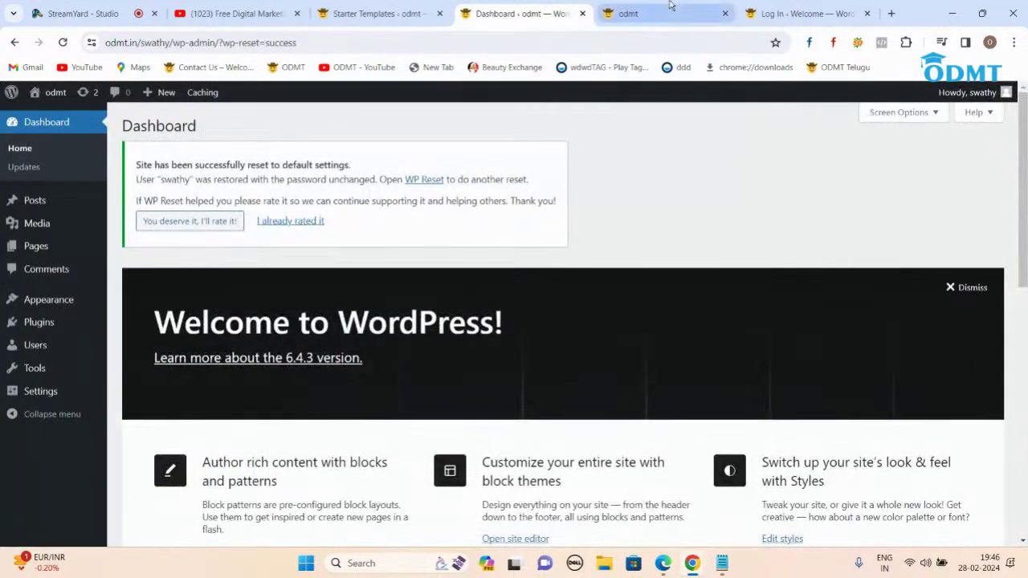
left_click(663, 13)
left_click(64, 42)
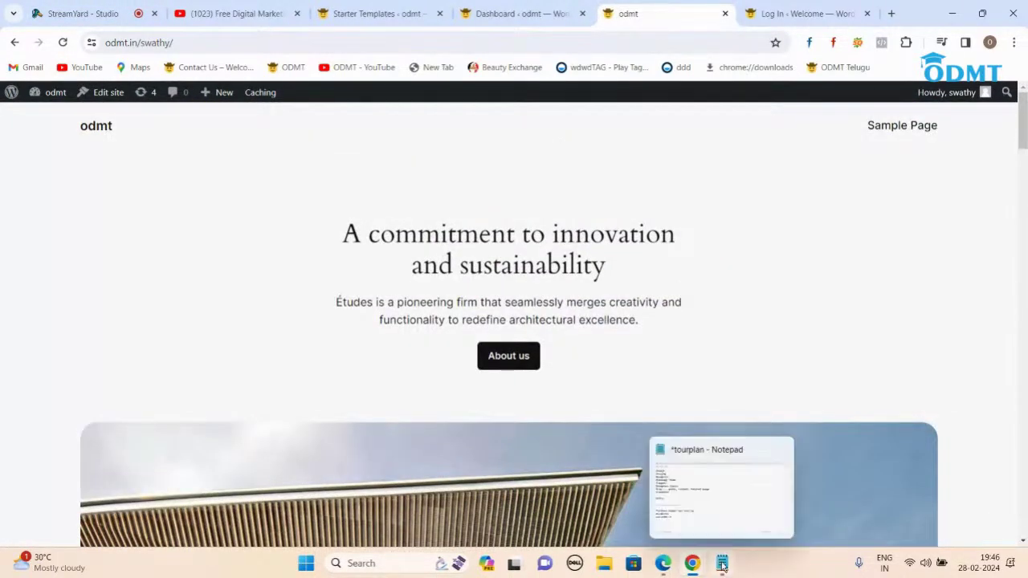
left_click(723, 566)
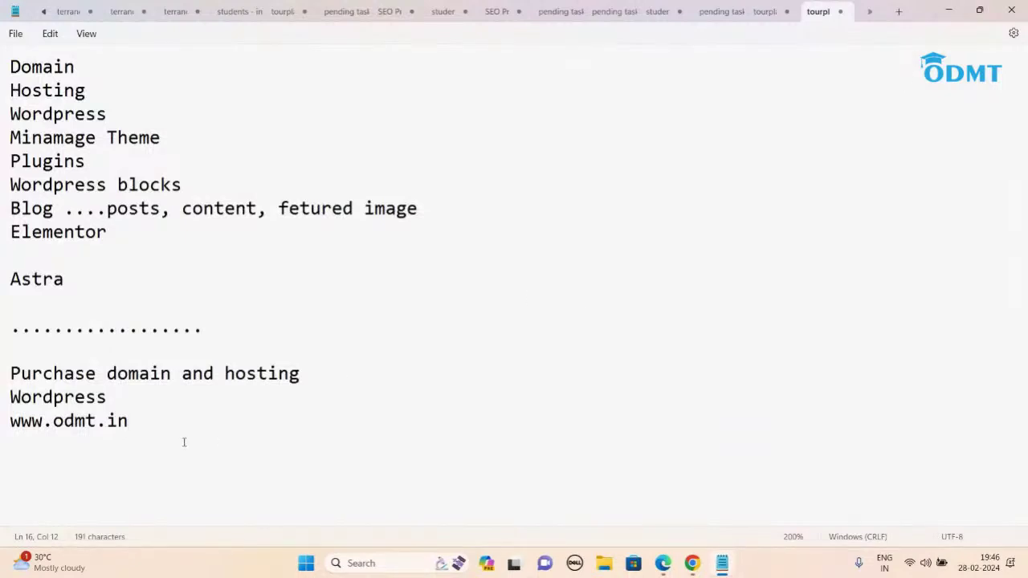
key("Return")
type("Appearance> ")
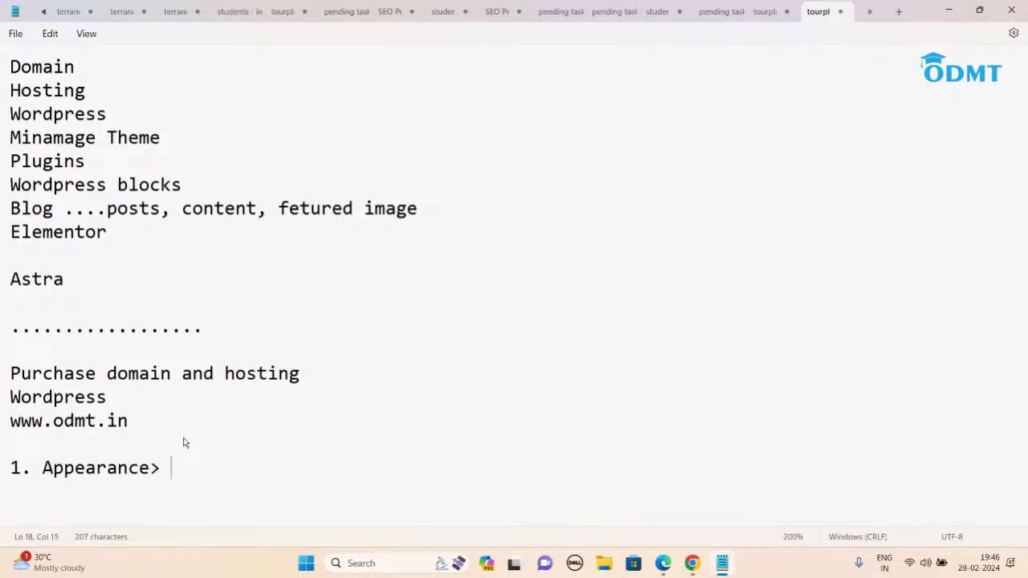
type("themes 2. Install")
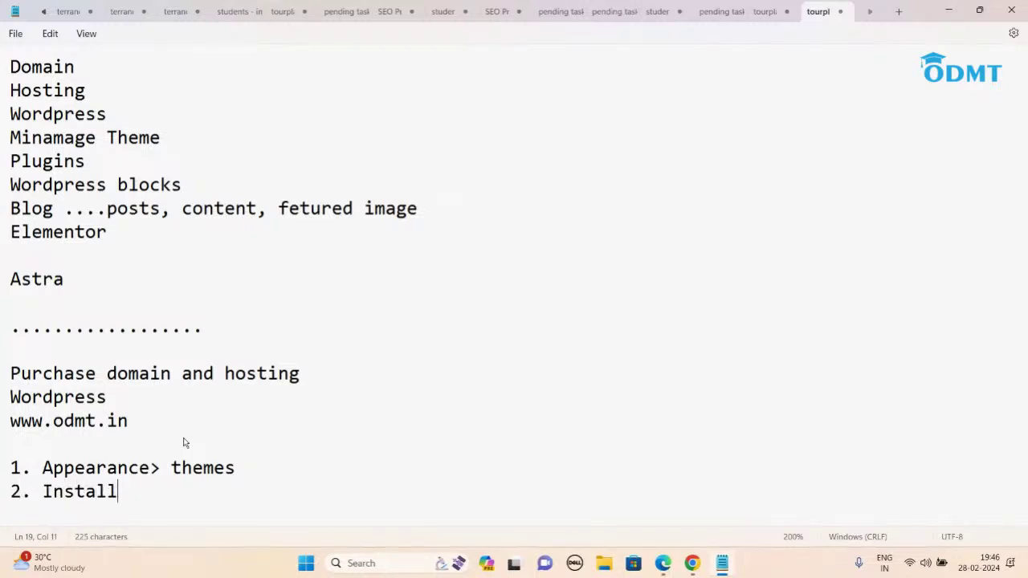
type(" Astra T")
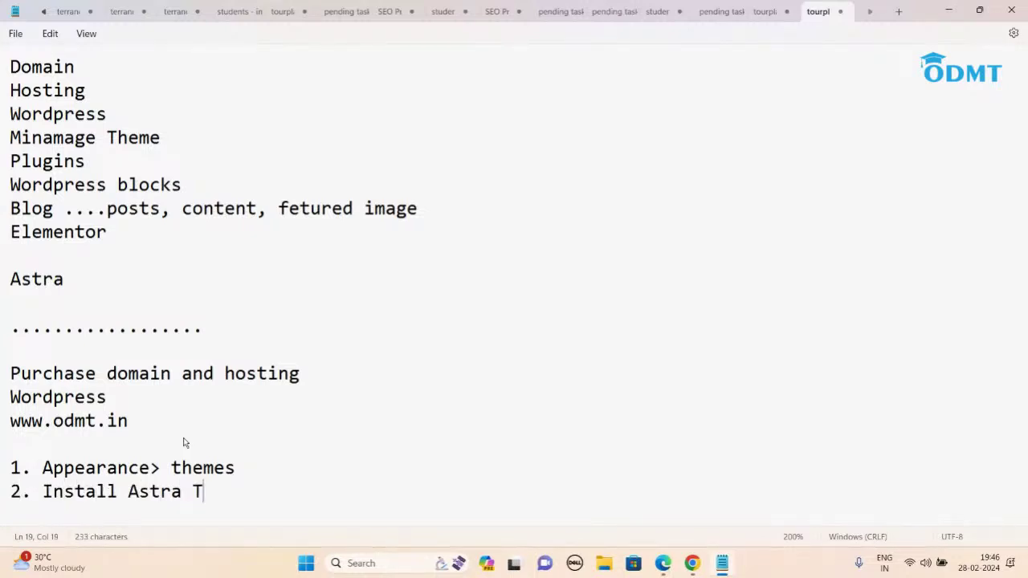
type("heme")
- Add the notes "3. INstall Starter Templates" and "4. Choose your Template and Activate" to the numbered list
key("Return")
type("3. INstall ")
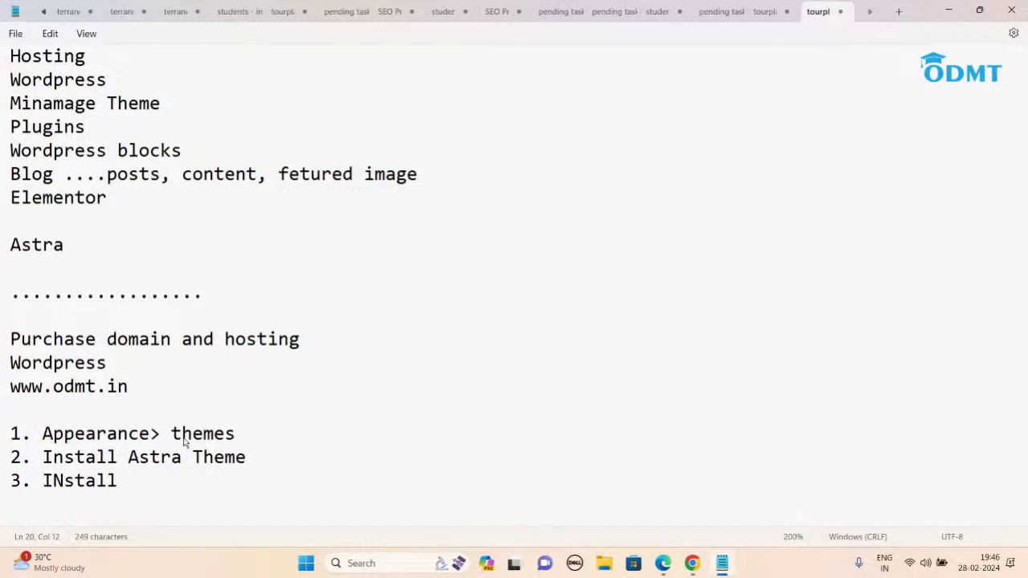
type("Starter T")
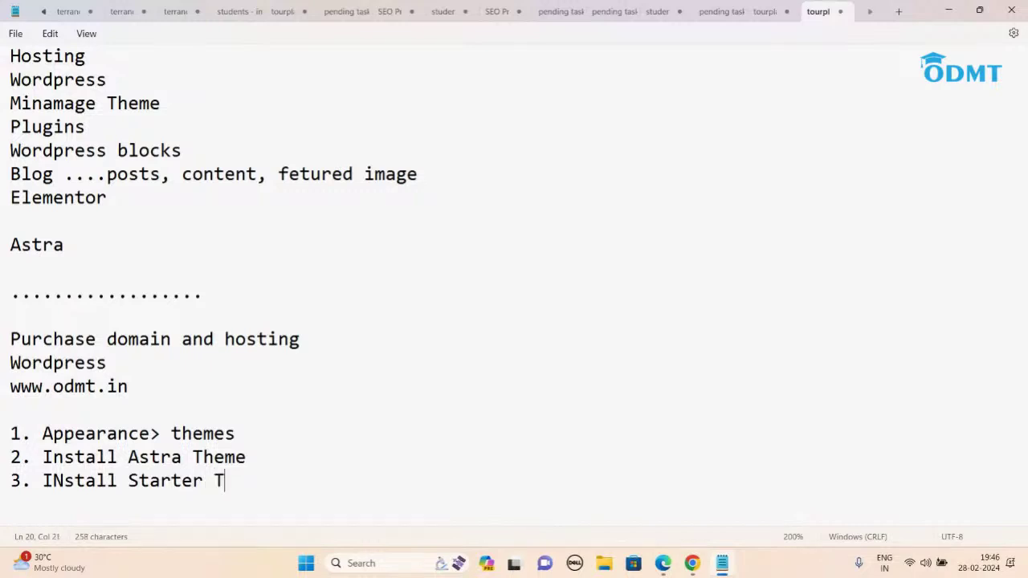
type("emplates")
key("Return")
type("4. Choose you")
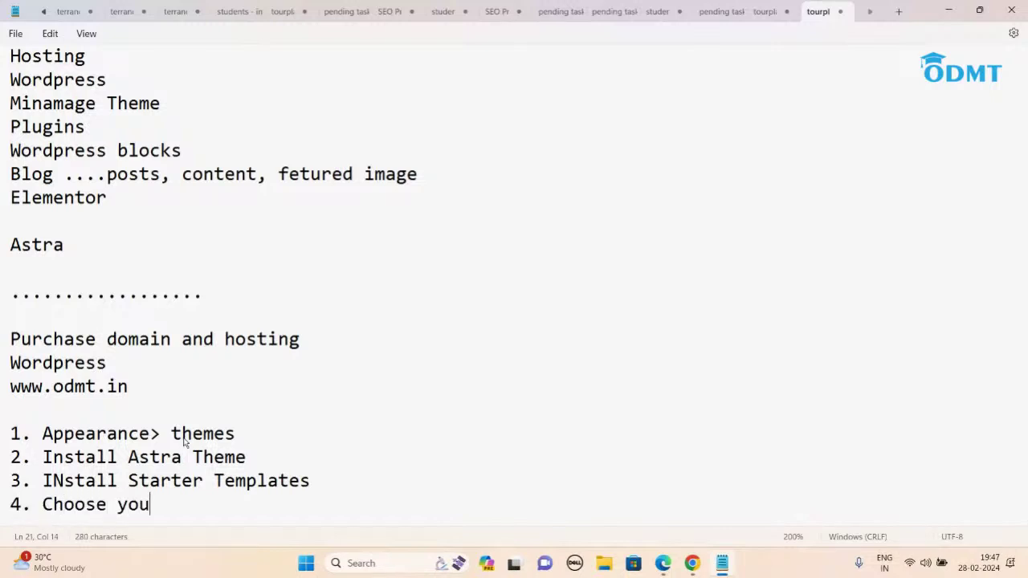
type("r Templat")
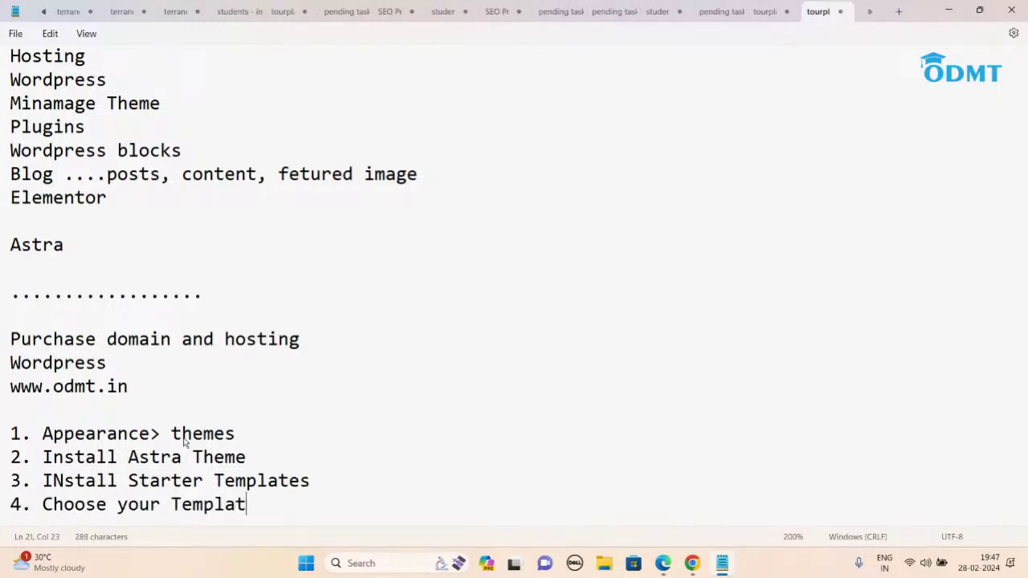
type("e and Activate")
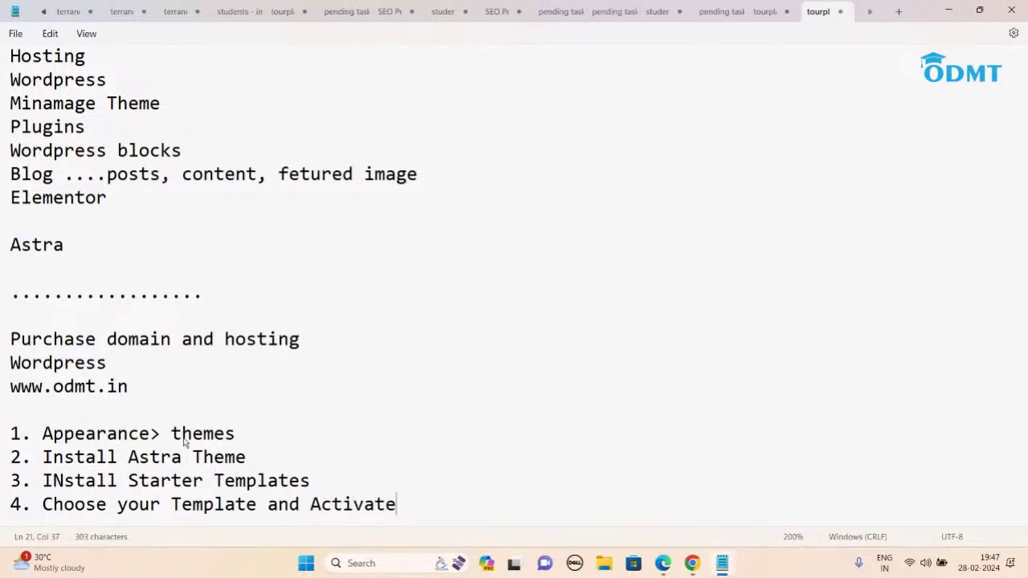
- Leave Notepad, look over the site's default front page and return to the WordPress dashboard
left_click(948, 11)
scroll(630, 193, "down", 8)
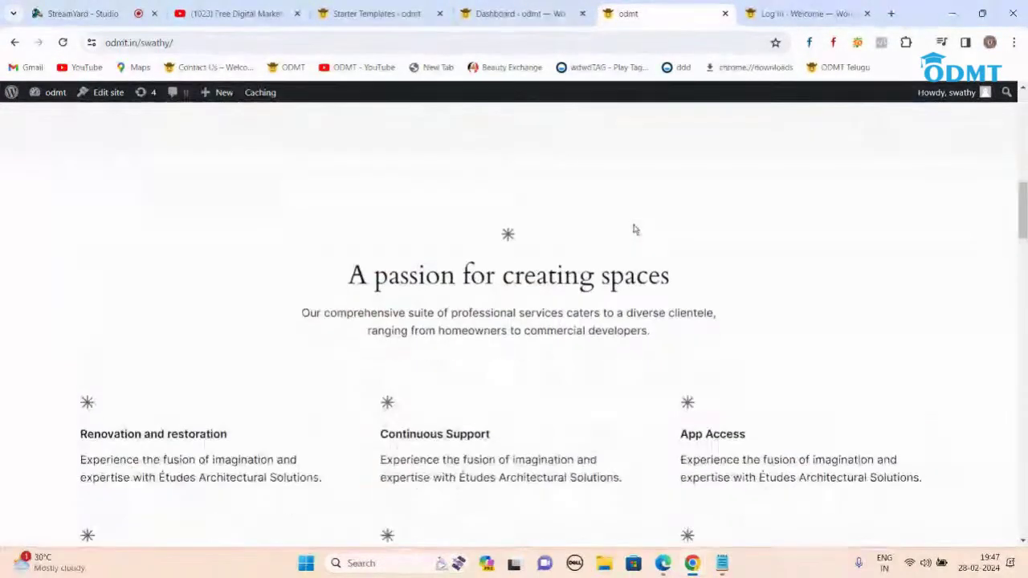
scroll(634, 227, "up", 8)
left_click(504, 14)
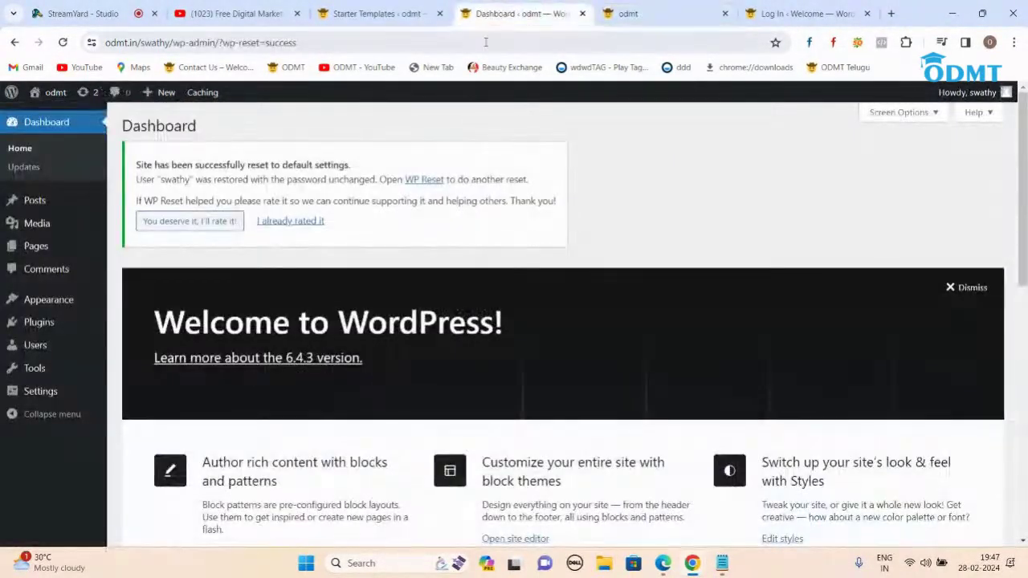
- Search the new themes directory for "astra" and activate the Astra theme
mouse_move(45, 306)
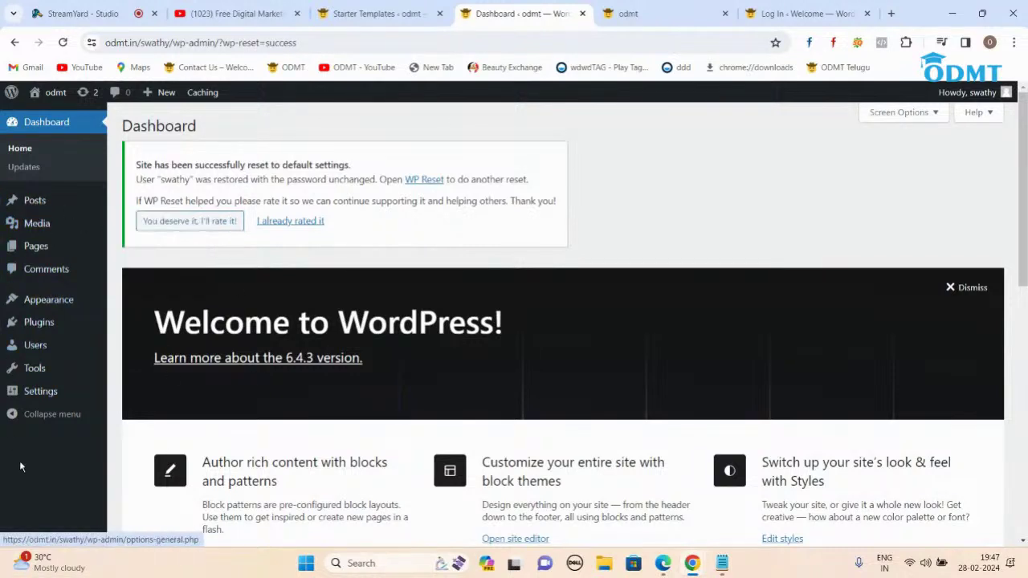
mouse_move(77, 261)
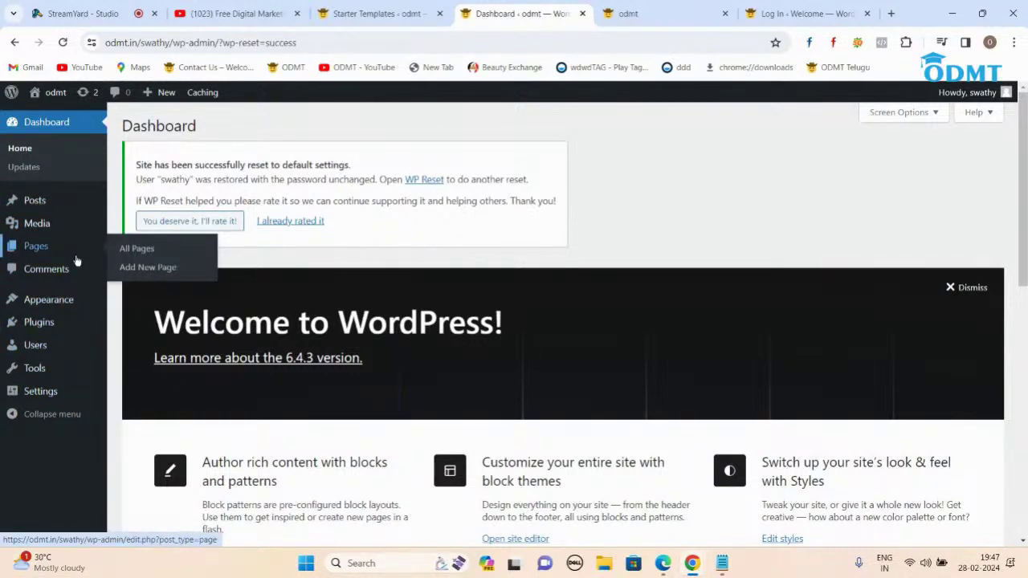
left_click(129, 303)
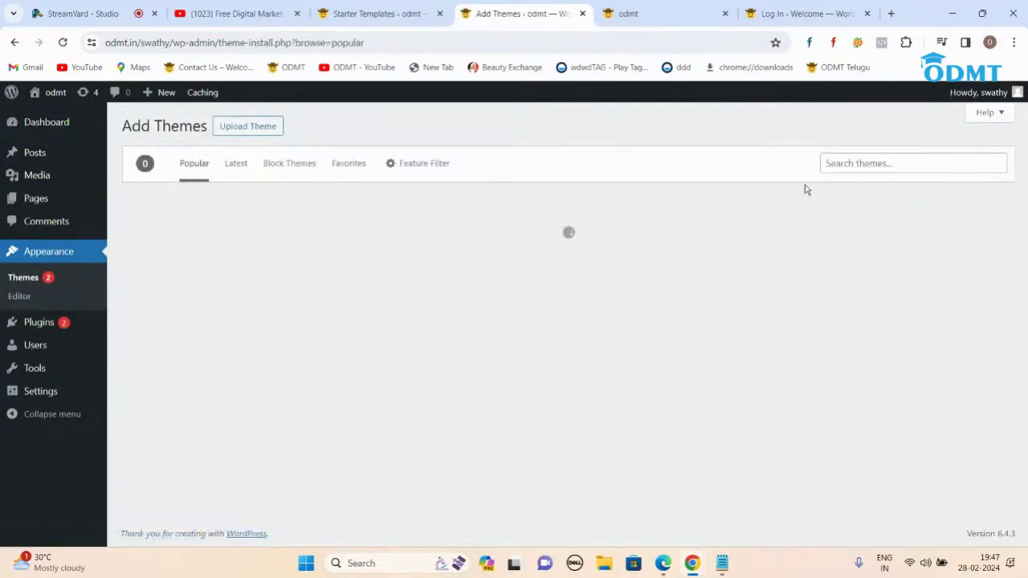
left_click(853, 158)
type("astra")
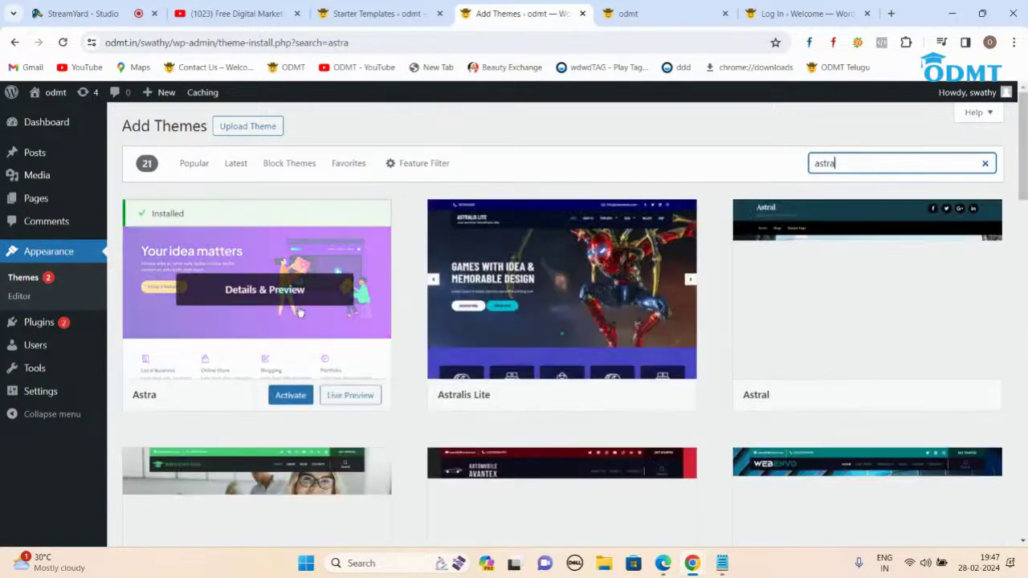
left_click(290, 395)
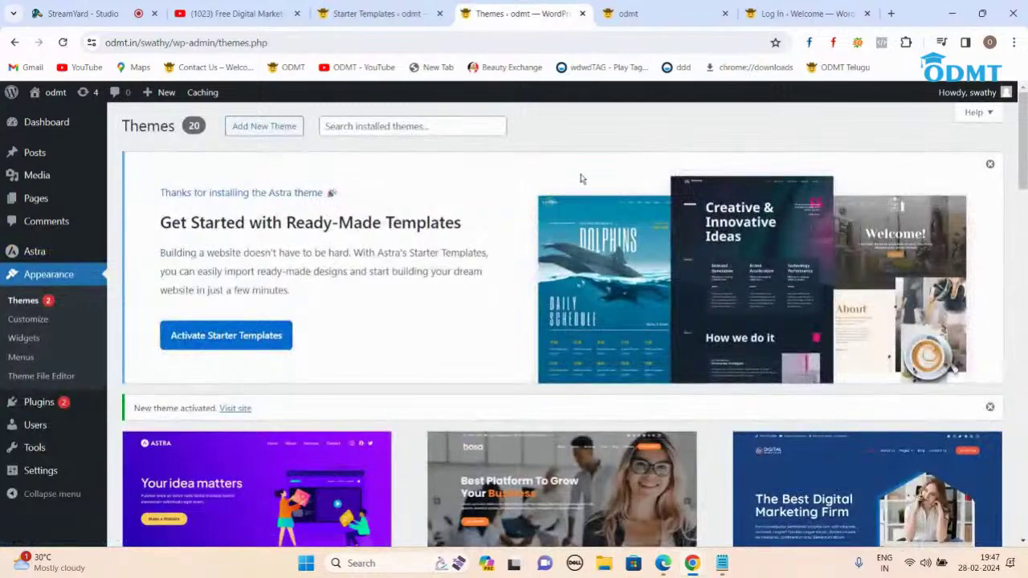
- Reload the site's front page to check the Astra theme and return to the Themes page
left_click(634, 14)
left_click(63, 43)
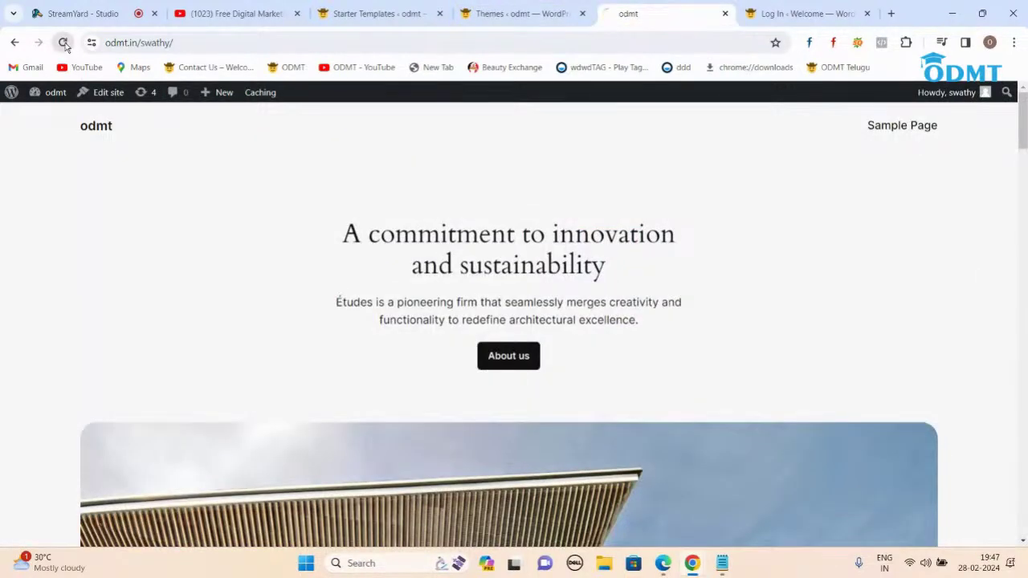
left_click(522, 13)
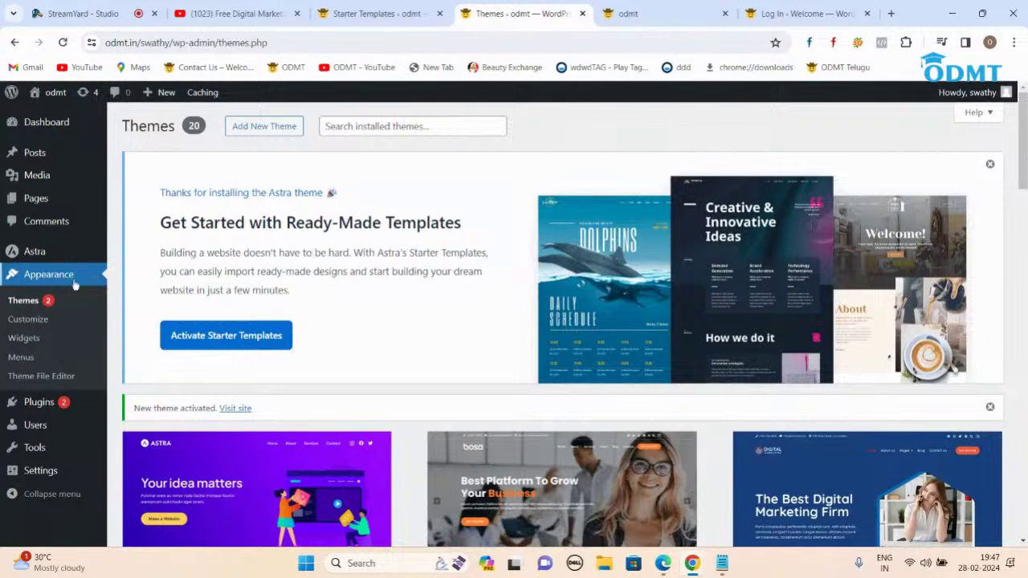
- Activate the Starter Templates plugin from Astra's dashboard and choose to build with classic templates using Elementor
left_click(37, 256)
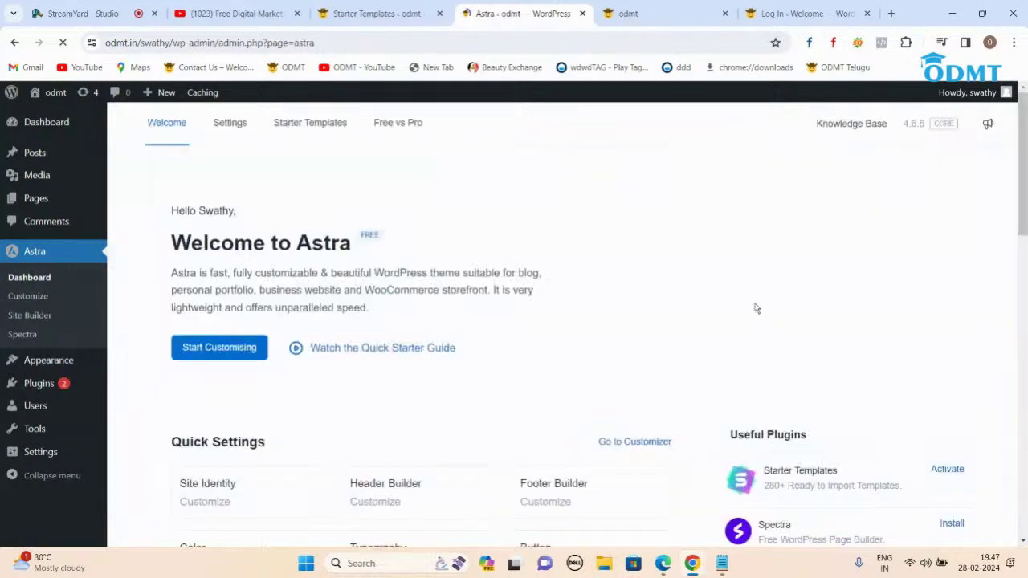
scroll(886, 334, "down", 1)
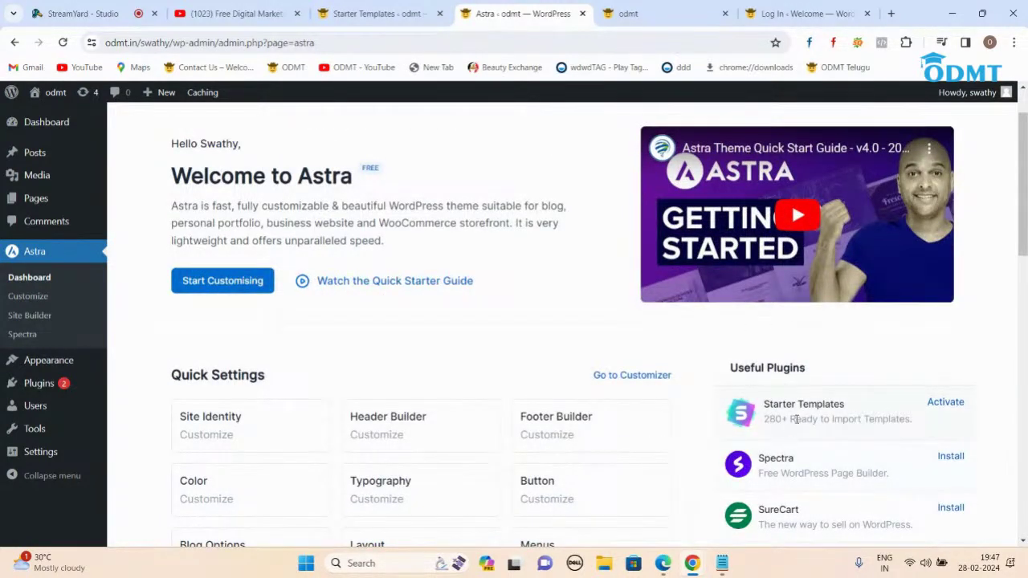
scroll(793, 417, "down", 1)
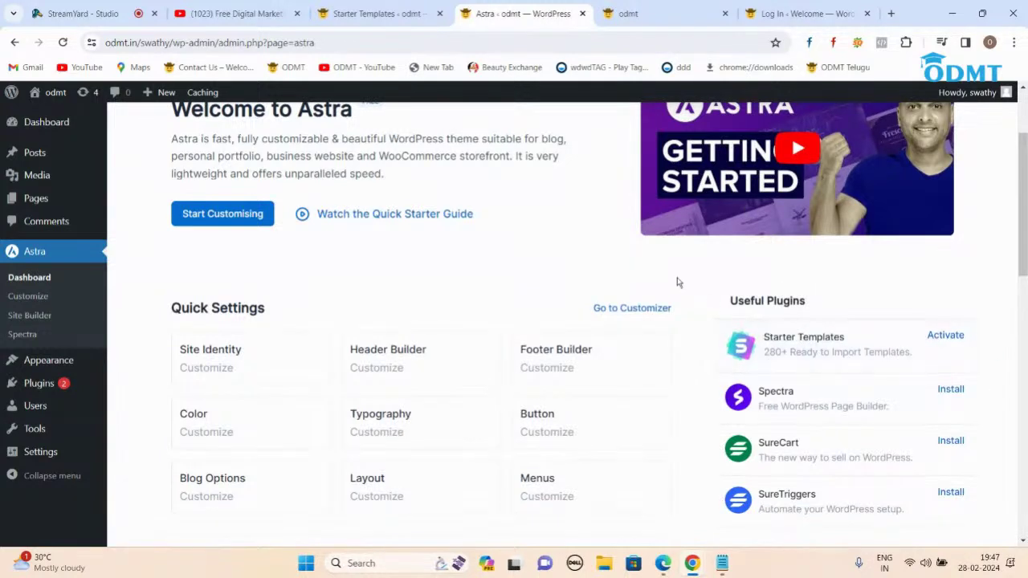
left_click(944, 336)
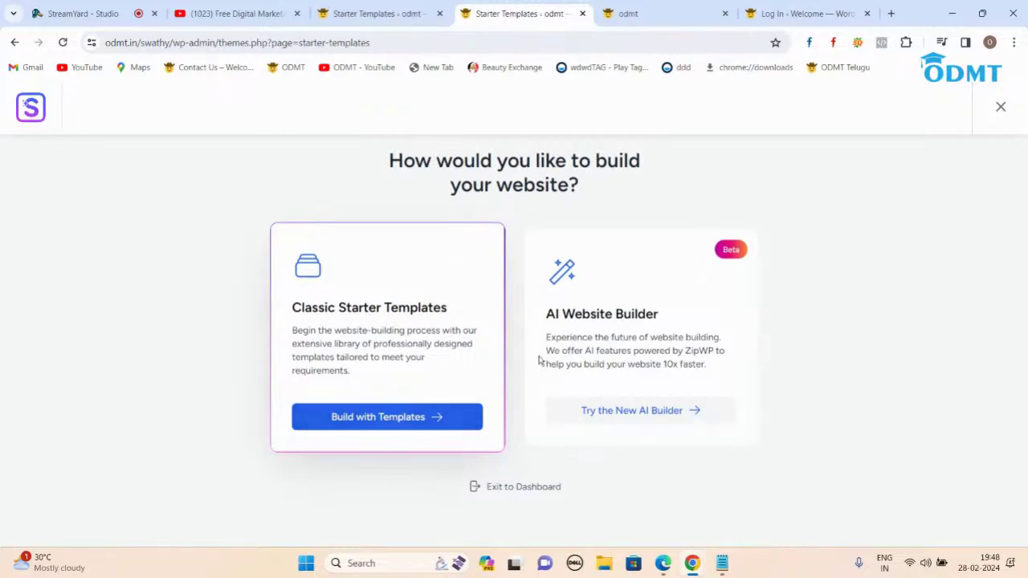
left_click(431, 413)
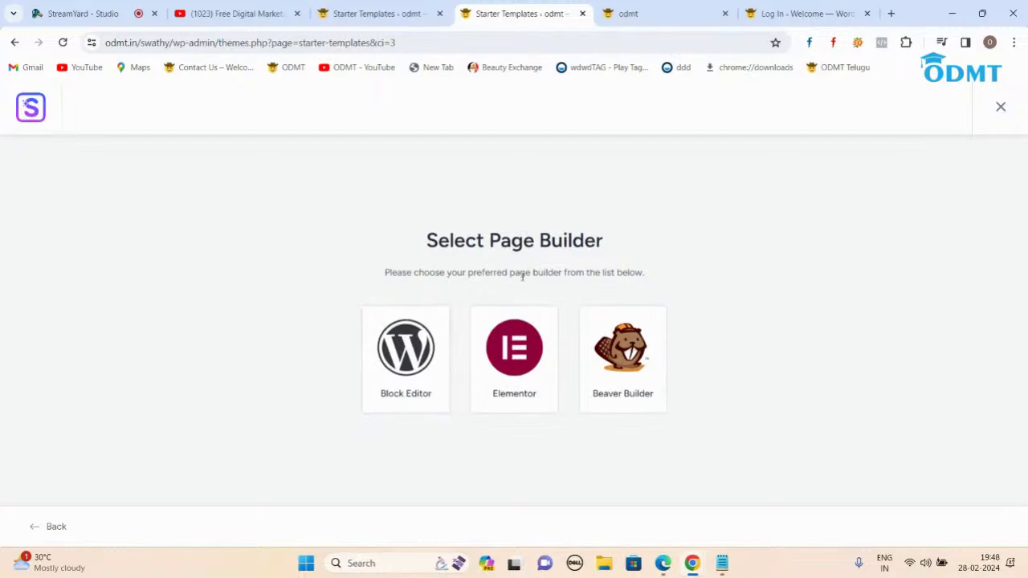
left_click(520, 344)
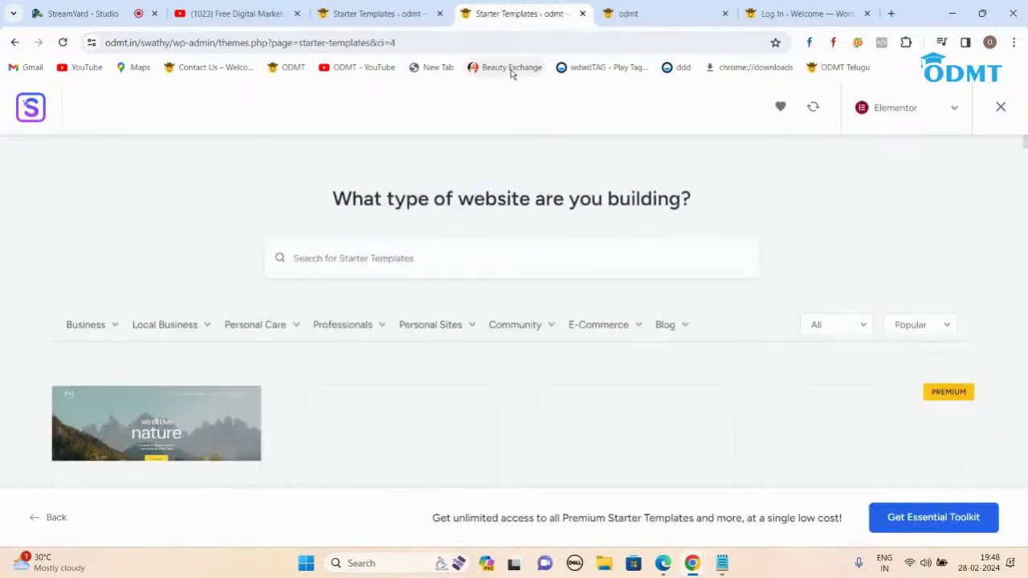
- Browse the Elementor starter template gallery, comparing the free and premium designs
scroll(247, 215, "down", 5)
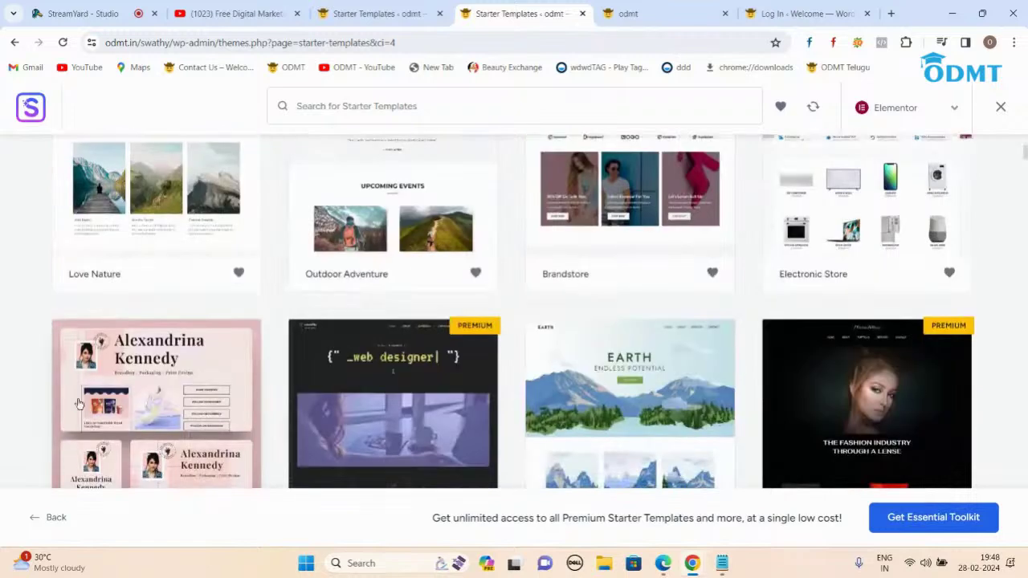
scroll(593, 367, "down", 2)
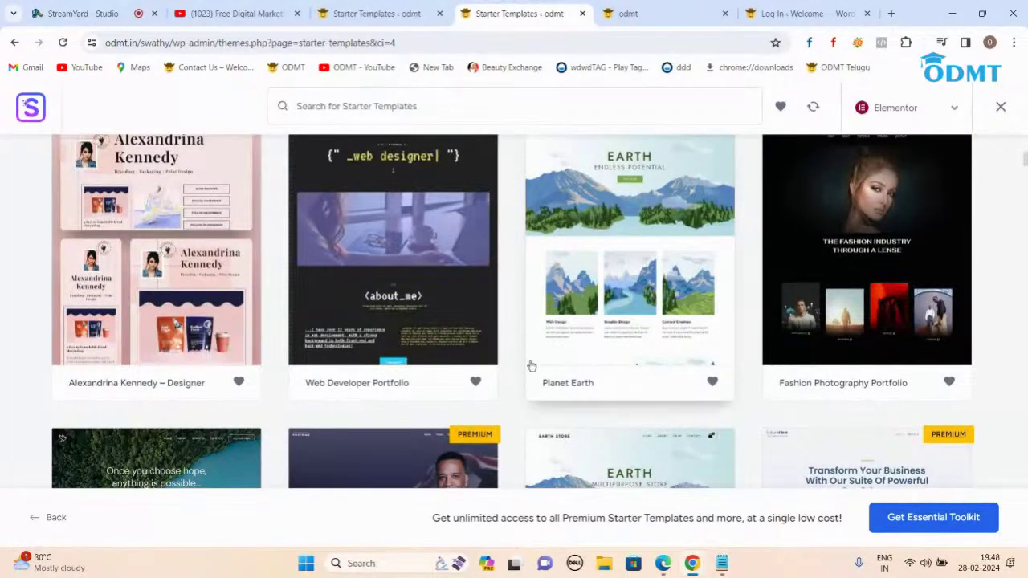
scroll(642, 309, "down", 2)
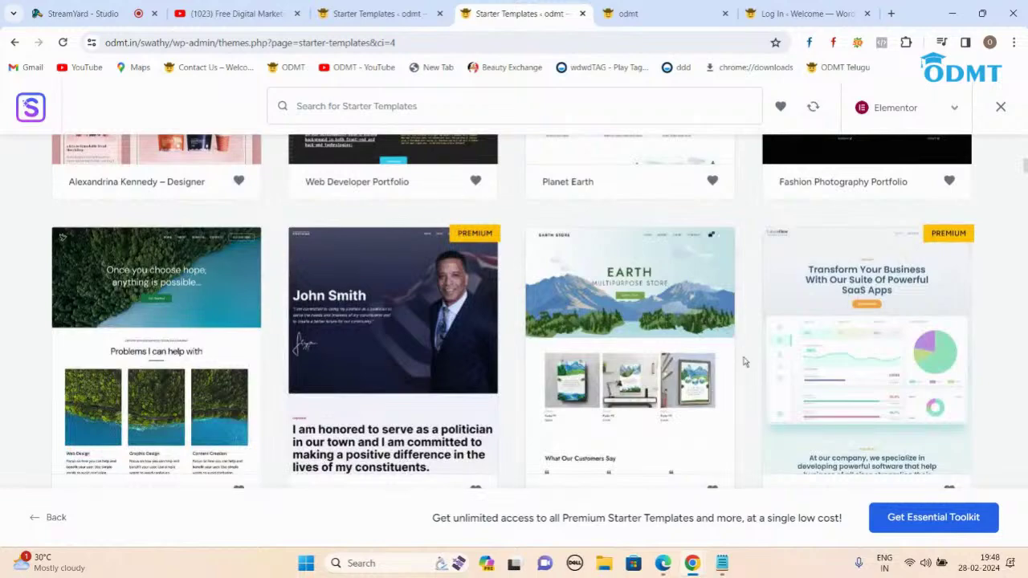
scroll(738, 353, "down", 2)
scroll(743, 361, "down", 4)
scroll(743, 361, "up", 2)
scroll(743, 361, "up", 2)
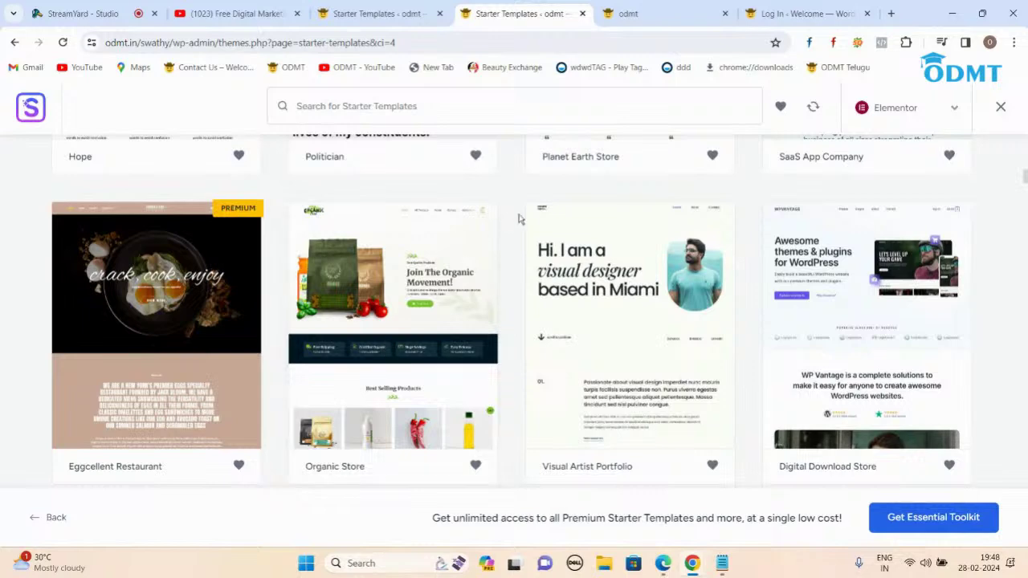
- Select the free Organic Store template and reload its logo setup page to load the preview
left_click(634, 13)
left_click(489, 16)
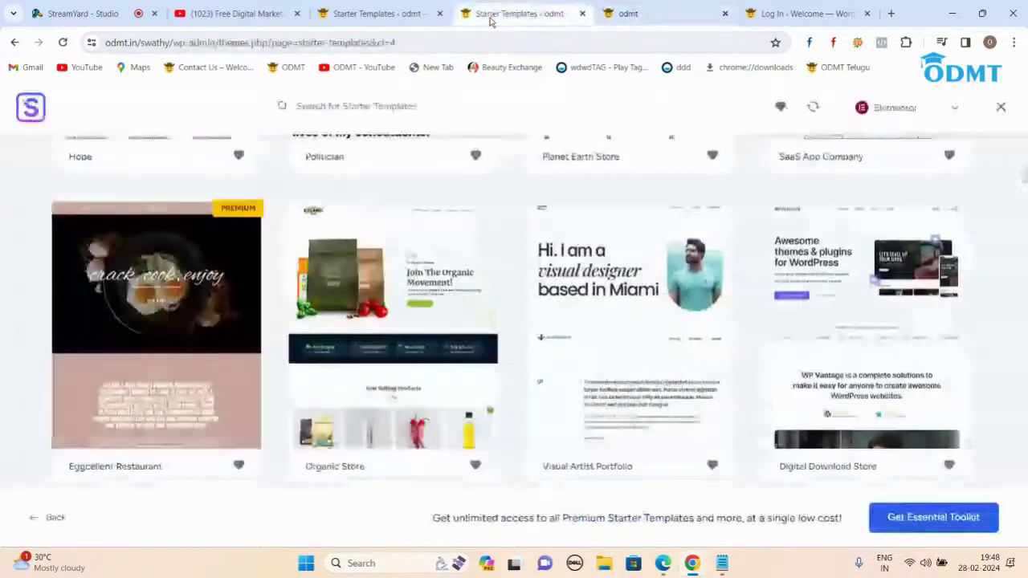
left_click(393, 346)
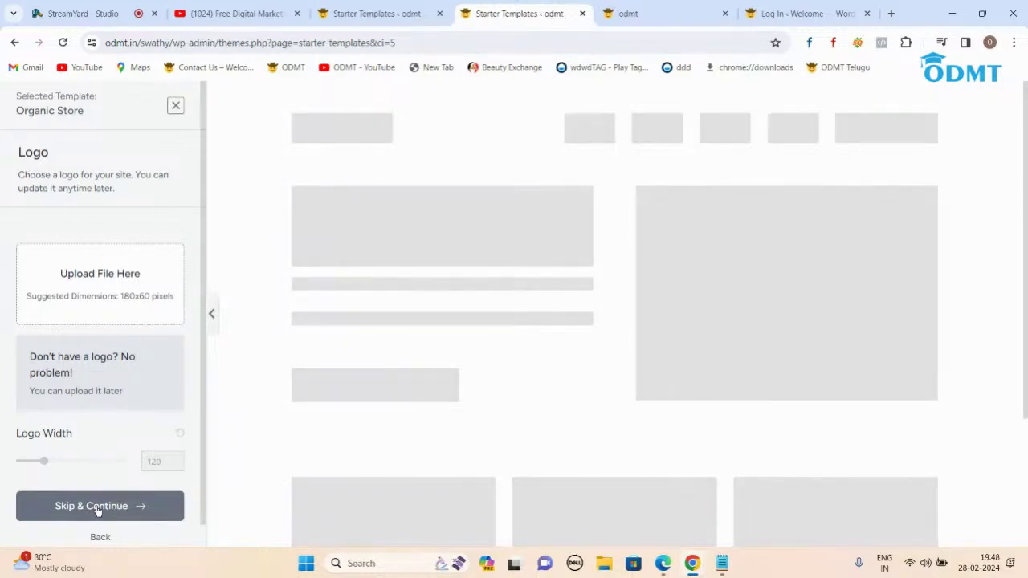
scroll(141, 370, "down", 1)
scroll(159, 309, "up", 1)
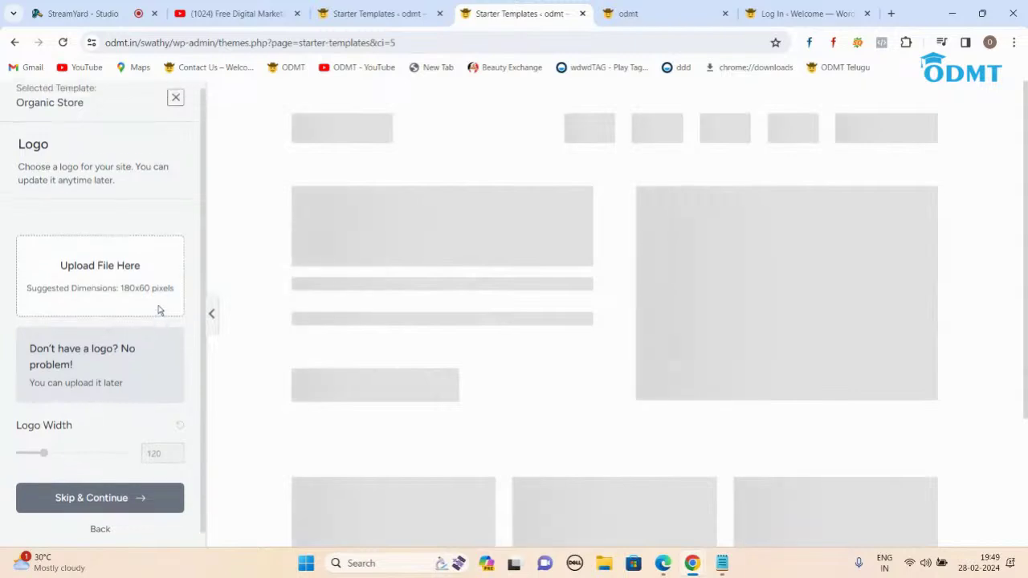
scroll(125, 449, "down", 1)
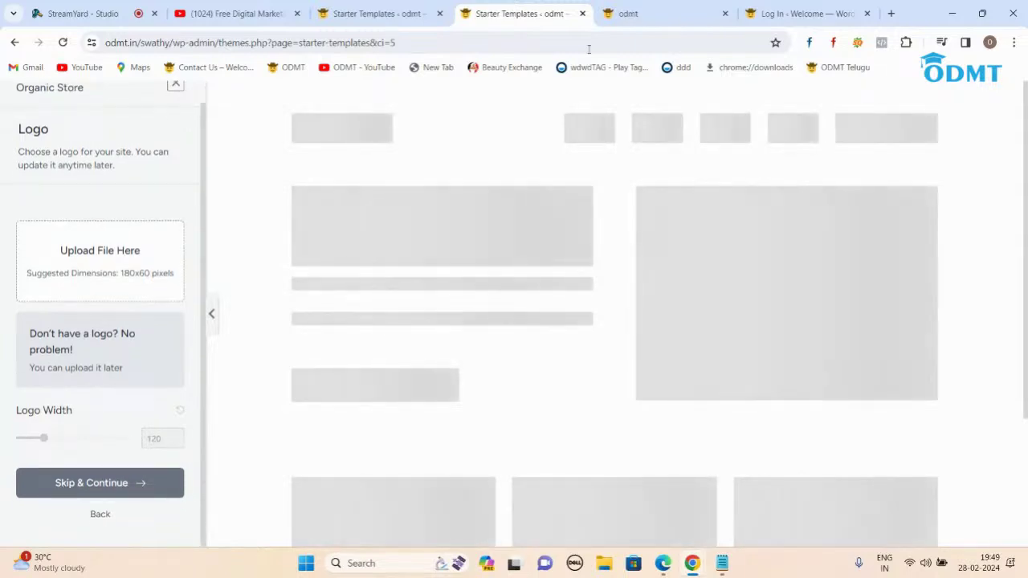
scroll(112, 270, "up", 1)
scroll(120, 269, "down", 1)
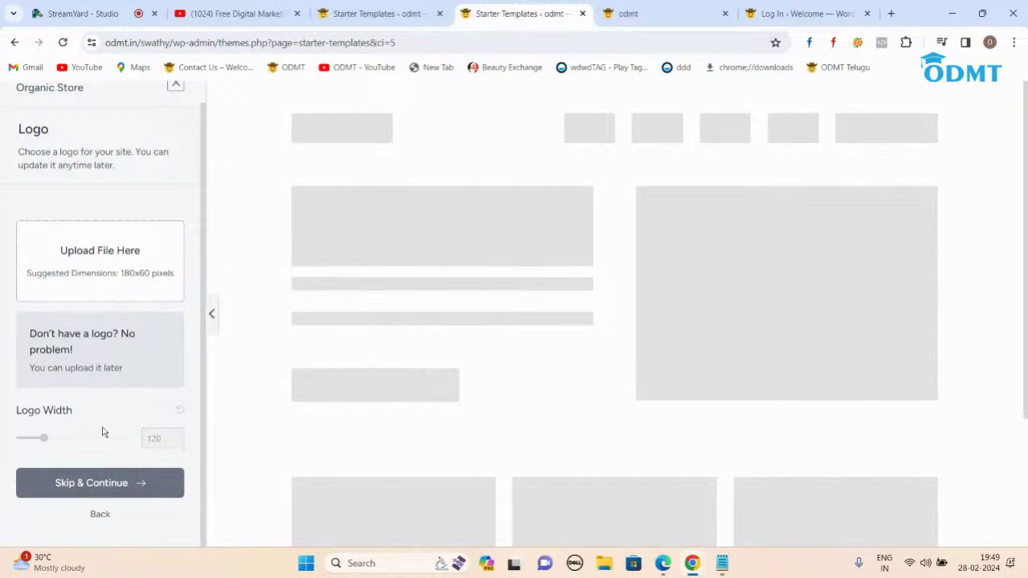
left_click(63, 42)
left_click(575, 127)
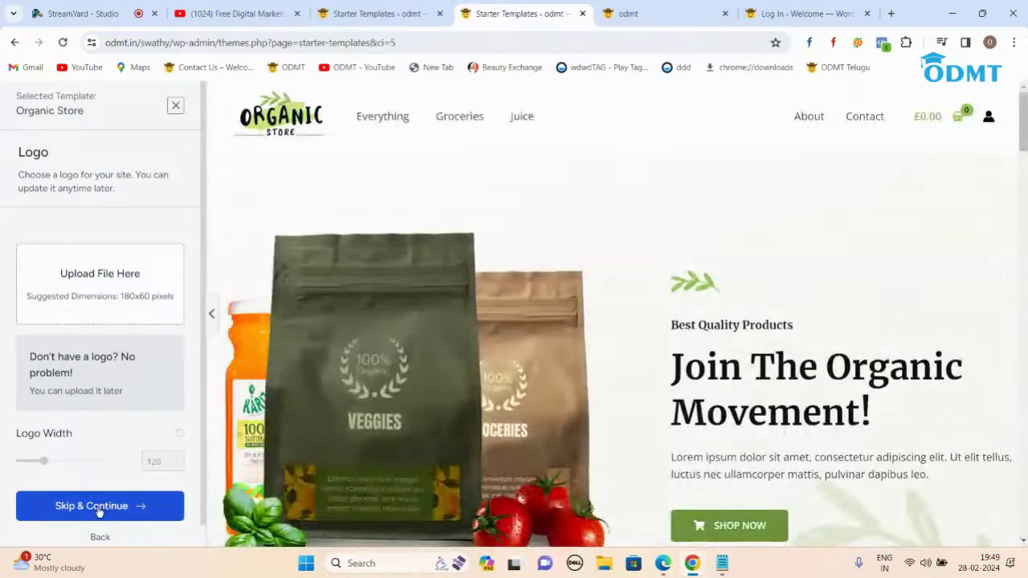
- Try to continue the Organic Store setup without a logo, keeping the default colors and the Merriweather / Open Sans fonts, reloading the page between attempts
left_click(98, 512)
scroll(137, 500, "down", 5)
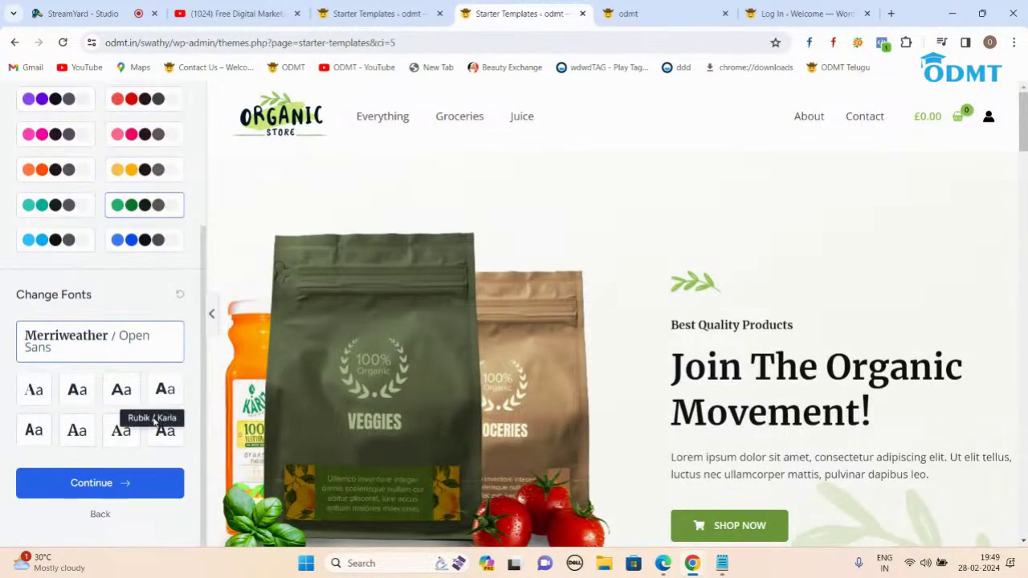
left_click(104, 491)
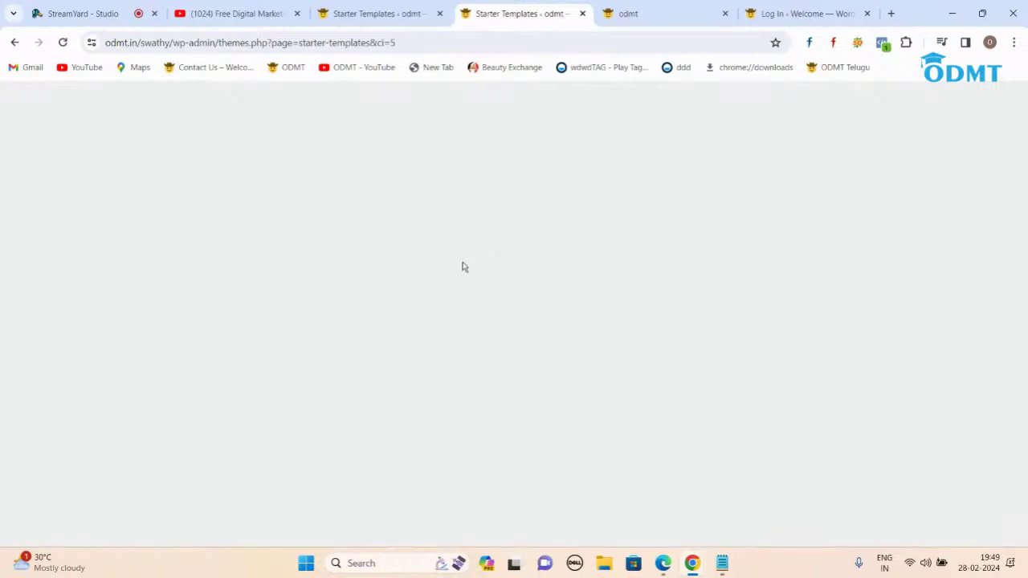
left_click(63, 42)
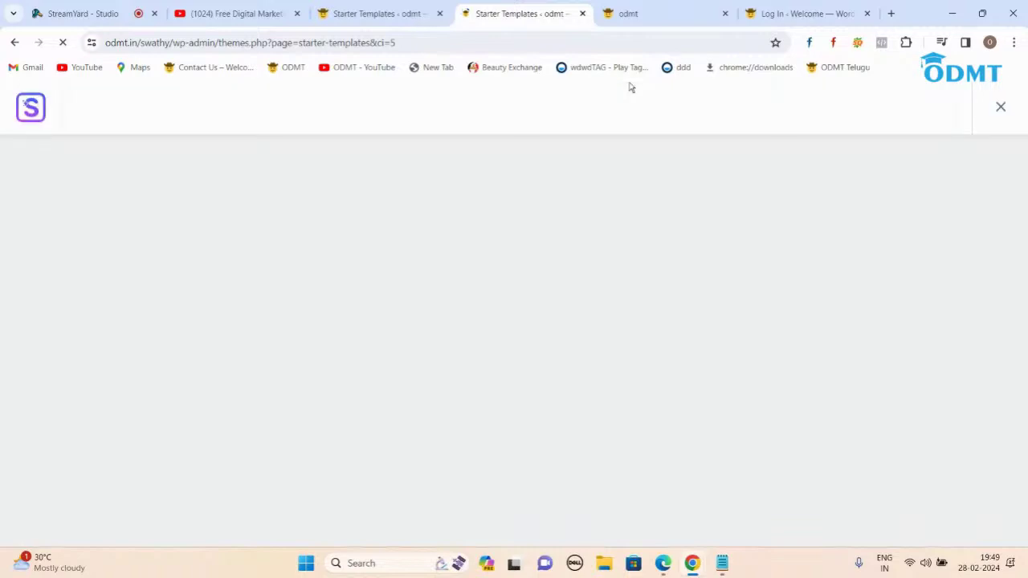
scroll(120, 430, "down", 3)
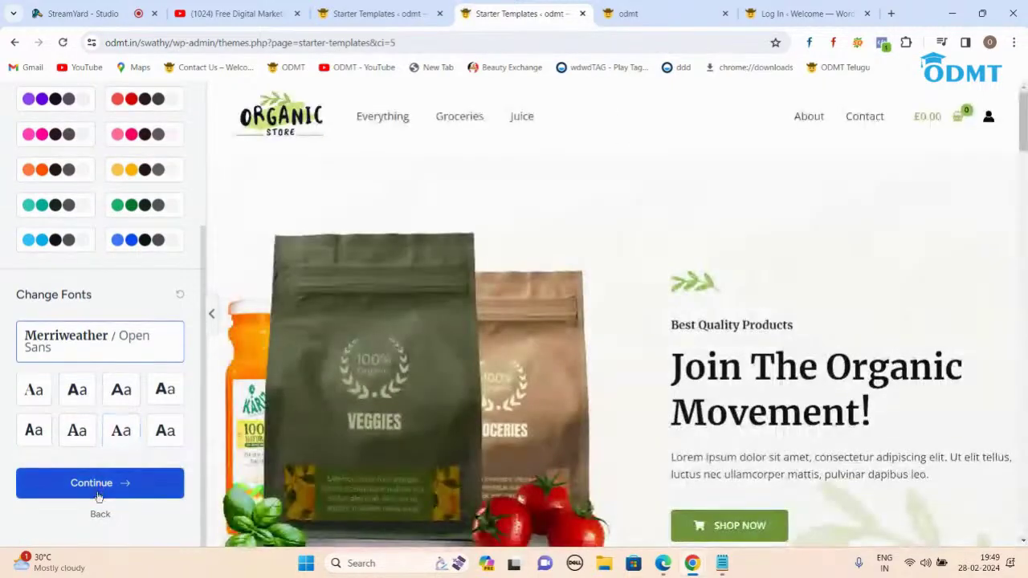
left_click(98, 486)
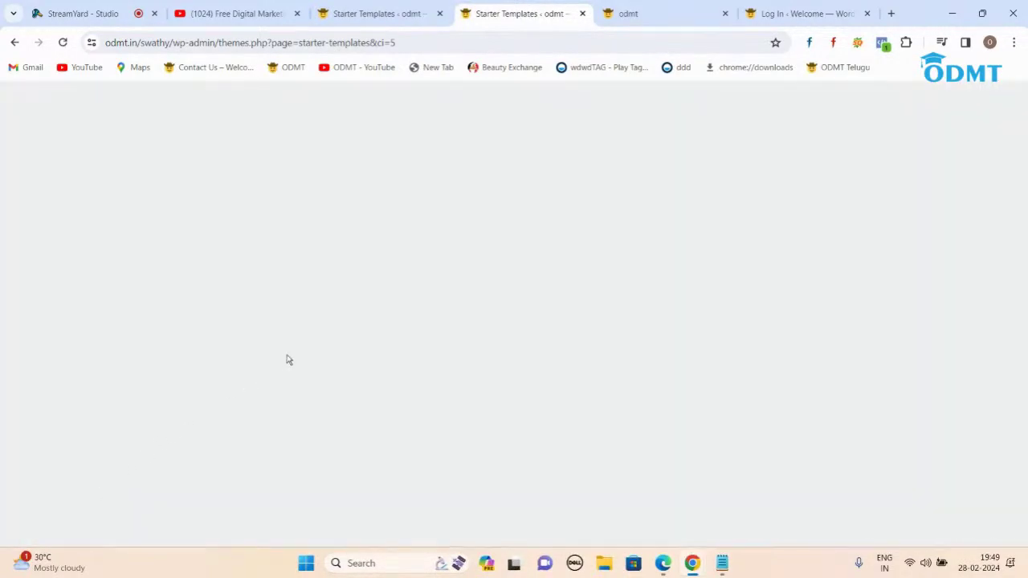
- Reload the site's front page to check for the Organic Store design and return to the template setup
left_click(634, 13)
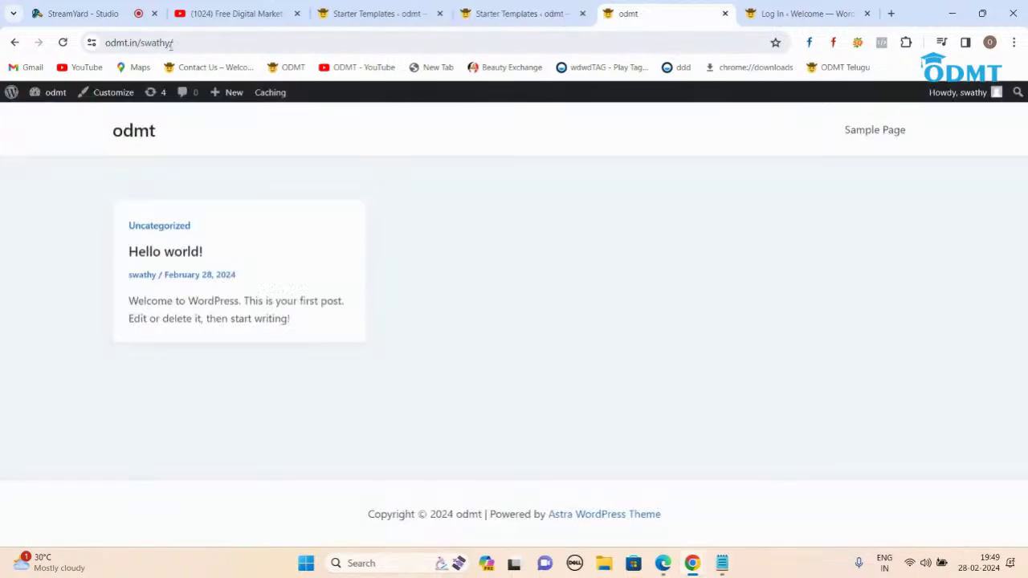
left_click(60, 44)
left_click(63, 43)
left_click(493, 13)
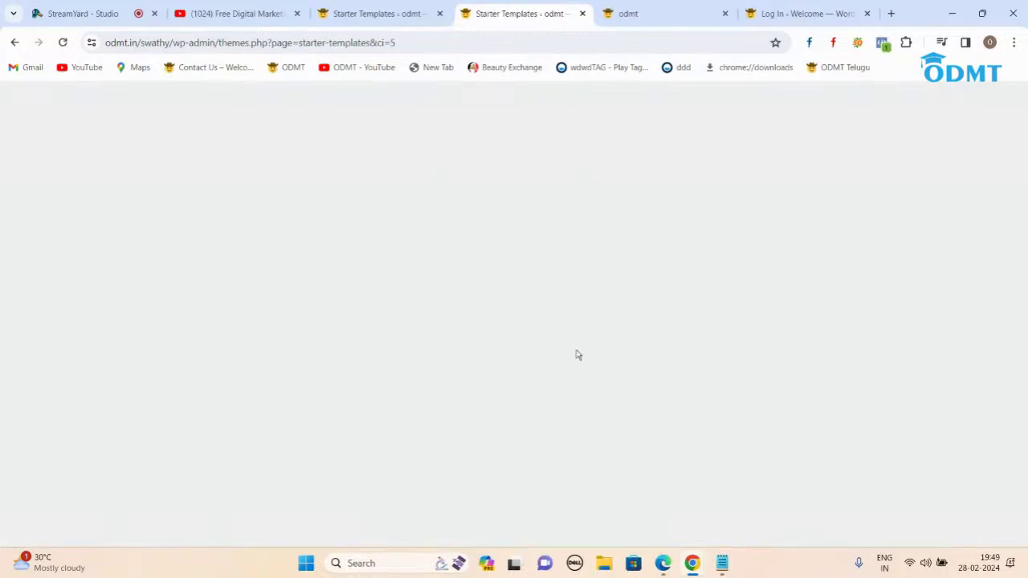
- Close the older Starter Templates tab with the finished import and reload the site's front page to check it again
left_click(357, 14)
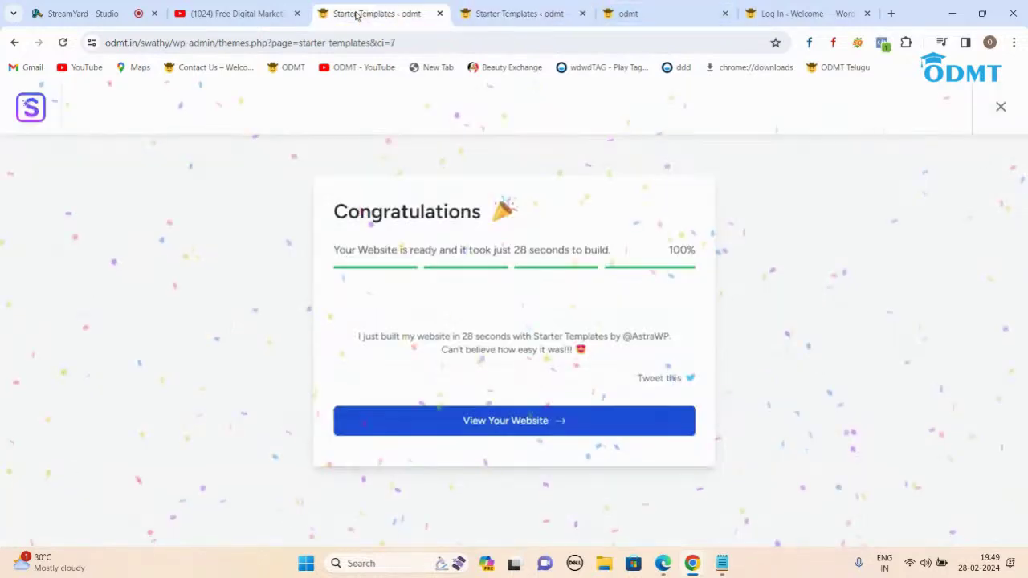
left_click(439, 13)
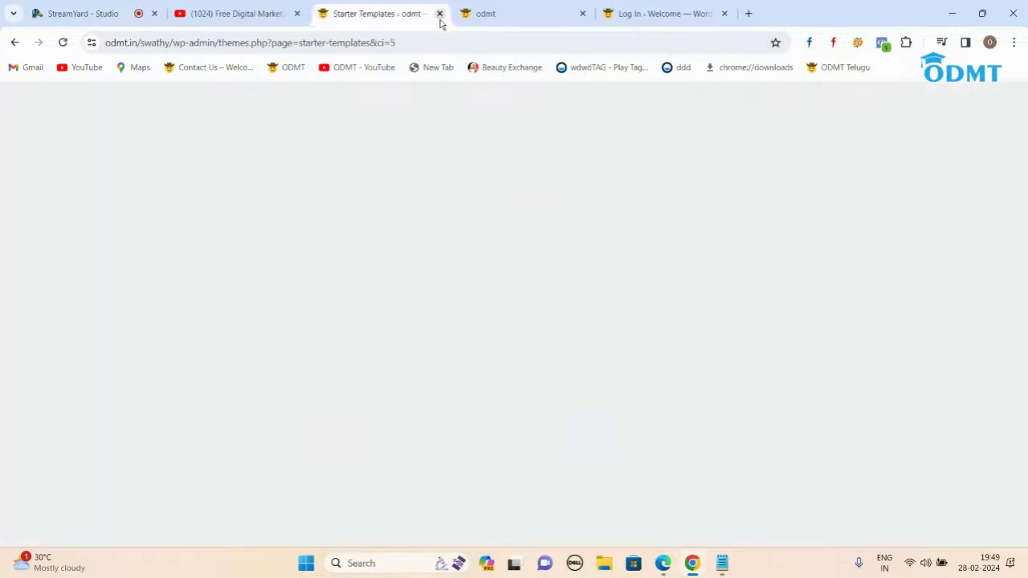
left_click(508, 22)
left_click(63, 43)
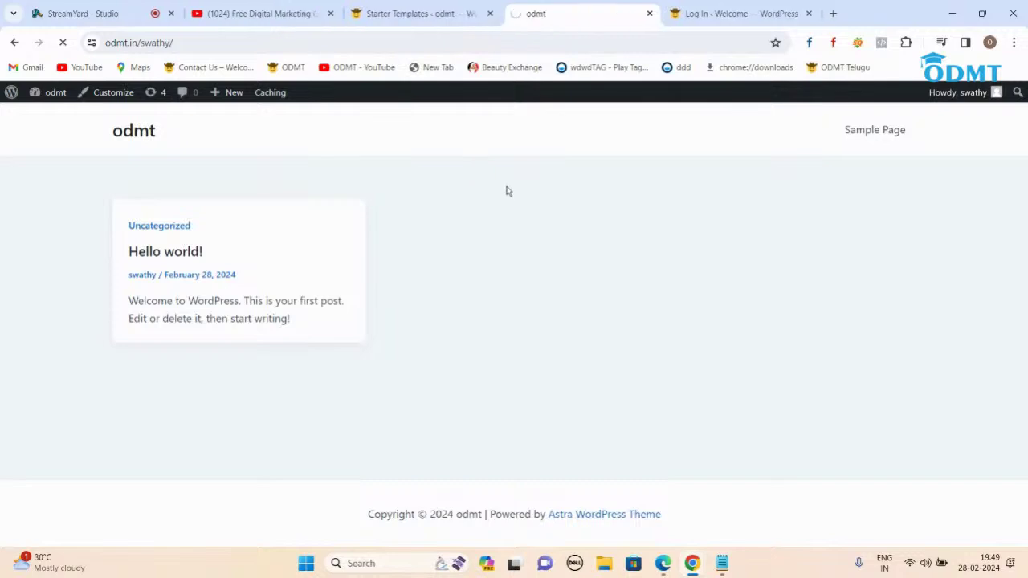
left_click(414, 16)
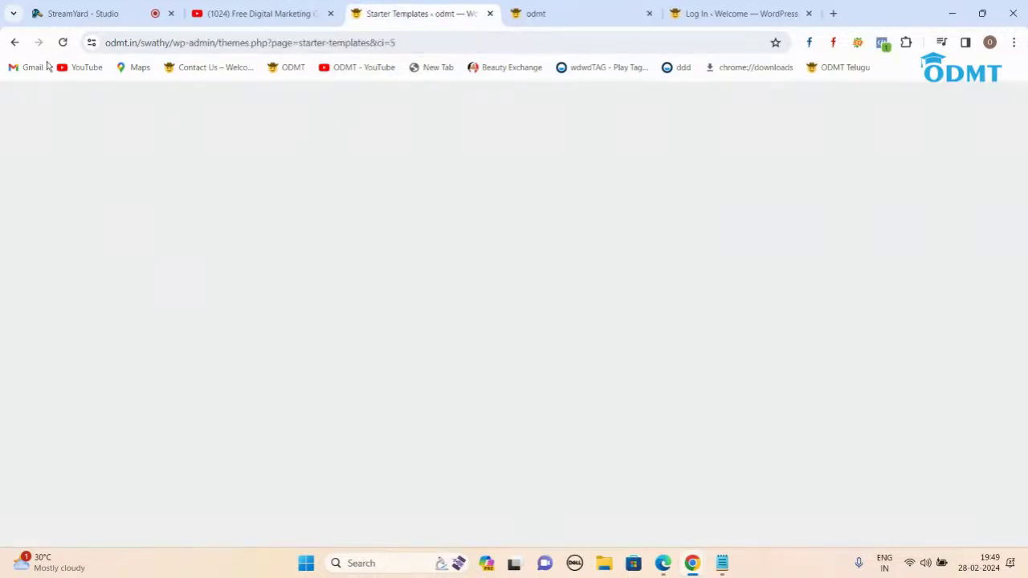
left_click(531, 15)
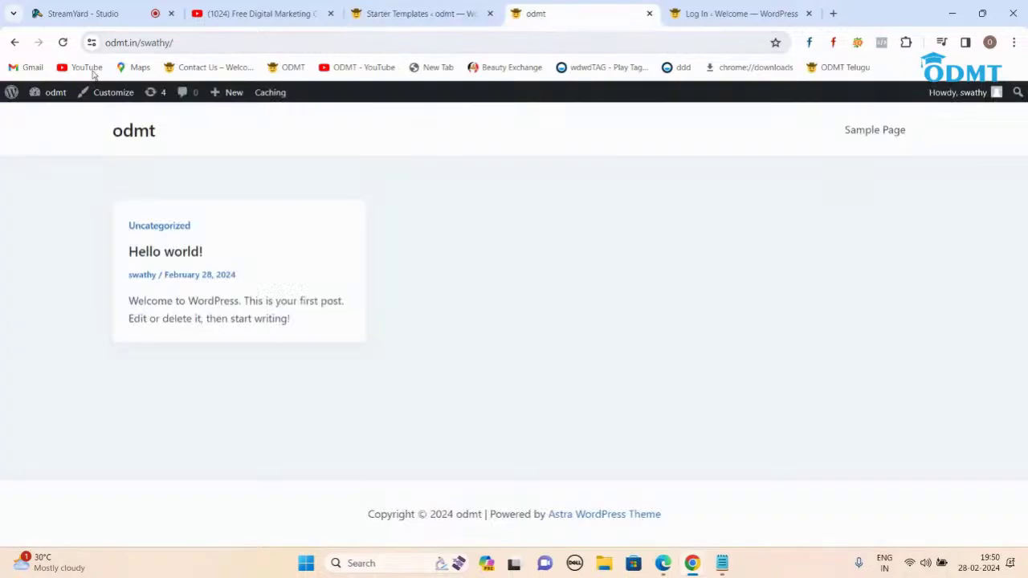
left_click(56, 45)
left_click(379, 10)
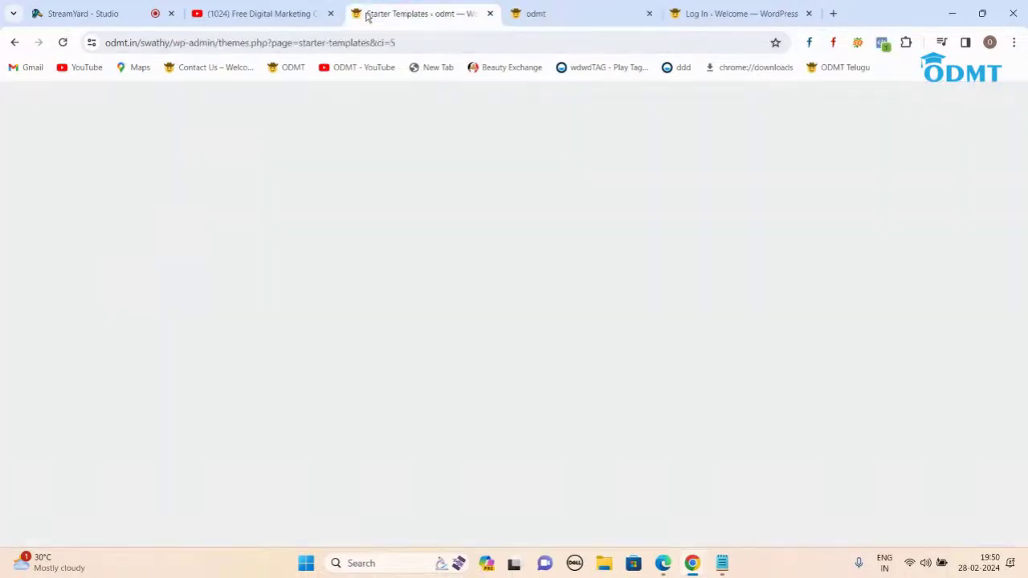
- Go back in the template setup and reload the Organic Store page
left_click(15, 42)
left_click(15, 43)
left_click(63, 43)
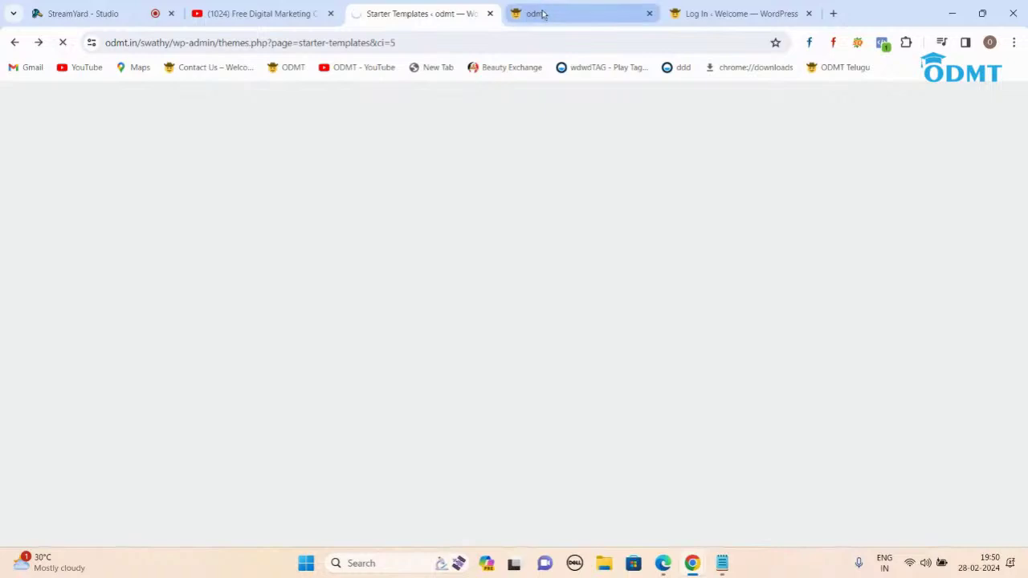
mouse_move(543, 14)
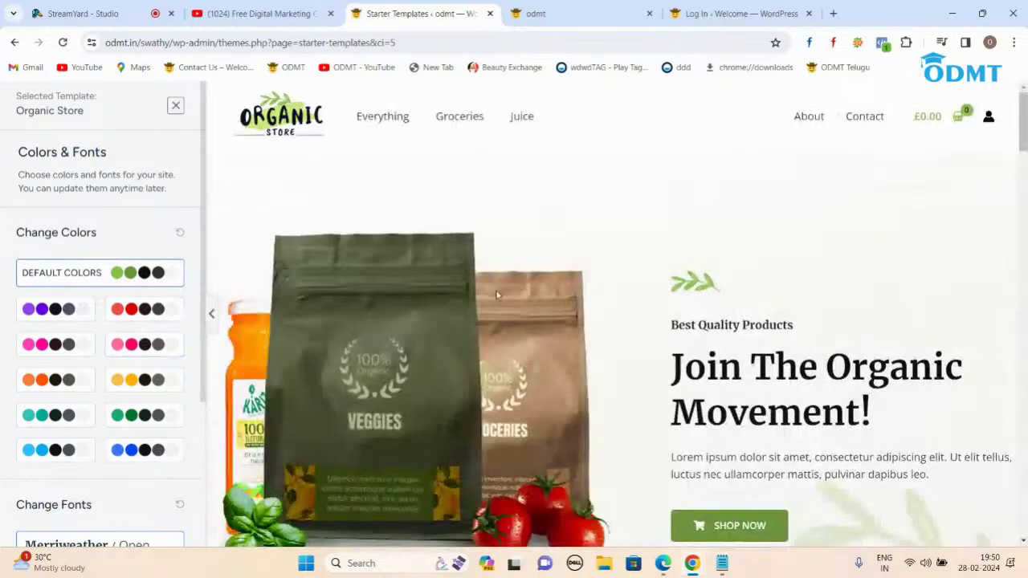
- Review the Organic Store preview from the header to the footer, along with its color and font options
scroll(594, 302, "down", 3)
scroll(593, 302, "down", 20)
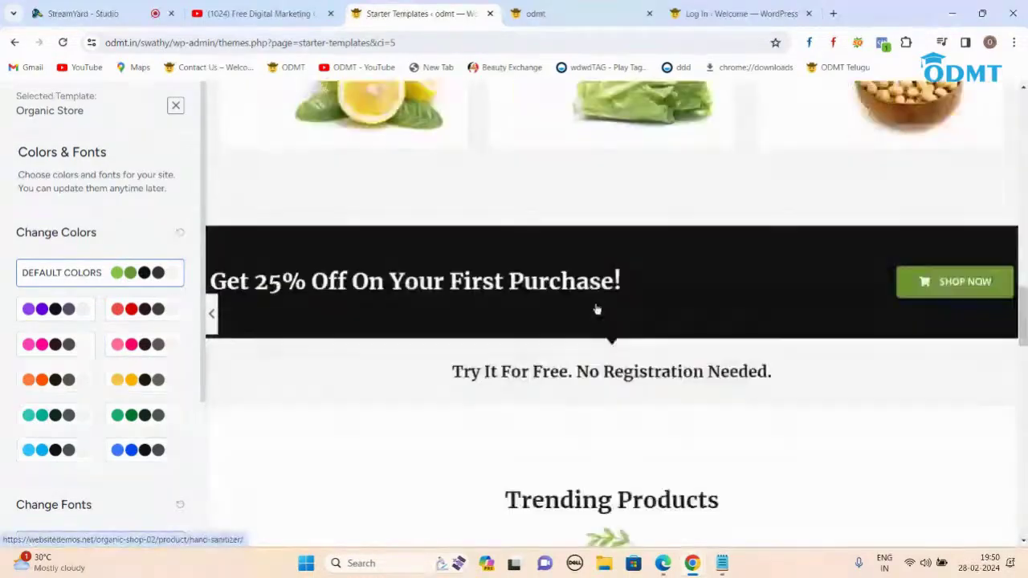
scroll(596, 304, "down", 15)
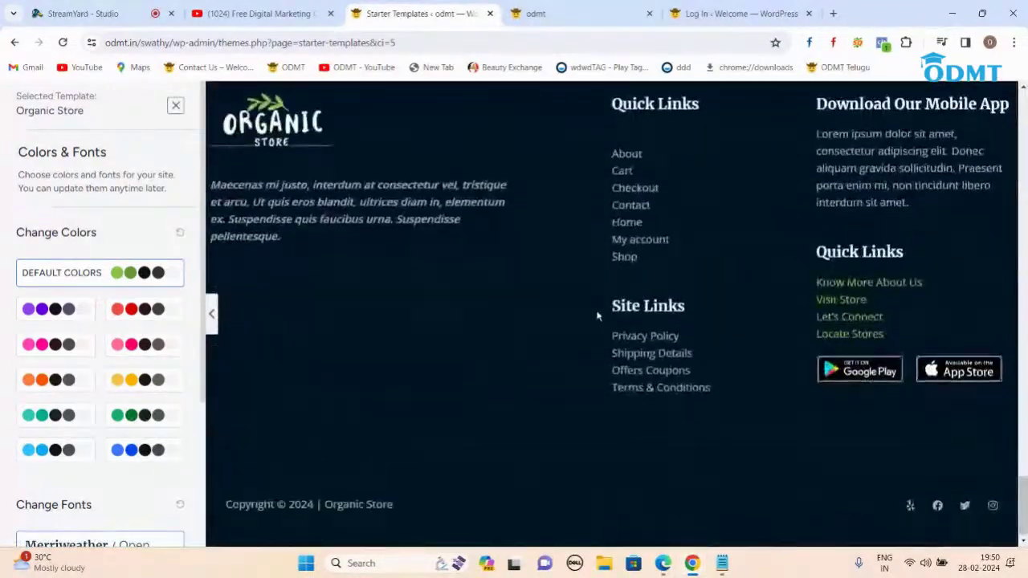
scroll(597, 310, "up", 12)
scroll(596, 315, "up", 8)
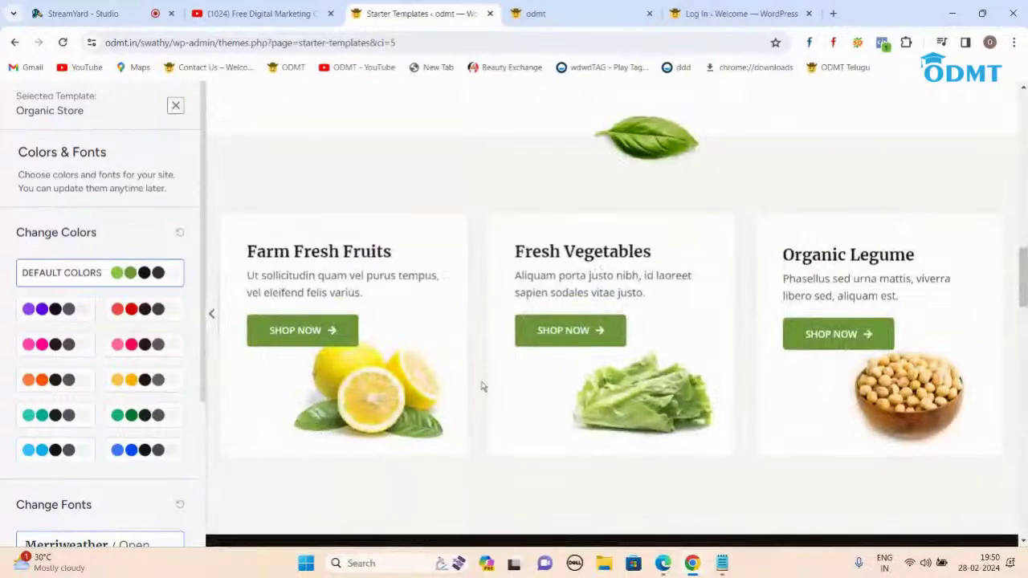
scroll(729, 318, "up", 15)
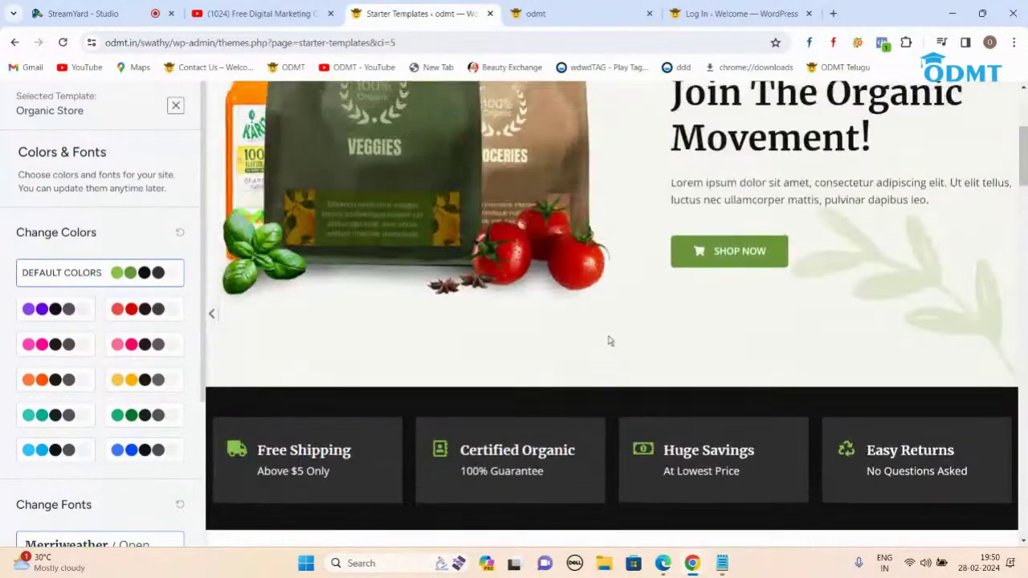
scroll(107, 276, "down", 4)
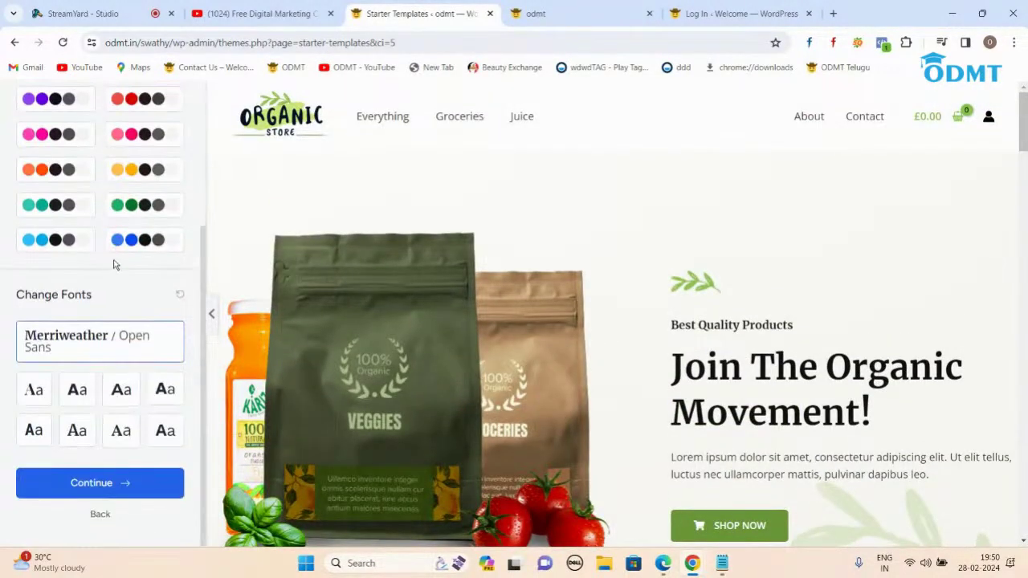
- Try again to continue the Organic Store setup with the default colors and fonts, and go back from the page
left_click(93, 484)
left_click(15, 43)
left_click(13, 43)
- Open the WordPress dashboard from the site's front page, close the stalled Starter Templates tab and reload the dashboard
left_click(562, 14)
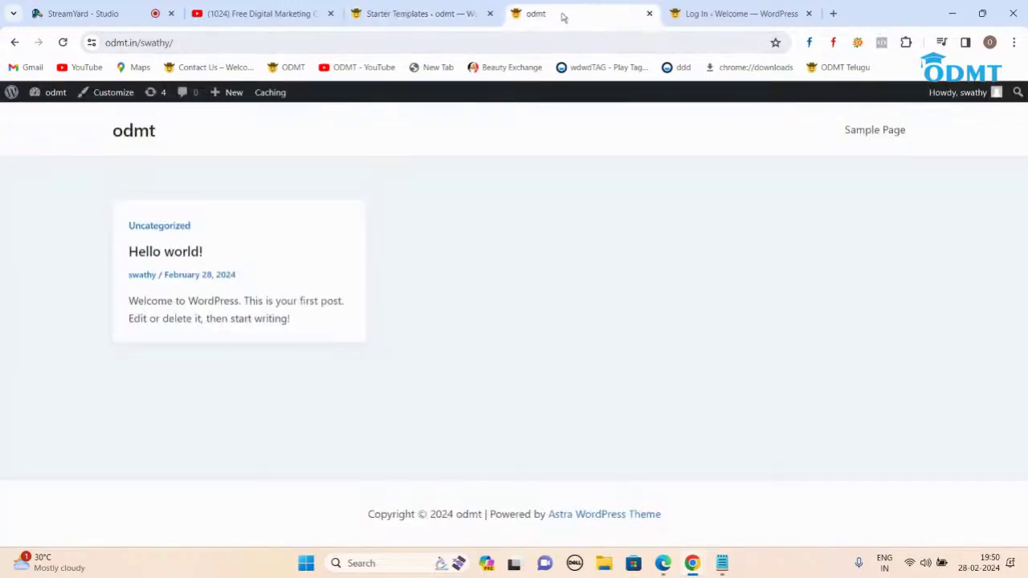
mouse_move(46, 96)
left_click(45, 117)
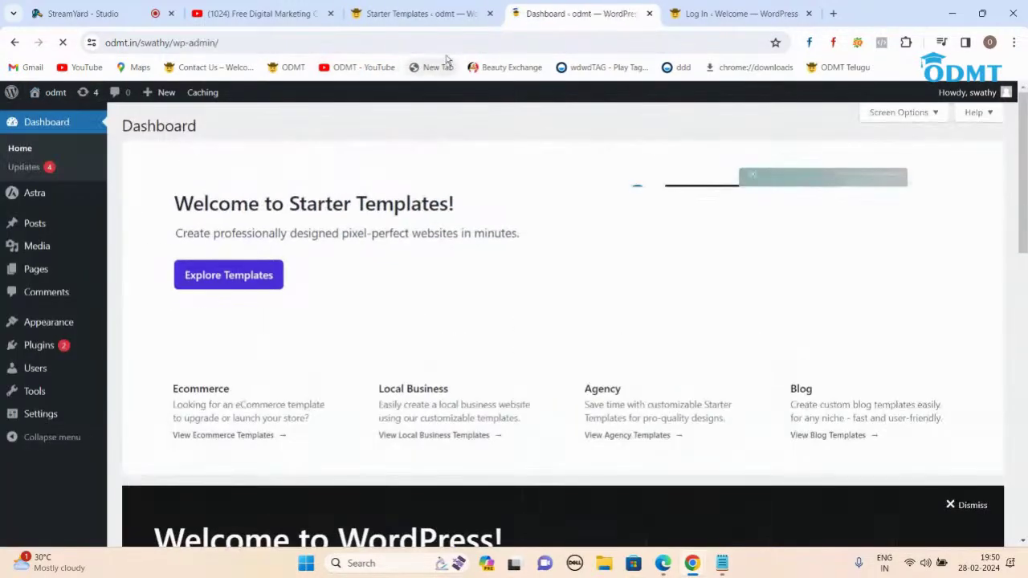
left_click(419, 14)
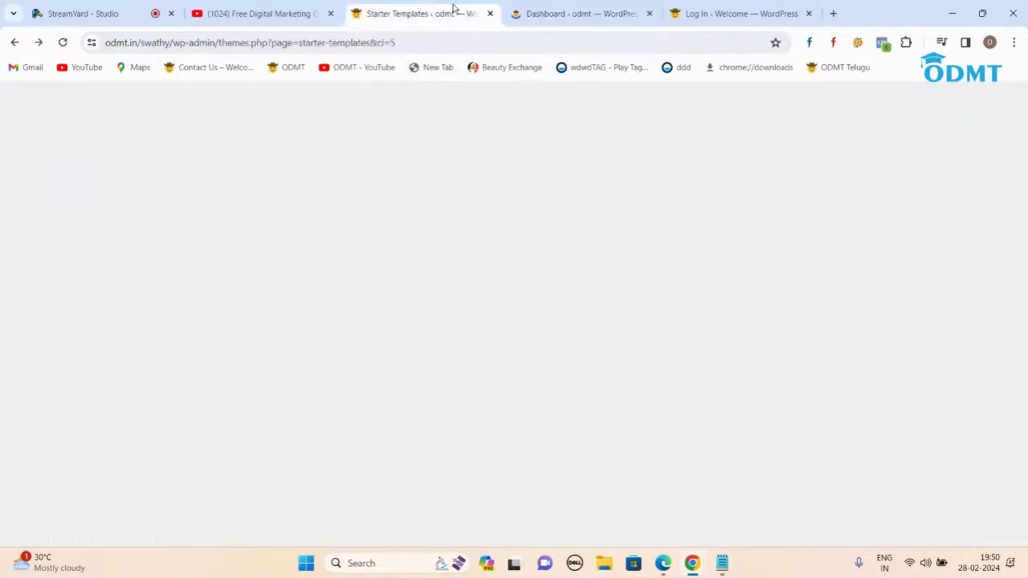
left_click(489, 14)
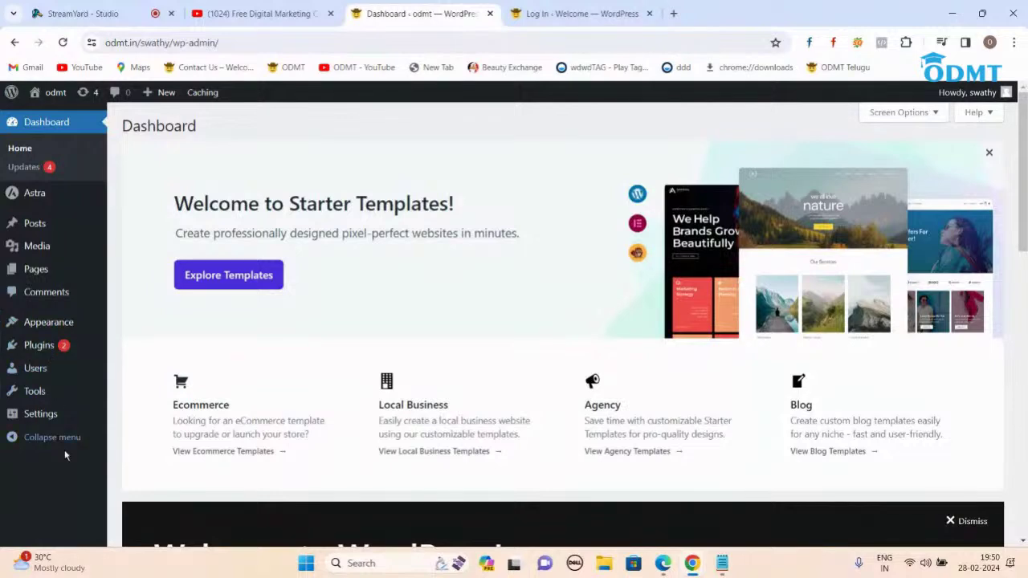
left_click(62, 42)
- Open Starter Templates from the dashboard and select the Outdoor Adventure design from the classic Elementor templates
mouse_move(83, 325)
mouse_move(51, 348)
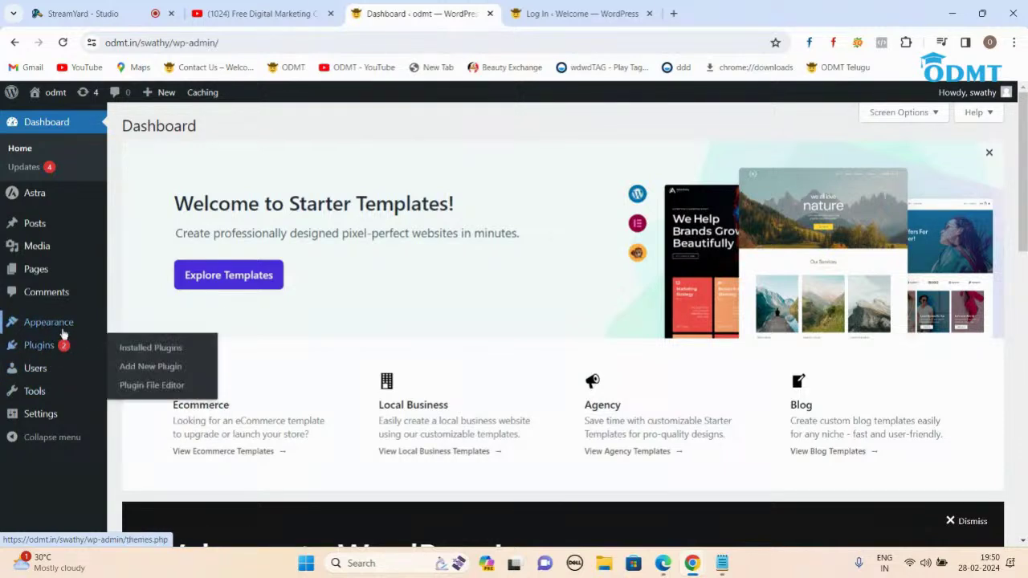
left_click(140, 407)
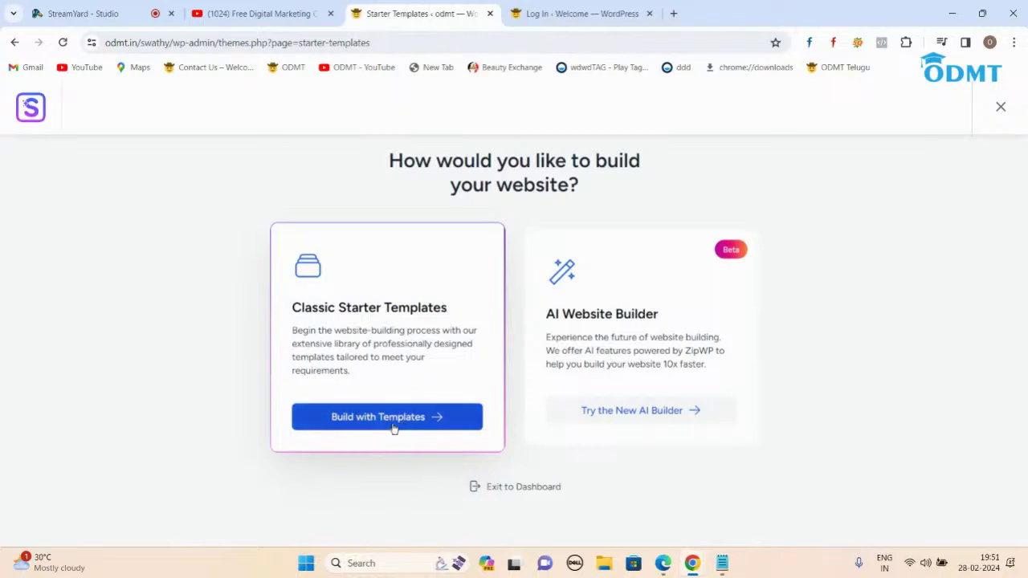
left_click(394, 422)
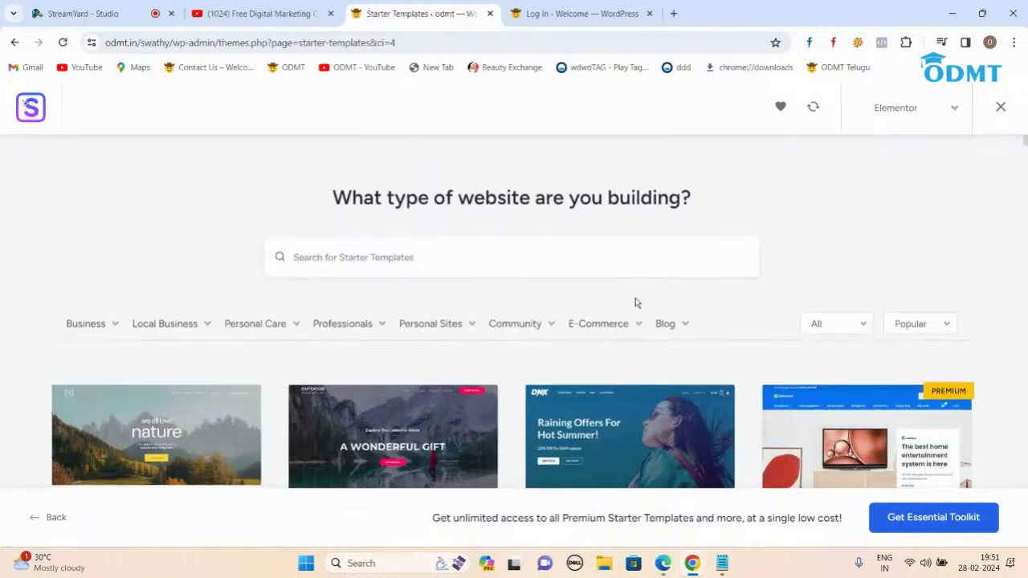
scroll(635, 301, "down", 3)
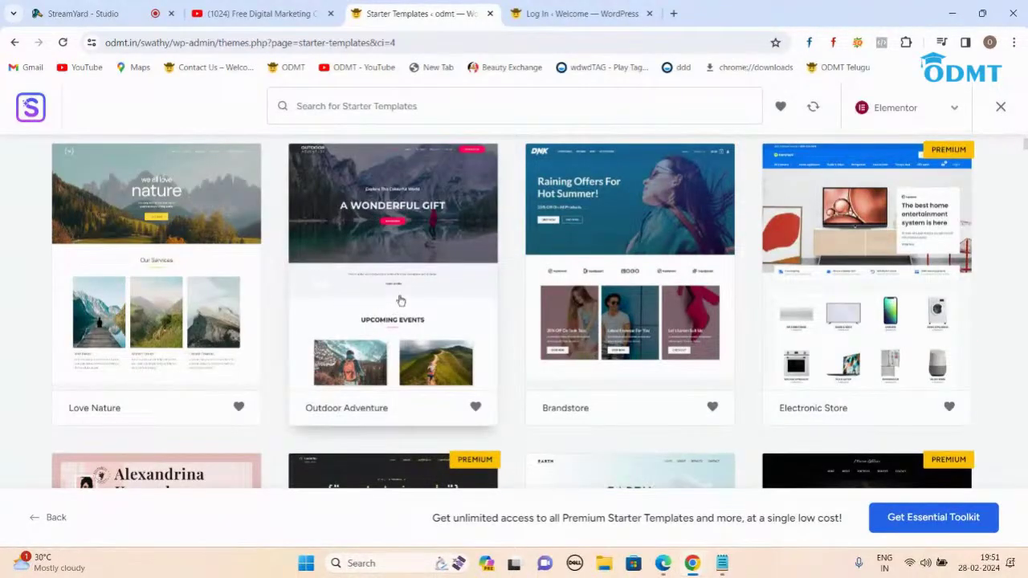
left_click(402, 244)
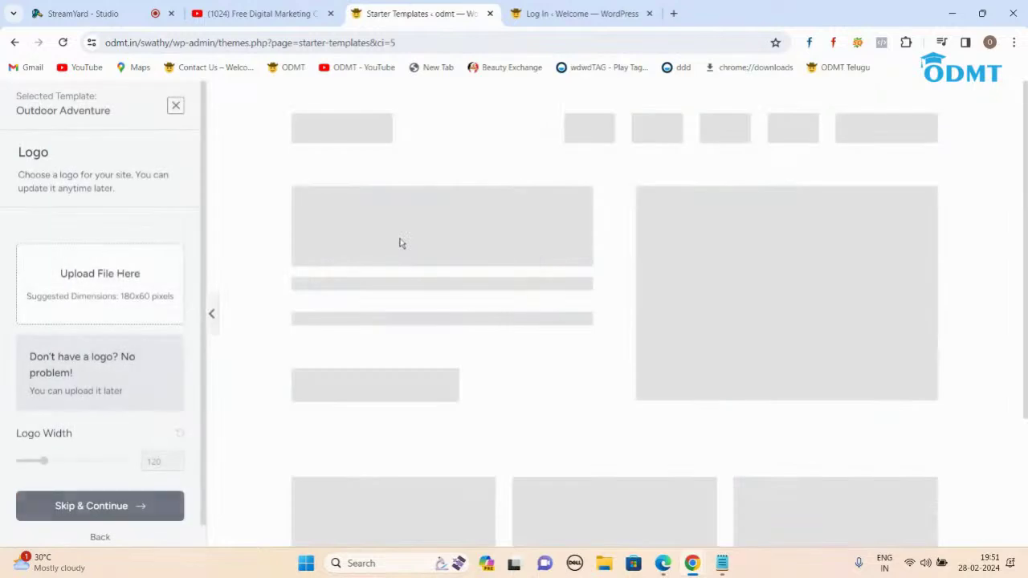
- Keep Outdoor Adventure's default logo, colors and fonts, skip the plugin update condition, and build the website with the default import options
left_click(100, 507)
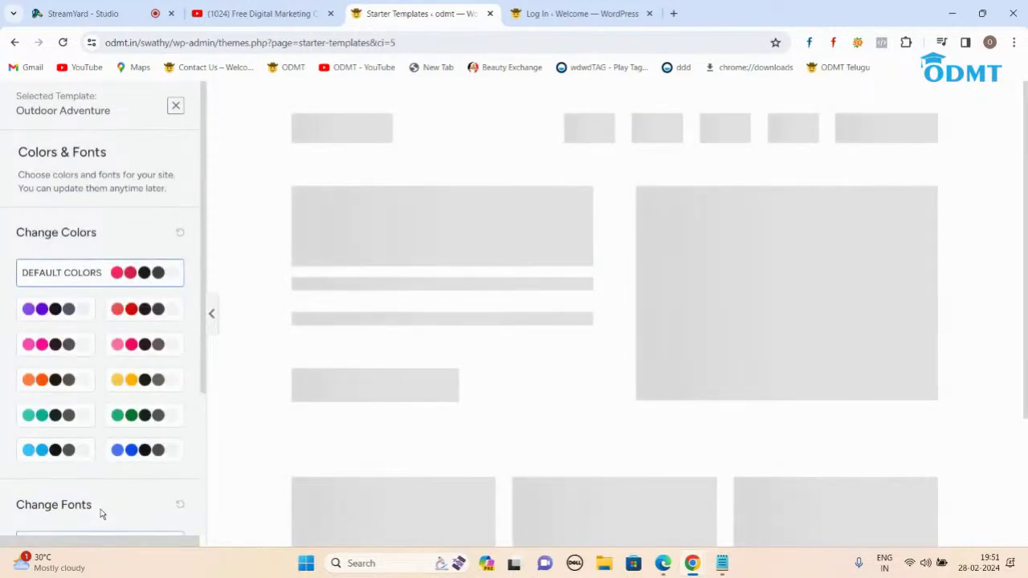
scroll(101, 482, "down", 3)
left_click(91, 484)
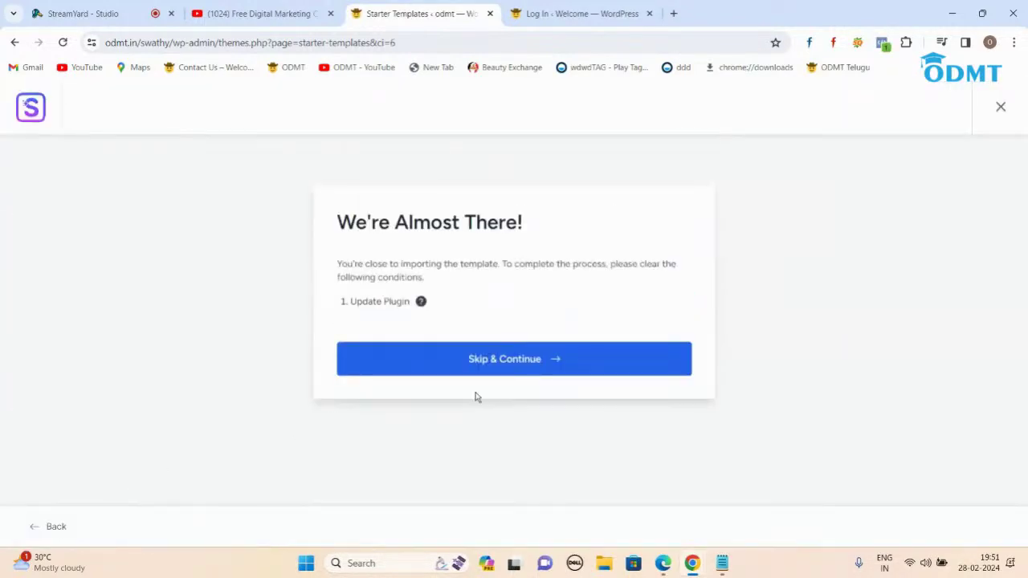
left_click(531, 361)
scroll(526, 377, "down", 2)
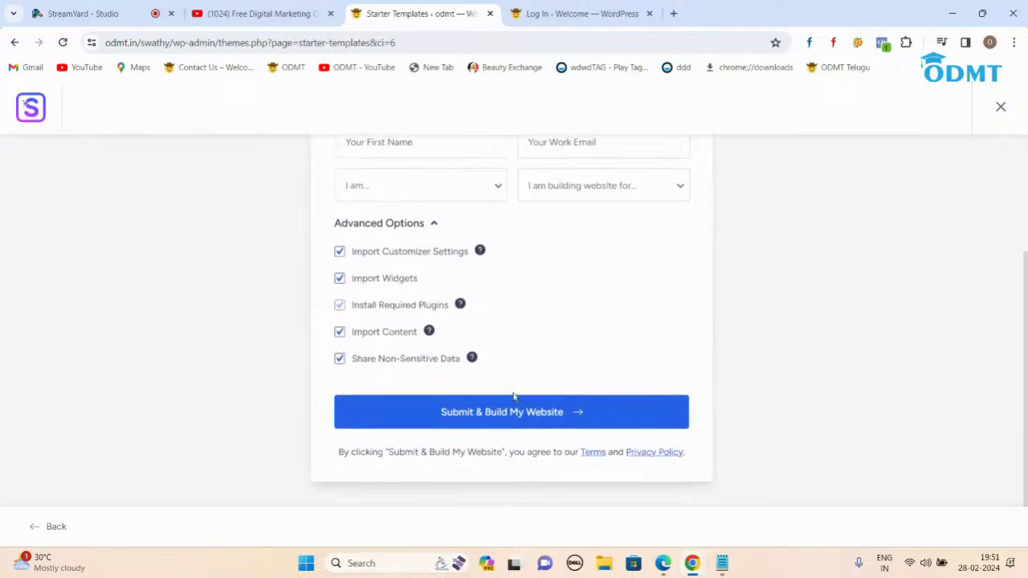
left_click(478, 415)
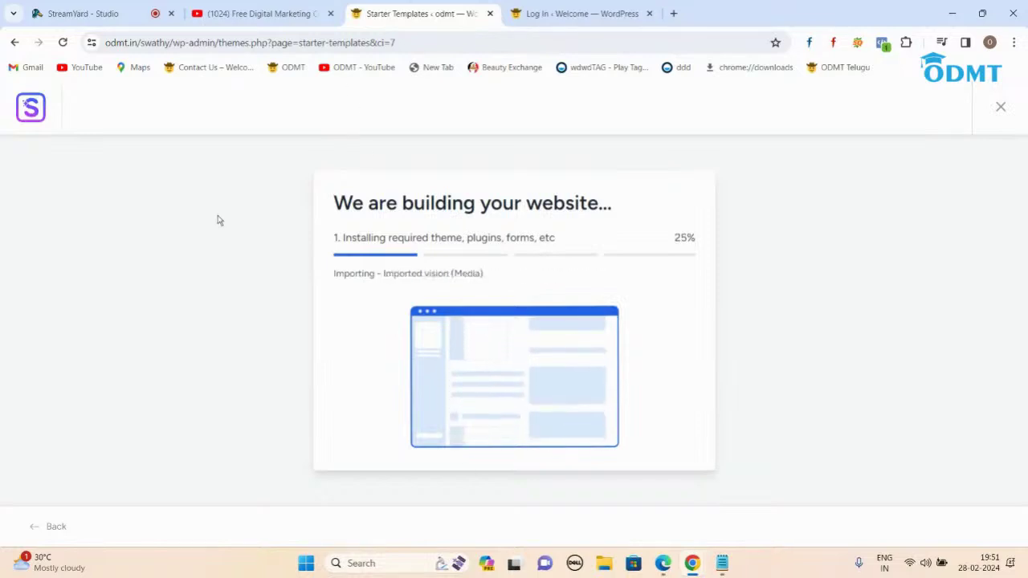
- Switch to Notepad and highlight the four setup steps from Appearance> themes to Choose your Template and Activate, then minimize the notes
left_click(722, 563)
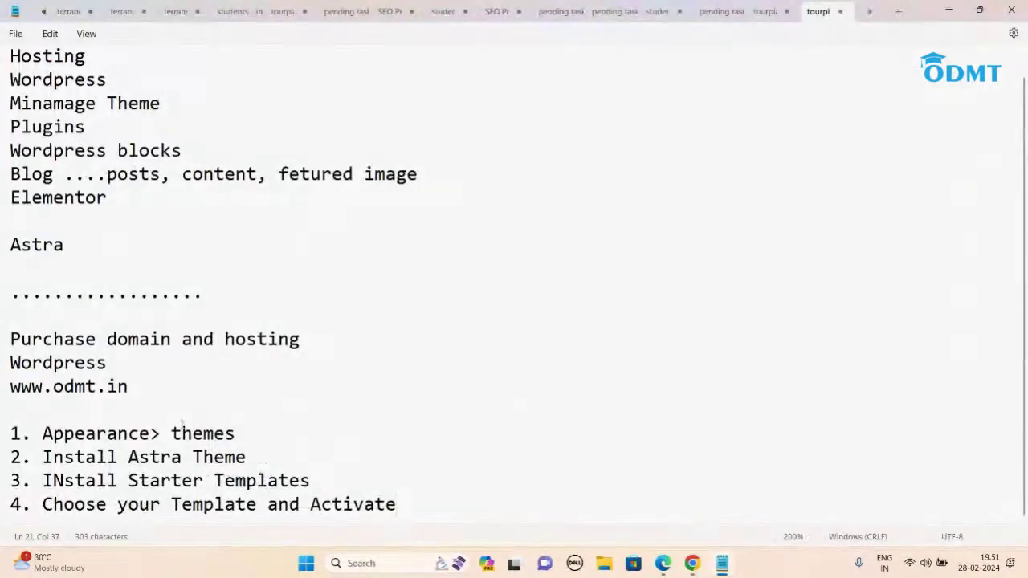
scroll(245, 452, "up", 1)
left_click_drag(402, 522, 11, 450)
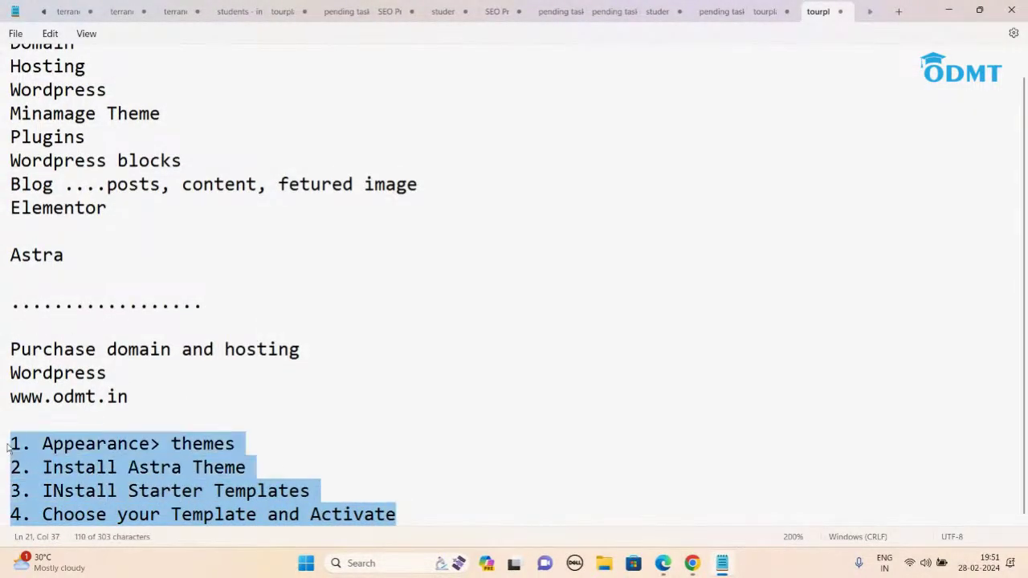
left_click(949, 14)
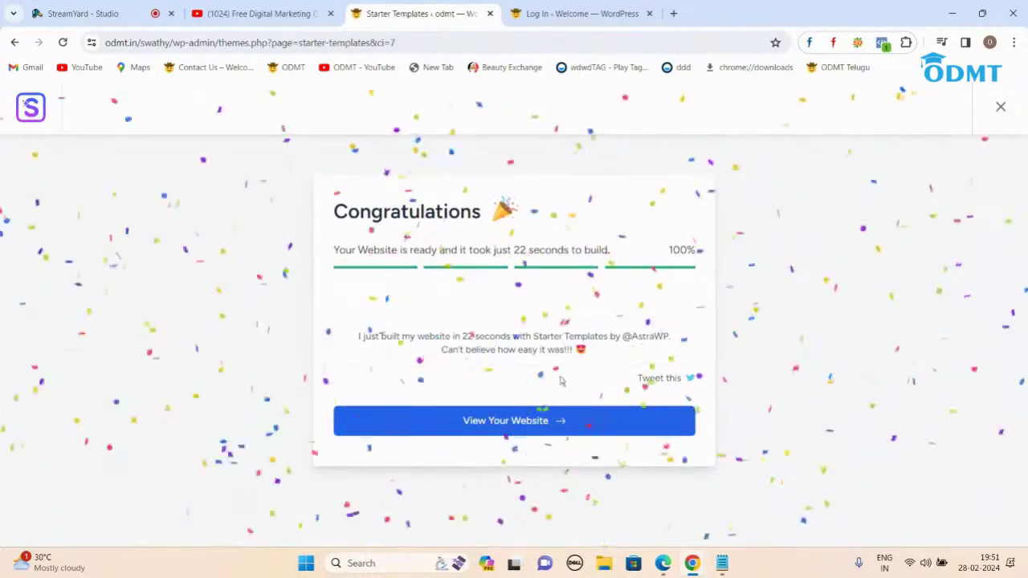
- View the finished website and review its home page, including the Upcoming Events cards and the tours section, returning to the header
left_click(515, 425)
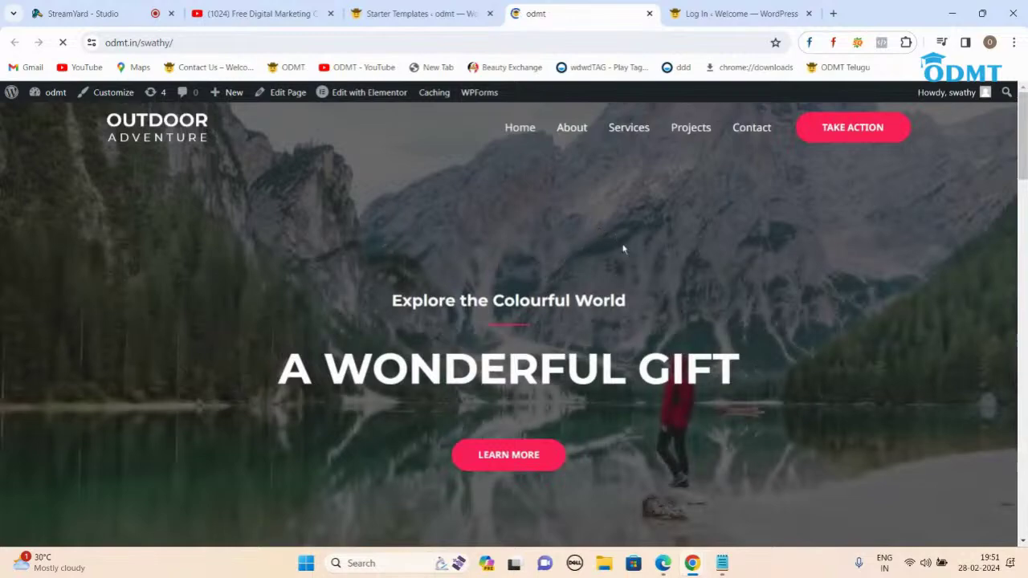
scroll(635, 265, "down", 4)
scroll(643, 275, "down", 15)
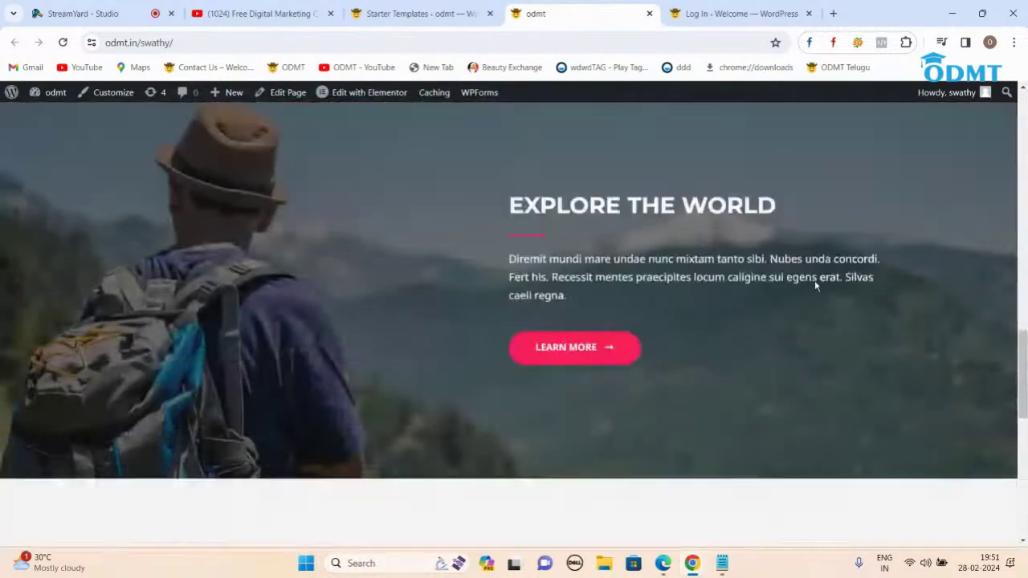
scroll(814, 286, "down", 6)
scroll(815, 286, "up", 10)
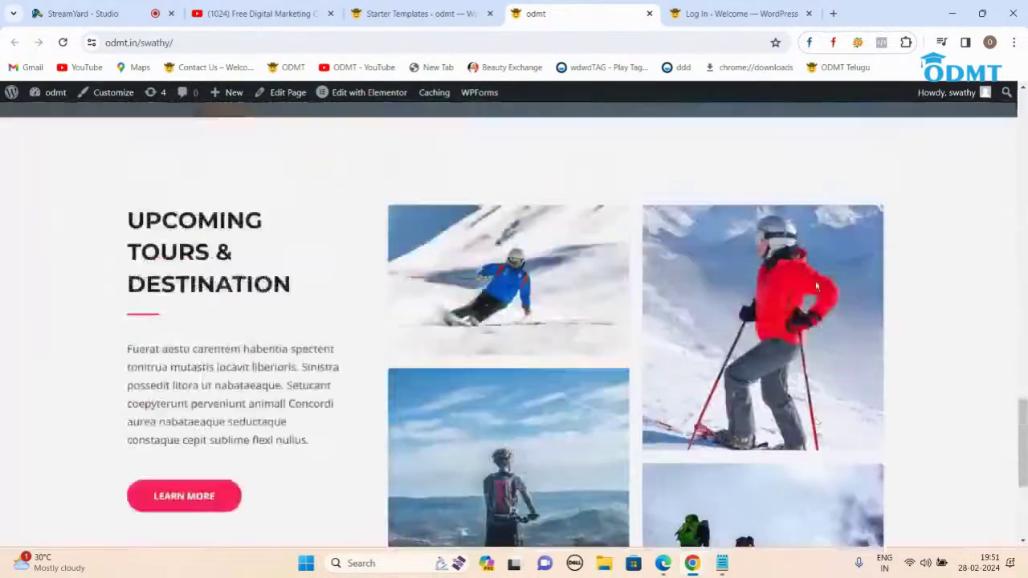
scroll(815, 286, "up", 3)
scroll(584, 312, "up", 7)
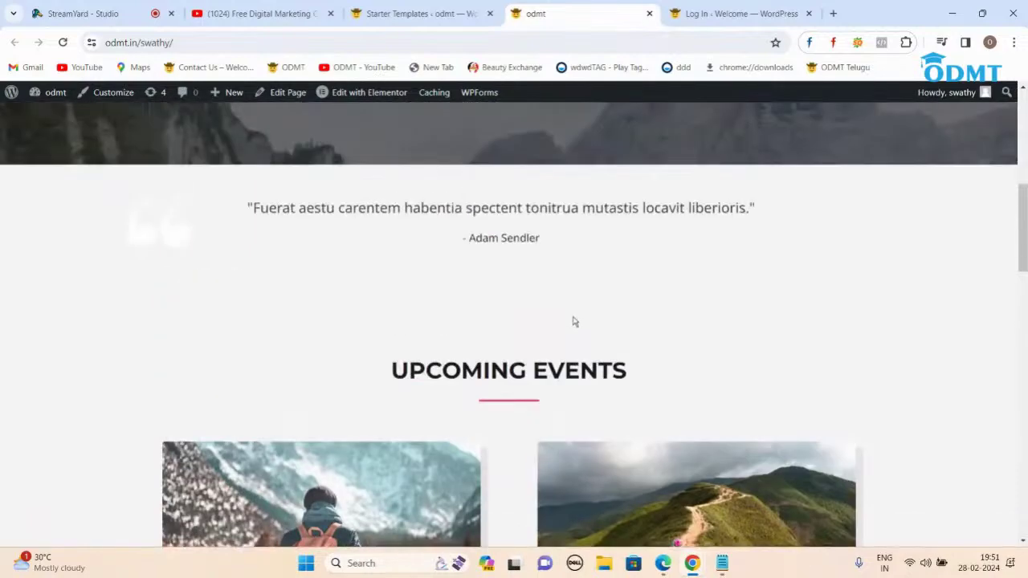
scroll(579, 287, "down", 3)
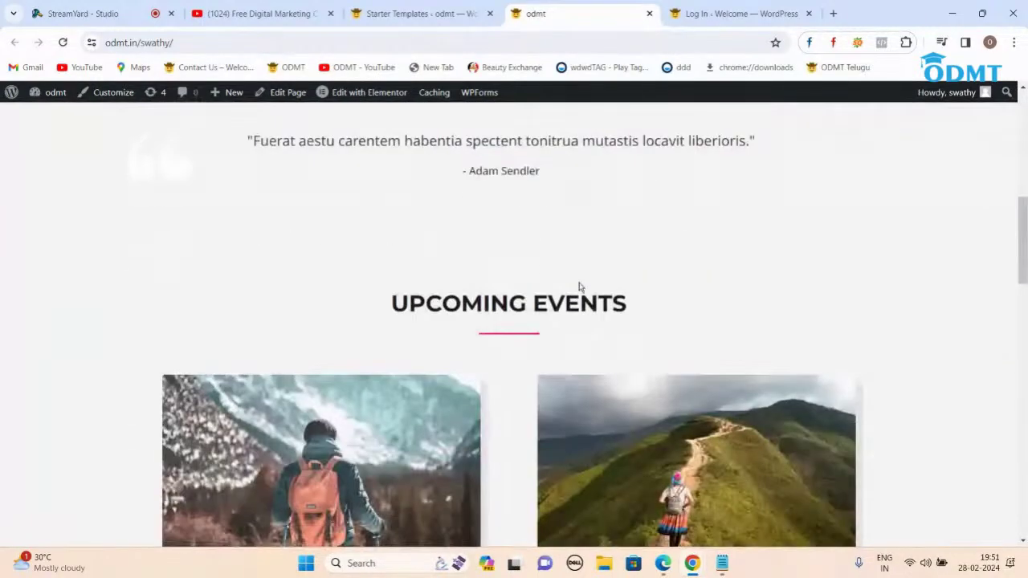
scroll(710, 251, "down", 2)
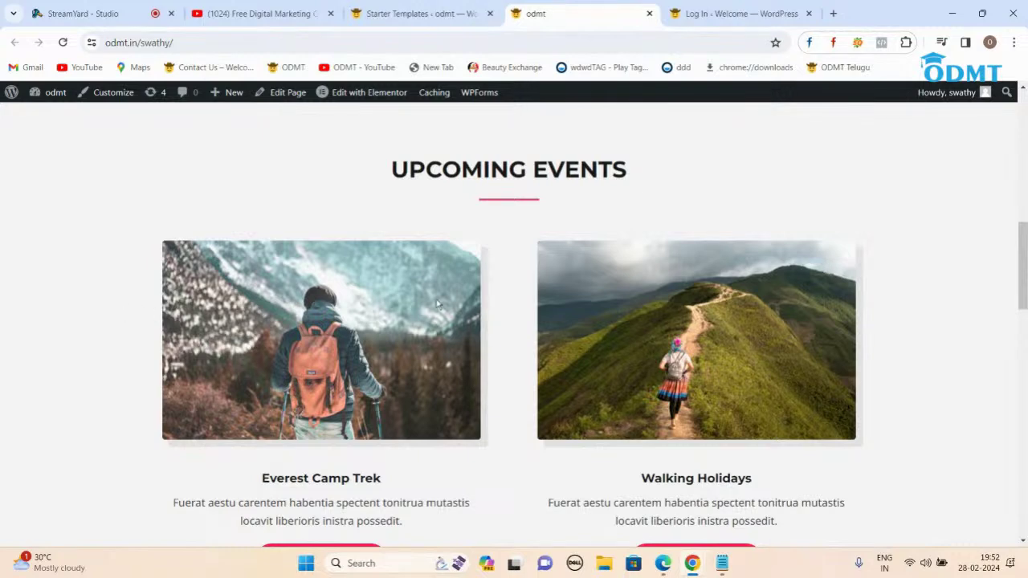
scroll(399, 276, "down", 3)
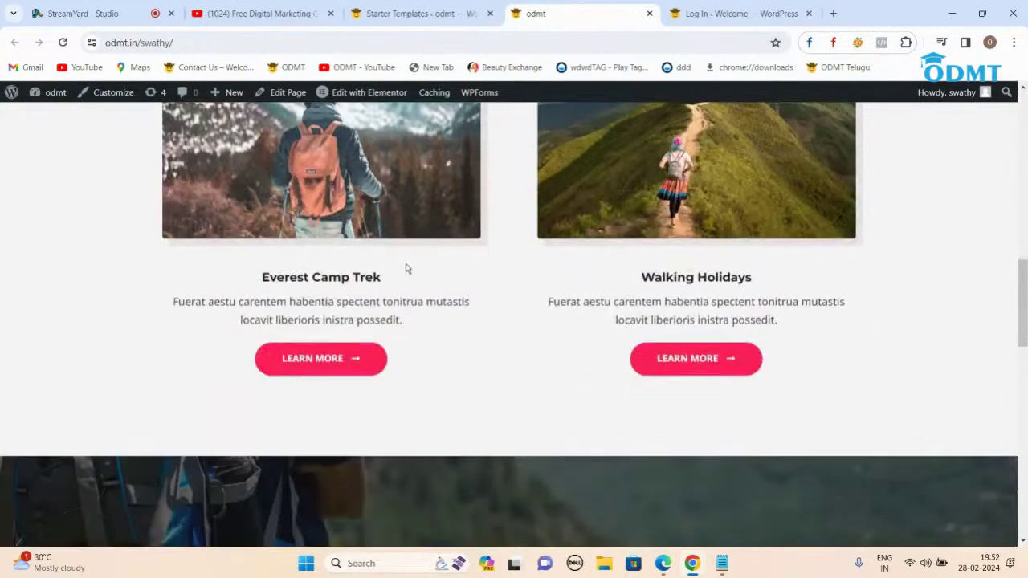
scroll(524, 287, "up", 3)
scroll(525, 287, "up", 10)
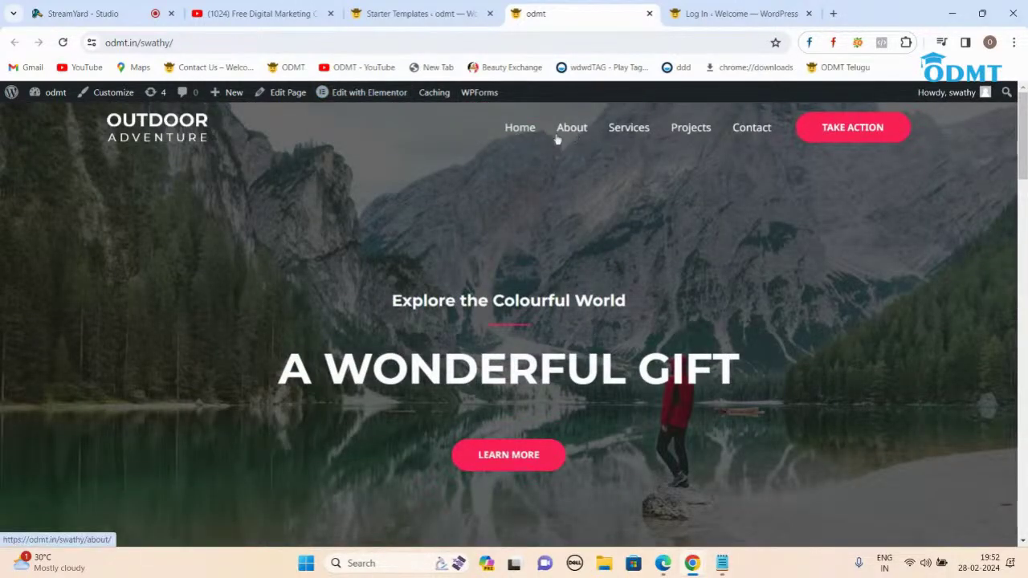
- Open the home page for editing with Elementor and reload the stalled editor
mouse_move(367, 100)
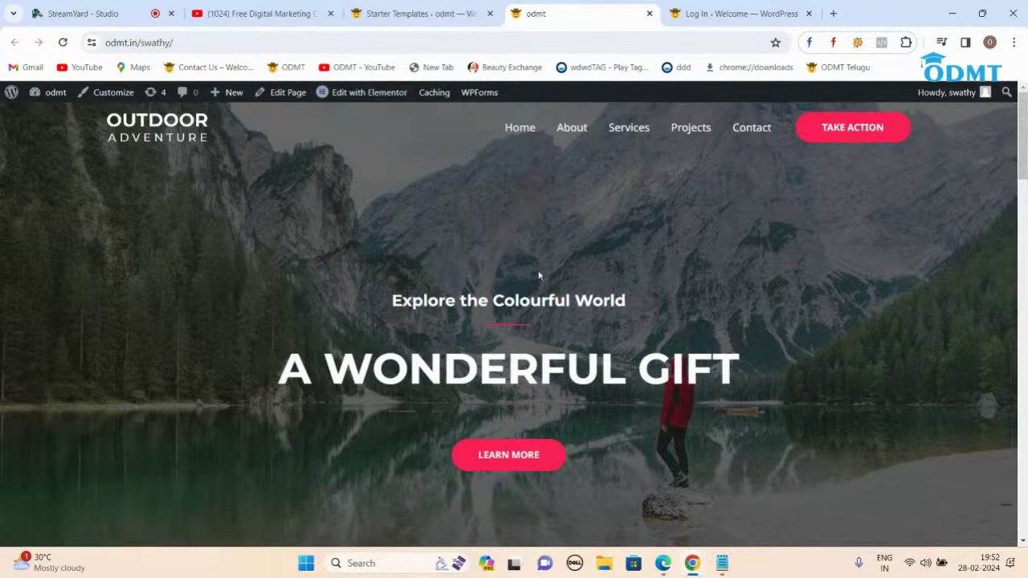
scroll(538, 285, "down", 8)
scroll(527, 322, "up", 8)
left_click(379, 94)
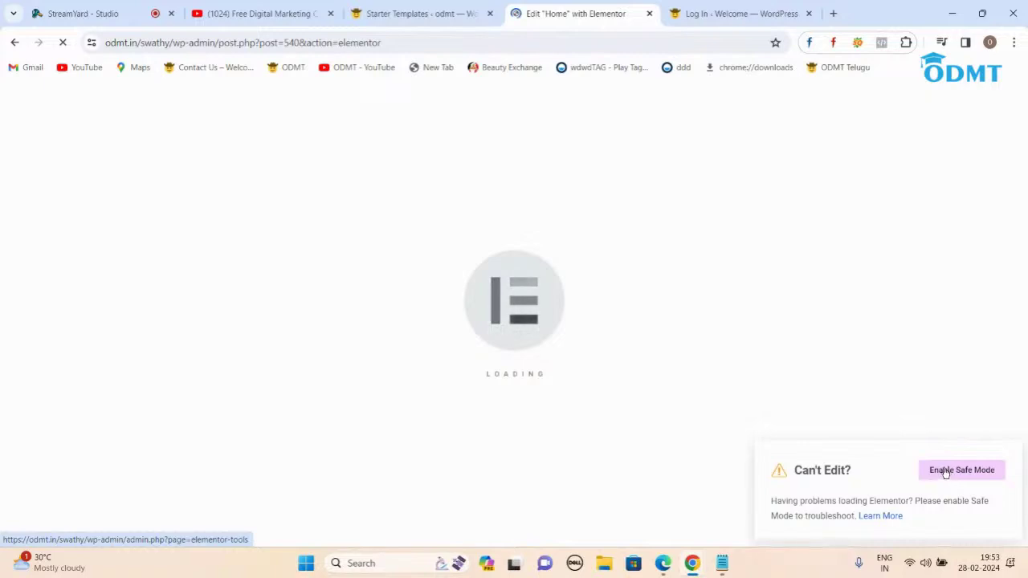
left_click(62, 43)
left_click(63, 43)
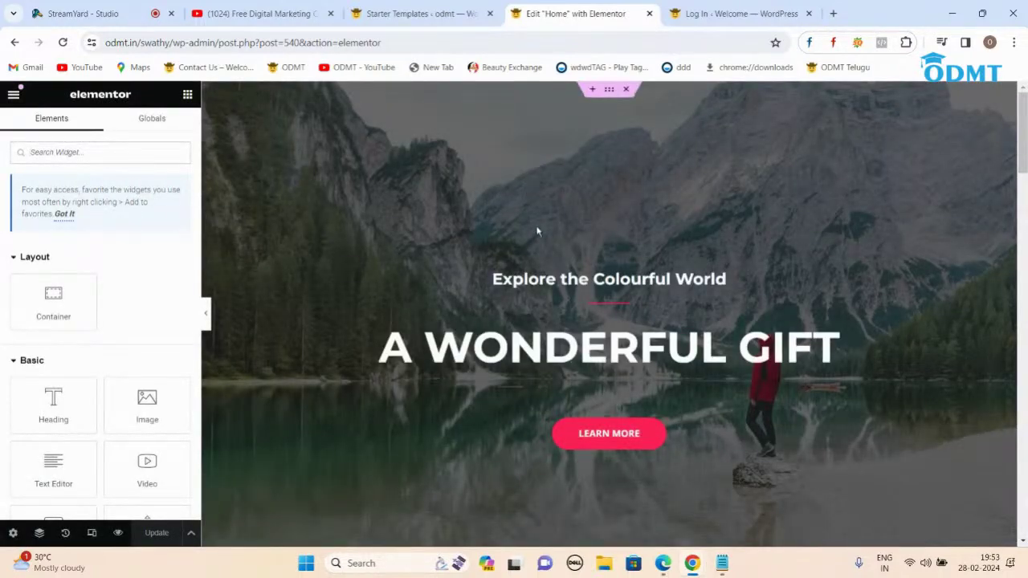
- Replace the hero section's main heading text with Digital Marketing
left_click(646, 287)
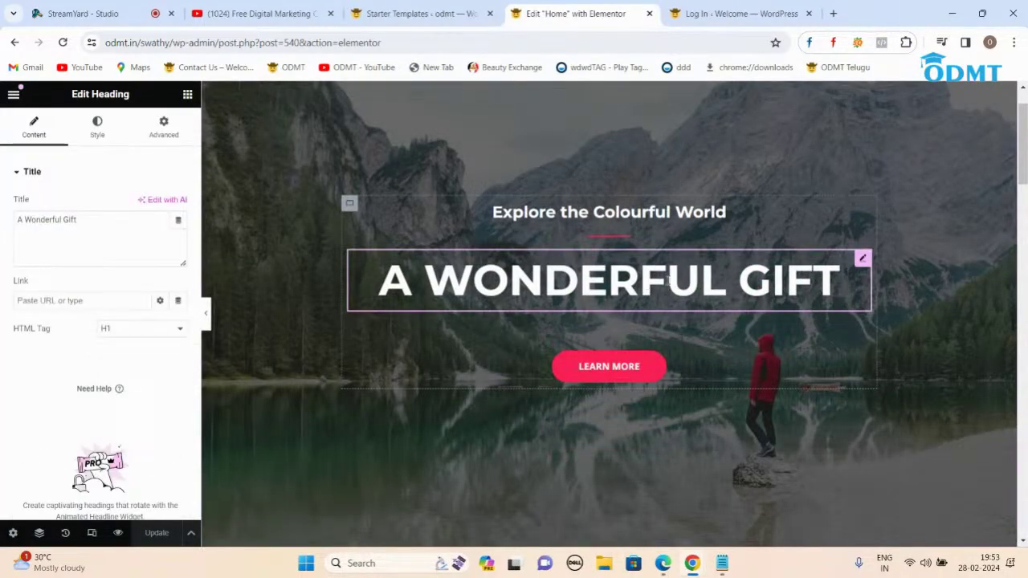
triple_click(598, 276)
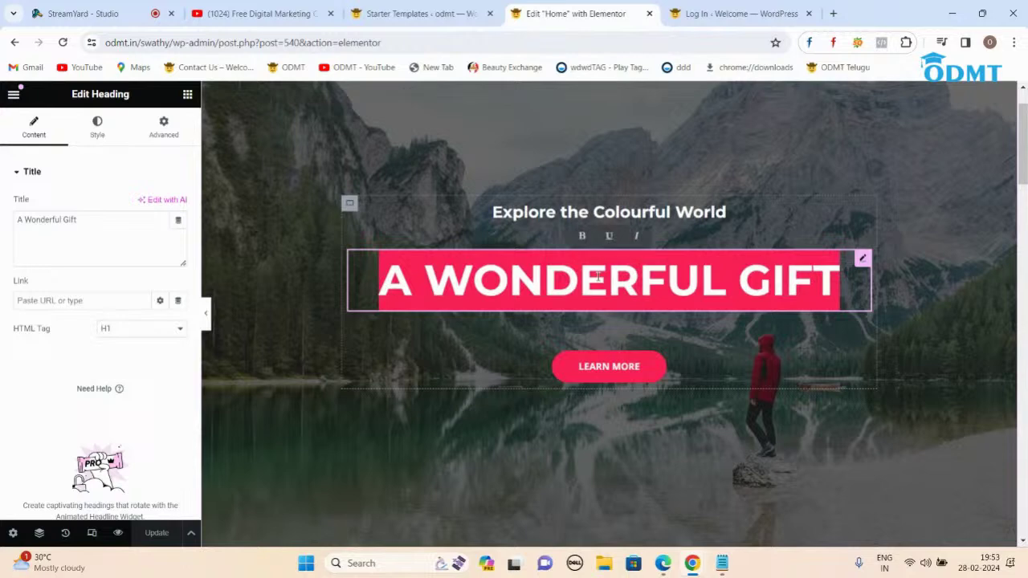
type("Digital Marketing")
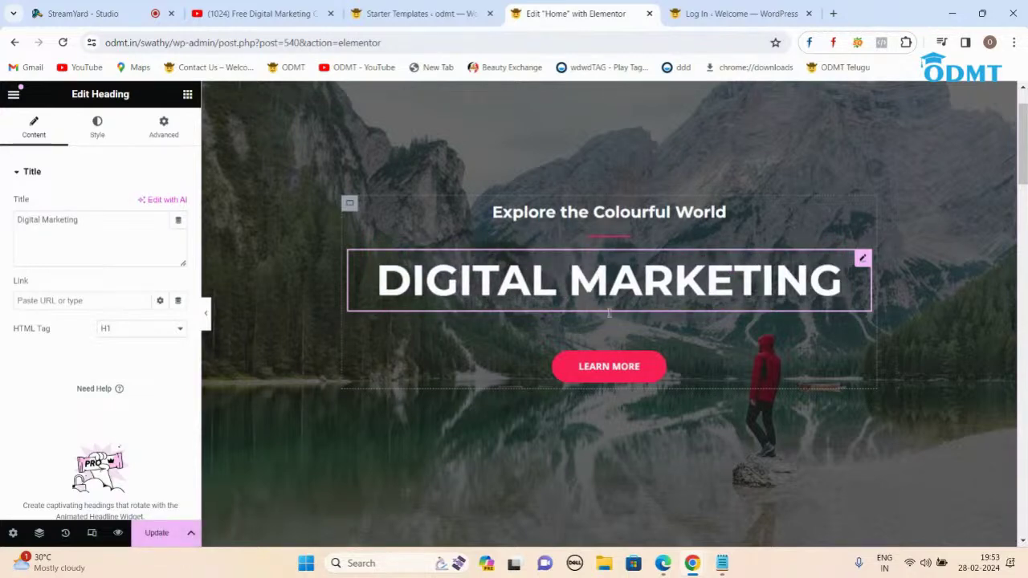
- Open the hero container's style settings to reach its background image
scroll(609, 313, "down", 8)
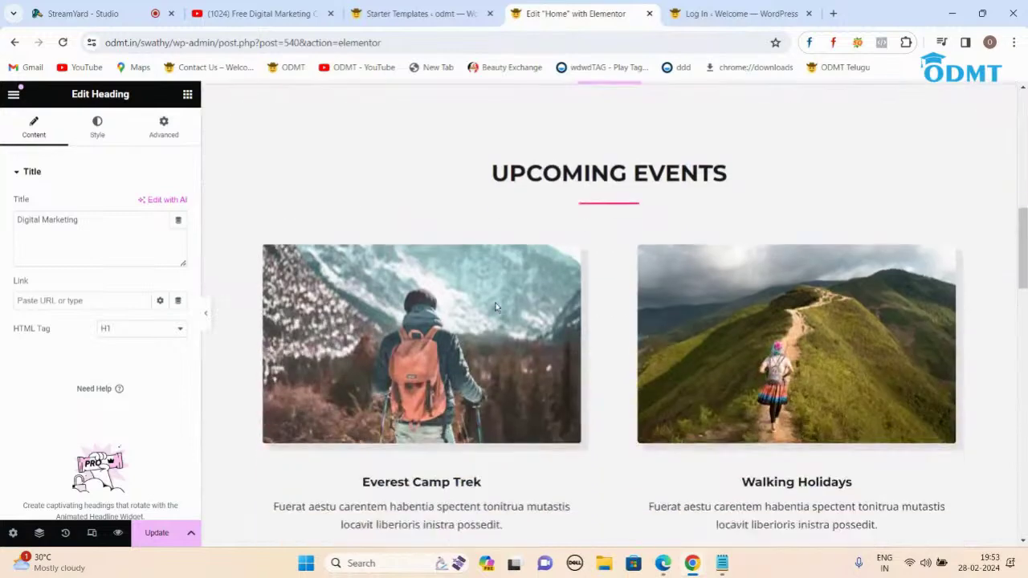
scroll(495, 306, "up", 8)
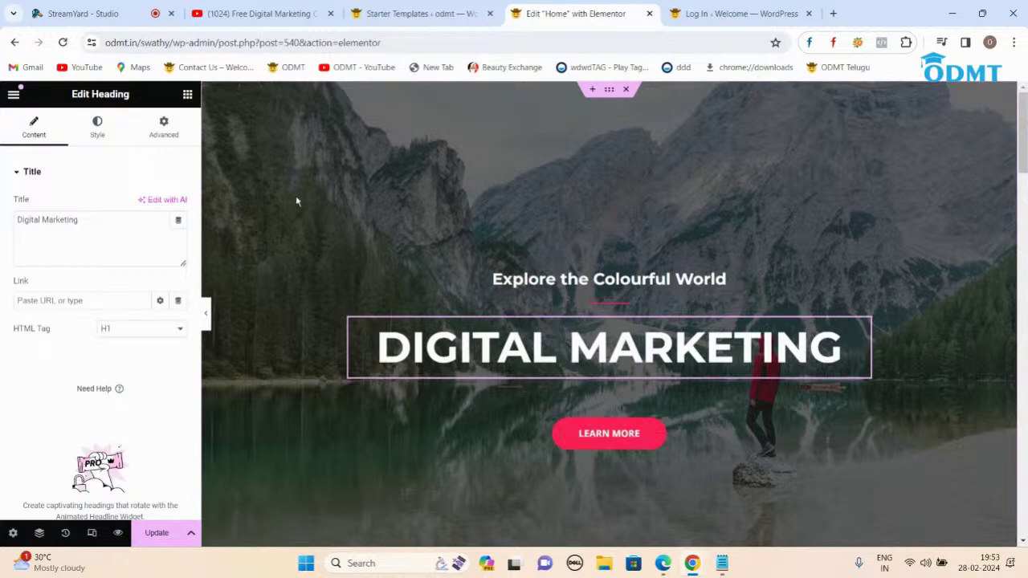
scroll(562, 344, "down", 3)
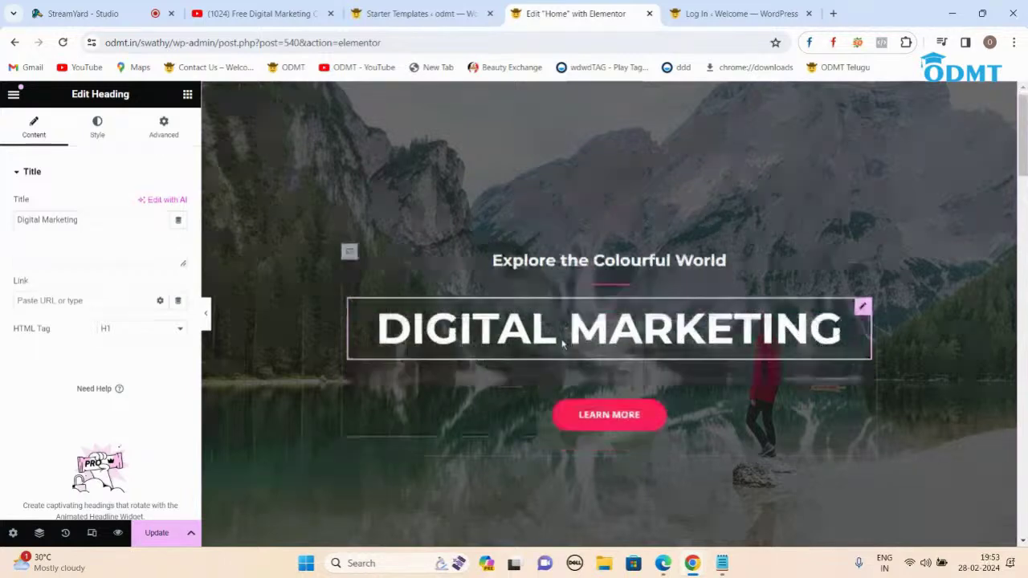
scroll(562, 351, "up", 3)
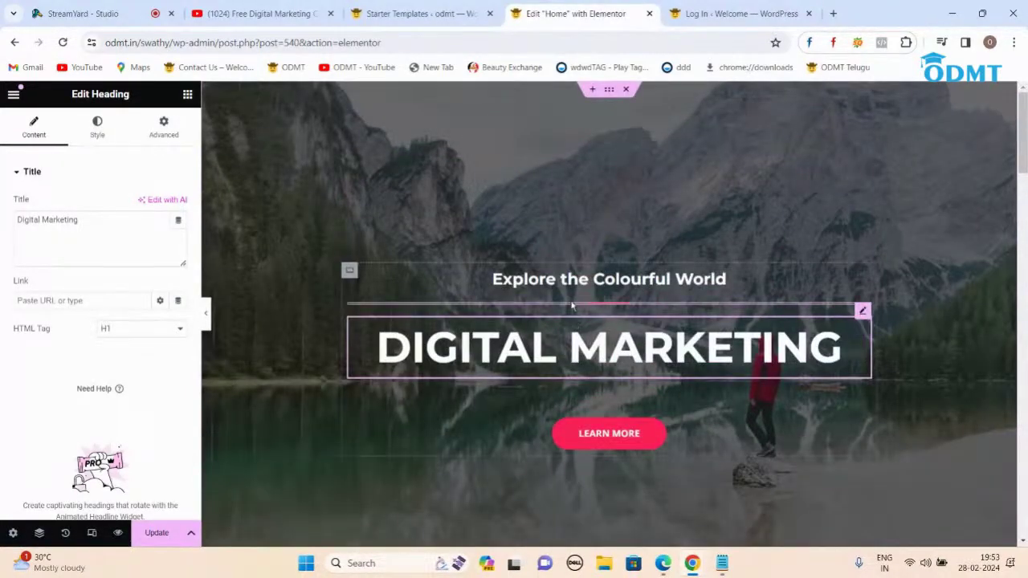
left_click(609, 90)
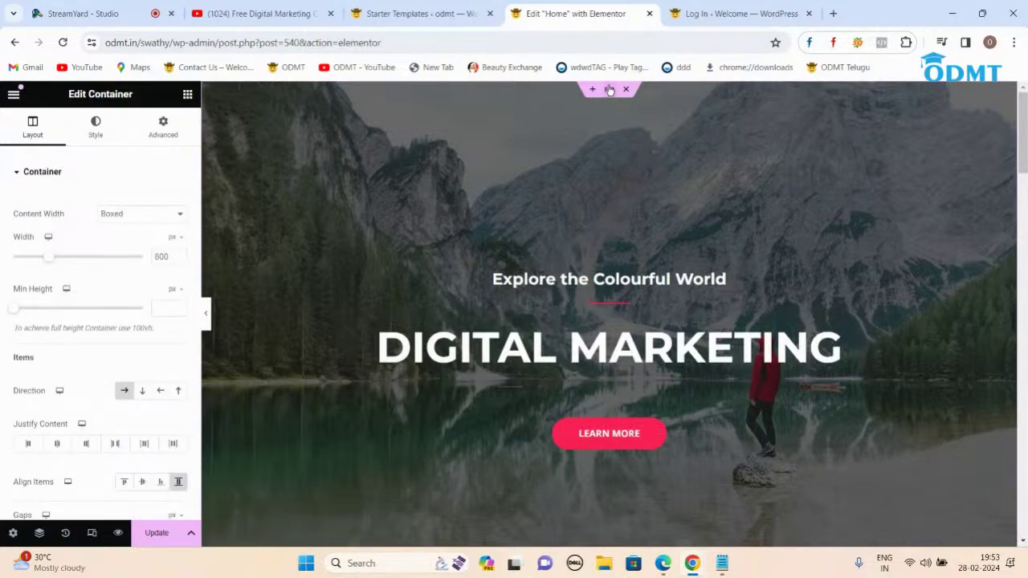
scroll(18, 348, "down", 3)
scroll(57, 264, "up", 3)
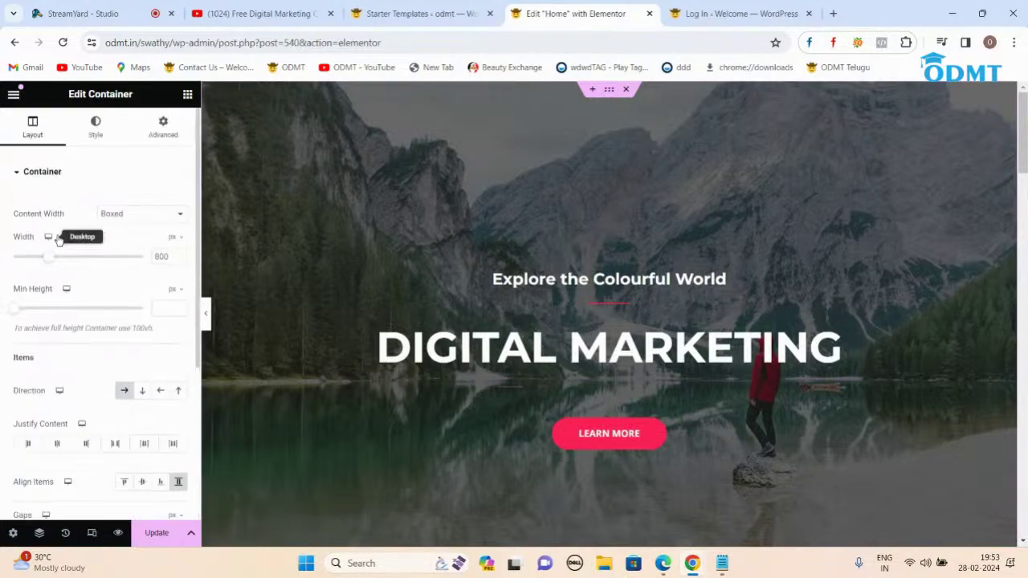
left_click(93, 130)
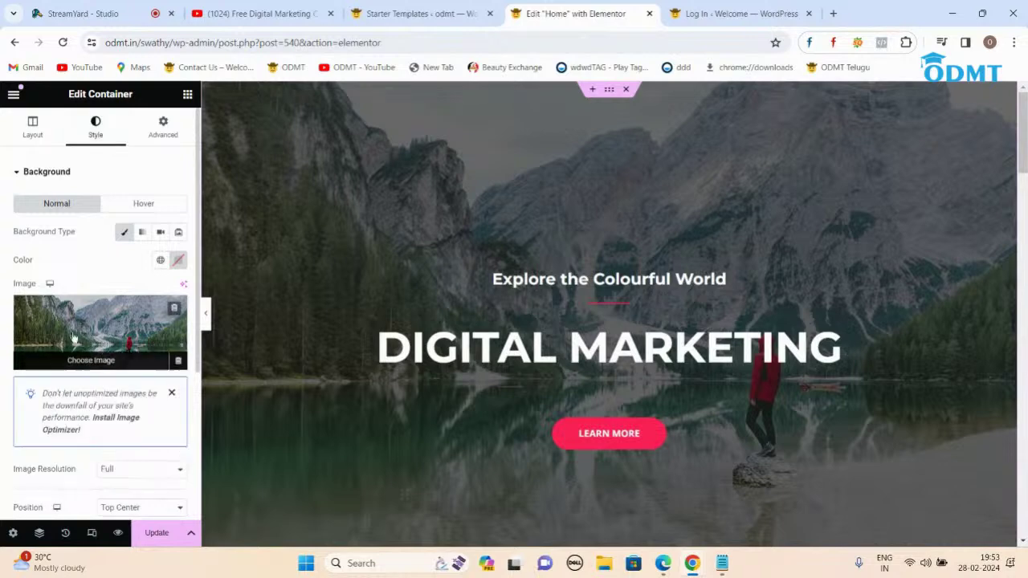
- Upload IMG_20240110_161333_705-1-1.webp from the Downloads folder as the hero container's background image and check the page with it
left_click(91, 360)
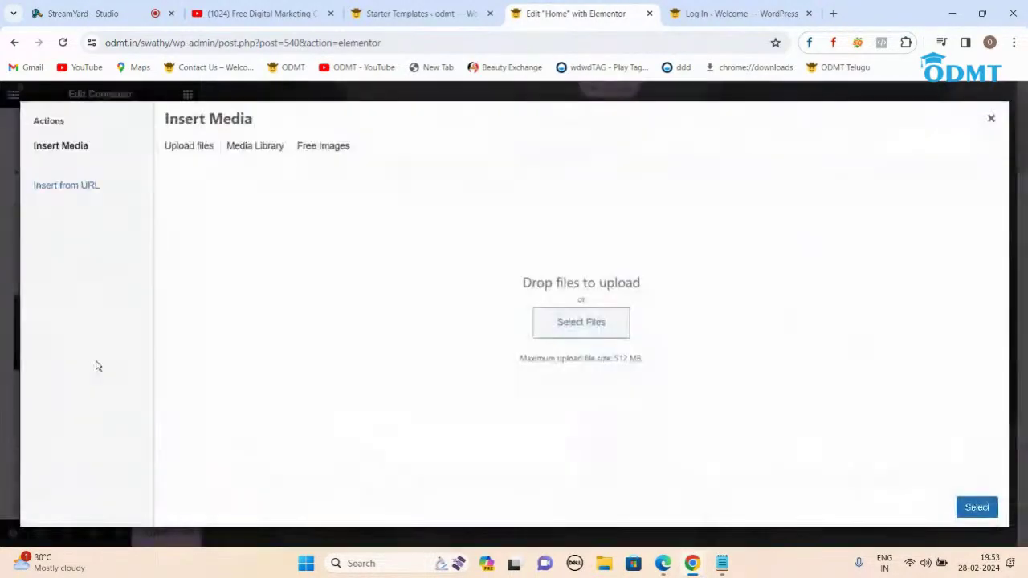
left_click(243, 155)
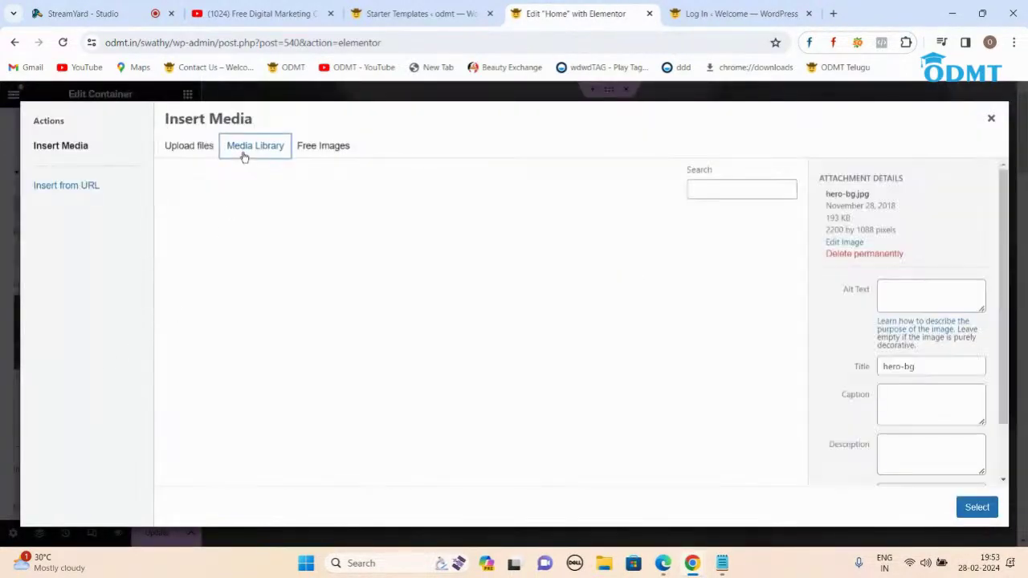
left_click(186, 152)
left_click(554, 332)
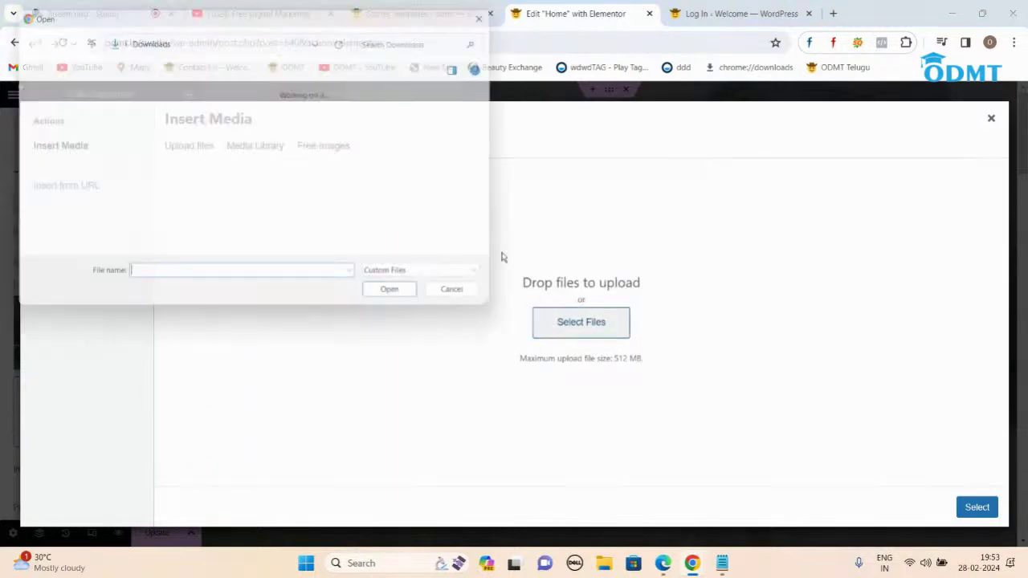
double_click(155, 245)
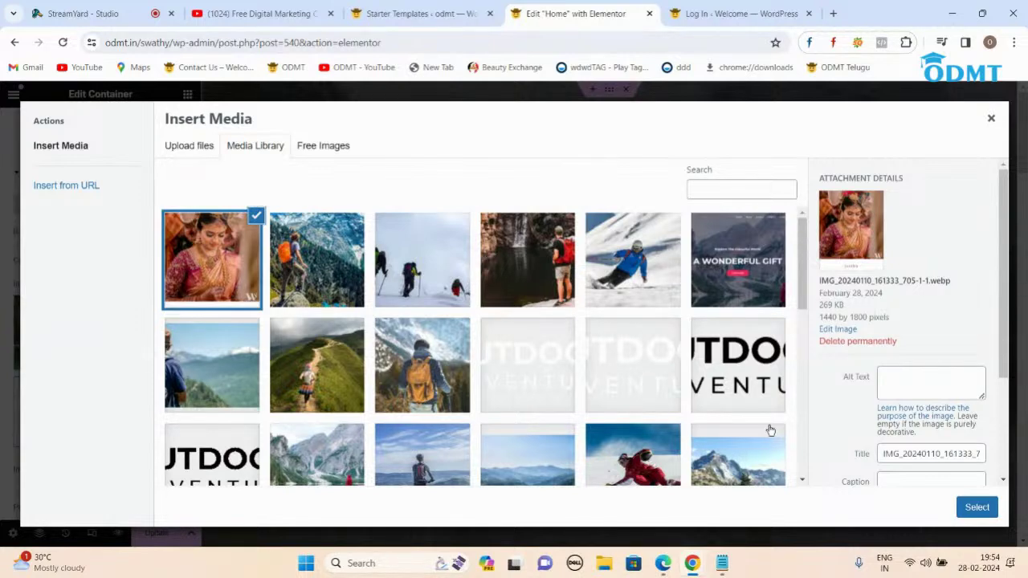
left_click(977, 508)
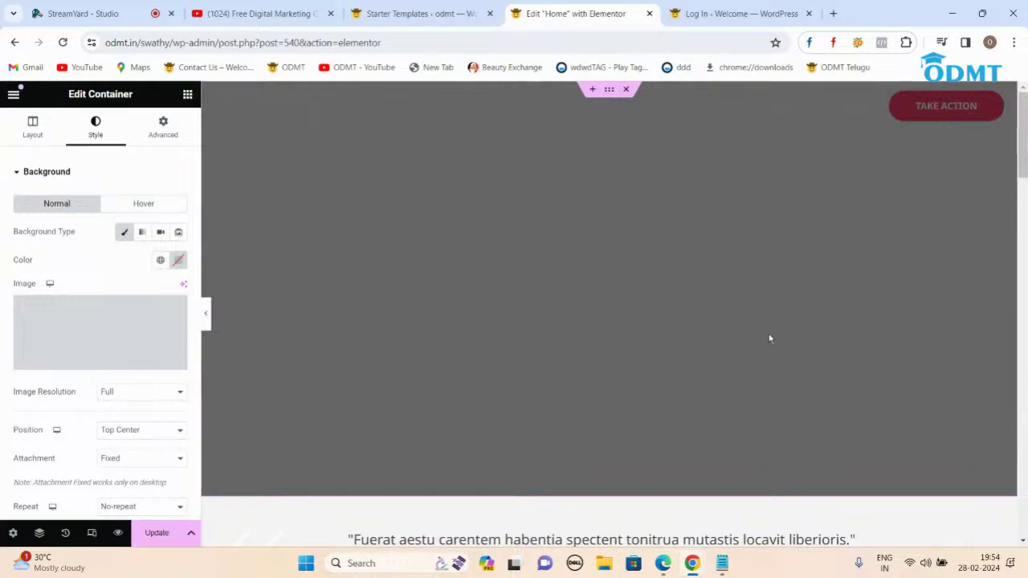
scroll(670, 334, "down", 5)
scroll(642, 268, "up", 5)
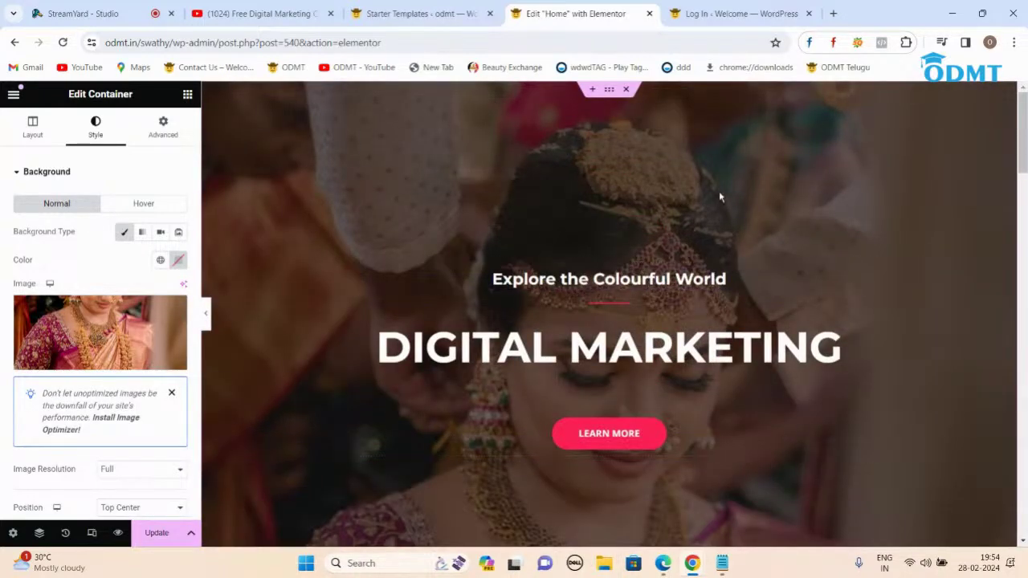
scroll(634, 289, "down", 3)
scroll(622, 297, "down", 5)
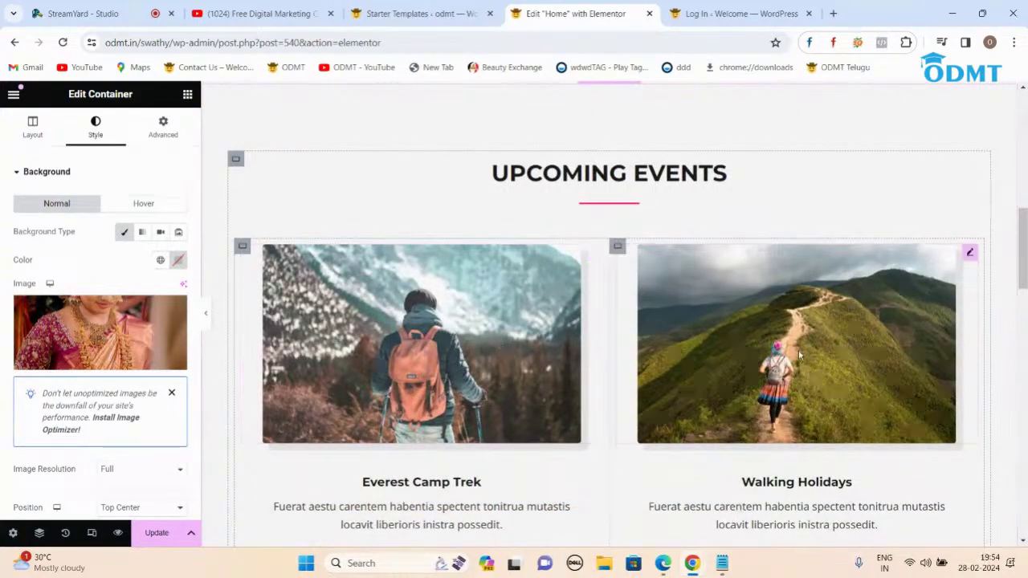
- Look over the edited home page, exit the Elementor editor to This Post, and return to the Pages list
scroll(796, 356, "down", 5)
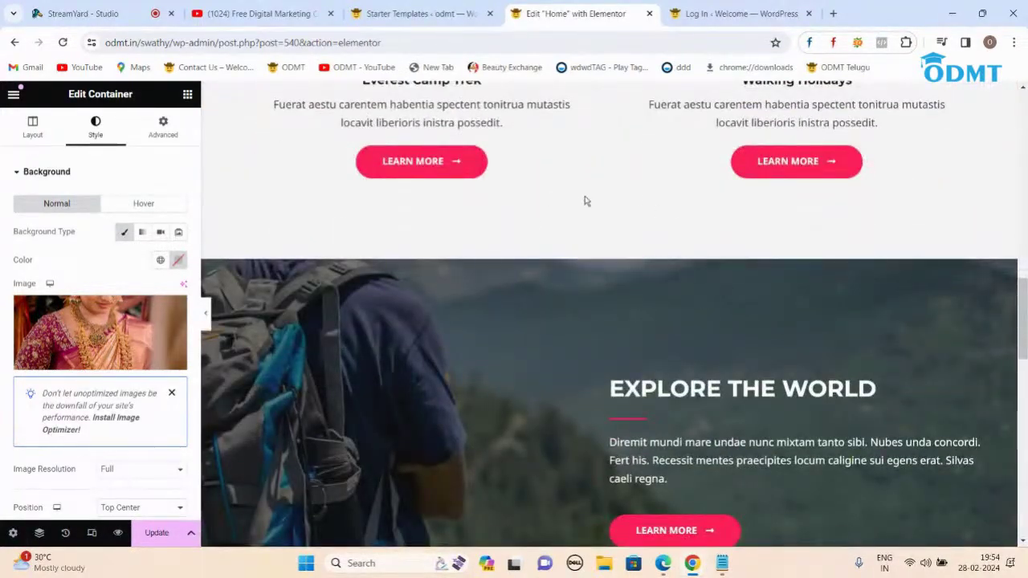
scroll(564, 245, "down", 10)
scroll(565, 254, "down", 5)
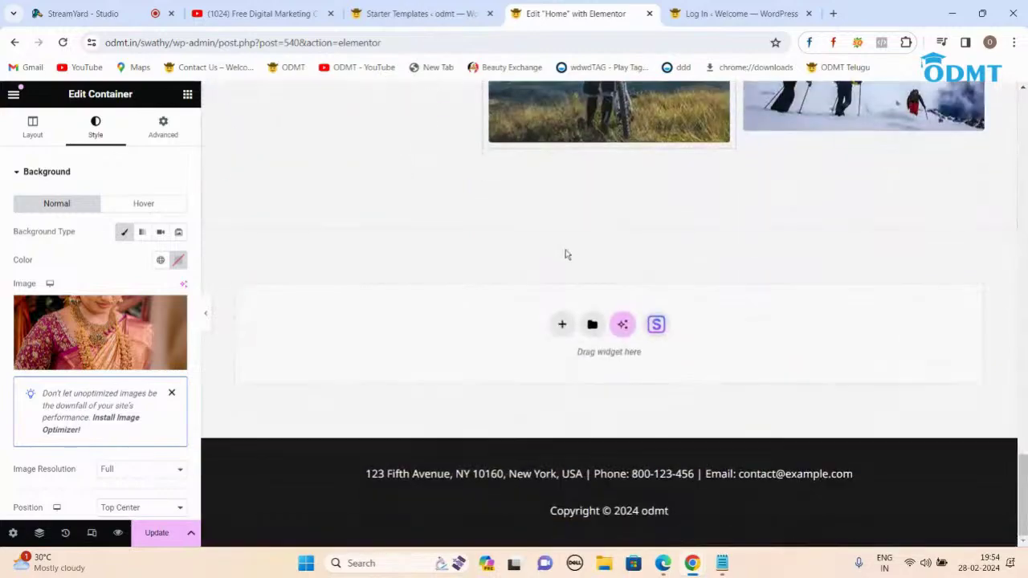
scroll(565, 254, "up", 10)
scroll(565, 254, "up", 15)
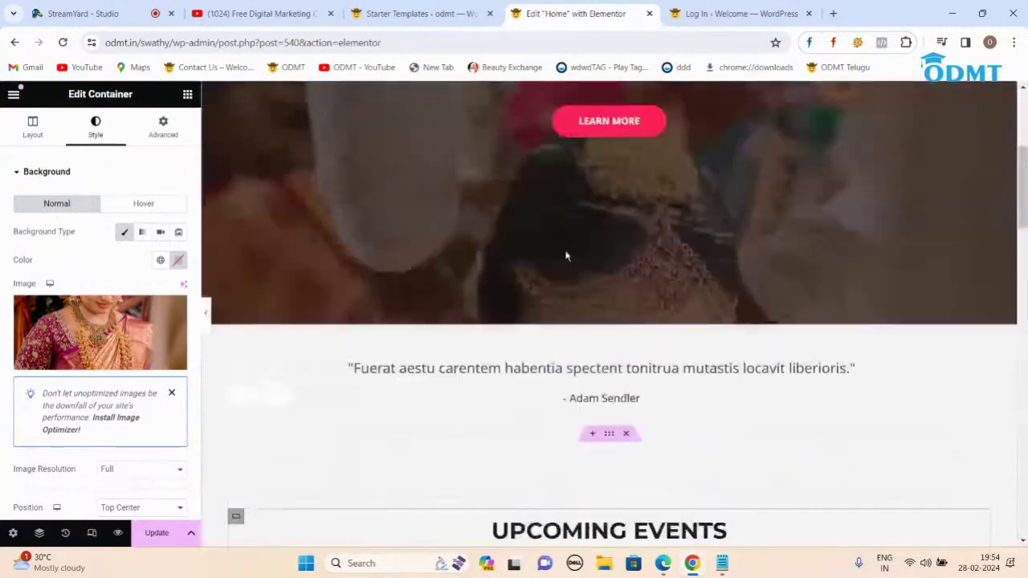
left_click(13, 94)
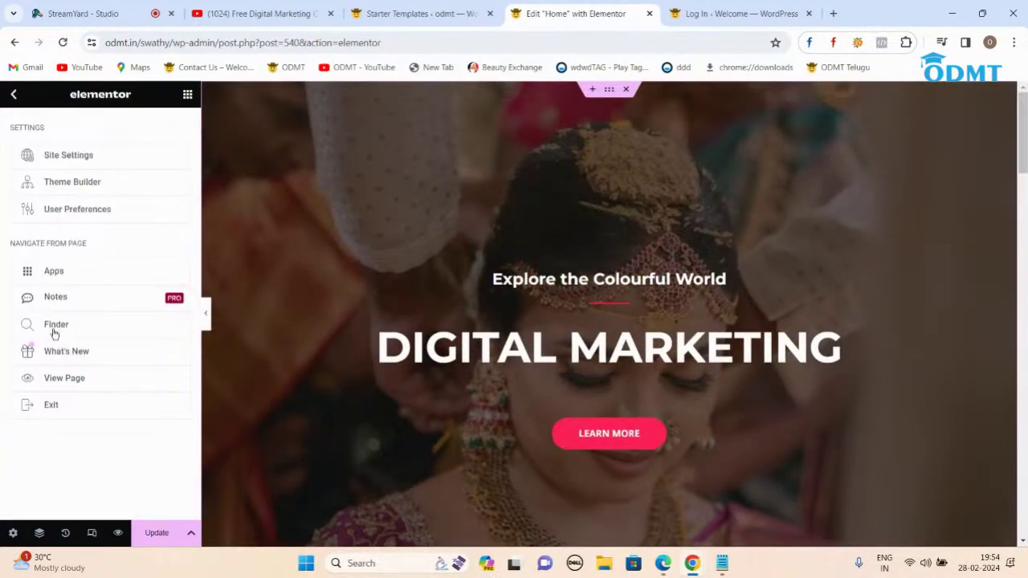
left_click(53, 408)
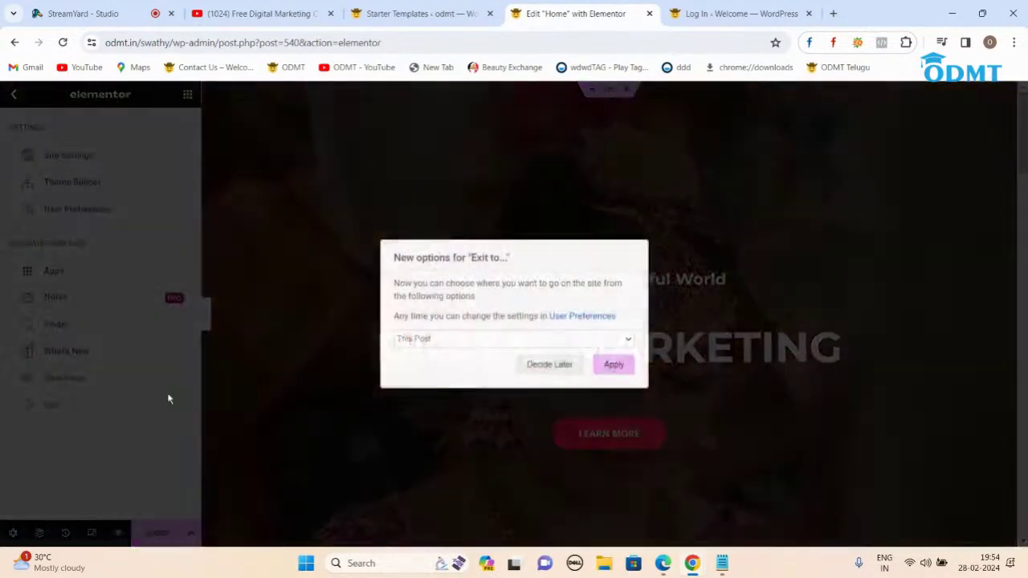
left_click(613, 366)
left_click(574, 131)
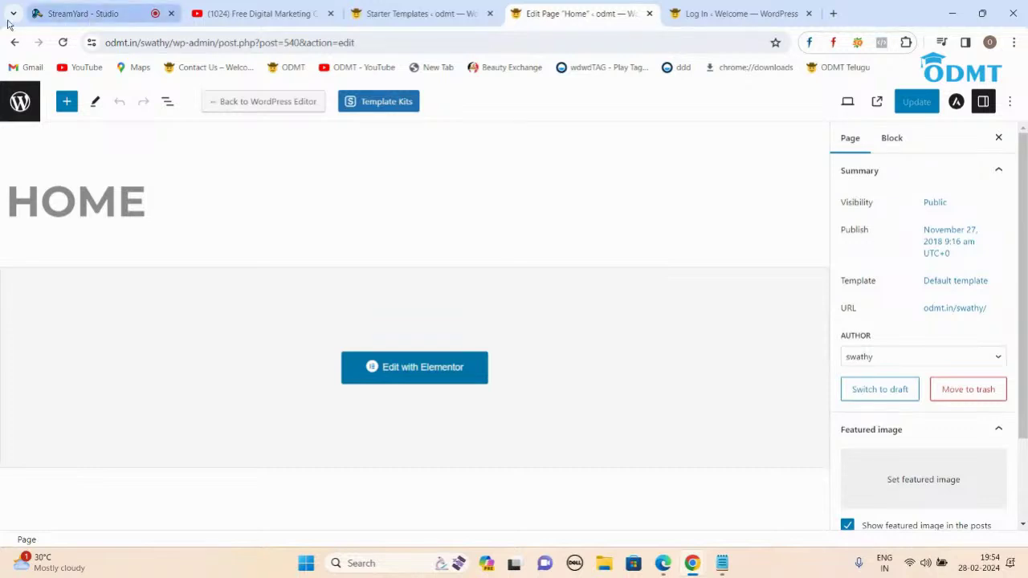
left_click(18, 109)
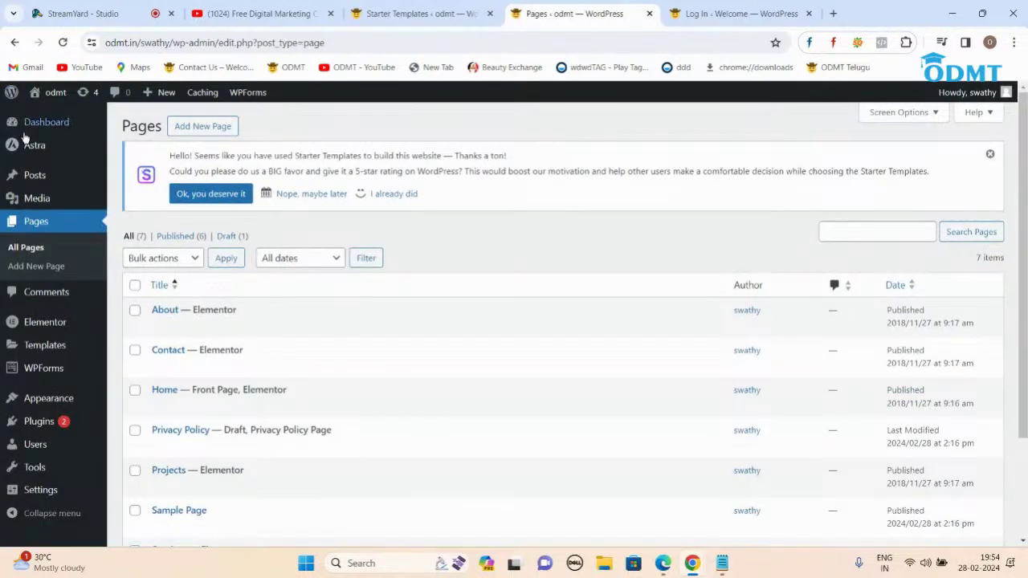
- Open Starter Templates and choose to build the website with the Classic Starter Templates
mouse_move(43, 424)
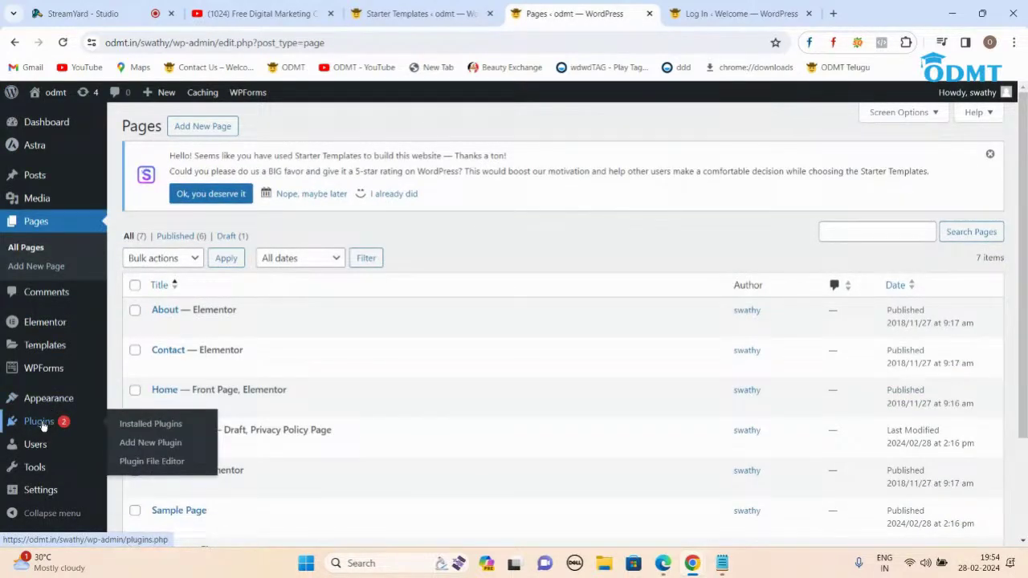
mouse_move(48, 398)
left_click(130, 474)
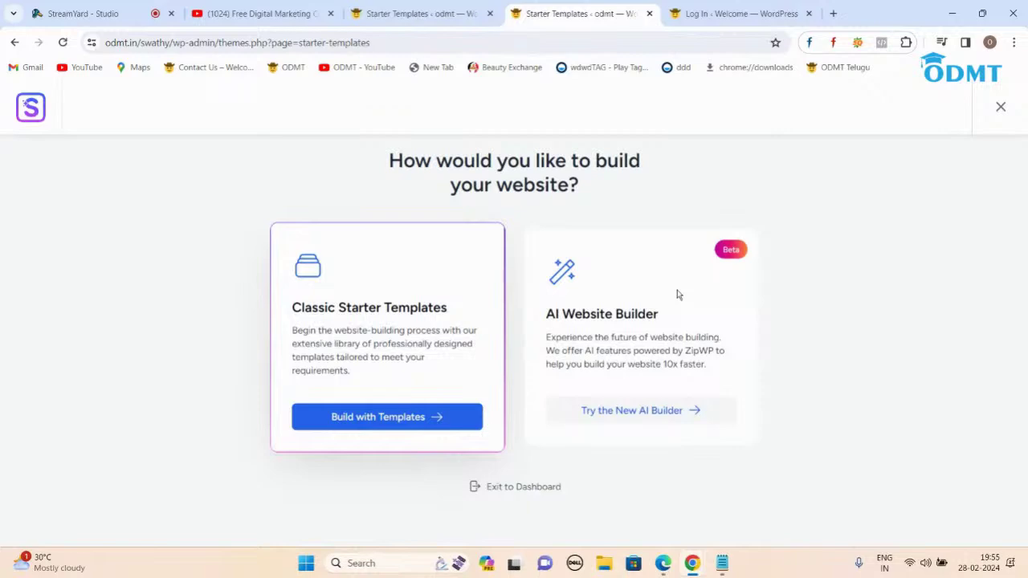
left_click(407, 419)
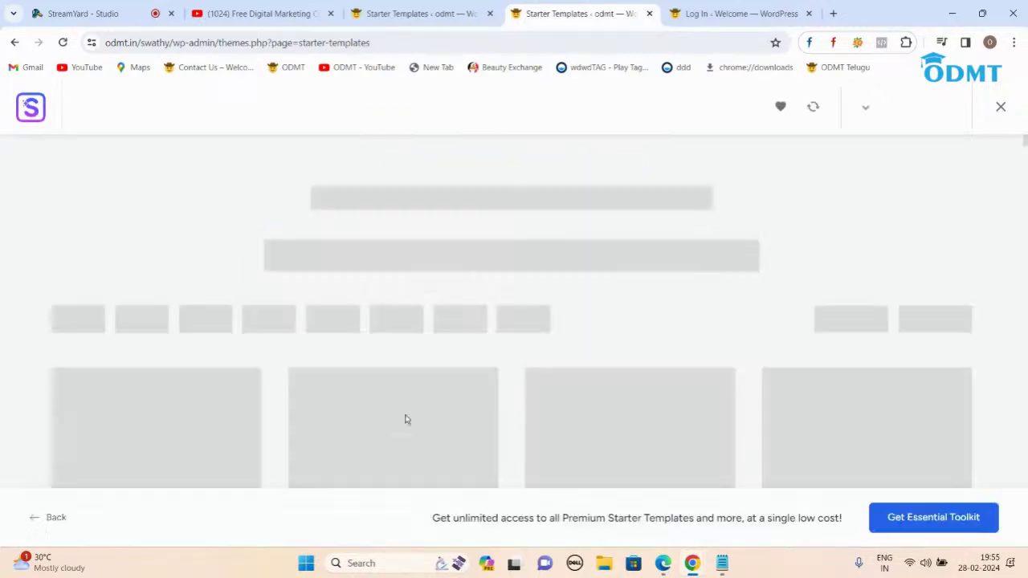
- Browse the Elementor starter template library, comparing the free and premium designs as far as LearnDash Academy
scroll(500, 232, "down", 1)
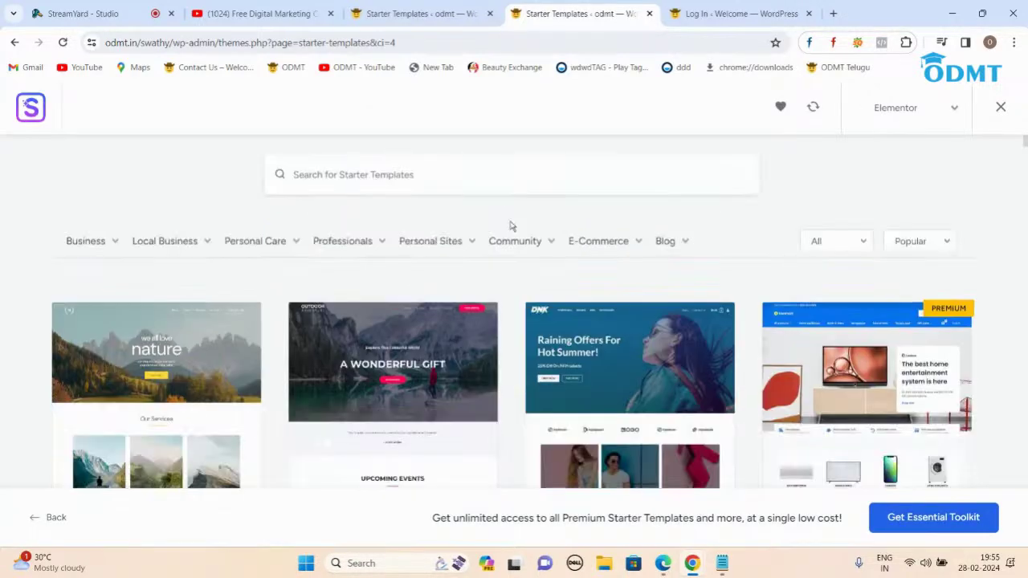
scroll(509, 226, "down", 2)
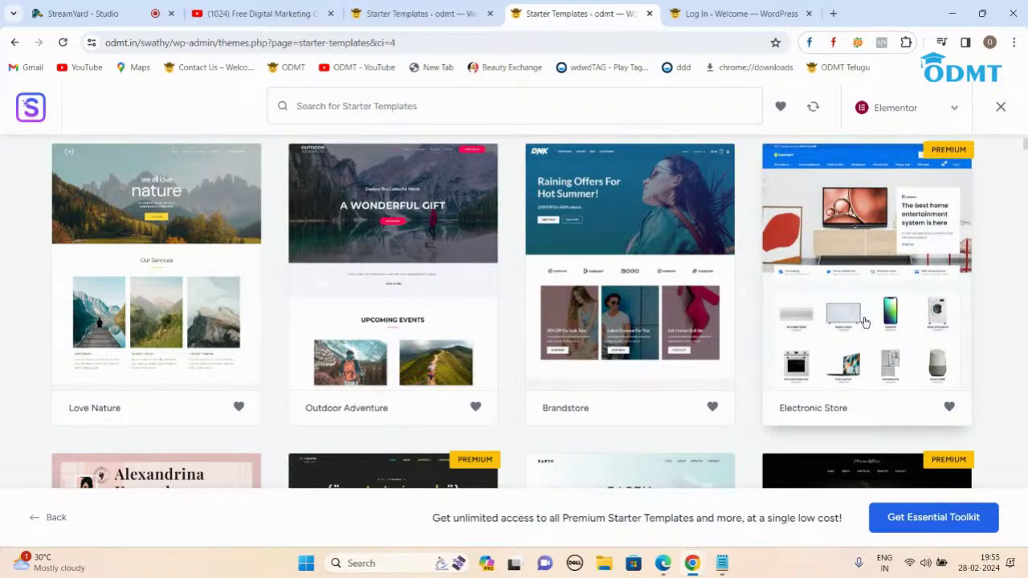
scroll(811, 325, "down", 3)
scroll(718, 301, "down", 2)
scroll(718, 301, "down", 2)
scroll(425, 323, "down", 1)
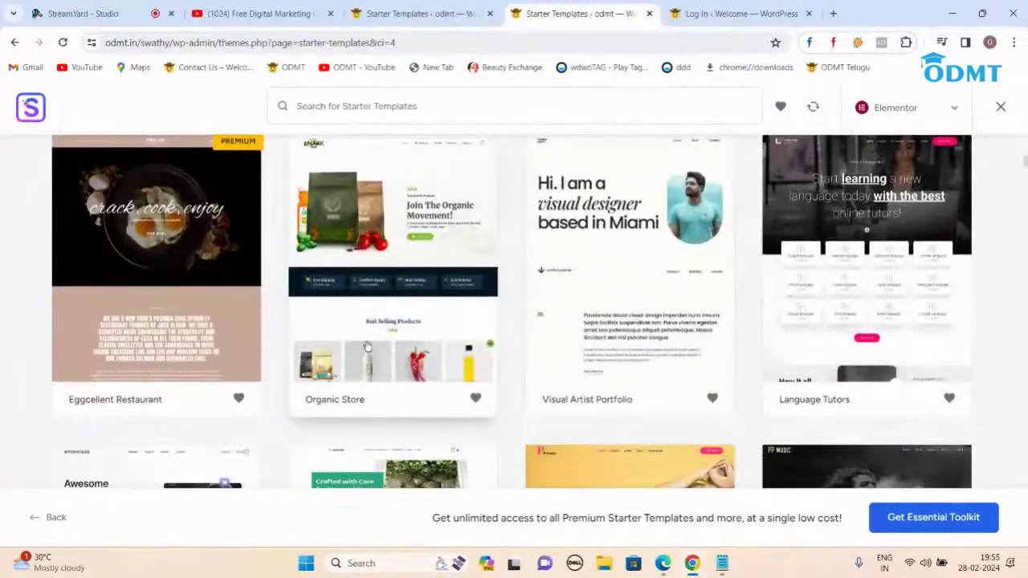
scroll(382, 319, "down", 3)
scroll(493, 339, "down", 2)
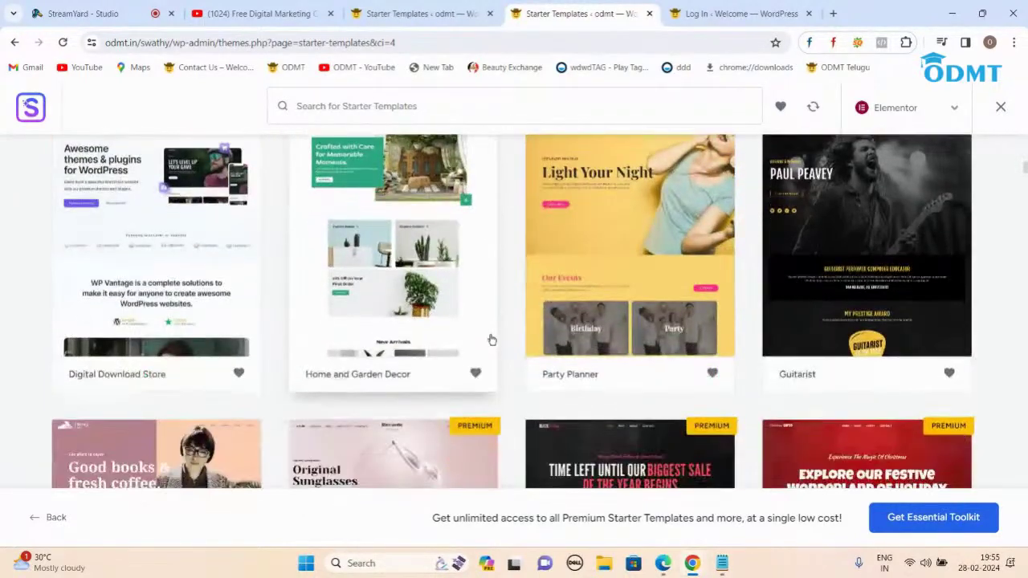
scroll(457, 377, "up", 1)
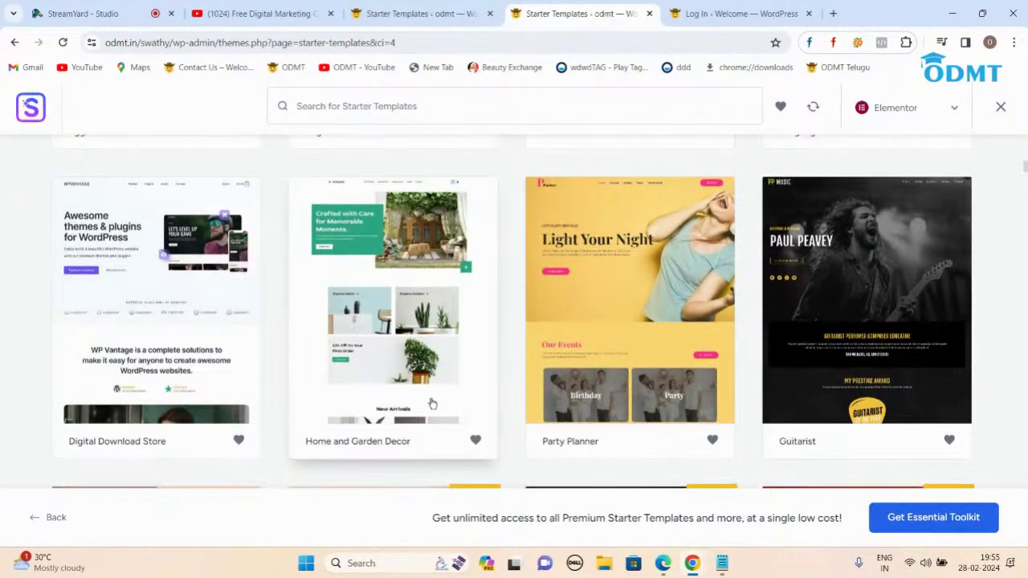
scroll(377, 373, "down", 4)
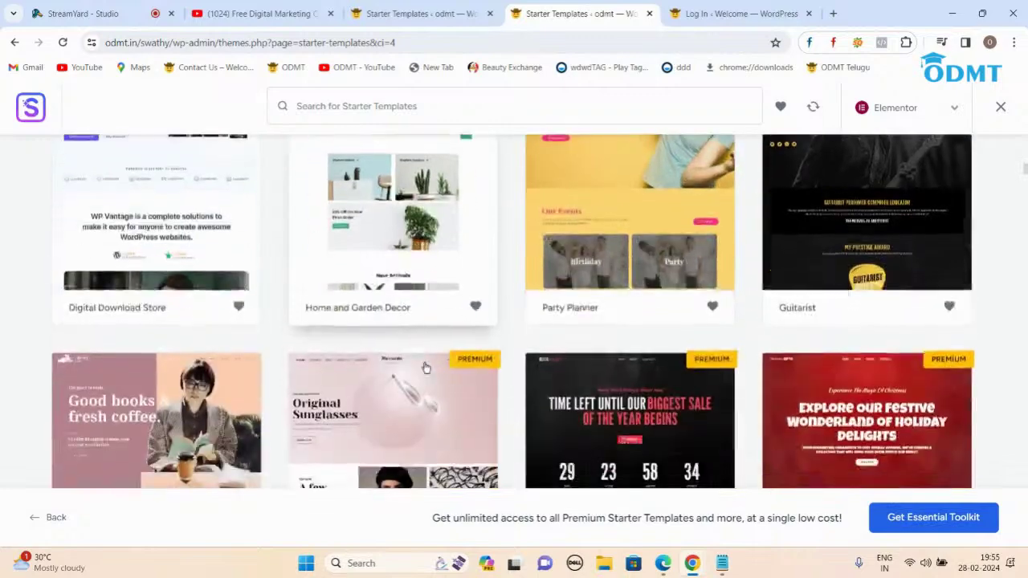
scroll(426, 366, "down", 8)
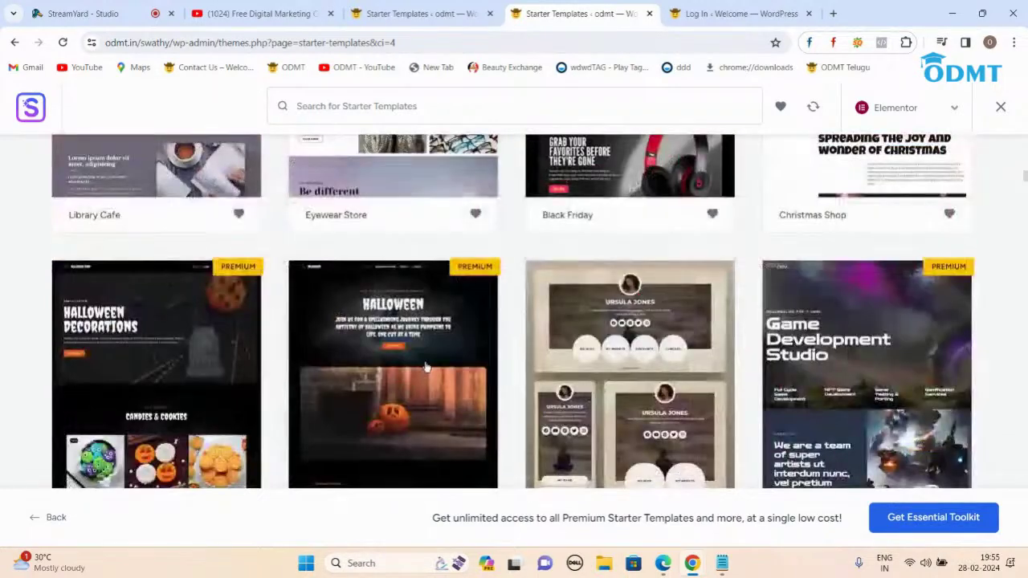
scroll(426, 366, "down", 2)
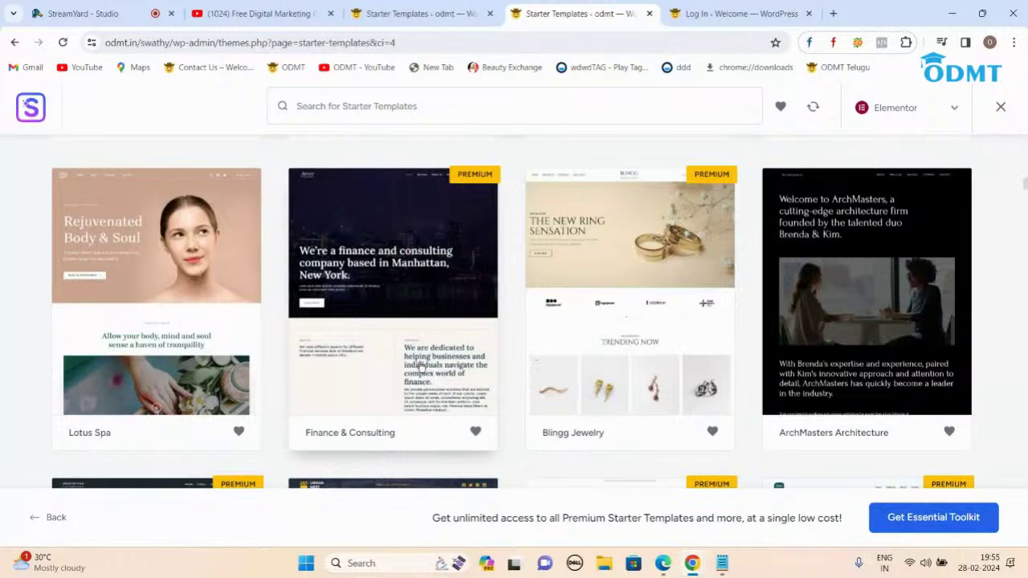
scroll(419, 365, "down", 6)
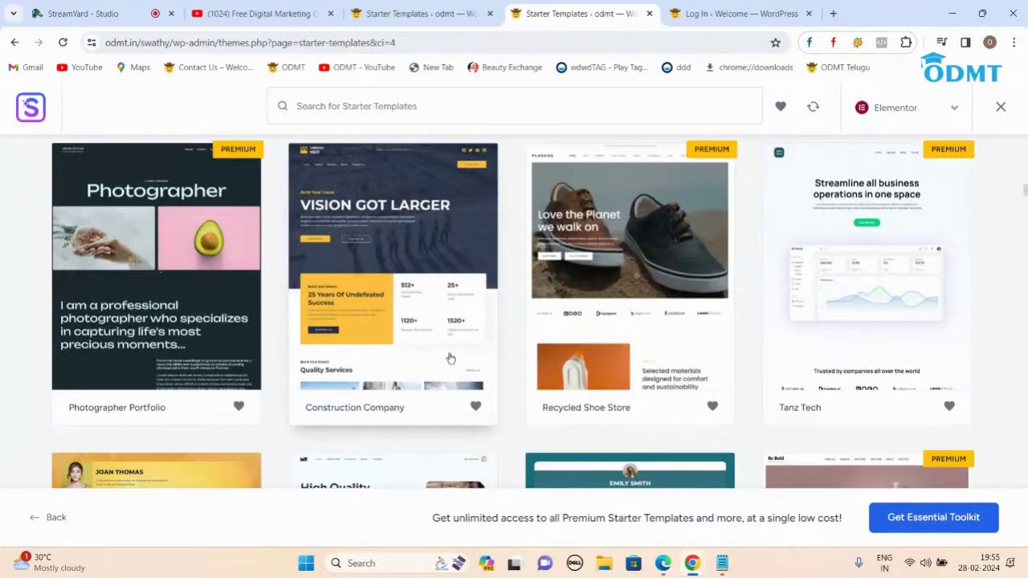
scroll(432, 342, "down", 5)
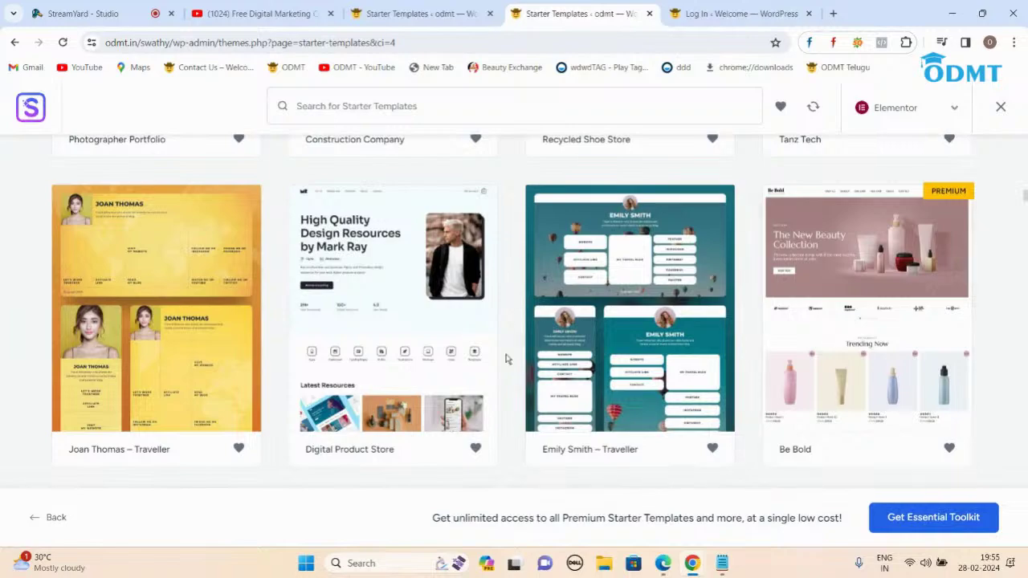
scroll(508, 357, "down", 4)
scroll(506, 359, "down", 6)
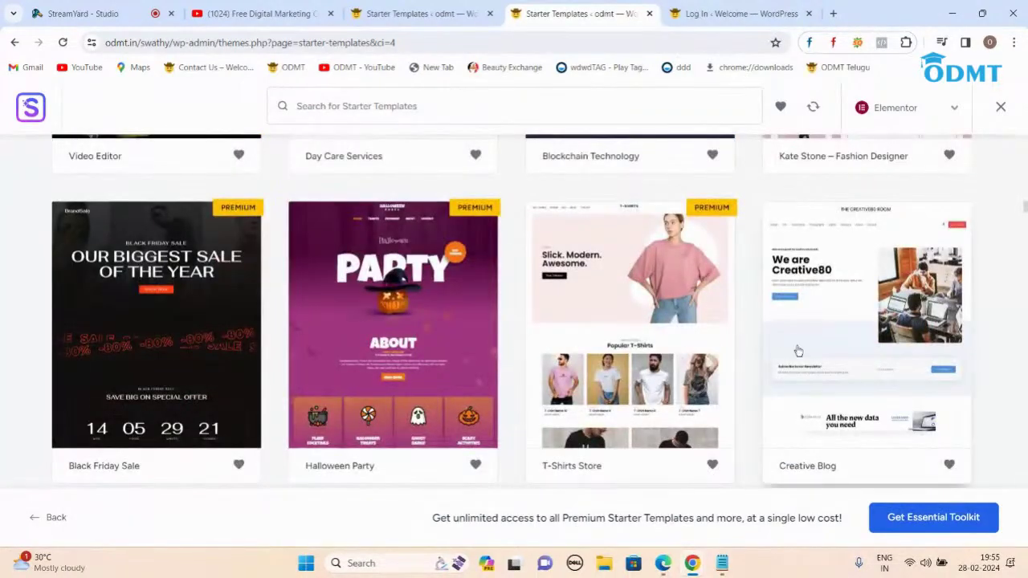
scroll(821, 352, "down", 3)
scroll(822, 352, "down", 6)
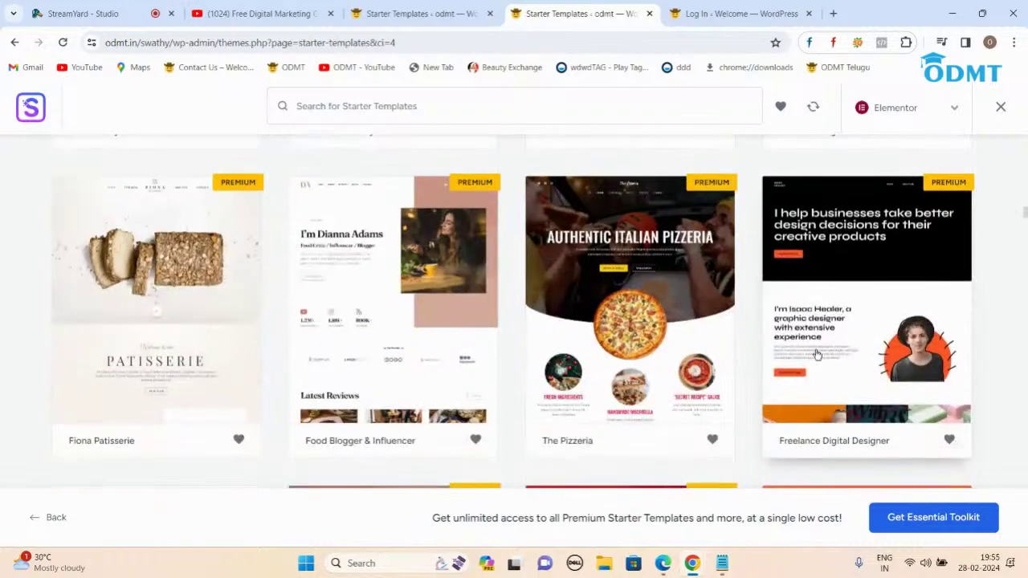
scroll(676, 364, "down", 5)
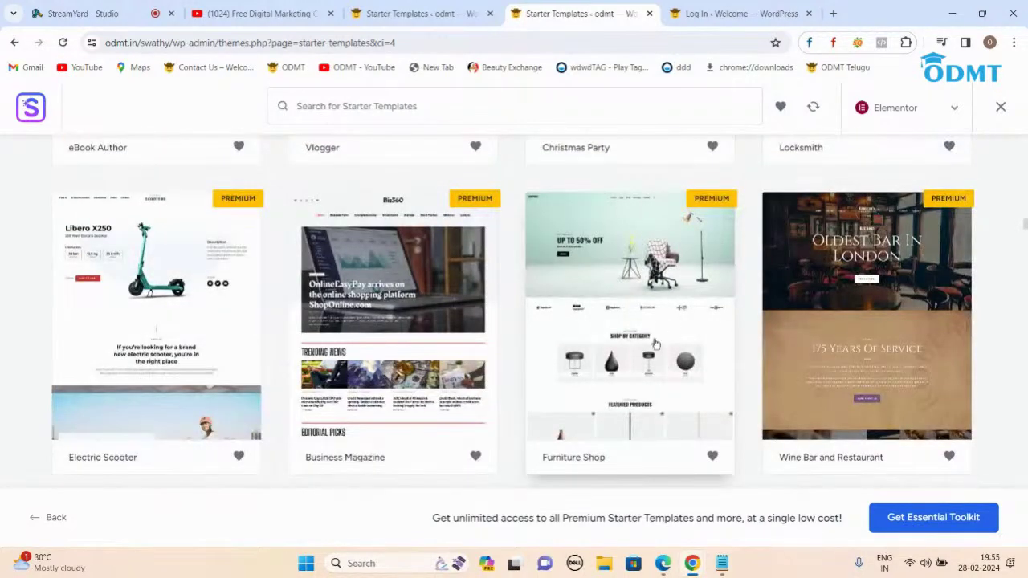
scroll(654, 345, "down", 5)
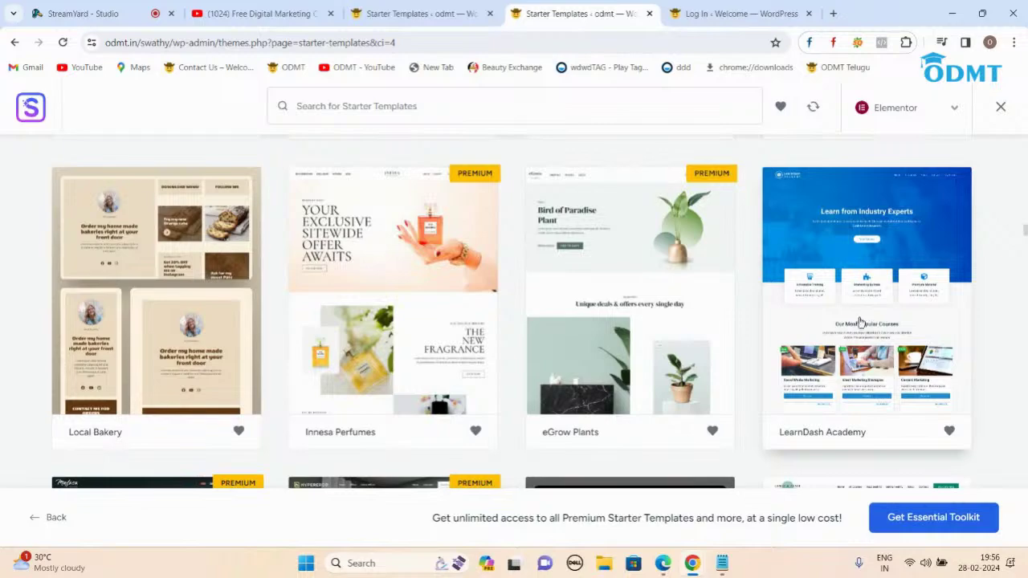
scroll(851, 306, "down", 7)
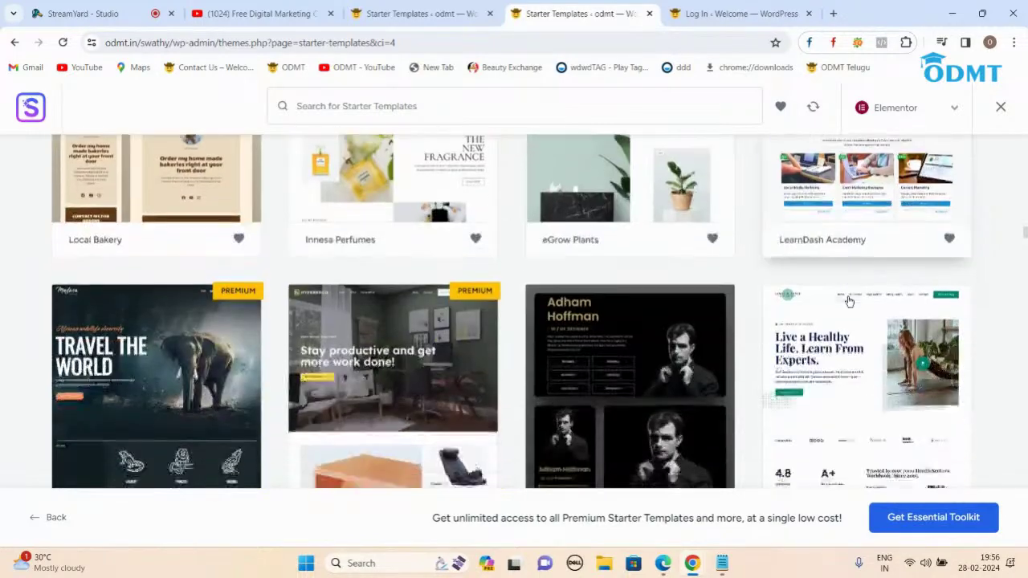
scroll(849, 307, "up", 7)
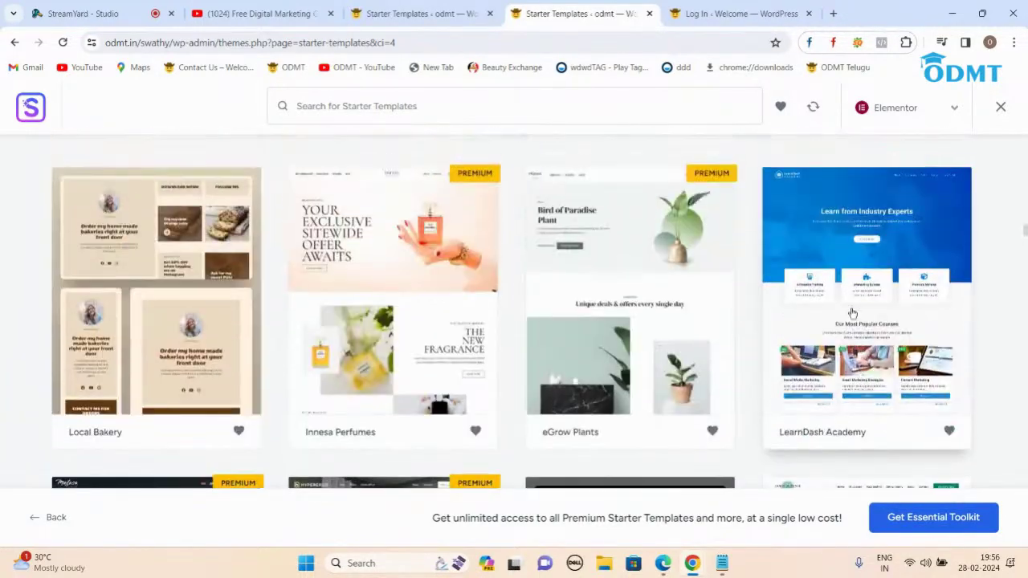
- Select the LearnDash Academy template, skip the logo upload and continue with the default colors and fonts
left_click(852, 297)
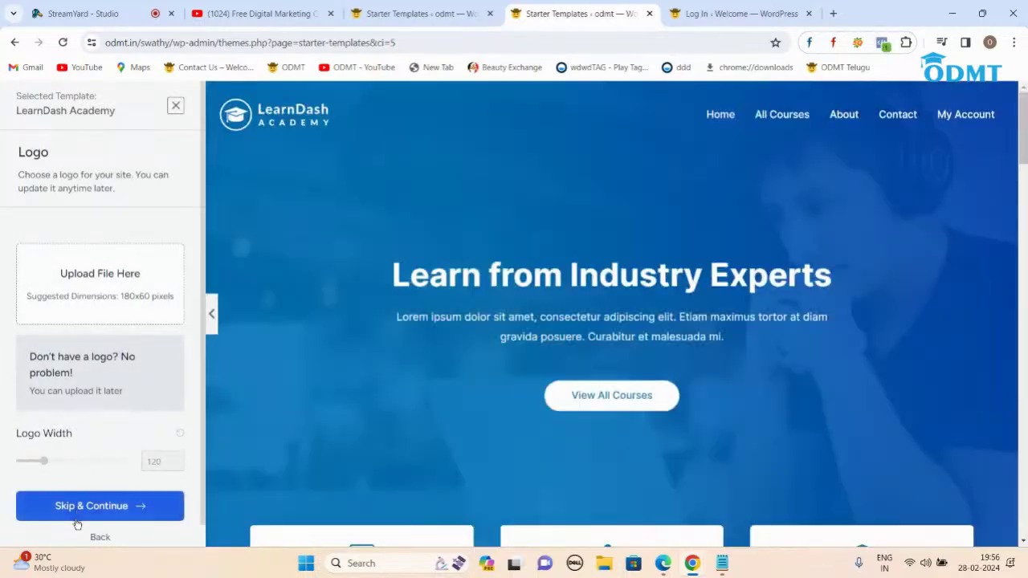
left_click(77, 523)
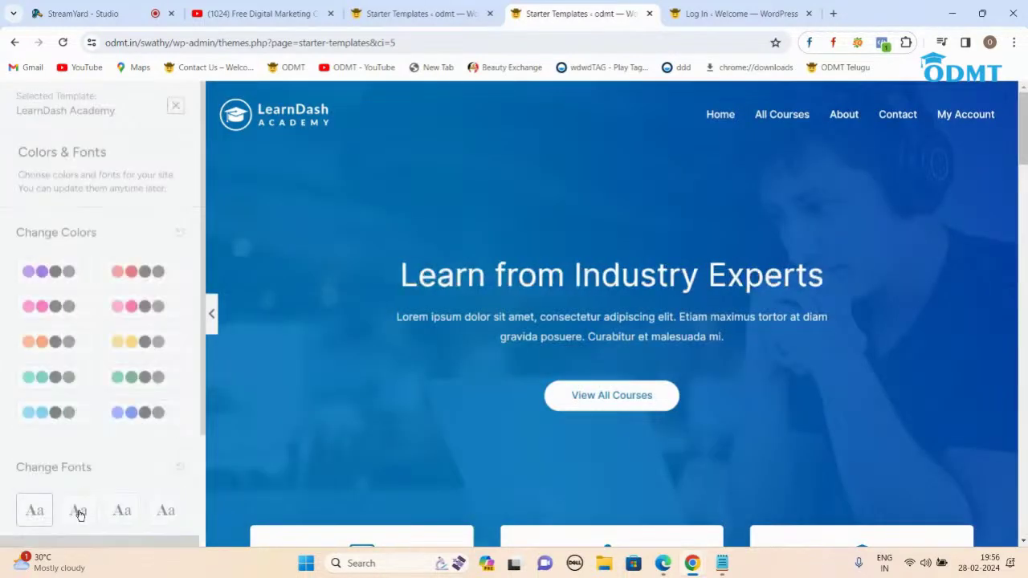
scroll(121, 478, "down", 3)
left_click(118, 484)
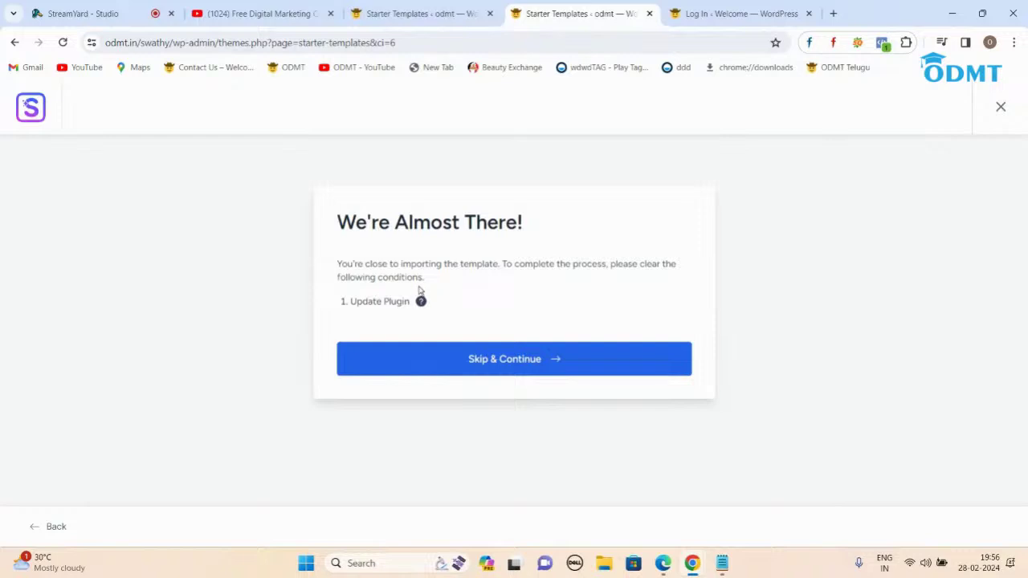
- Skip the plugin update and missing premium plugins, then build the website with all advanced import options enabled
left_click(500, 362)
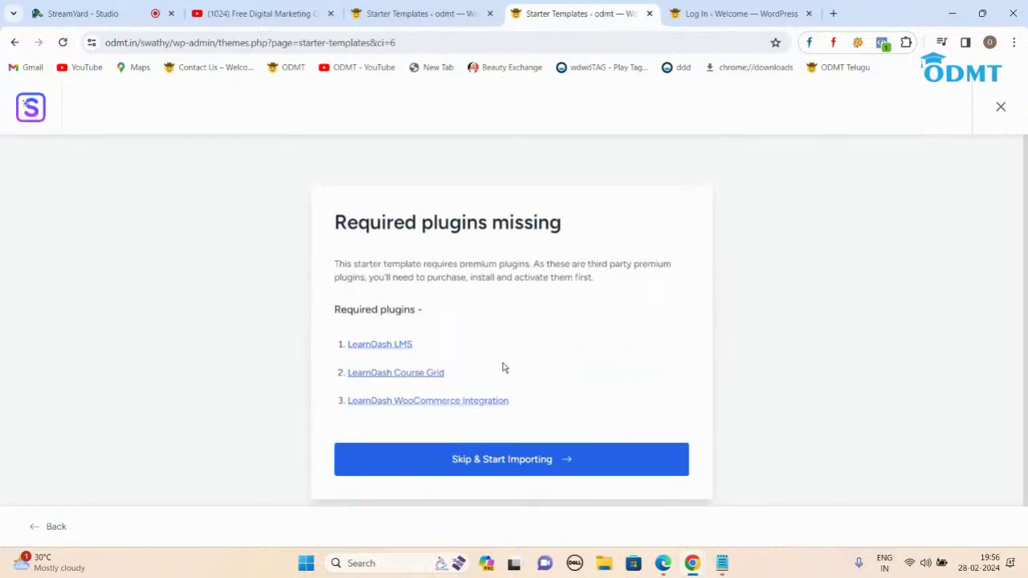
scroll(502, 367, "down", 1)
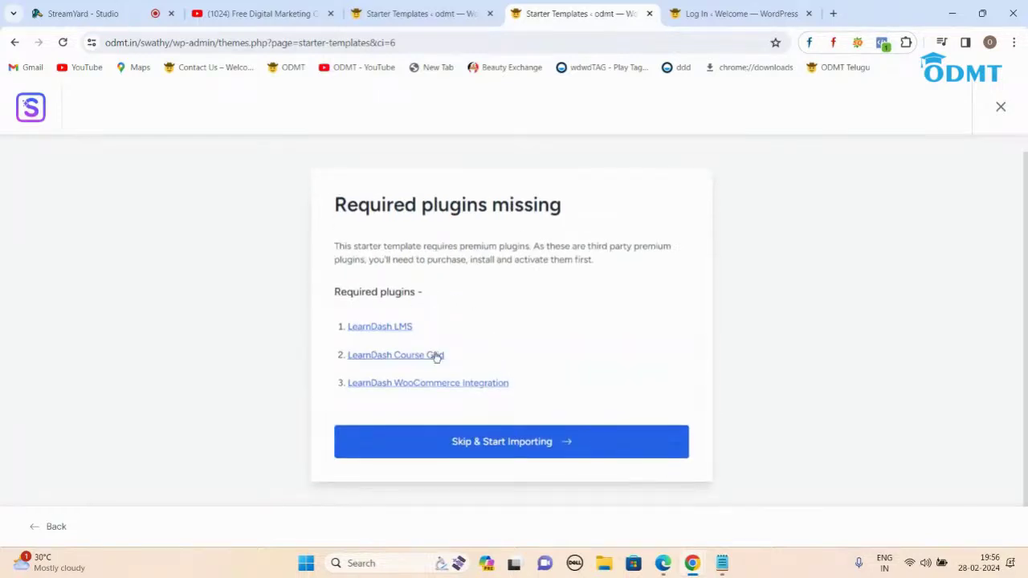
left_click(495, 449)
scroll(515, 393, "down", 2)
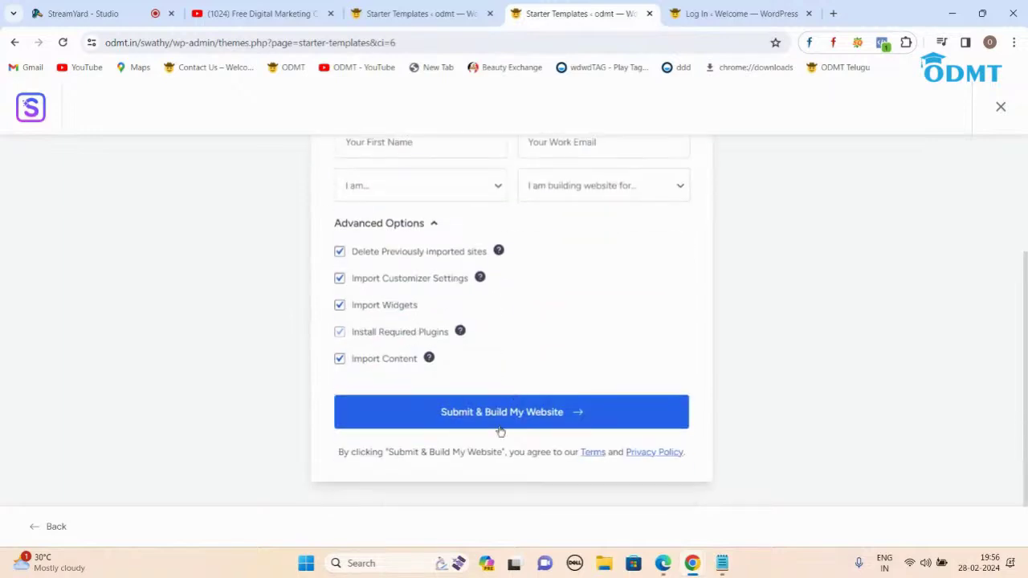
left_click(501, 415)
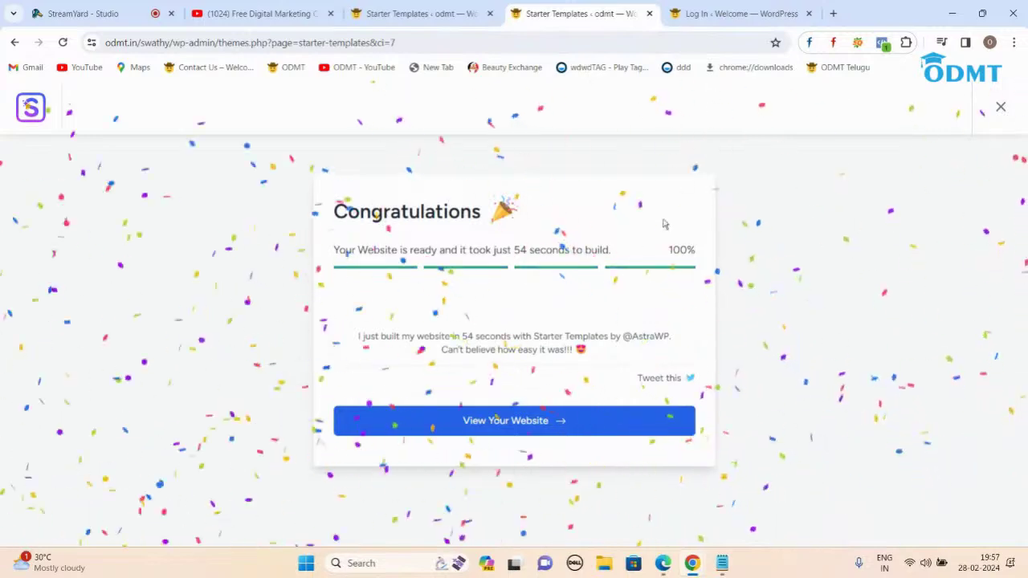
- Open the newly built LearnDash Academy website and look through its home page down to the footer
left_click(519, 411)
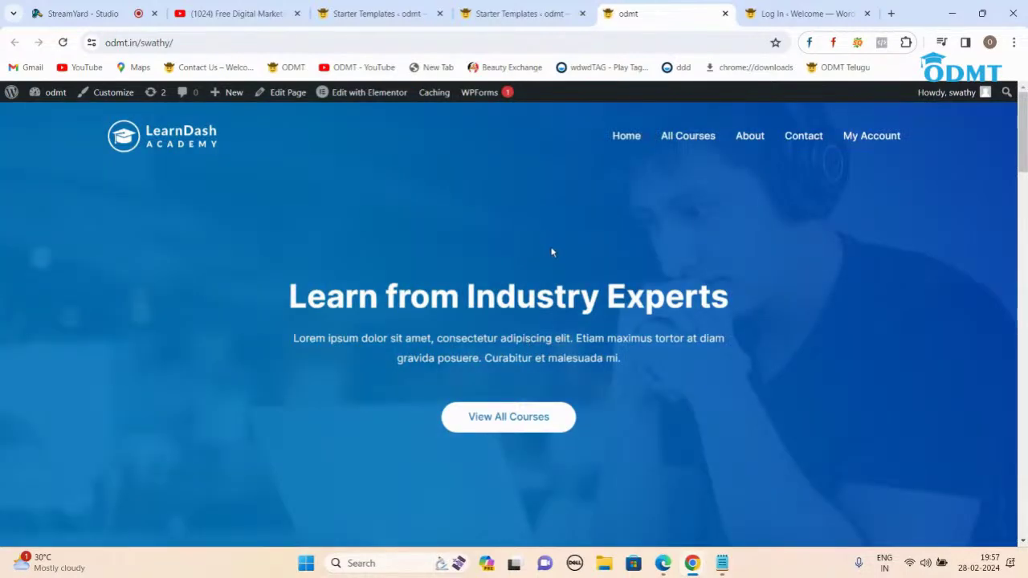
scroll(554, 262, "down", 12)
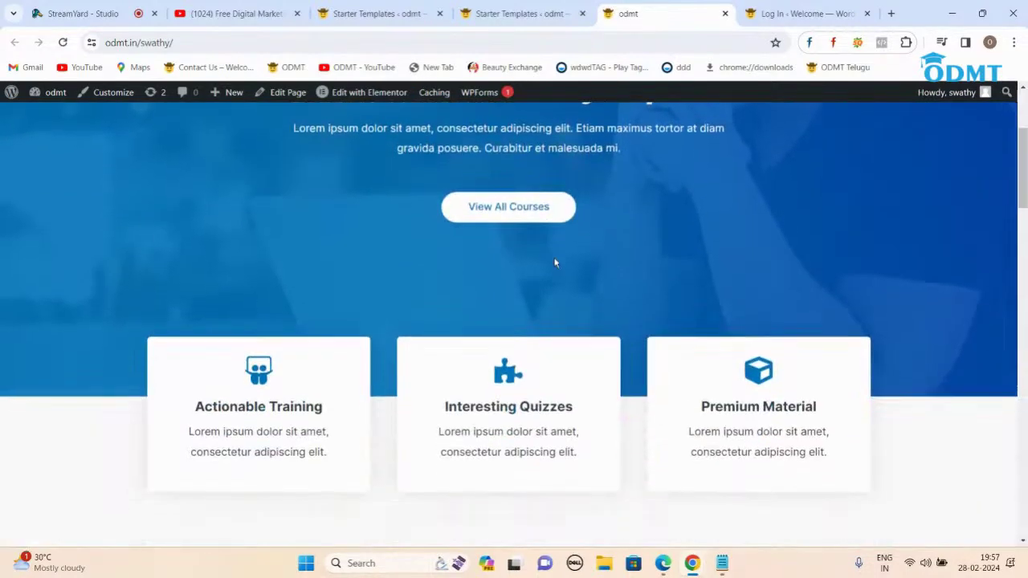
scroll(554, 263, "down", 15)
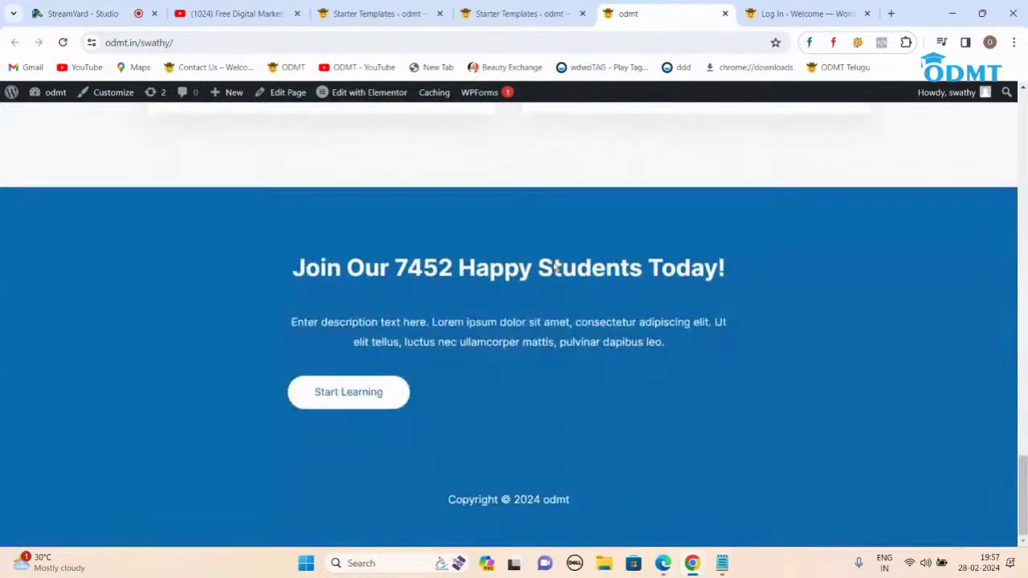
scroll(554, 269, "up", 20)
scroll(572, 299, "up", 3)
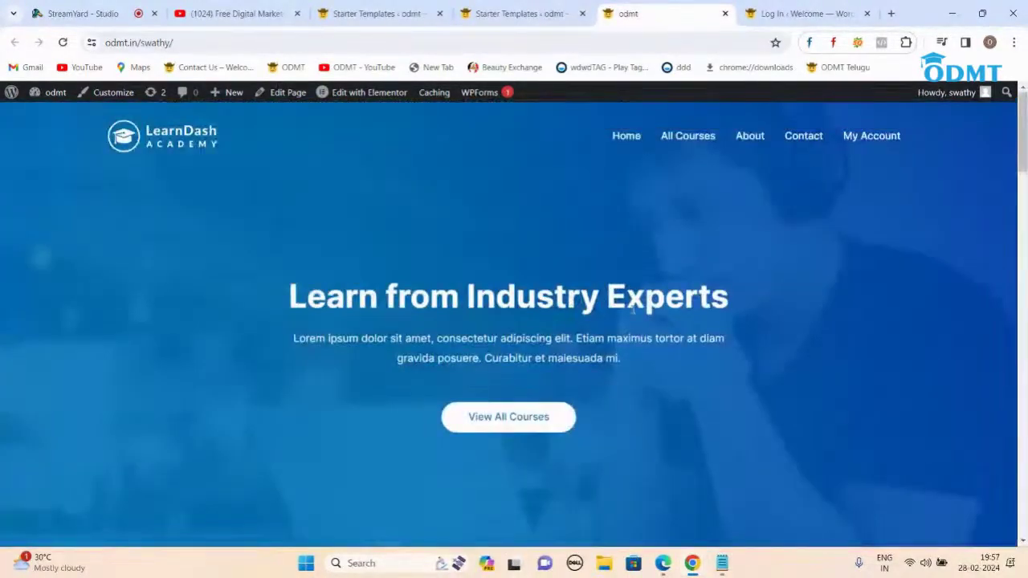
- Look through the All Courses and About pages of the LearnDash Academy site
left_click(687, 139)
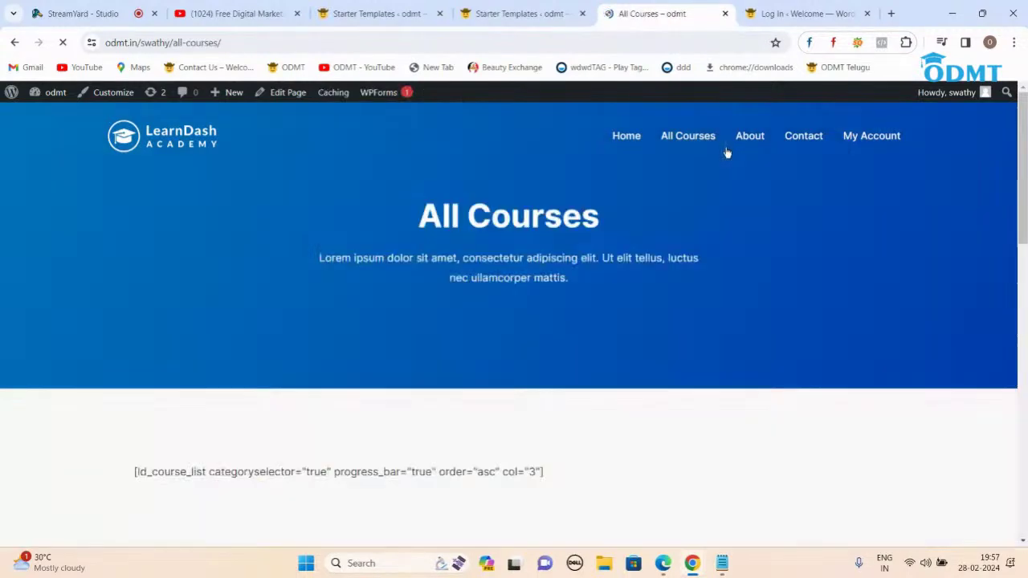
scroll(748, 249, "down", 4)
scroll(749, 248, "down", 5)
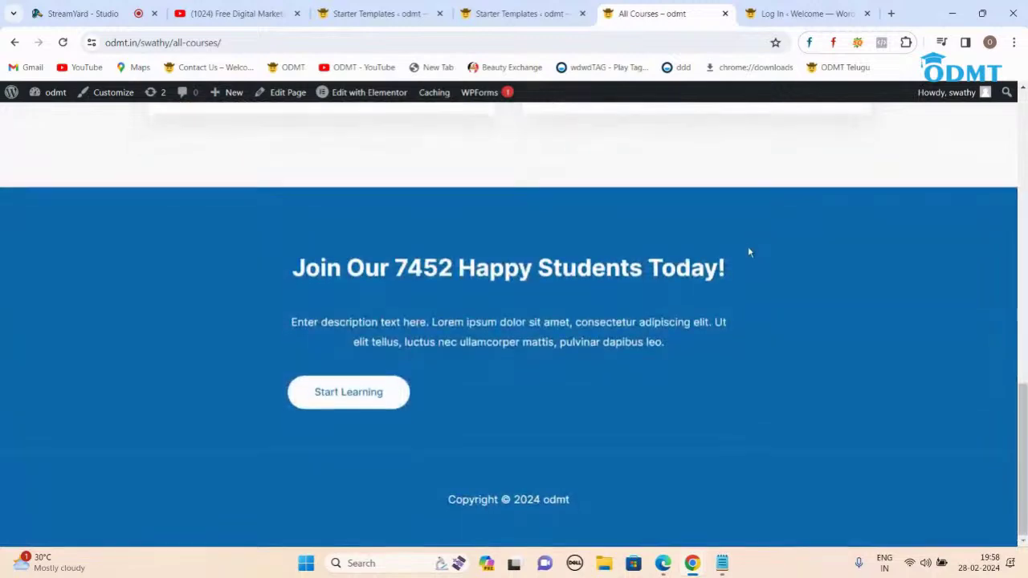
scroll(747, 245, "up", 10)
scroll(741, 218, "up", 1)
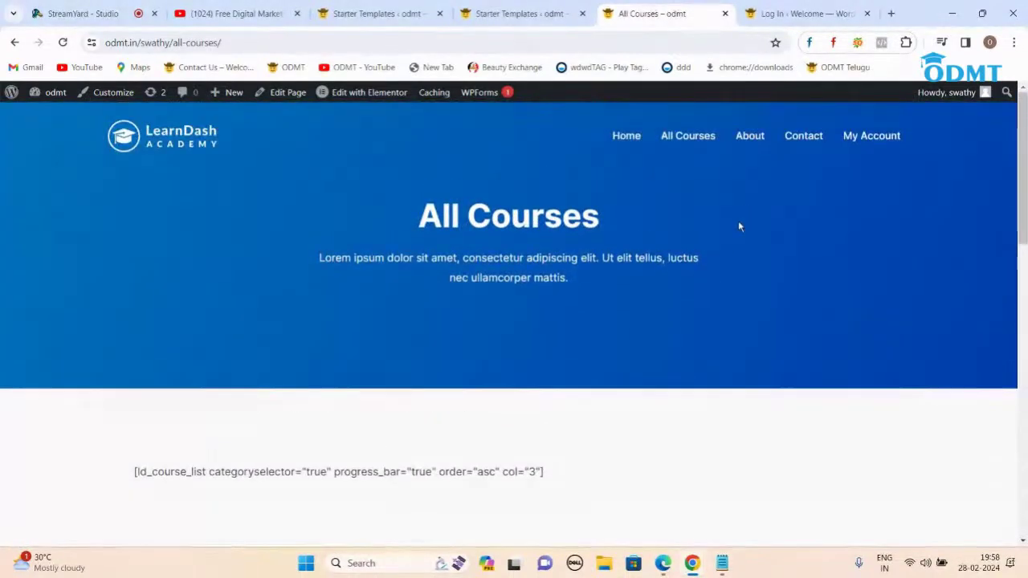
left_click(753, 137)
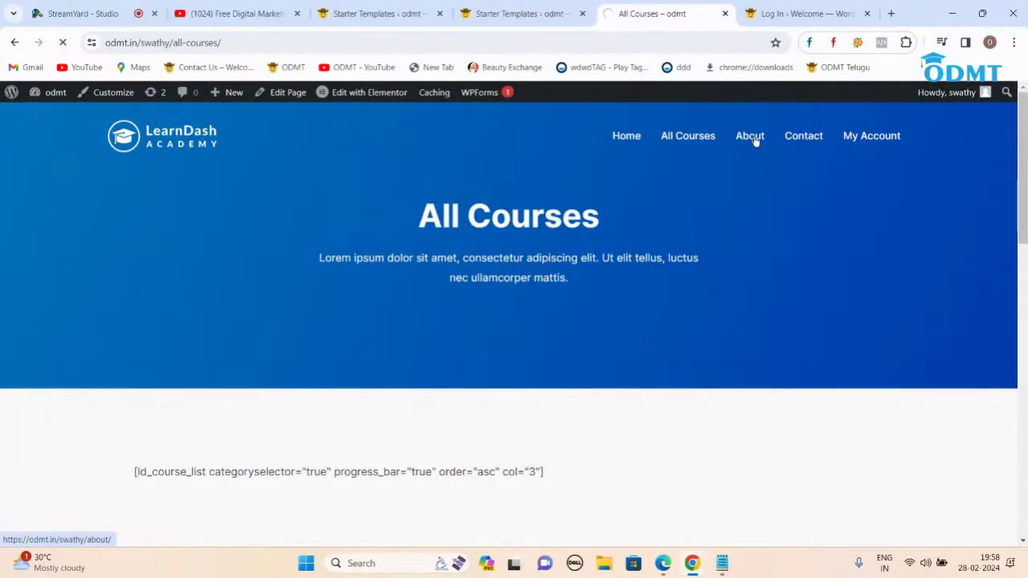
scroll(714, 313, "down", 3)
scroll(712, 313, "down", 10)
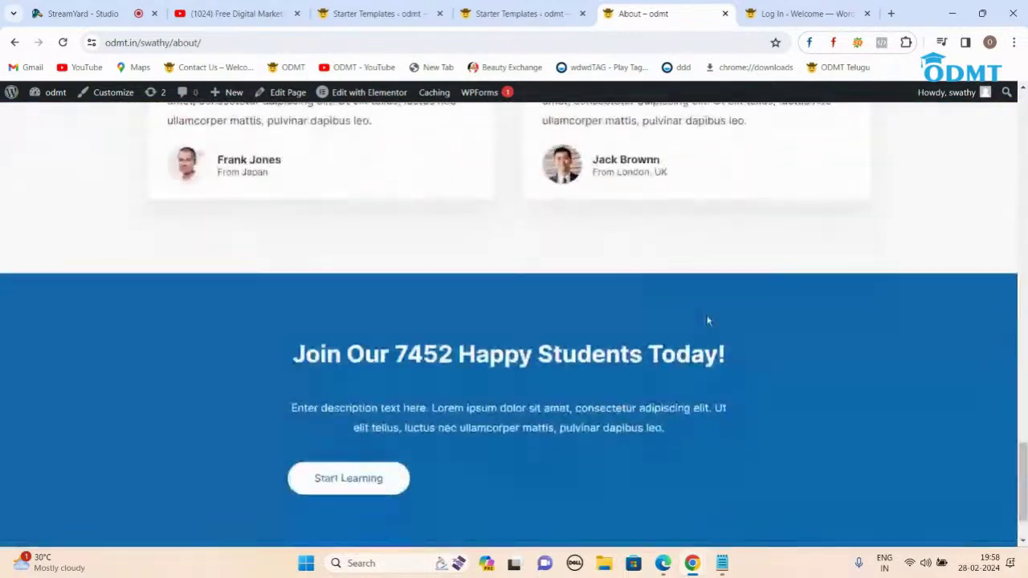
scroll(707, 321, "down", 1)
- Return to Starter Templates, choose to build with the Classic Starter Templates again and select the Organic Store template
left_click(522, 13)
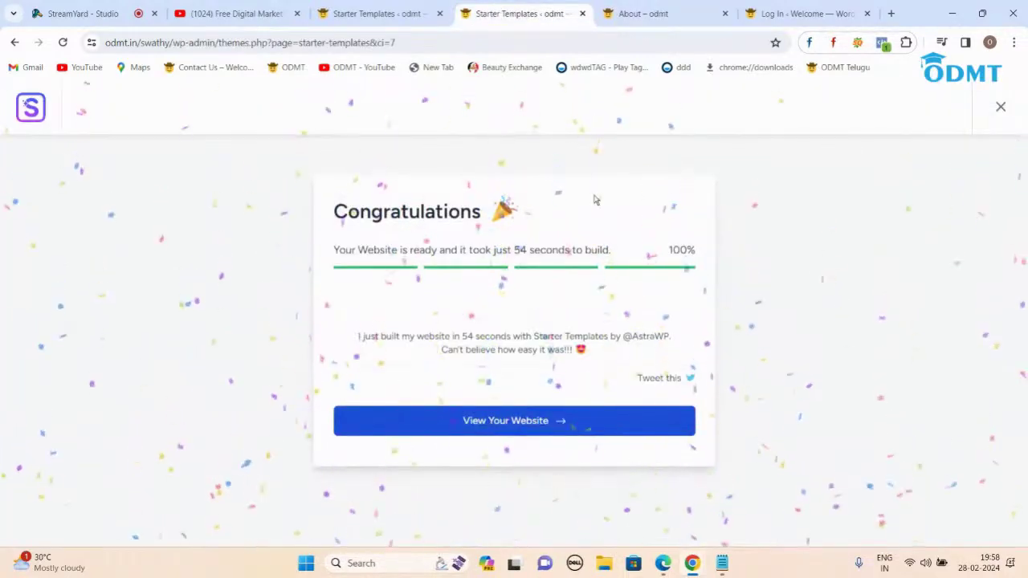
left_click(29, 111)
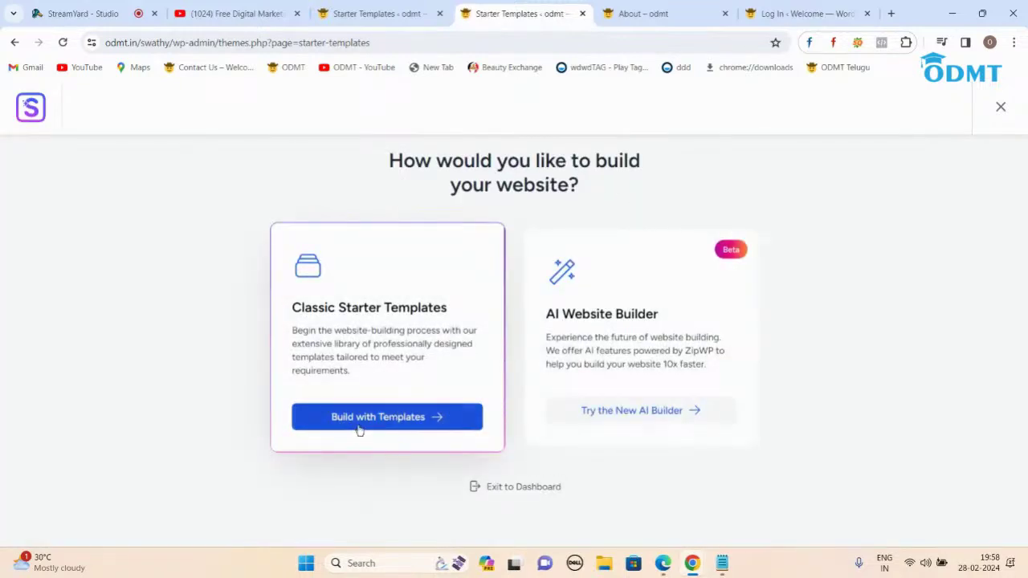
left_click(358, 418)
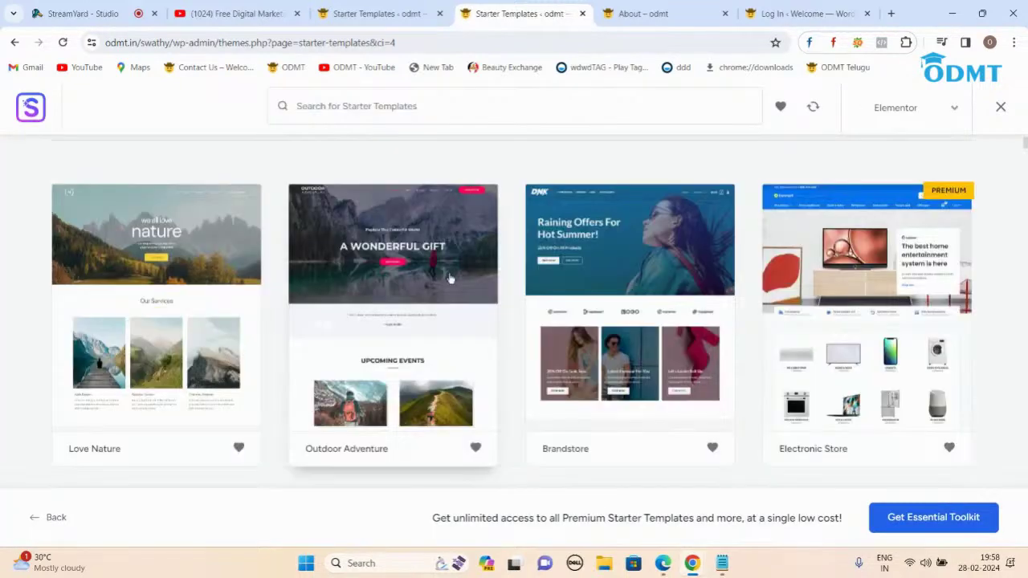
scroll(592, 305, "down", 2)
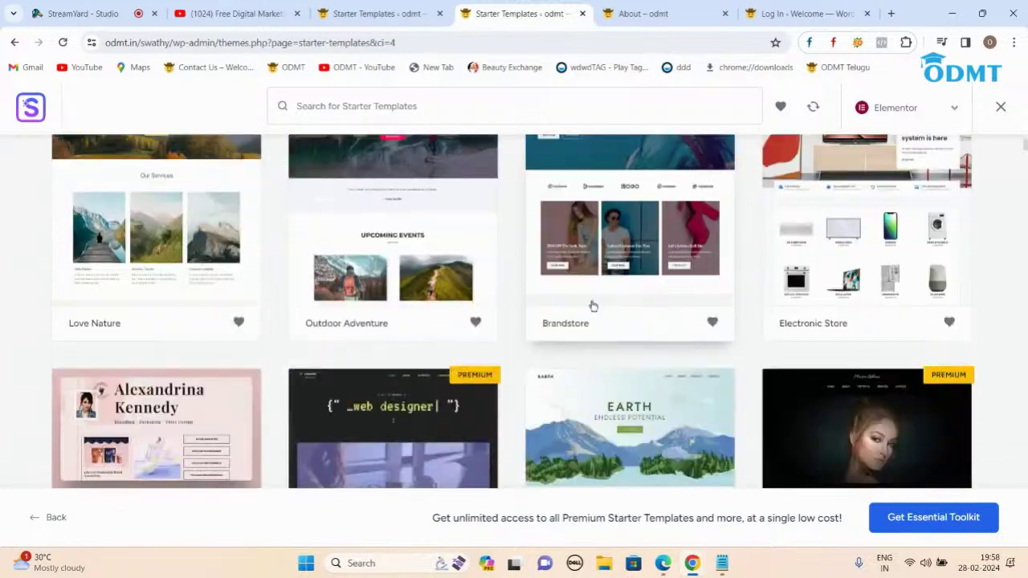
scroll(593, 305, "down", 10)
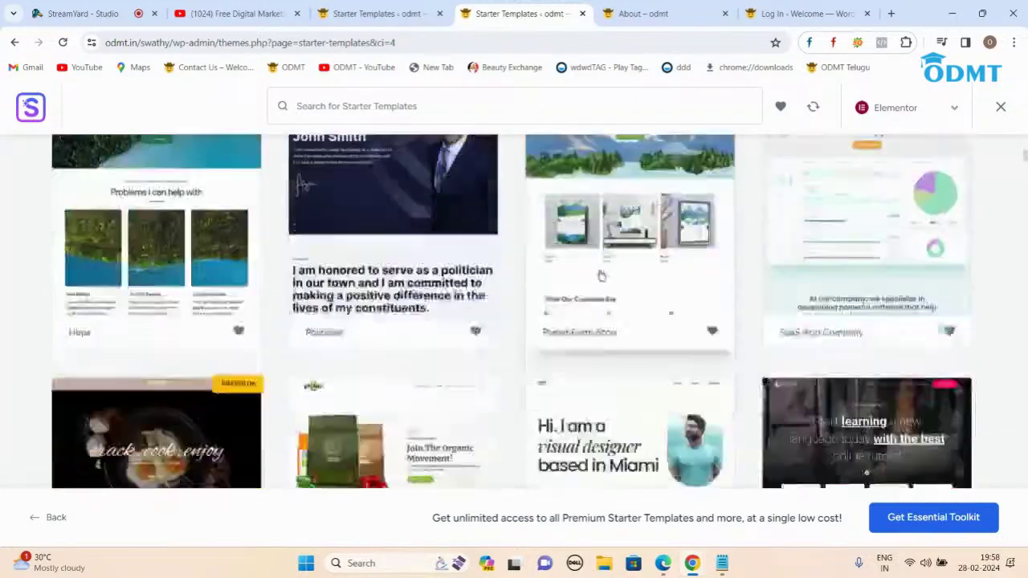
scroll(600, 275, "down", 3)
left_click(404, 274)
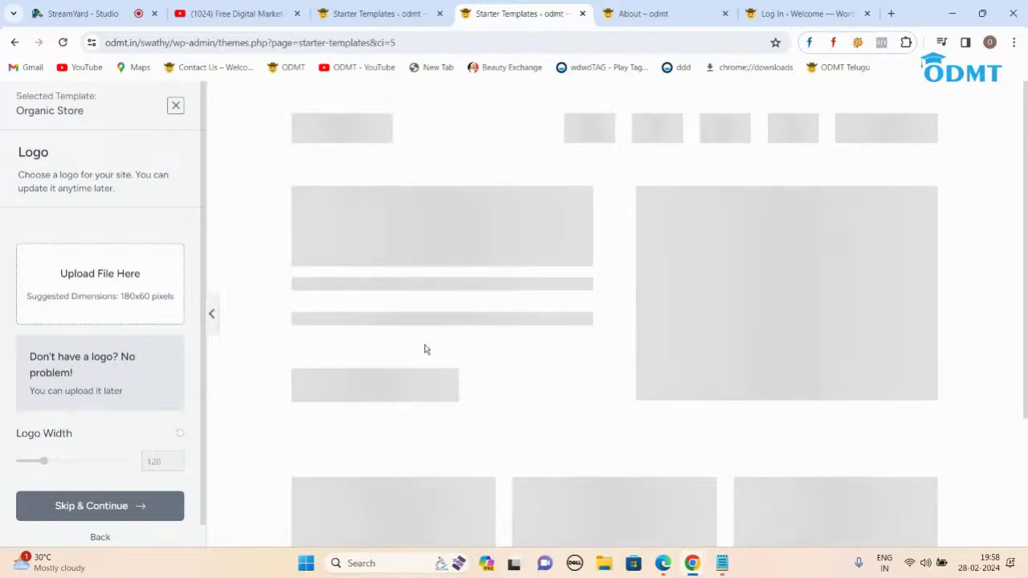
- Skip the logo upload for Organic Store and continue with the default colors and fonts
left_click(101, 510)
scroll(128, 481, "down", 2)
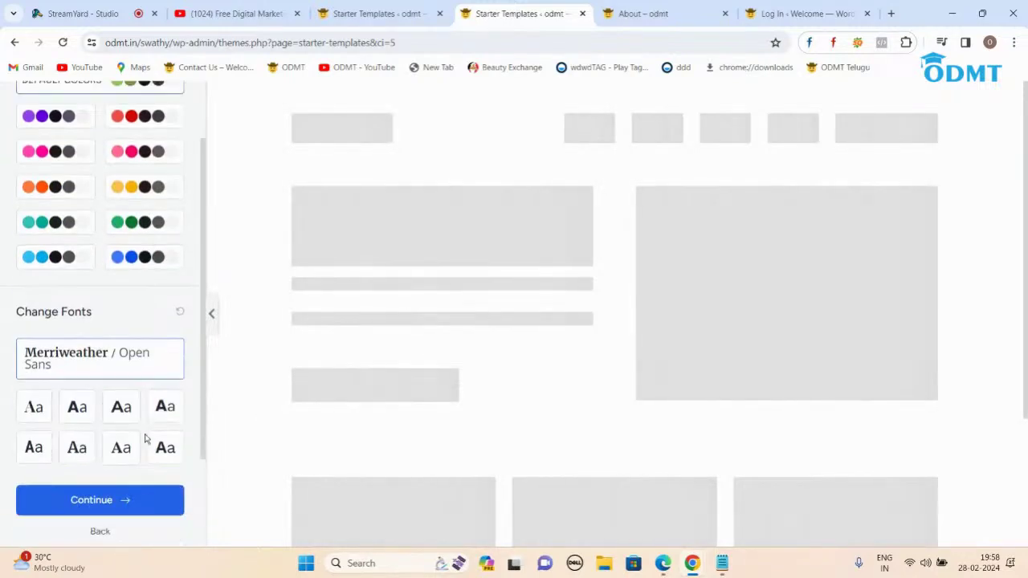
scroll(129, 466, "down", 1)
left_click(99, 487)
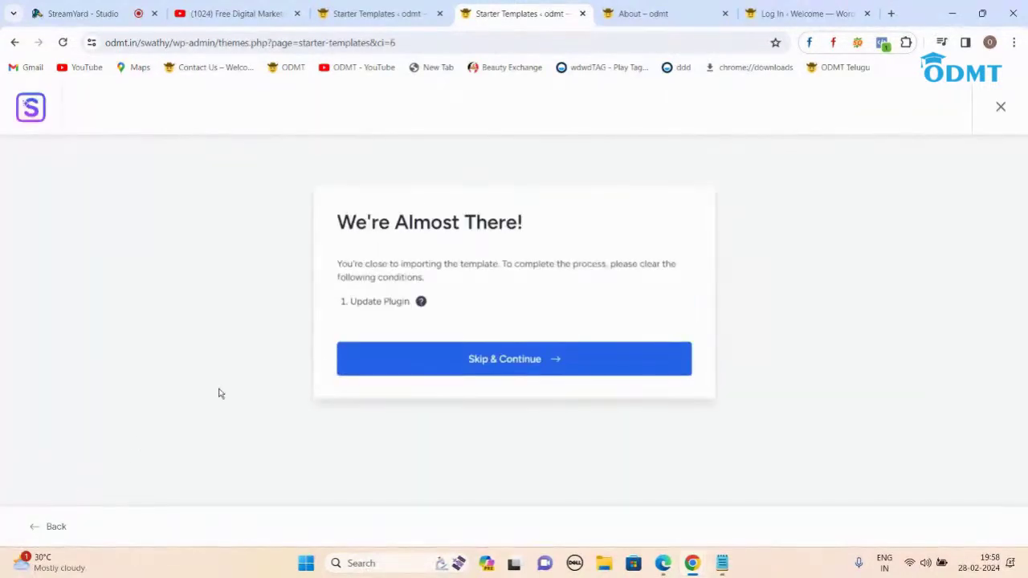
- Skip the plugin update and build the Organic Store website with all advanced import options enabled
left_click(498, 366)
scroll(505, 367, "down", 3)
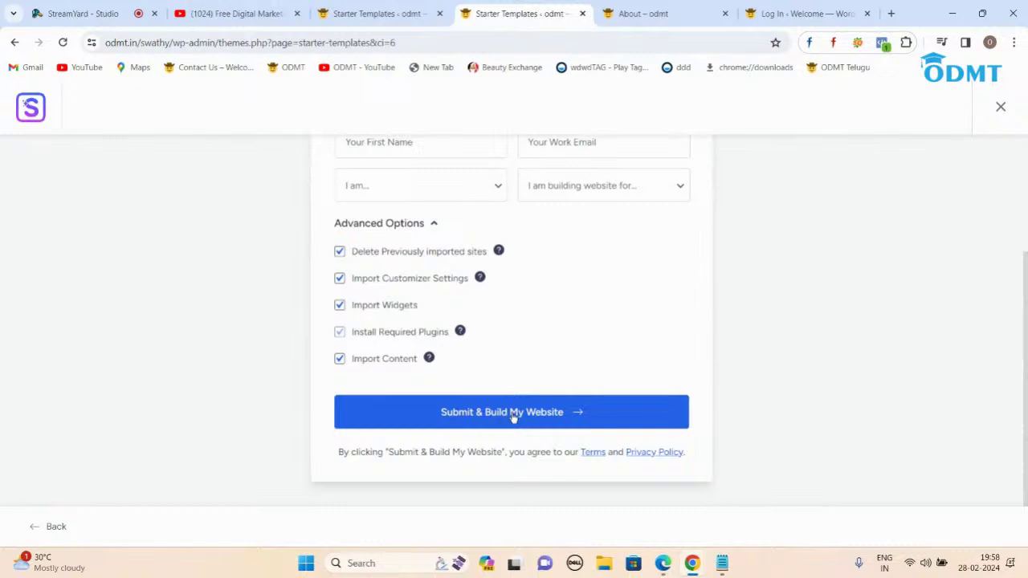
left_click(507, 414)
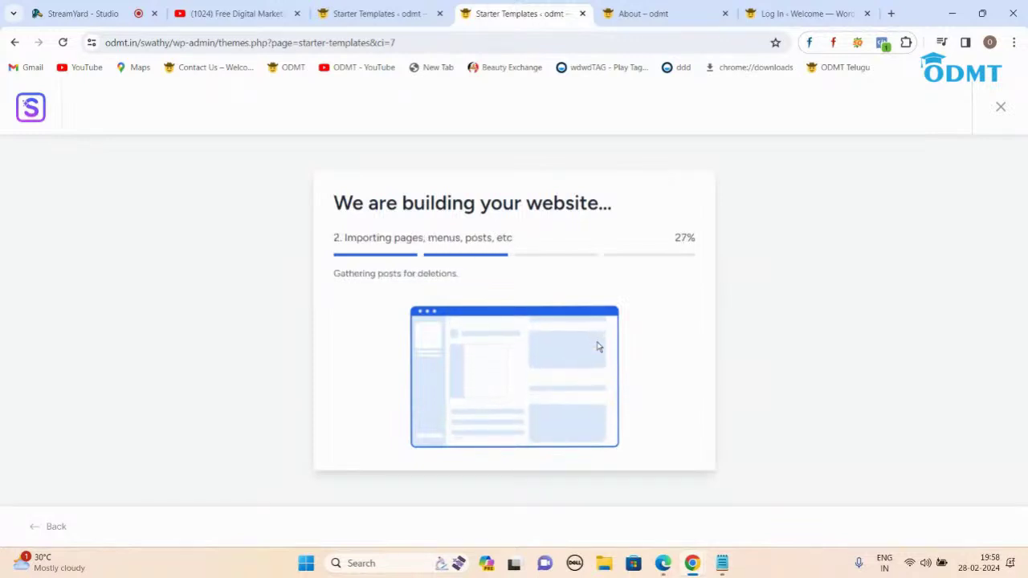
left_click(642, 12)
left_click_drag(141, 42, 86, 42)
key("ctrl+c")
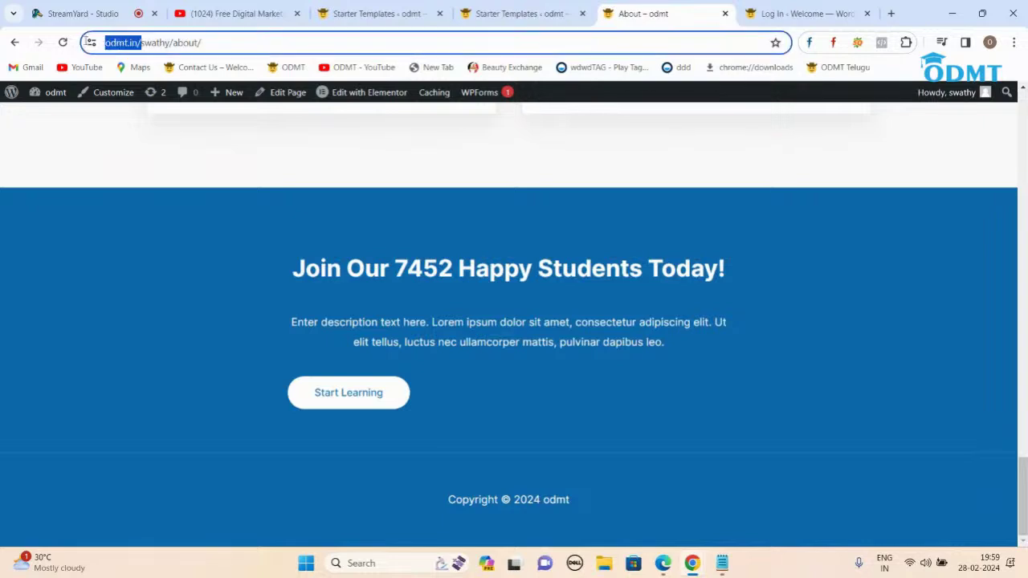
left_click(803, 14)
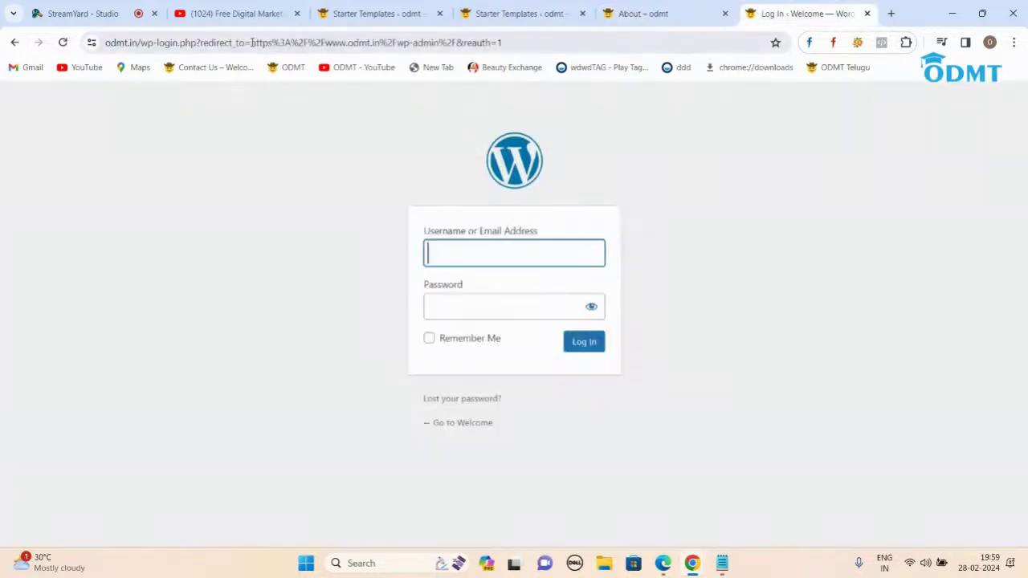
left_click(199, 43)
key("ctrl+v")
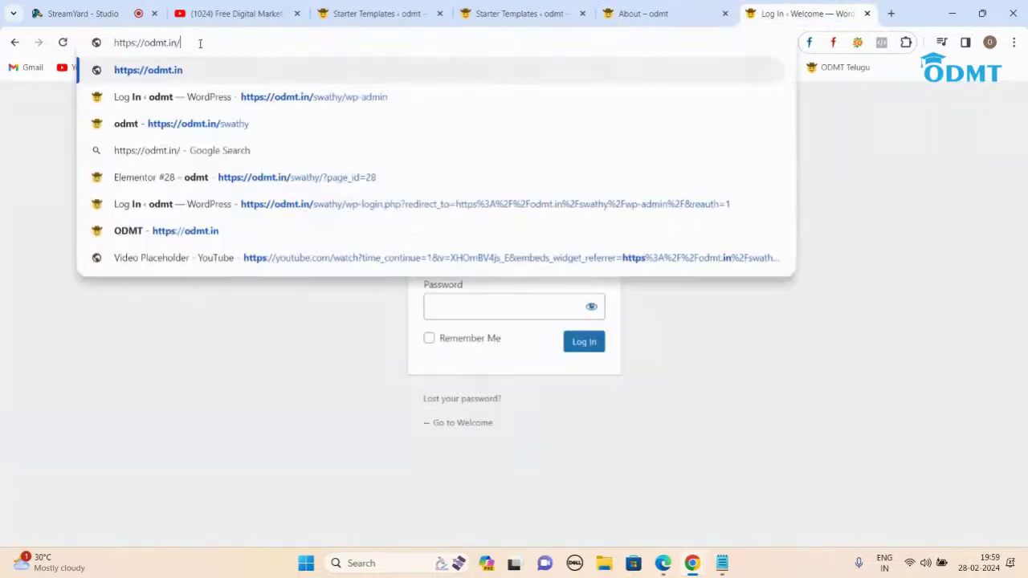
- Return to the Organic Store import and open the finished website
left_click(518, 13)
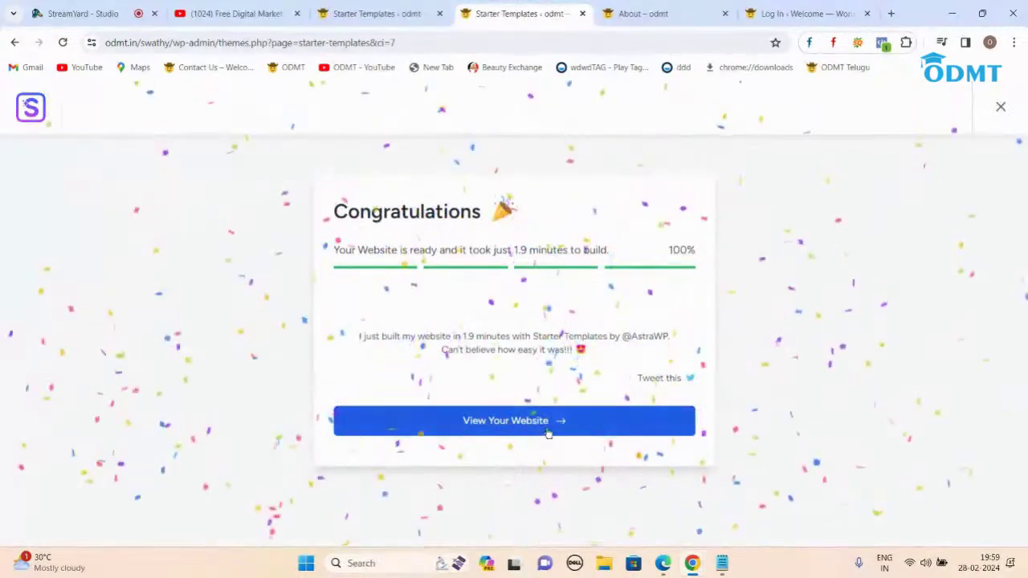
left_click(547, 435)
key("ctrl+Tab")
scroll(511, 399, "up", 15)
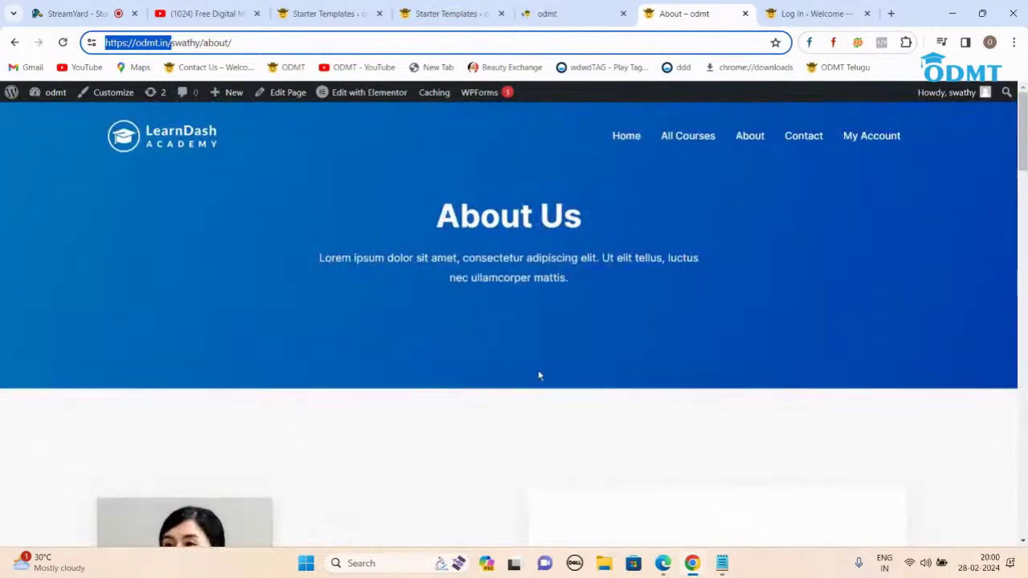
mouse_move(498, 92)
left_click(554, 14)
- Look through the Organic Store home page, including the best sellers, customer reviews, featured brands and trending products
scroll(634, 281, "down", 3)
scroll(634, 305, "down", 10)
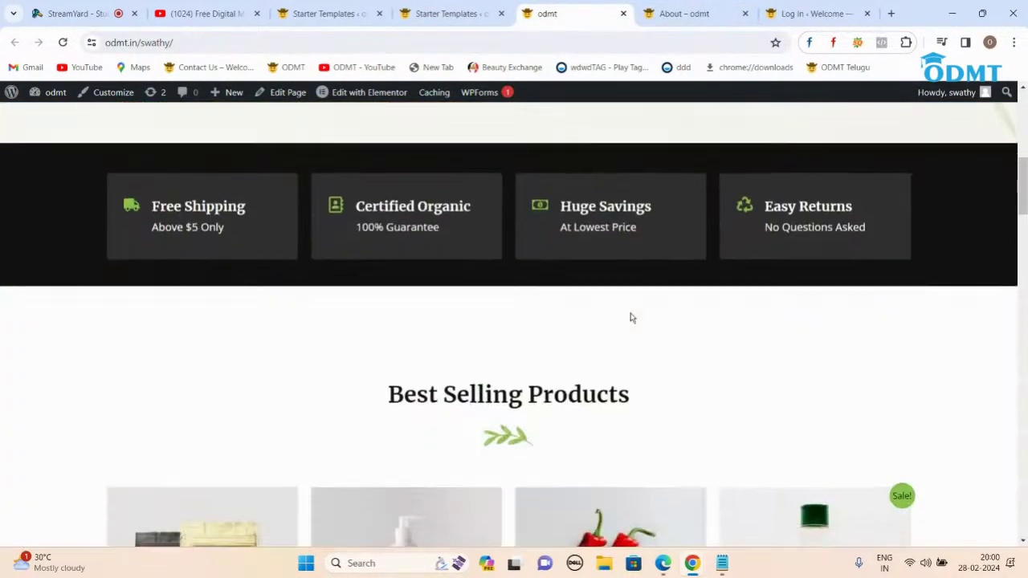
scroll(625, 310, "down", 12)
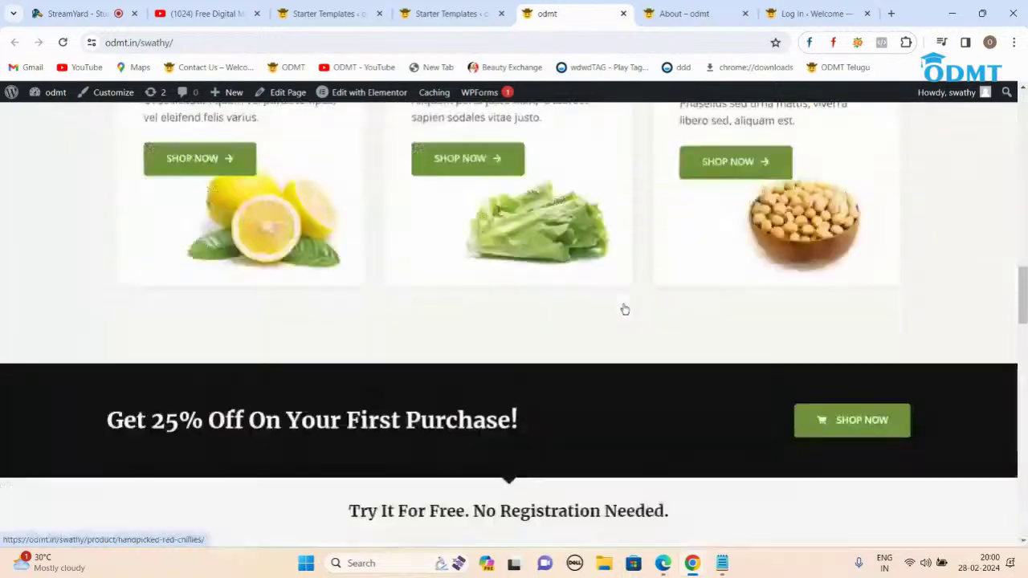
scroll(624, 313, "down", 12)
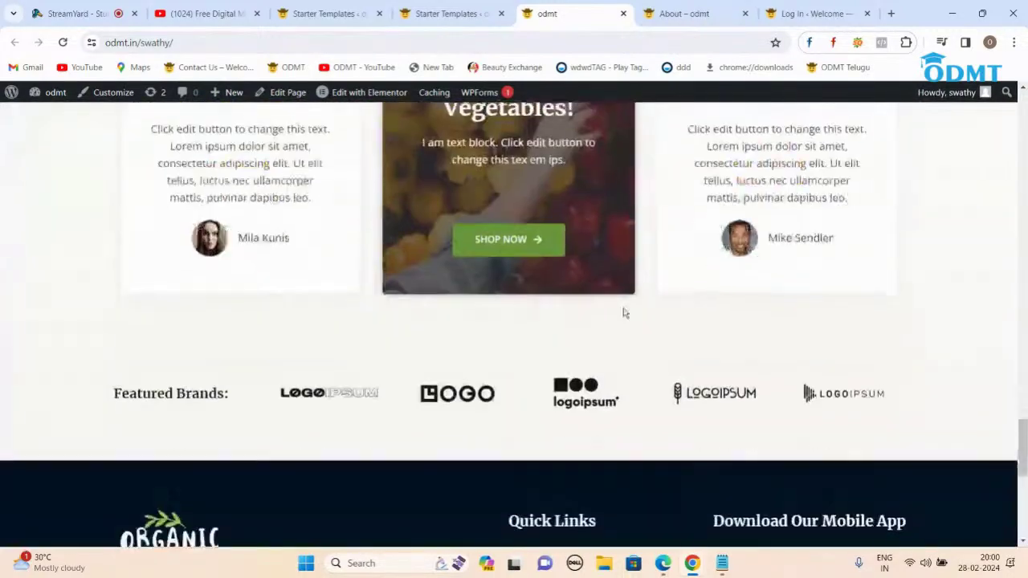
scroll(622, 313, "up", 5)
scroll(620, 313, "up", 15)
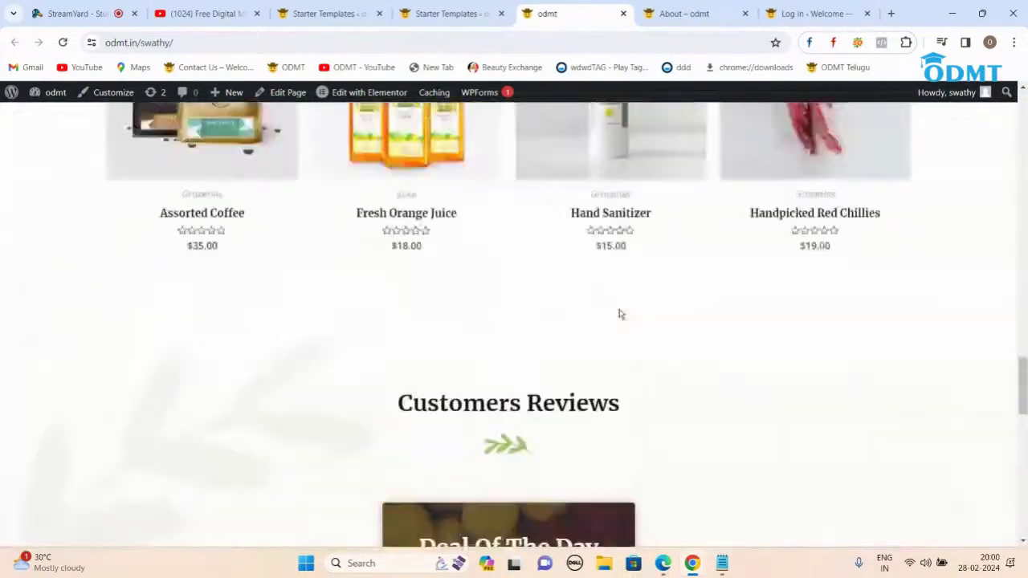
scroll(619, 314, "down", 10)
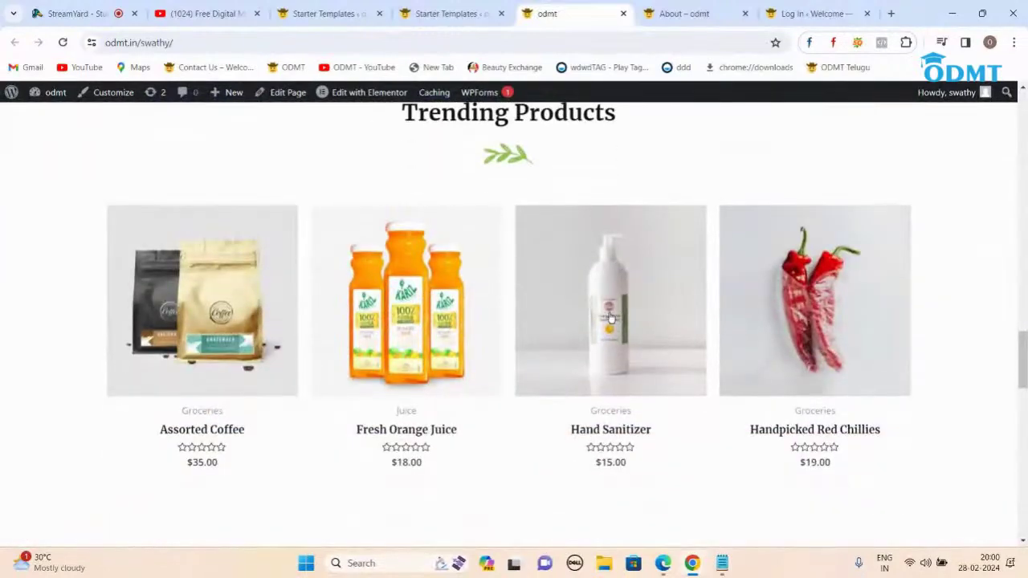
- Open the Hand Sanitizer product page from Trending Products and review its image, details and related products
left_click(610, 317)
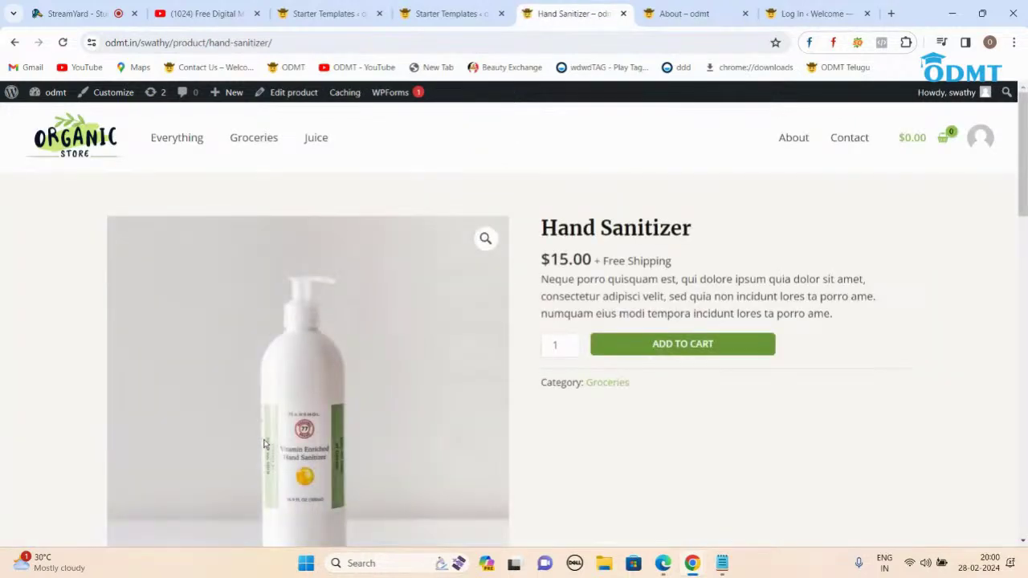
scroll(248, 450, "down", 2)
scroll(312, 319, "up", 1)
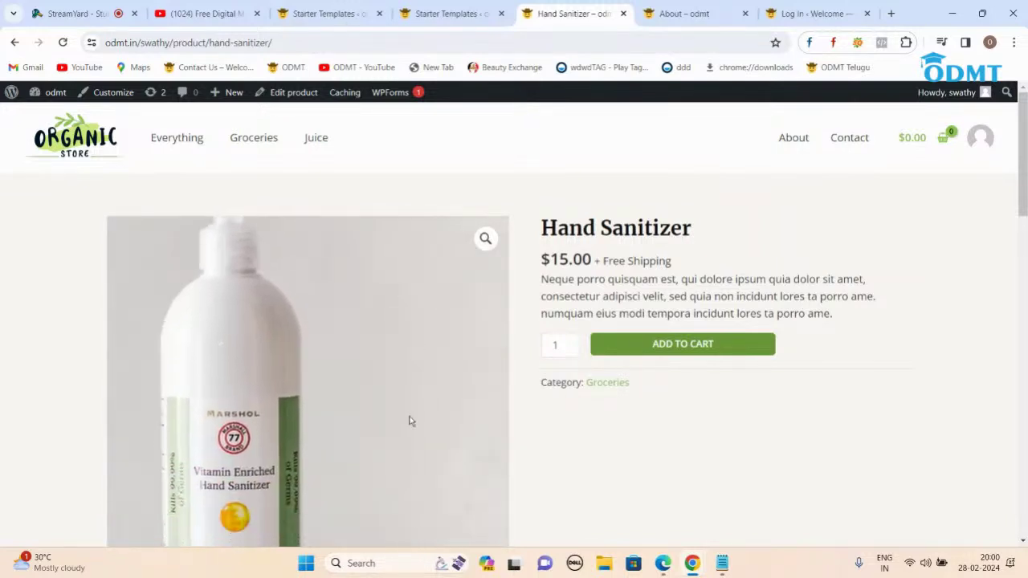
scroll(794, 424, "down", 6)
scroll(790, 413, "down", 2)
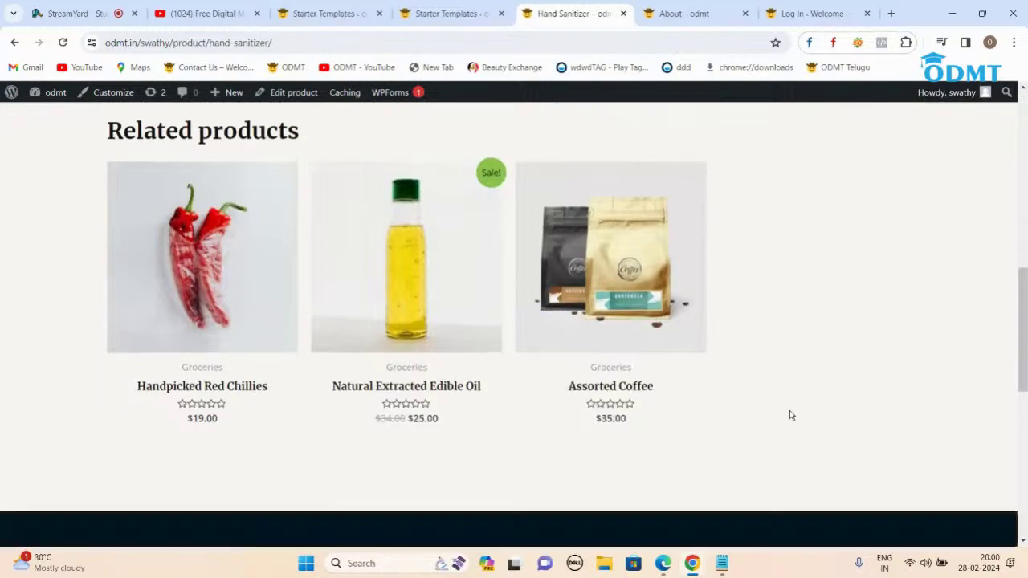
scroll(775, 387, "up", 10)
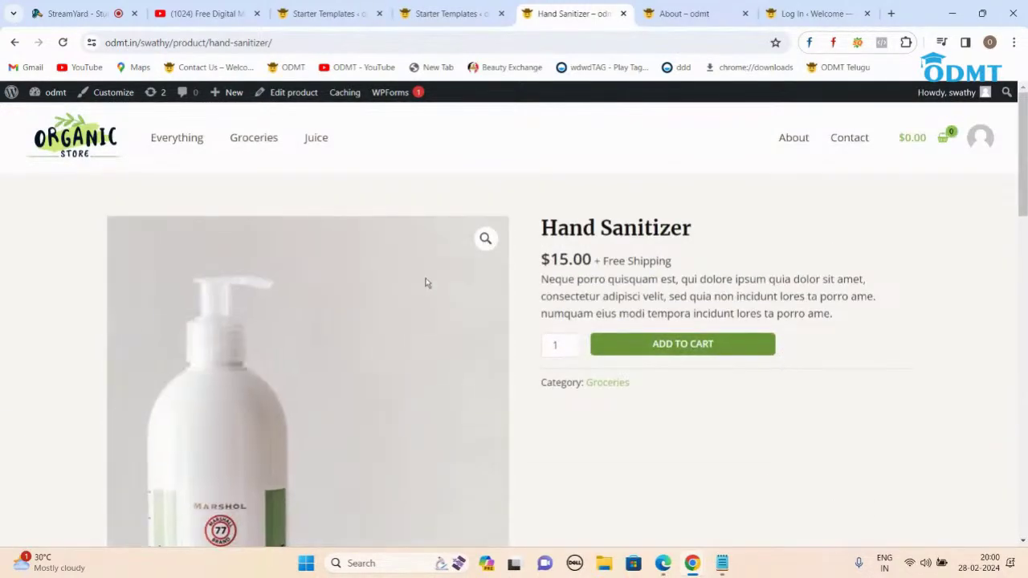
- Open the Hand Sanitizer product for editing and review its description, product data and regular price
left_click(293, 95)
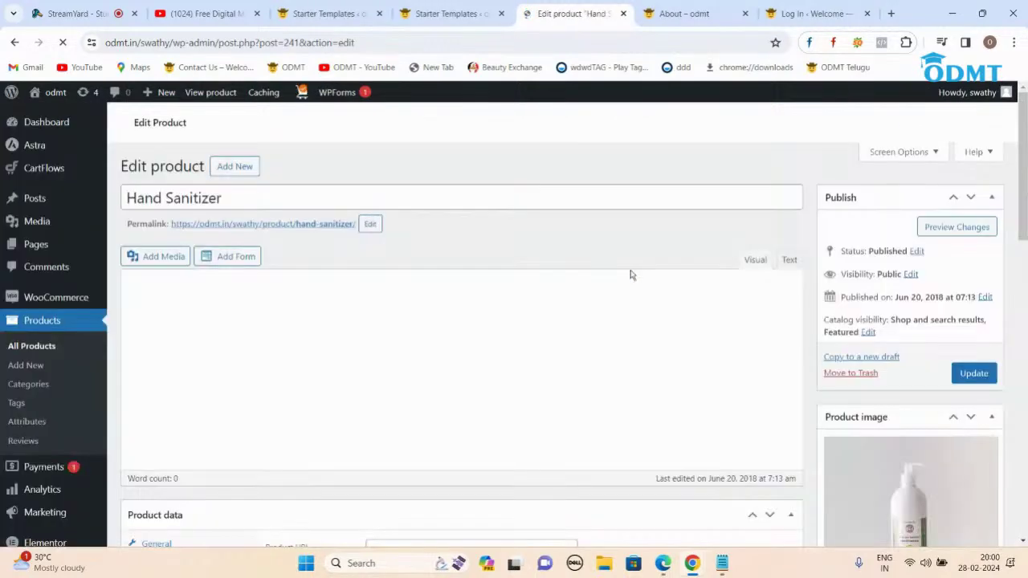
scroll(631, 275, "down", 6)
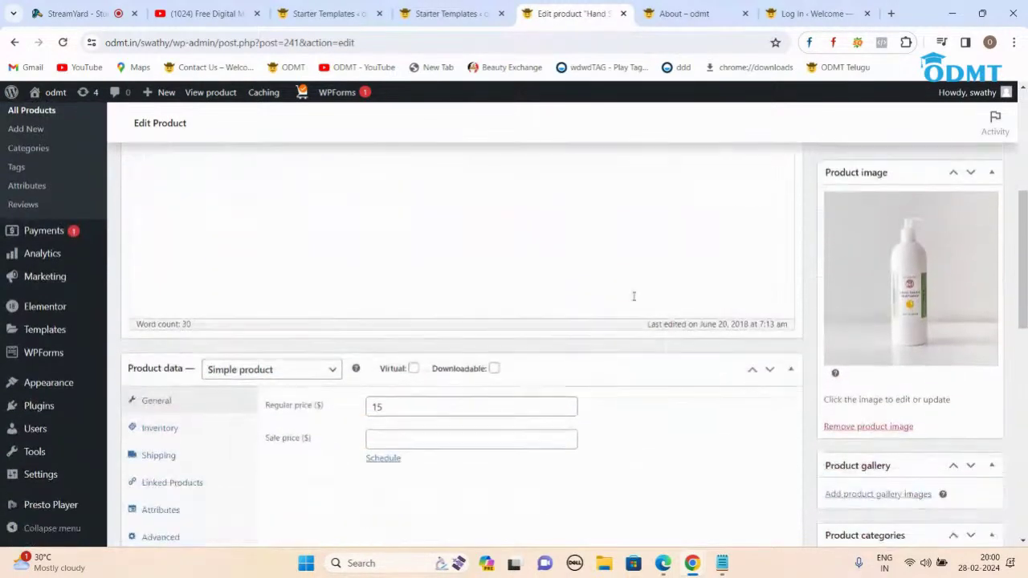
scroll(763, 283, "down", 2)
scroll(762, 283, "up", 4)
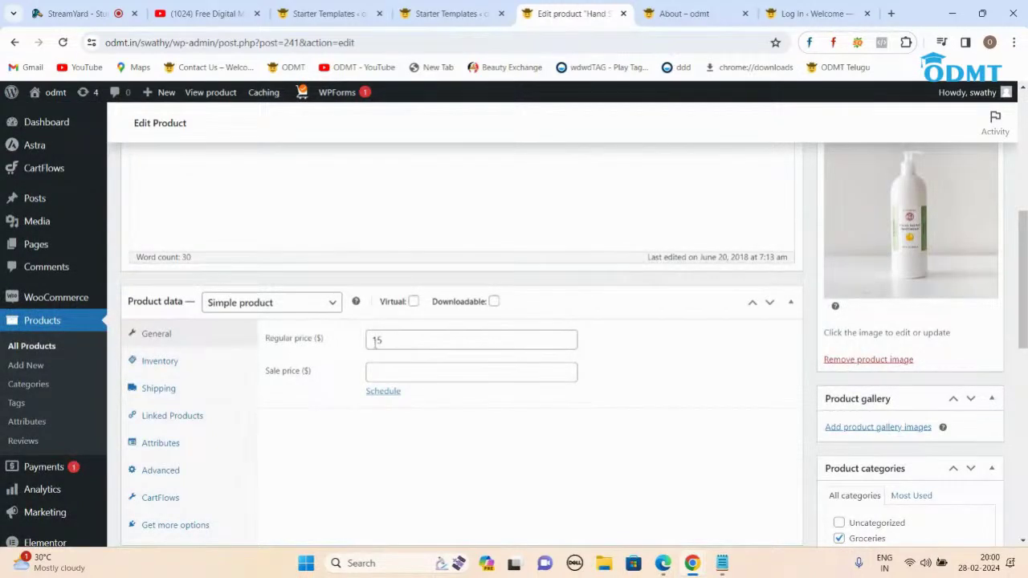
scroll(420, 352, "up", 5)
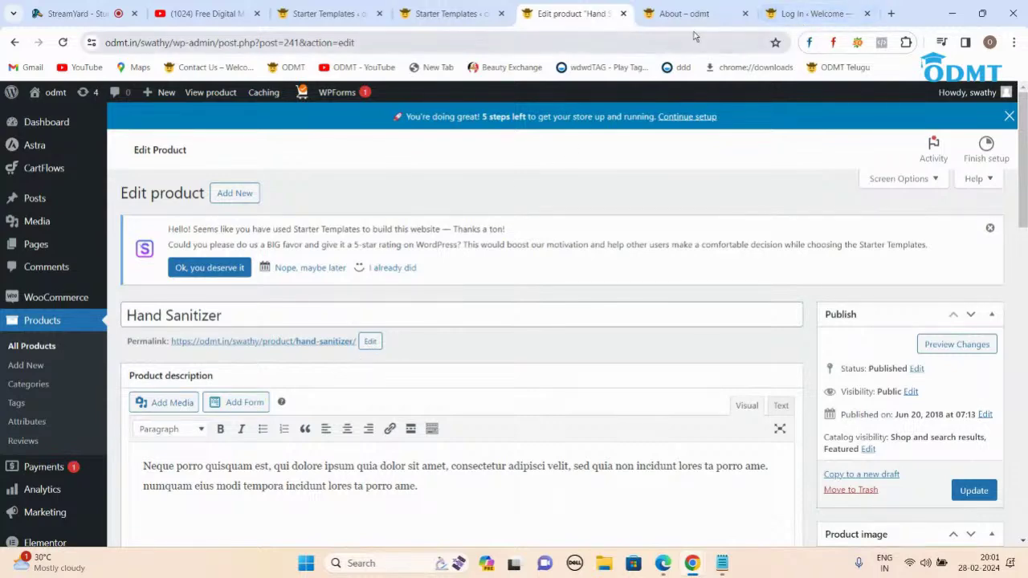
- Look through the rest of the Hand Sanitizer edit page, including its publishing options and product image
left_click(682, 13)
left_click(566, 13)
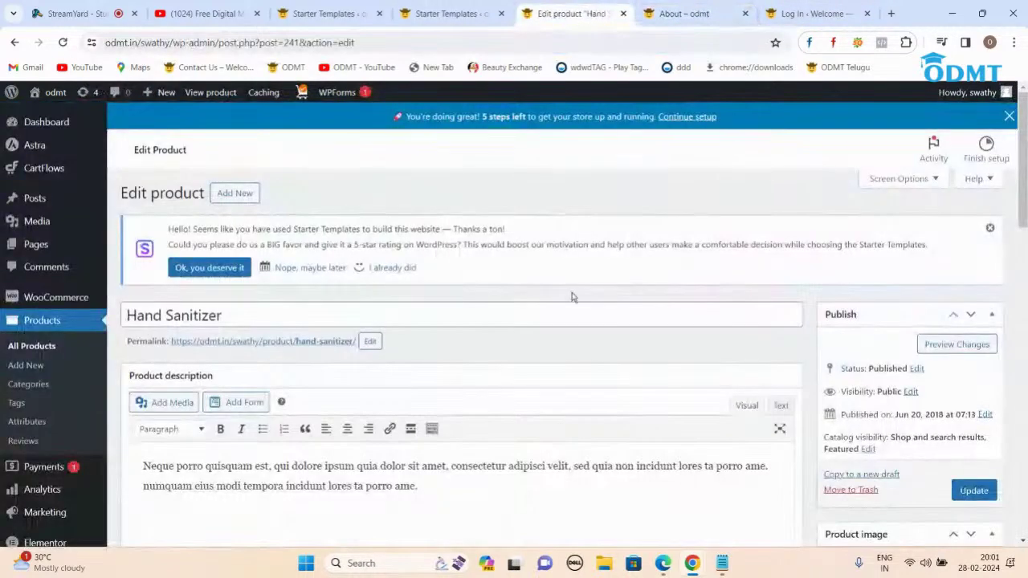
scroll(572, 297, "down", 15)
scroll(572, 298, "up", 10)
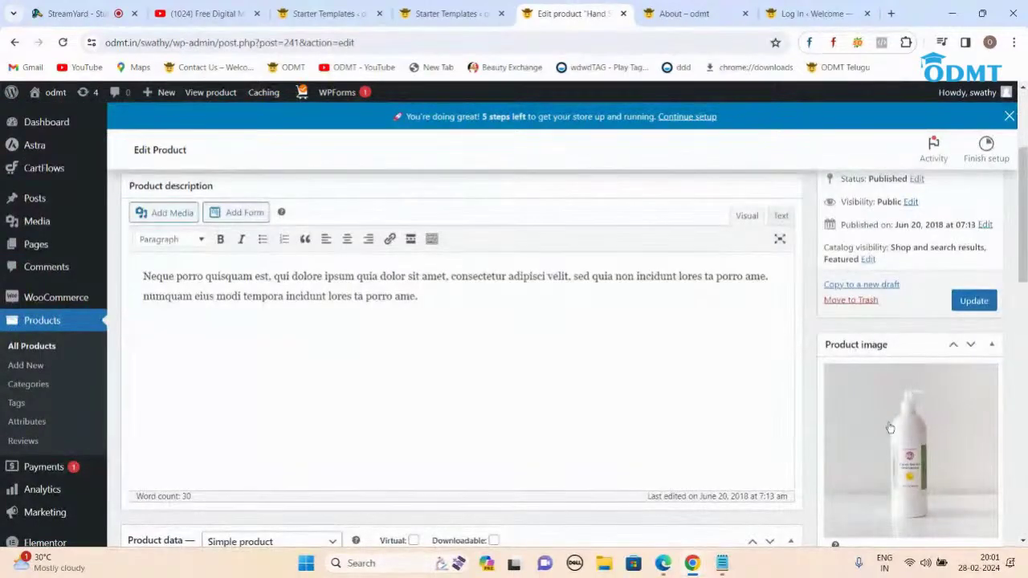
scroll(527, 341, "down", 6)
scroll(528, 342, "up", 8)
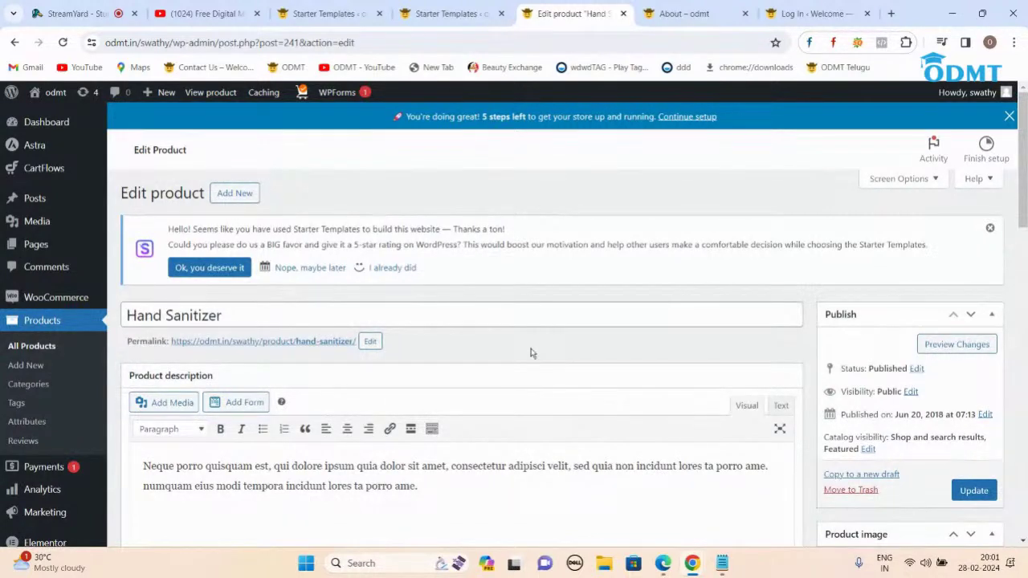
- Switch to the Notepad notes and highlight the four numbered setup steps one by one, from Appearance> themes to choosing and activating a template
left_click(721, 562)
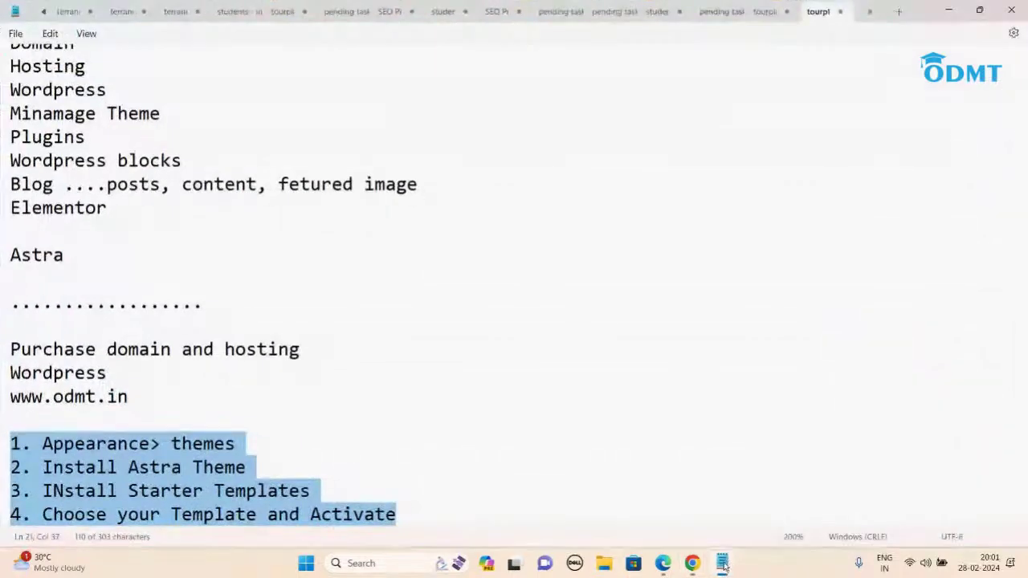
left_click(465, 336)
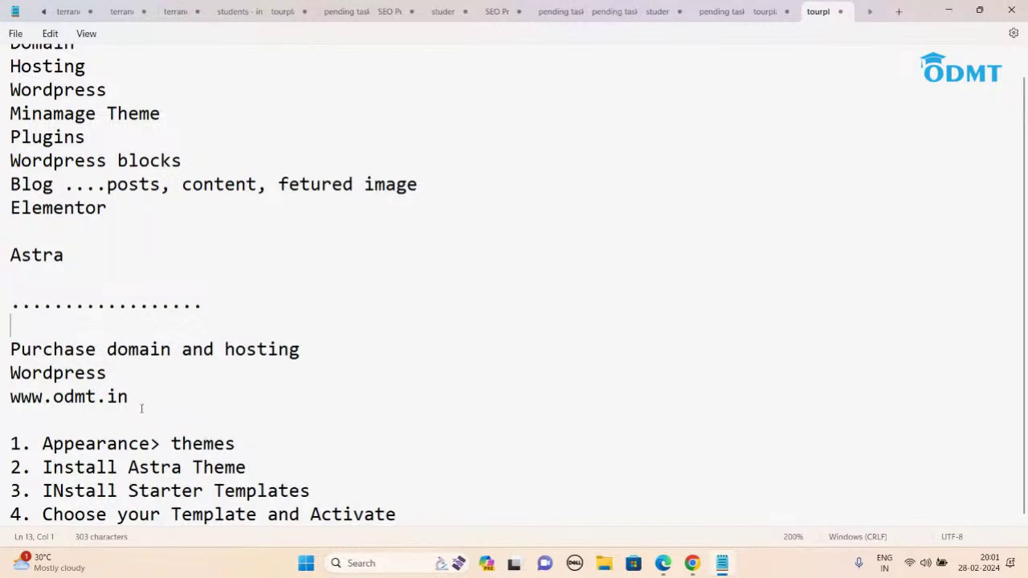
left_click_drag(39, 443, 260, 444)
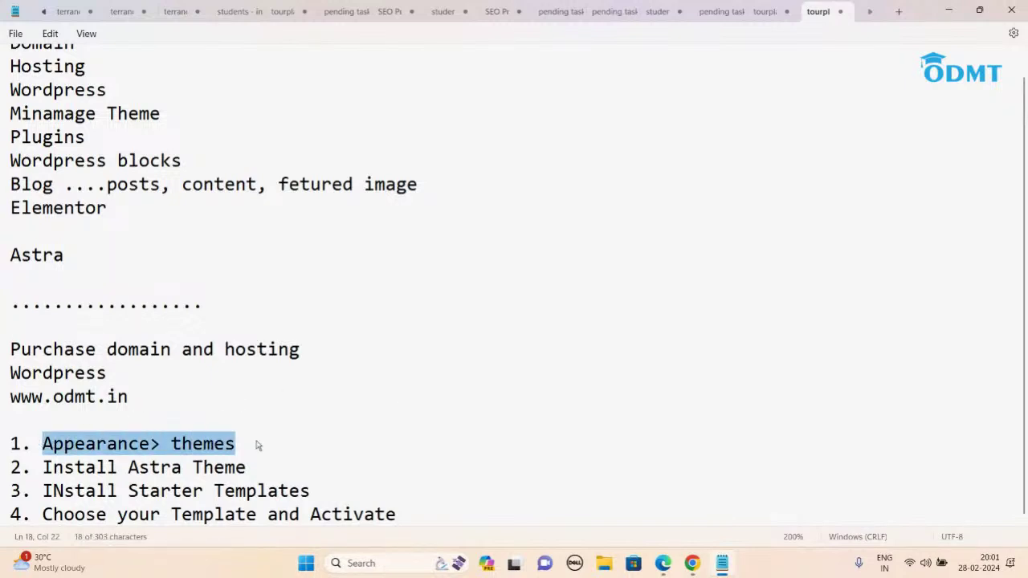
left_click_drag(43, 468, 266, 471)
left_click_drag(74, 489, 350, 493)
left_click_drag(140, 514, 406, 522)
left_click(411, 518)
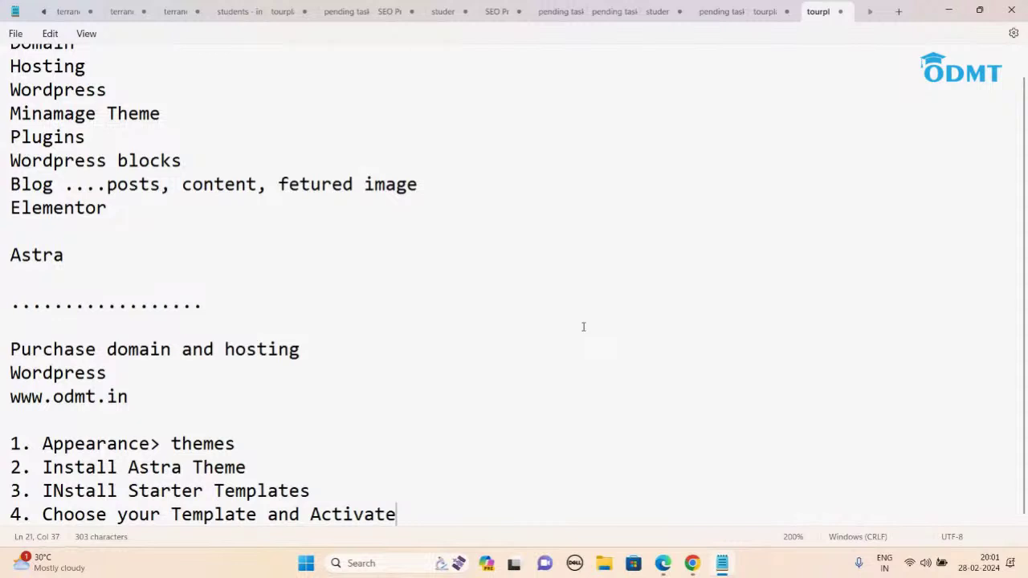
- Add three line breaks after the fourth setup step in the notes and switch to the StreamYard live stream page in Chrome
key("Return")
key("Return")
key("Return")
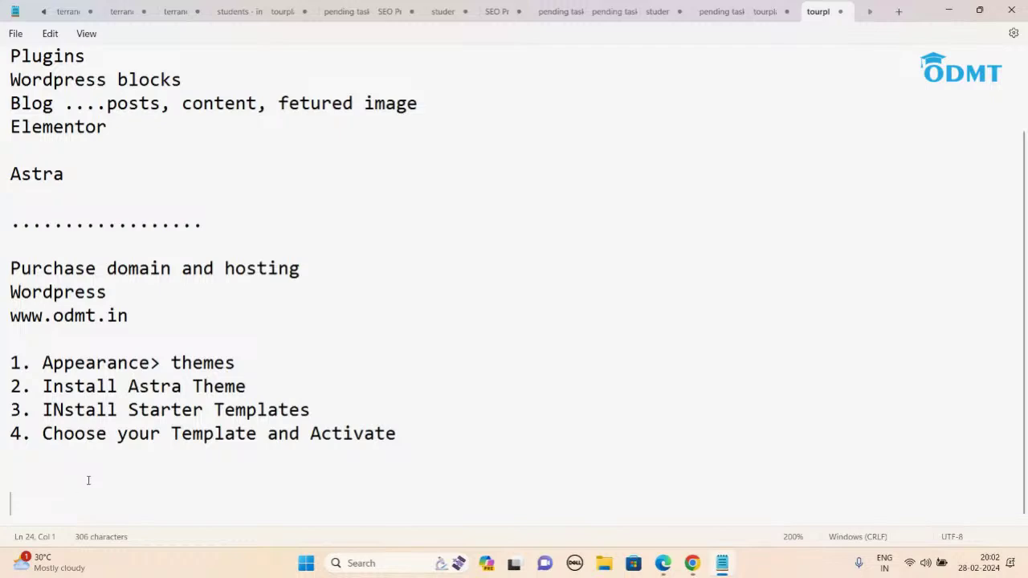
left_click(948, 10)
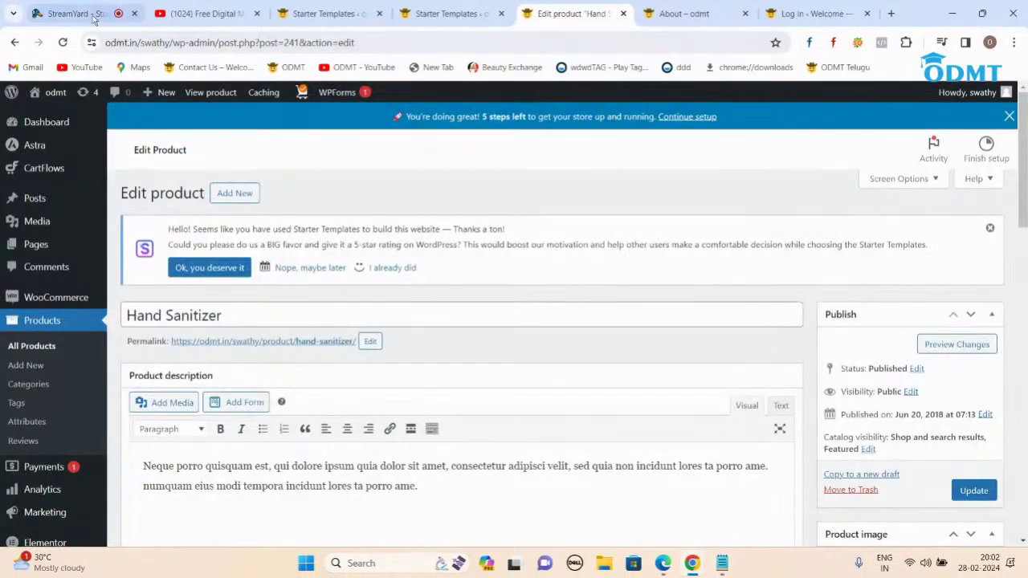
left_click(81, 14)
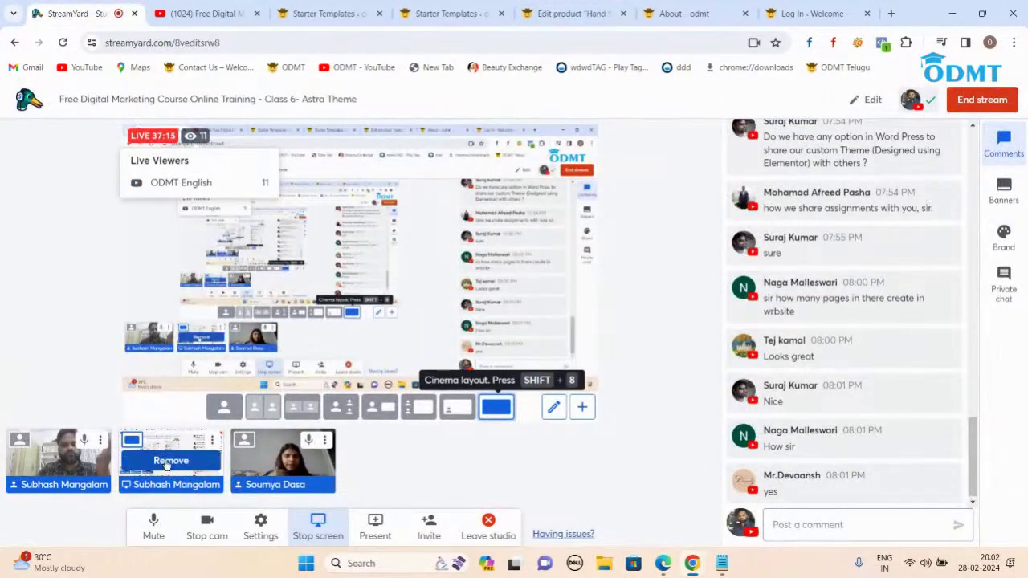